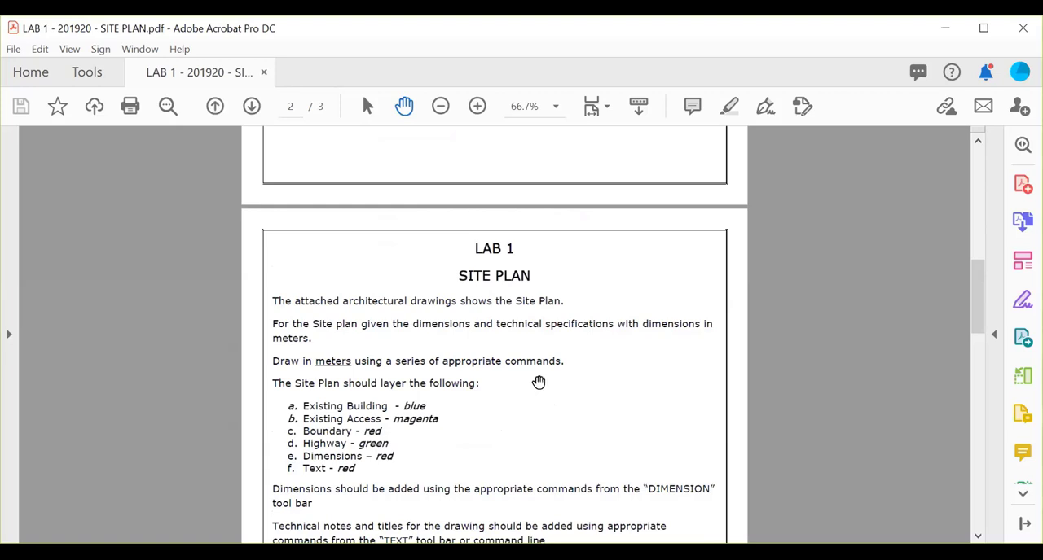
Read the LAB 1 brief for layer, dimension, text, layout and saving requirements, and examine the dimensions on the attached site plan.
scroll(537, 380, down, 2)
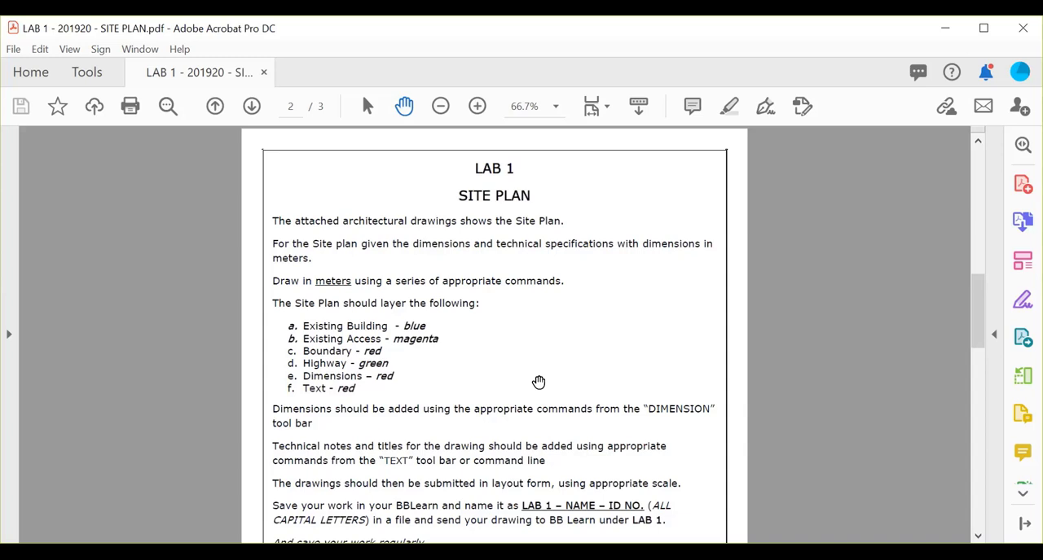
scroll(595, 399, down, 4)
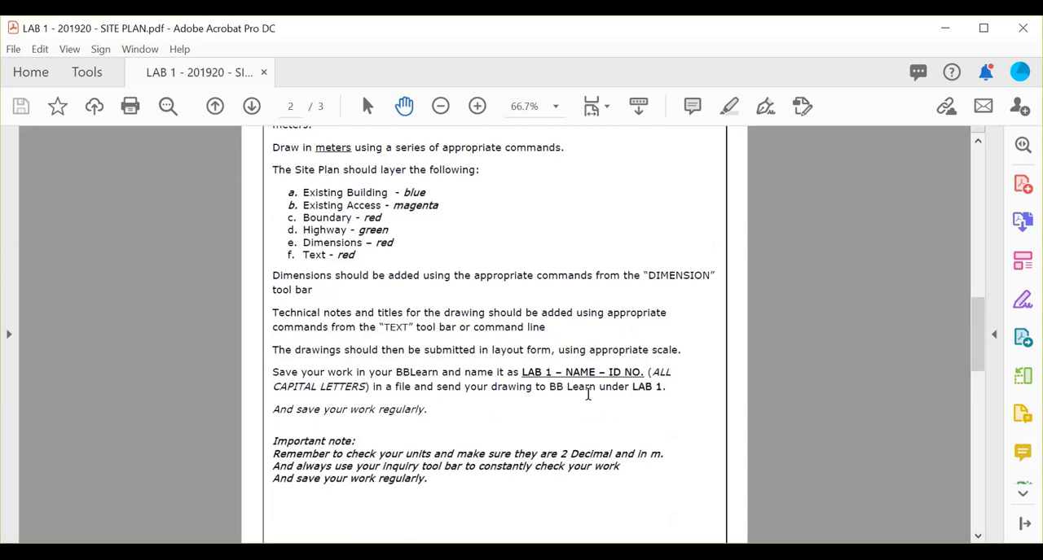
scroll(548, 386, down, 1)
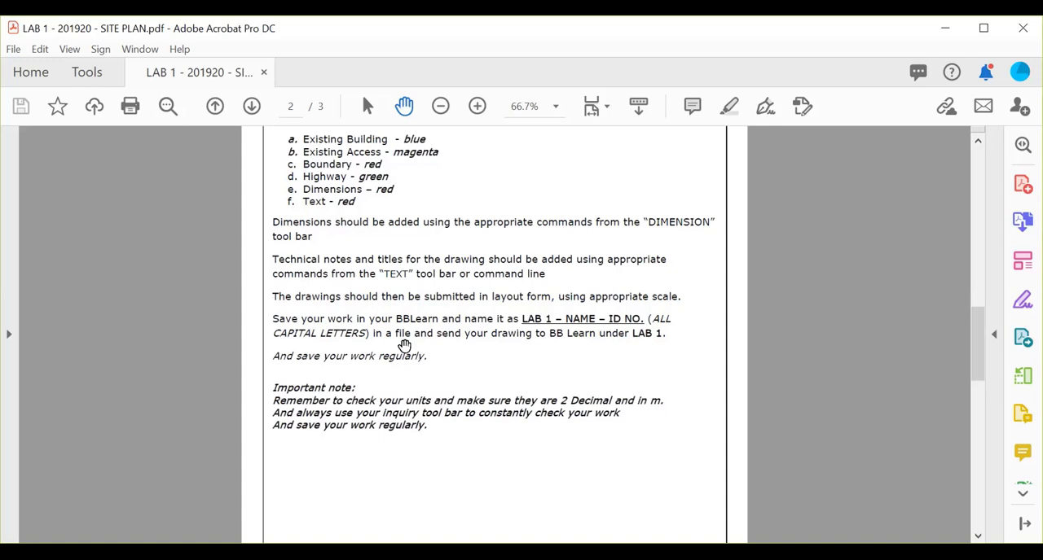
scroll(404, 345, down, 10)
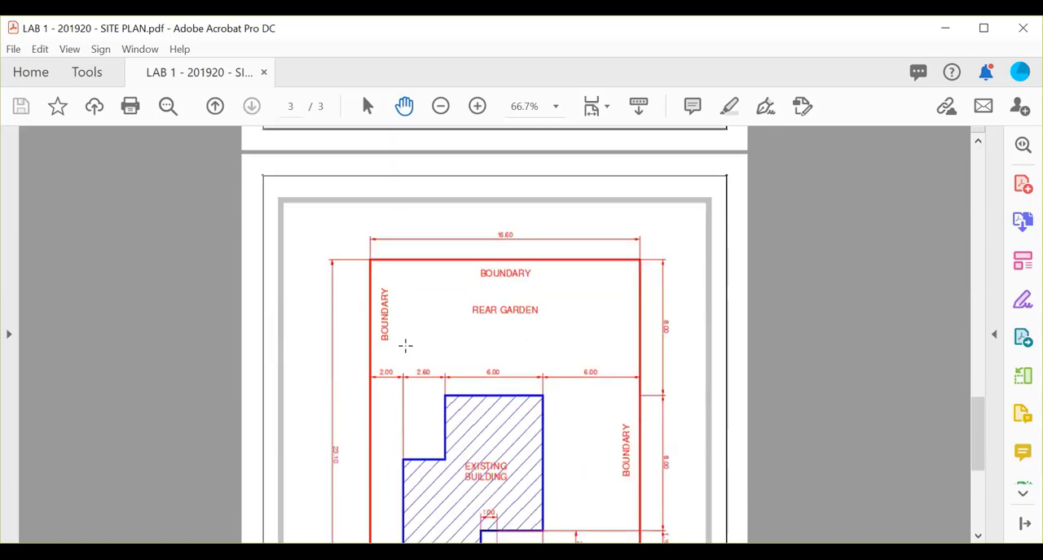
ctrl+scroll(404, 347, down, 3)
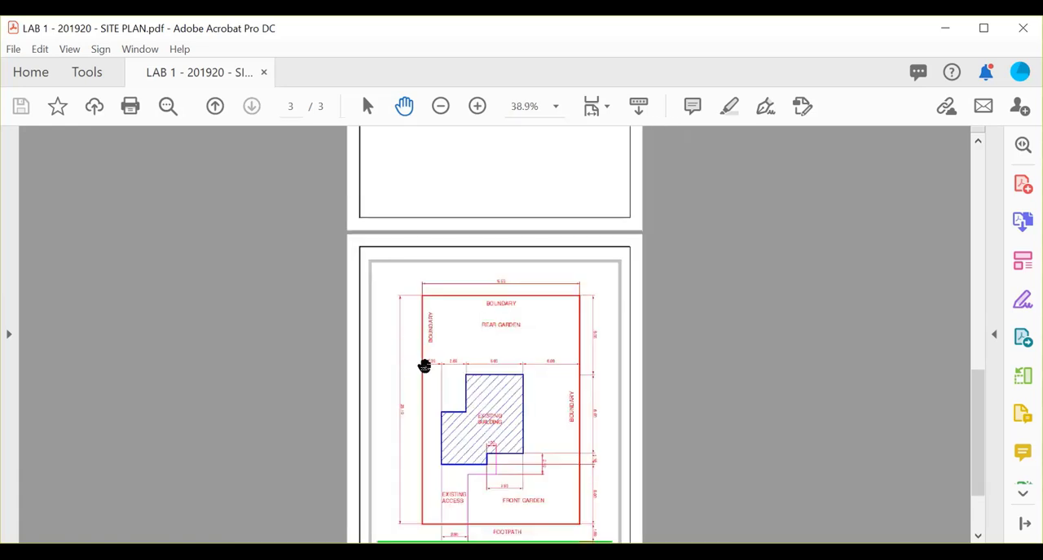
scroll(421, 365, up, 2)
scroll(422, 366, down, 5)
scroll(423, 368, up, 1)
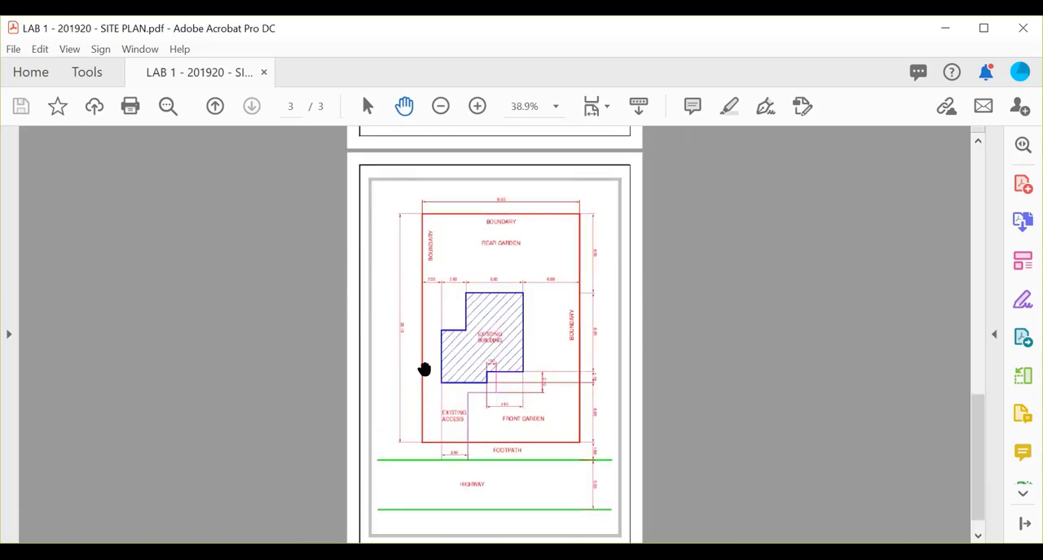
ctrl+scroll(424, 367, up, 1)
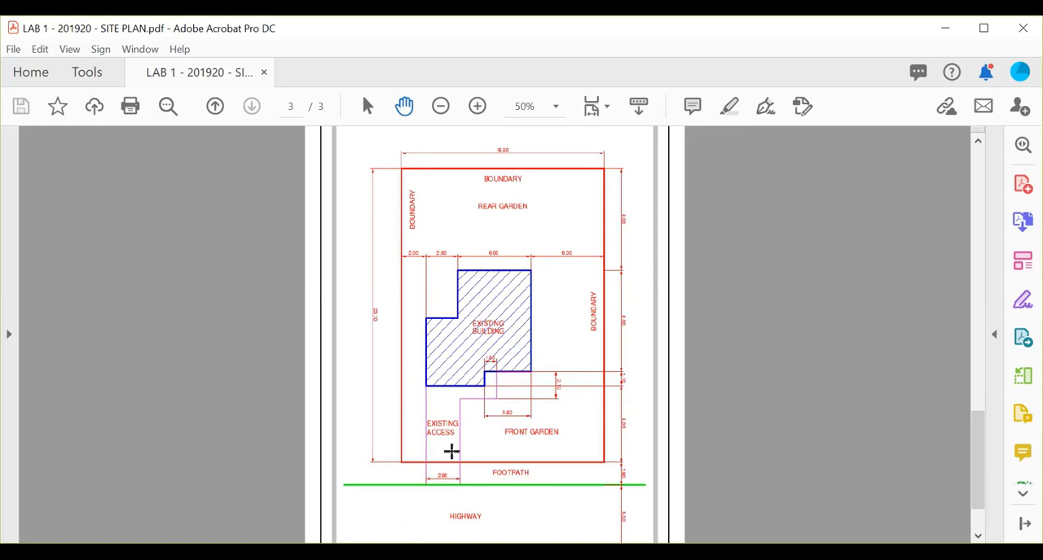
scroll(464, 470, down, 1)
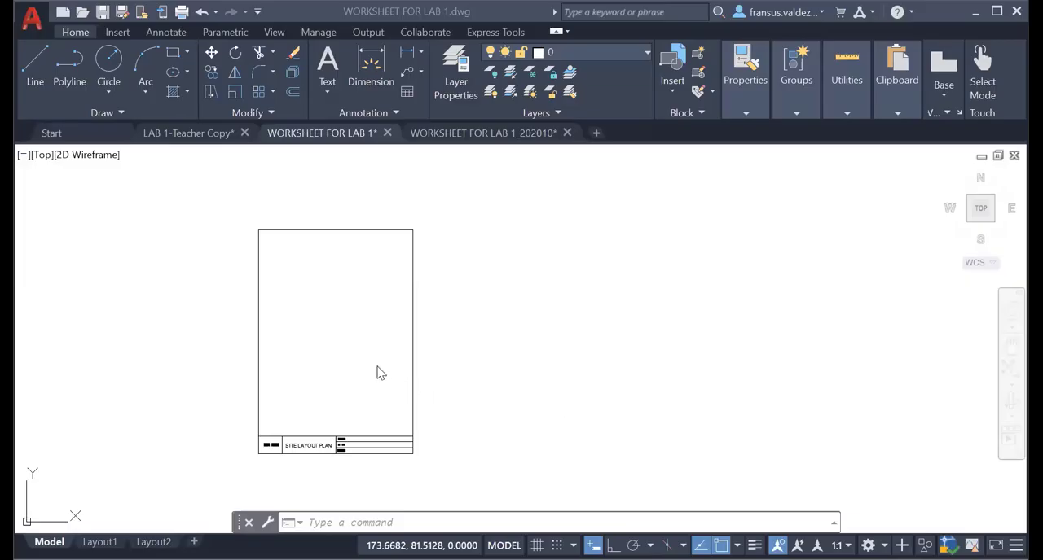
Switch to the WORKSHEET FOR LAB 1 drawing in AutoCAD and inspect the blank Site Layout Plan sheet and its title block.
scroll(331, 372, up, 2)
scroll(332, 370, down, 2)
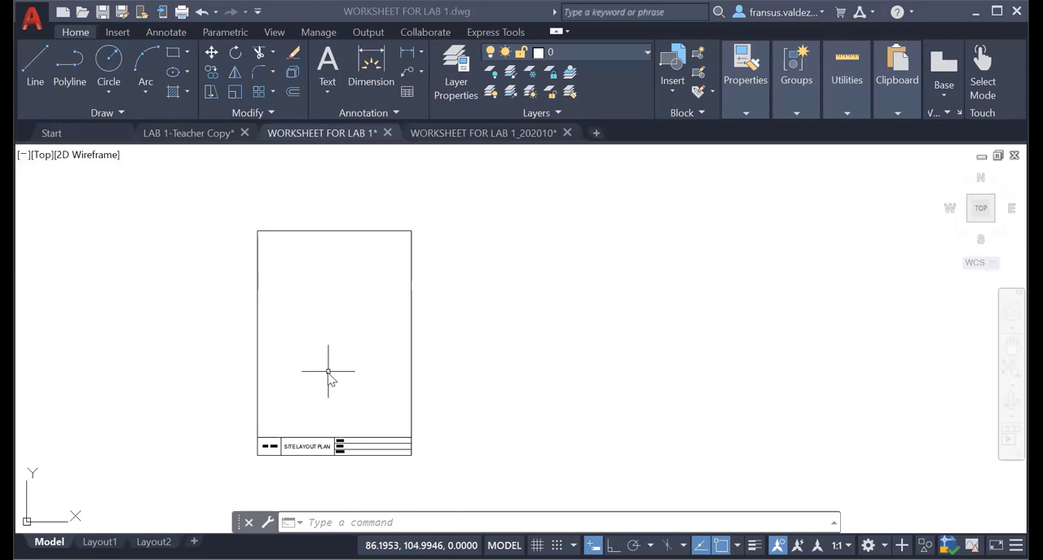
mouse_move(390, 370)
middle_down()
mouse_move(451, 380)
mouse_move(491, 351)
middle_up()
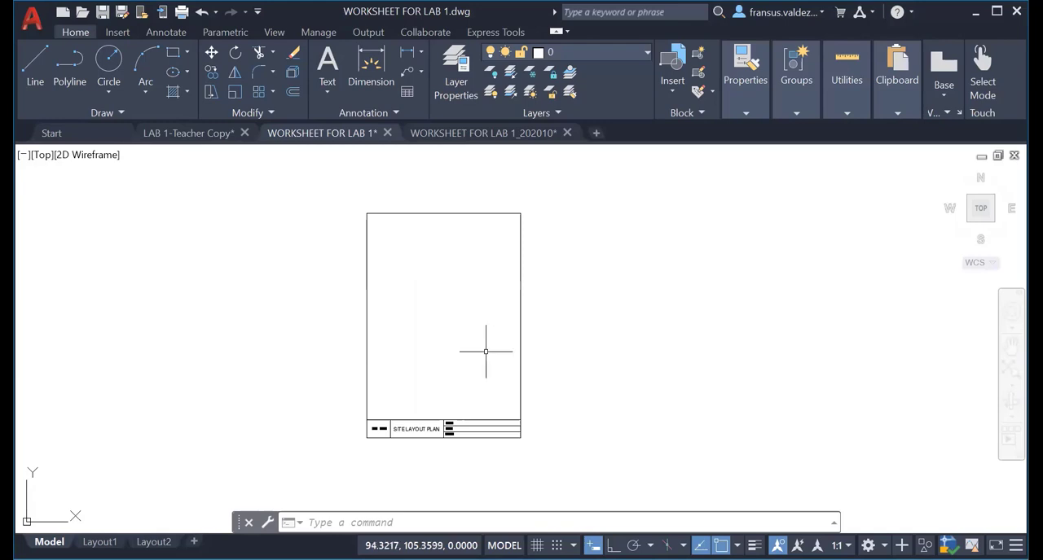
scroll(491, 351, up, 2)
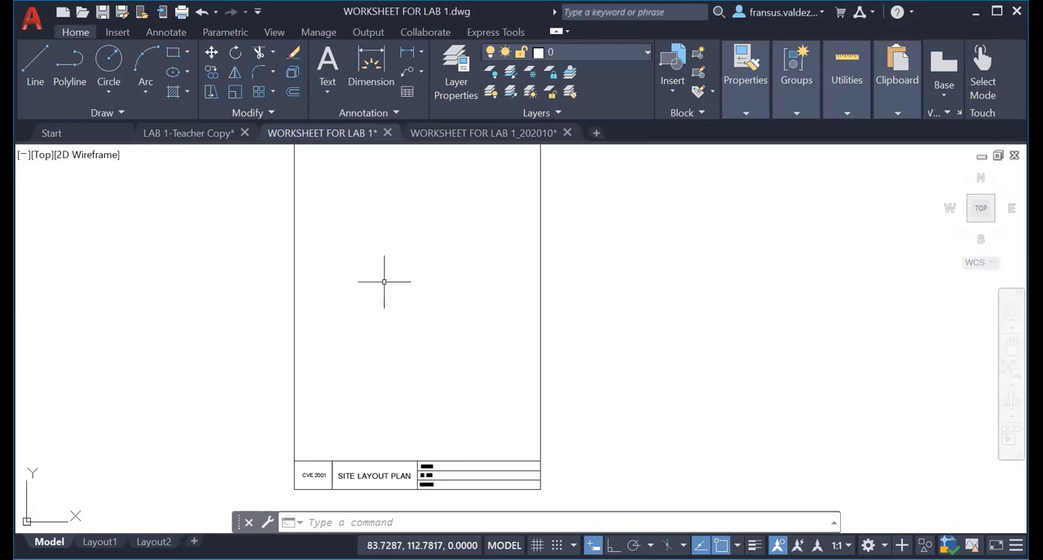
scroll(383, 282, down, 2)
middle_drag(419, 342, 434, 289)
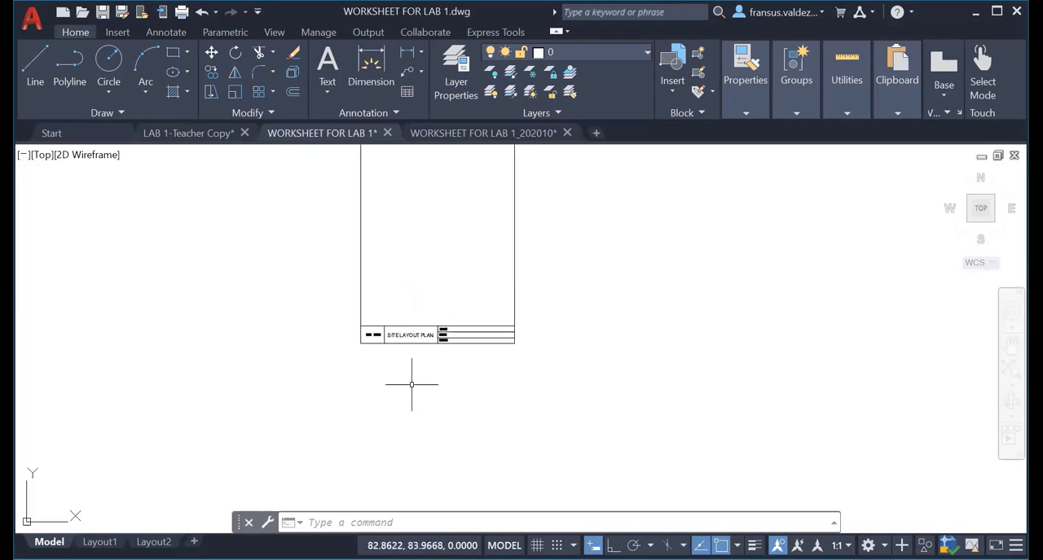
scroll(316, 434, down, 4)
middle_drag(316, 434, 374, 367)
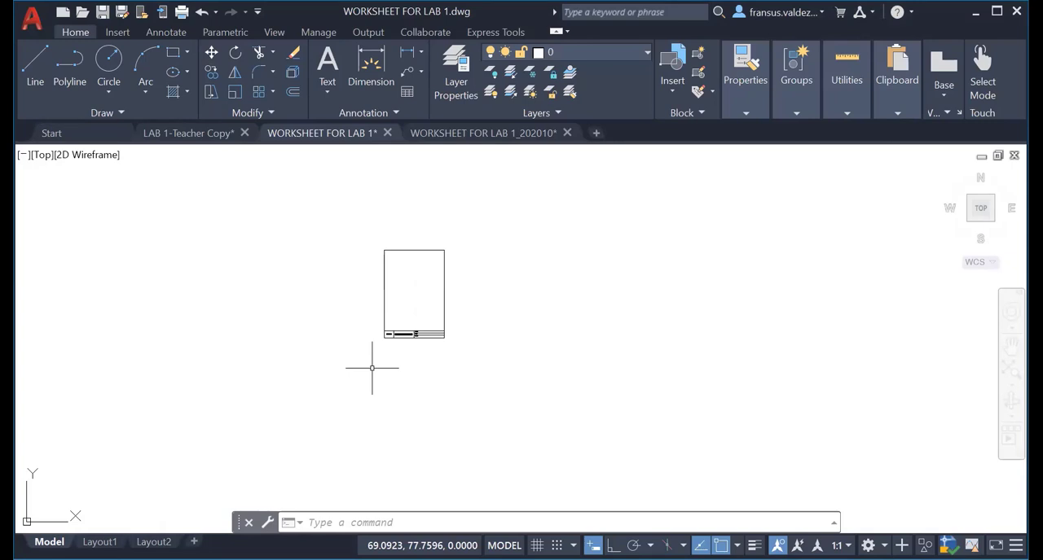
Draw the site boundary as a rectangle 16.6 m long and 23.1 m wide in the empty space below the title-block sheet.
mouse_move(373, 369)
middle_down()
mouse_move(400, 396)
mouse_move(410, 284)
middle_up()
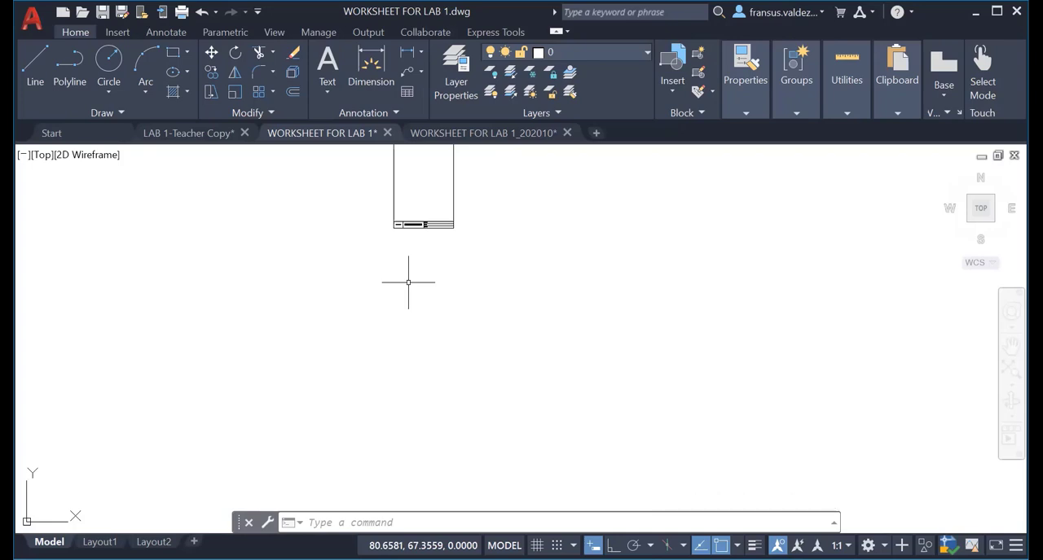
text(REC)
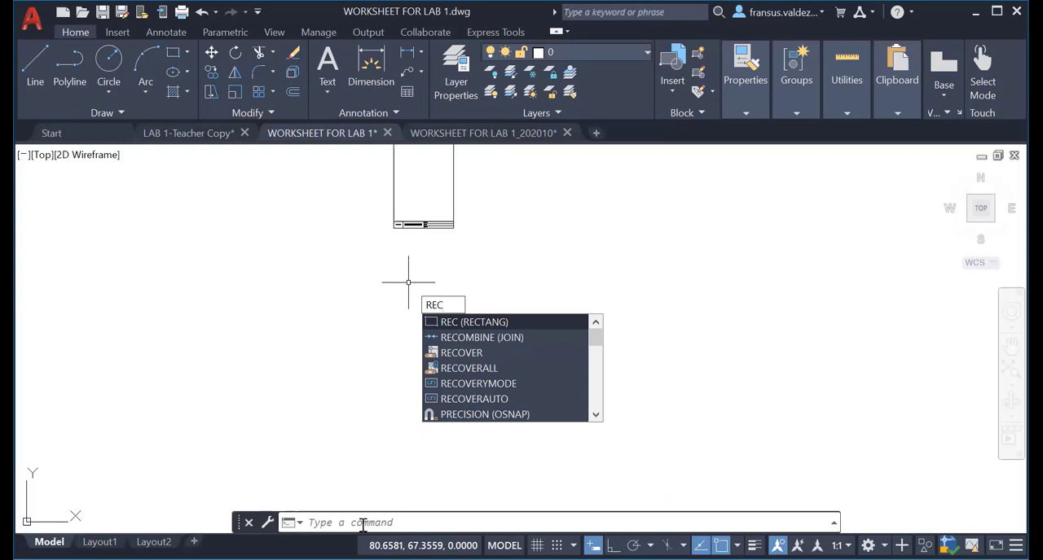
key(Return)
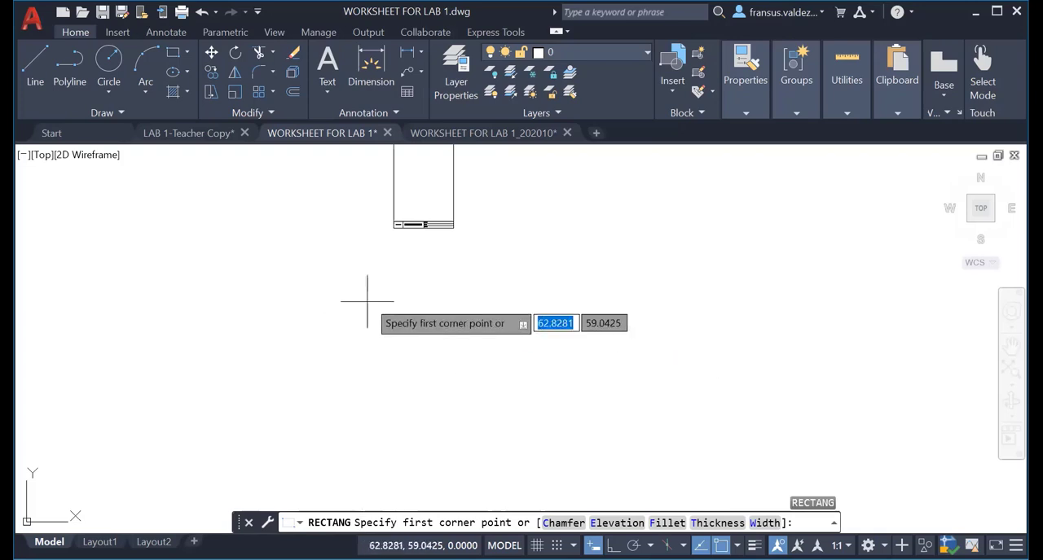
click(391, 288)
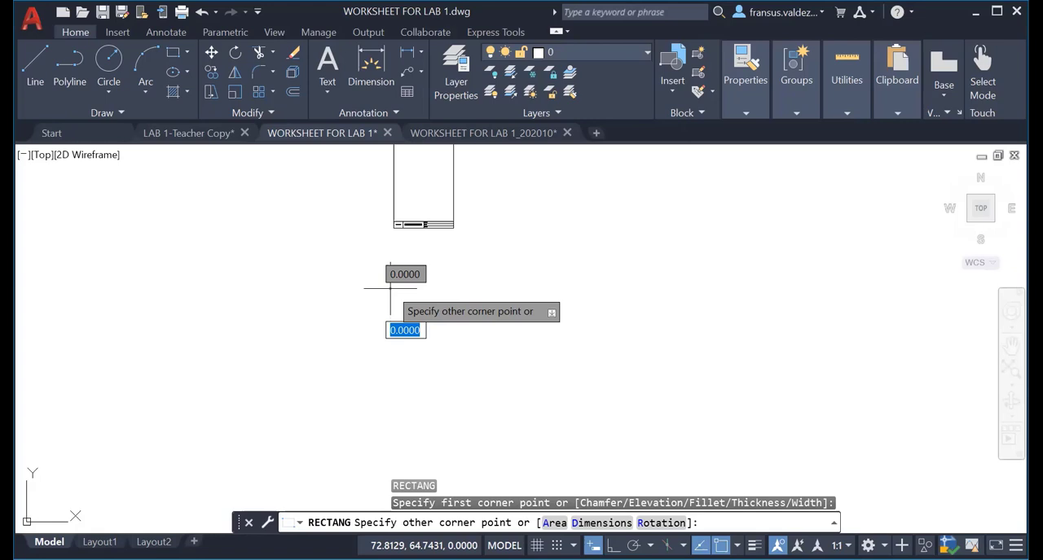
text(d)
key(Return)
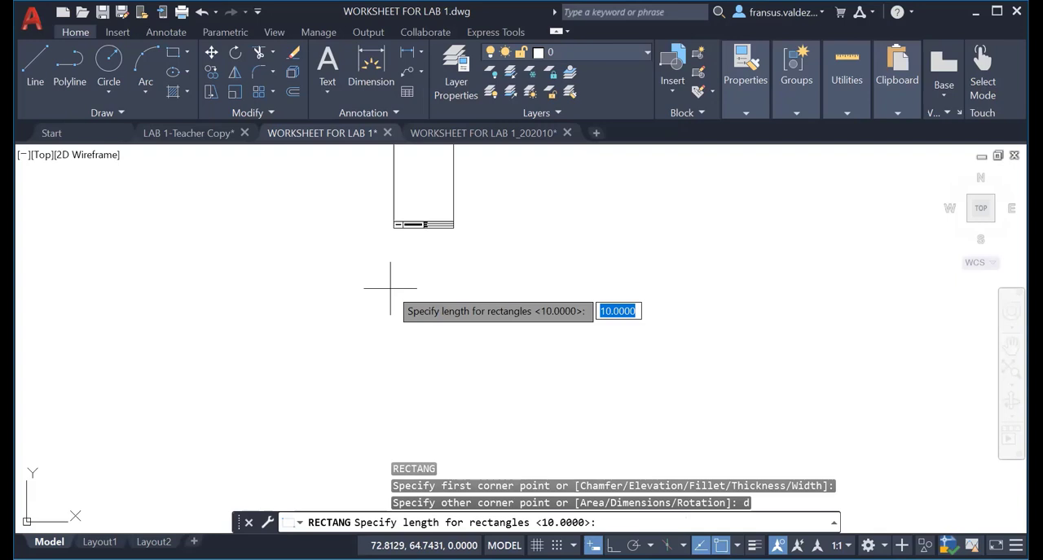
text(16.6)
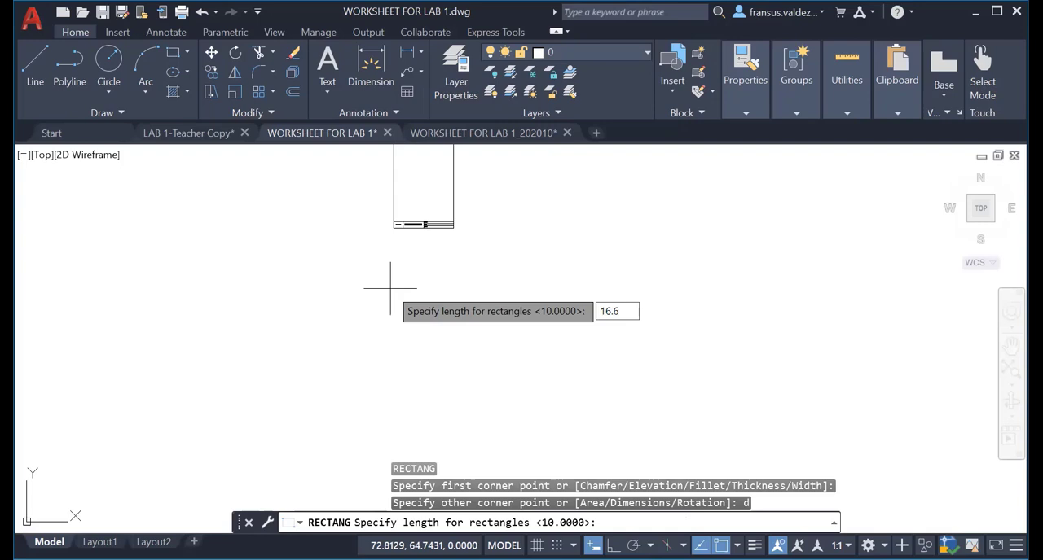
key(Return)
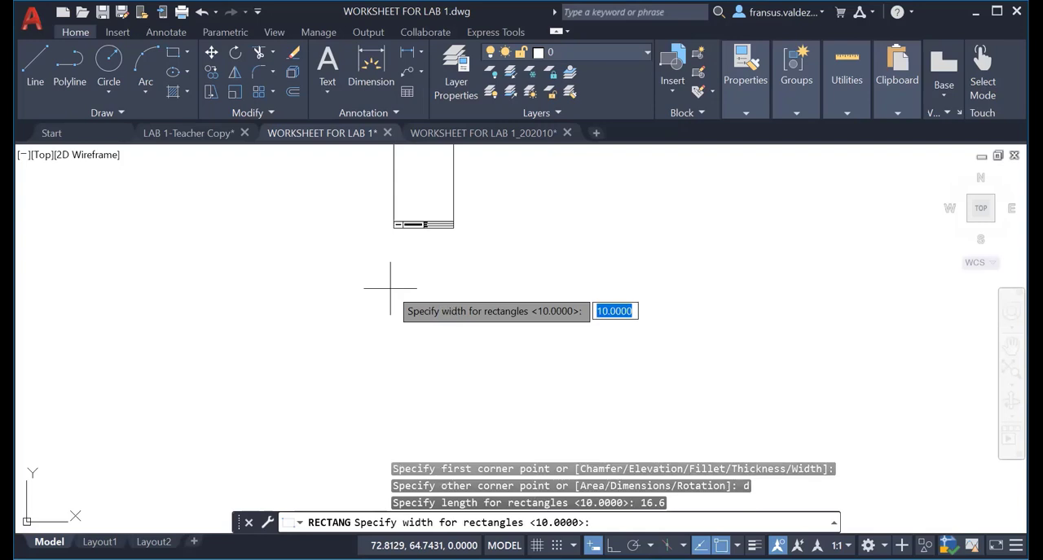
text(23.1)
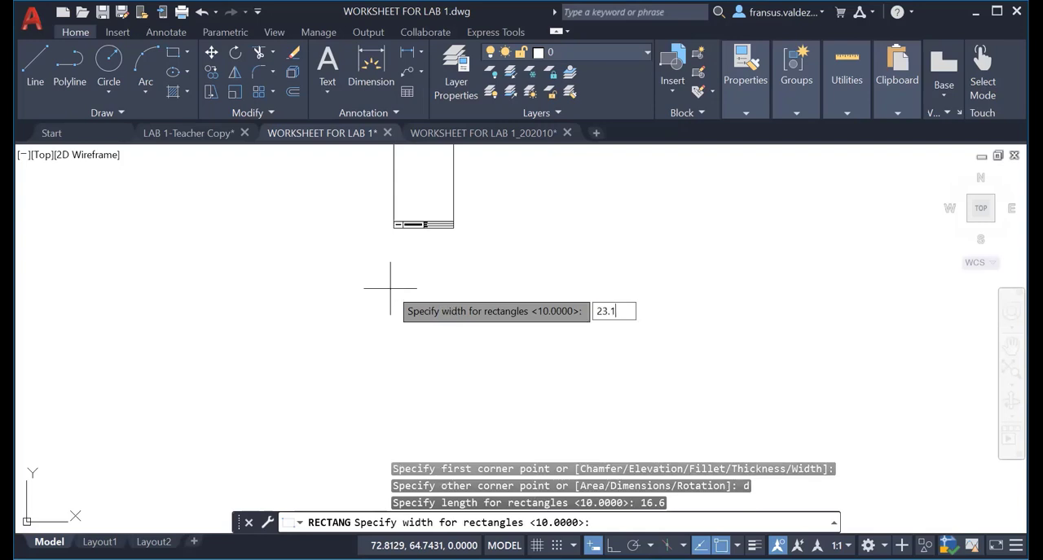
key(Return)
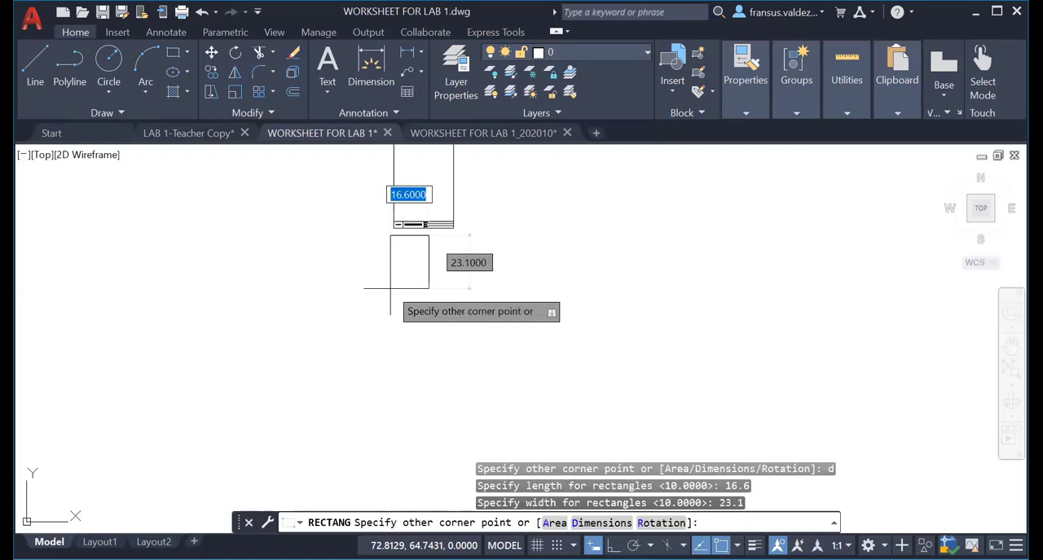
click(415, 348)
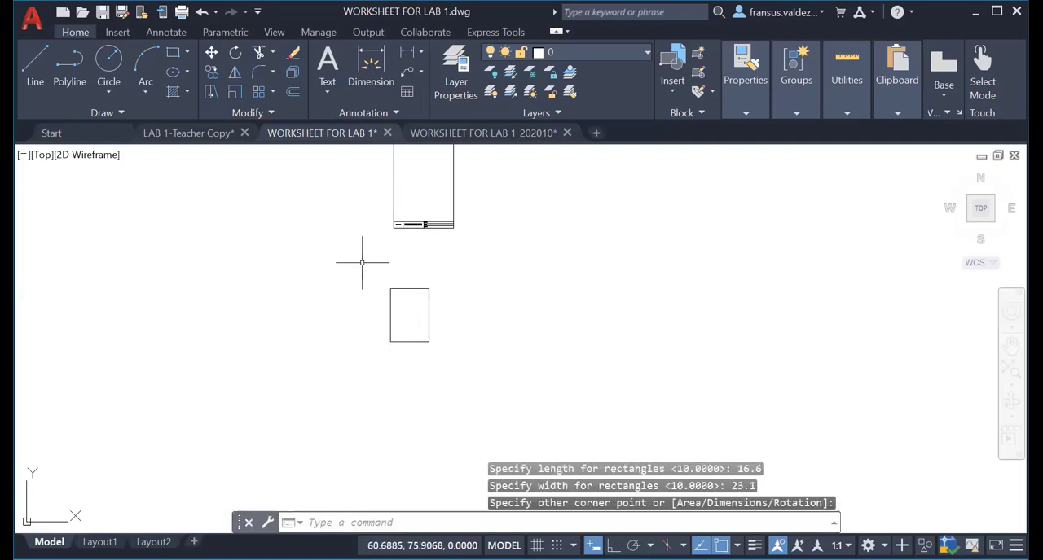
With Ortho on, draw reference lines from the boundary's upper-right corner, 8 m straight down and 6 m horizontally into the site.
scroll(395, 310, up, 3)
middle_drag(412, 338, 386, 303)
scroll(385, 302, up, 2)
scroll(384, 300, down, 2)
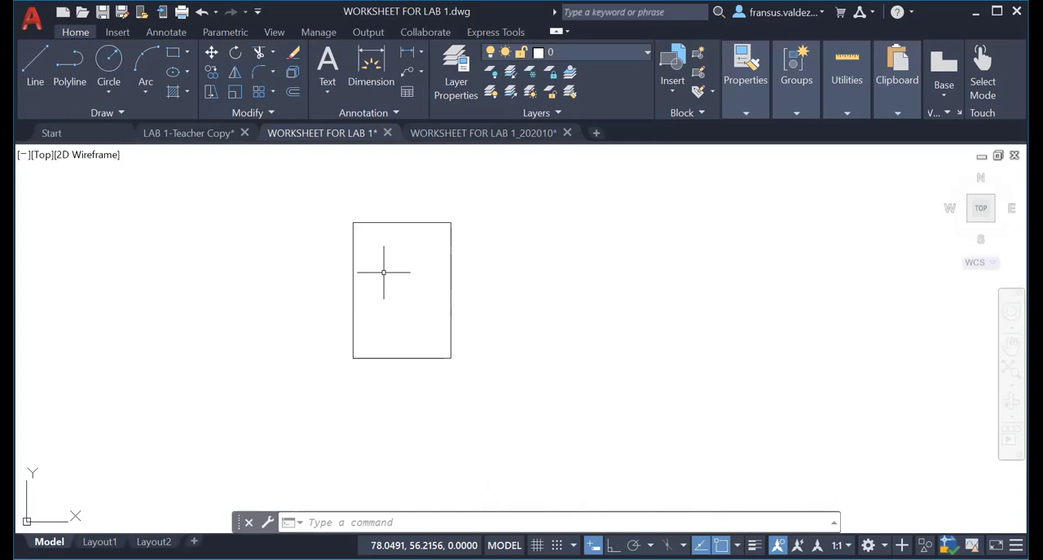
text(l)
key(Return)
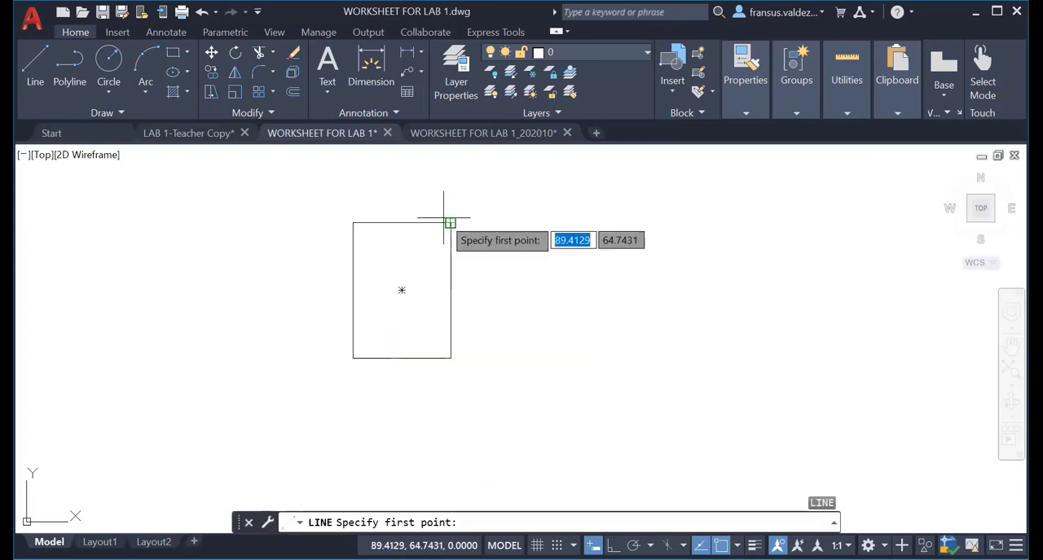
click(451, 222)
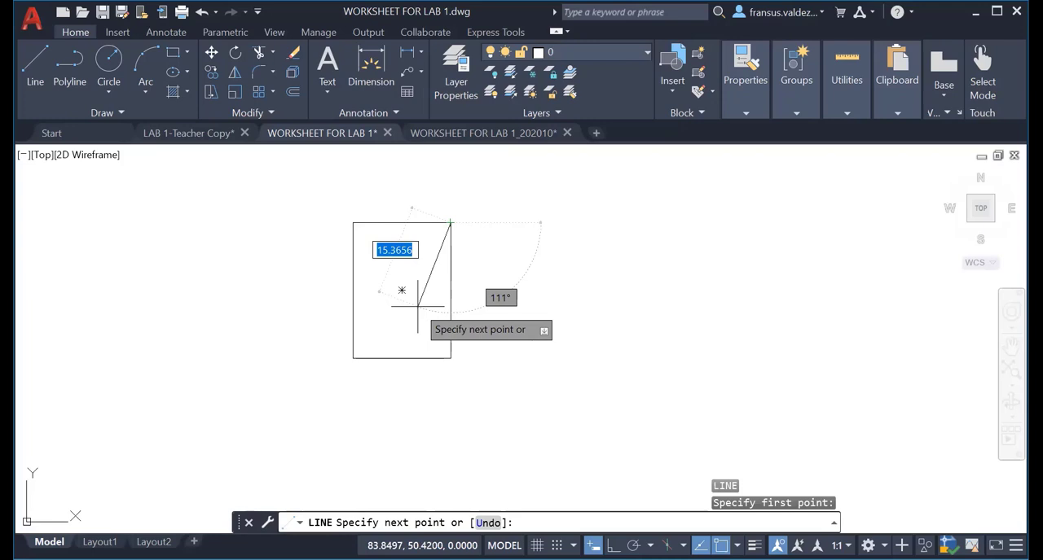
key(F8)
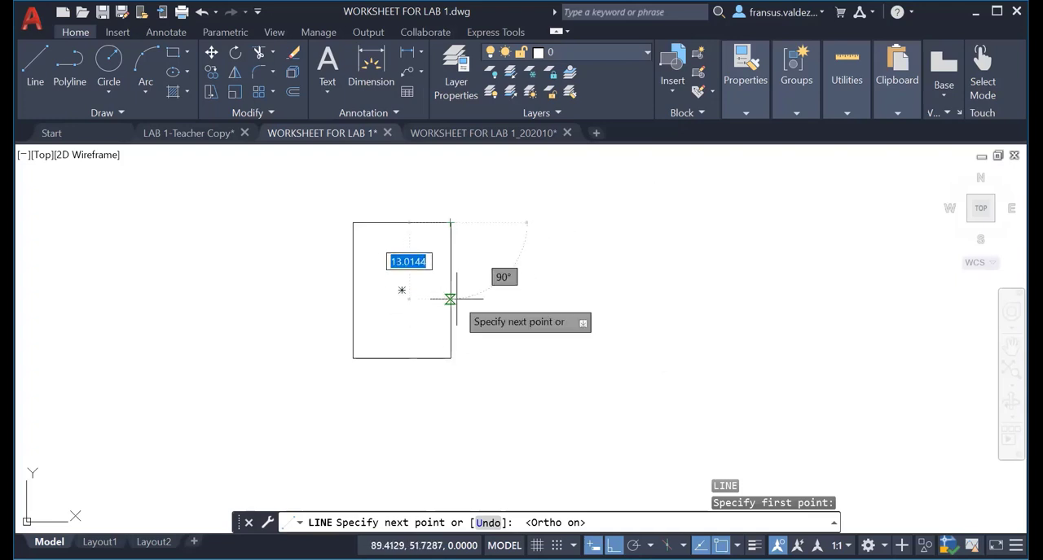
text(8)
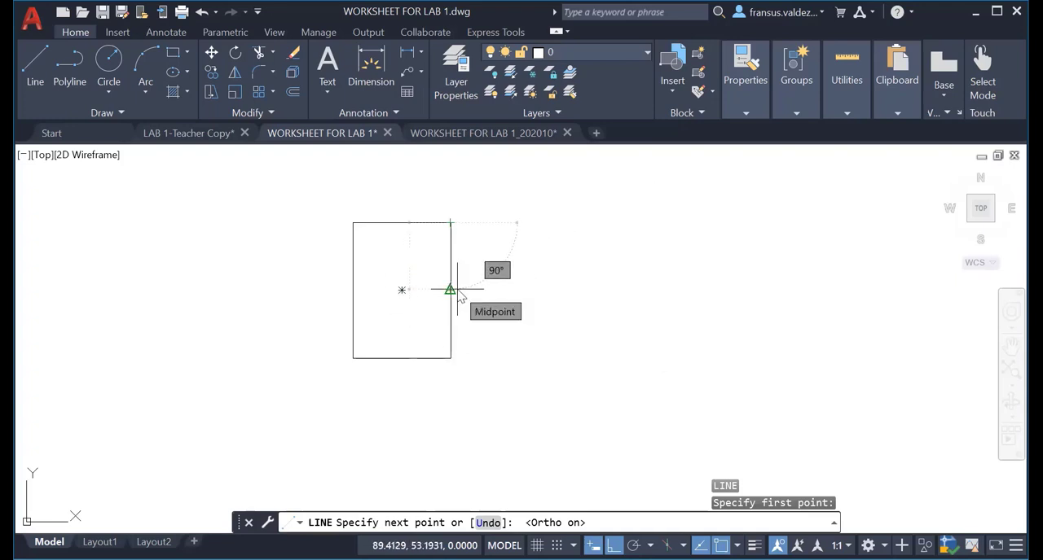
key(Return)
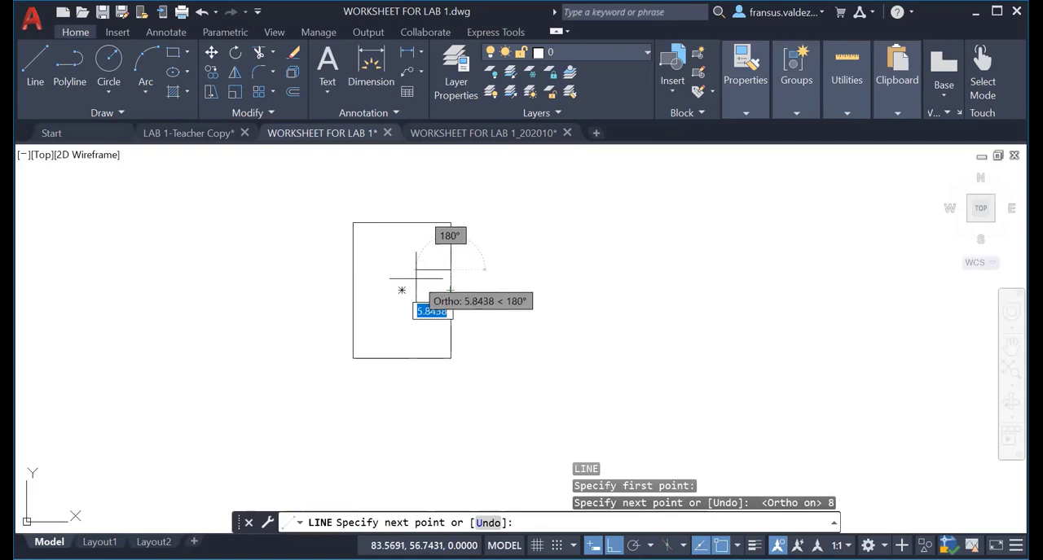
text(6)
key(Return)
key(Escape)
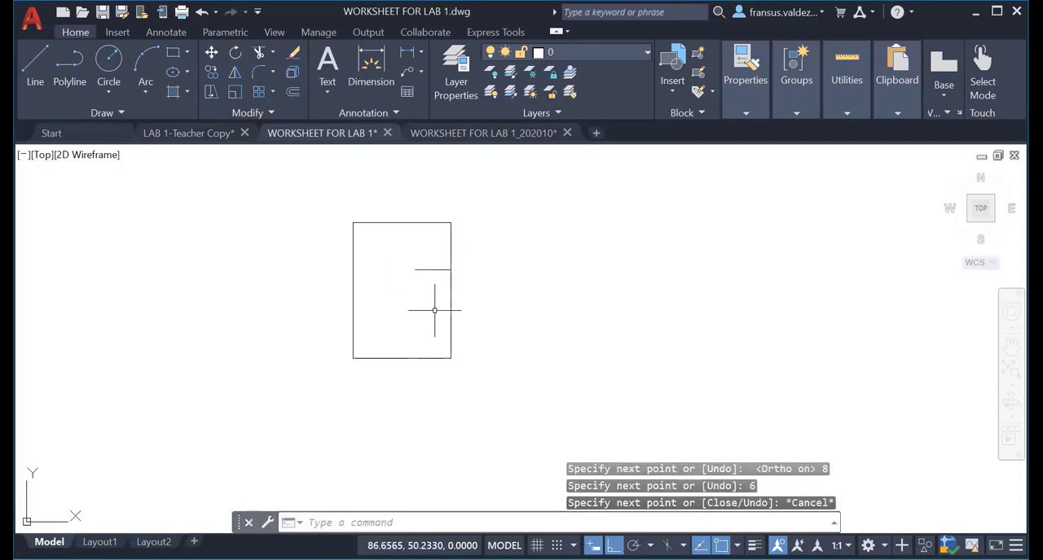
key(Escape)
From the inner end of the 6 m reference line, draw the existing building's edges 8 m down and 3.8 m left.
scroll(428, 306, up, 1)
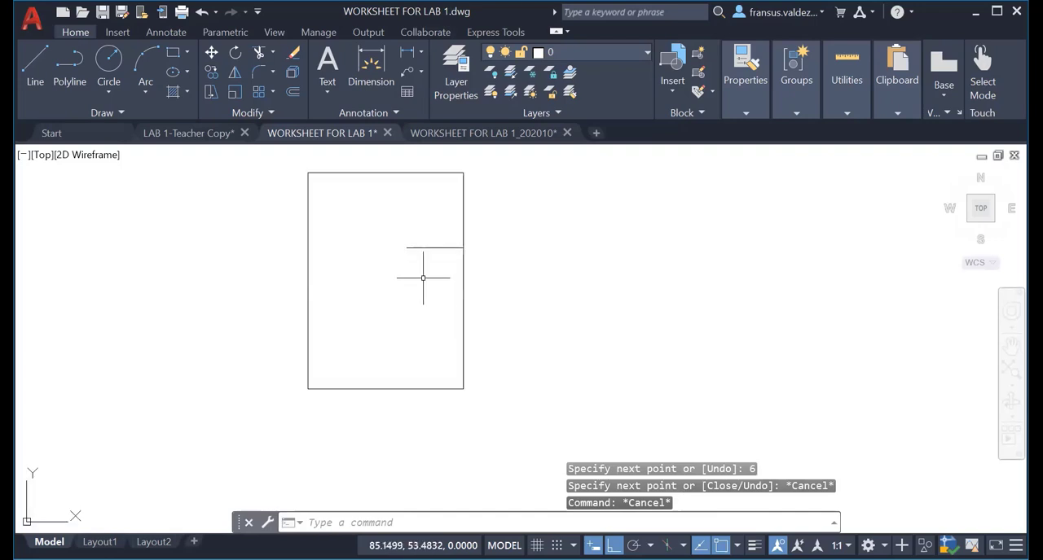
scroll(423, 278, up, 1)
middle_drag(423, 275, 553, 280)
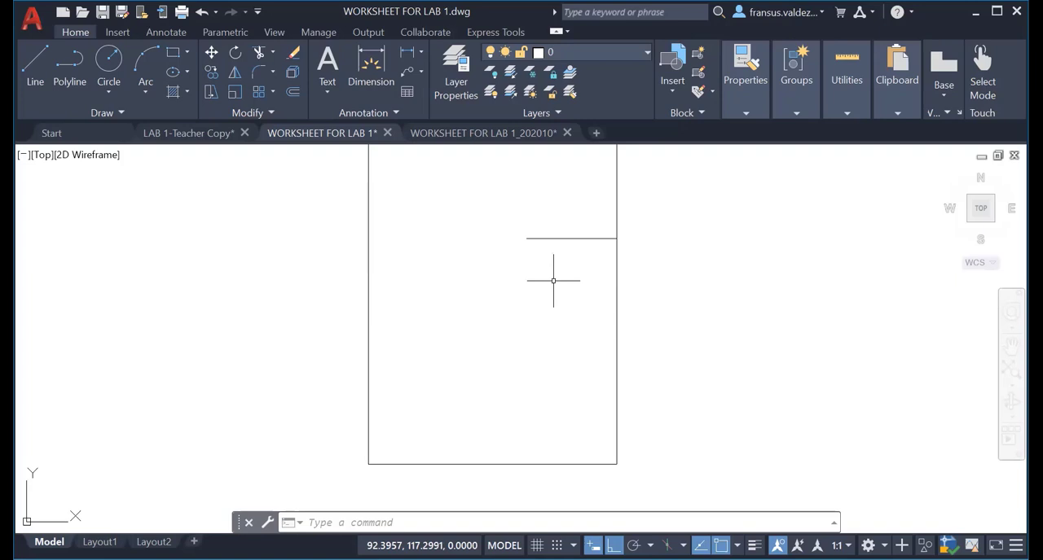
key(l)
key(Return)
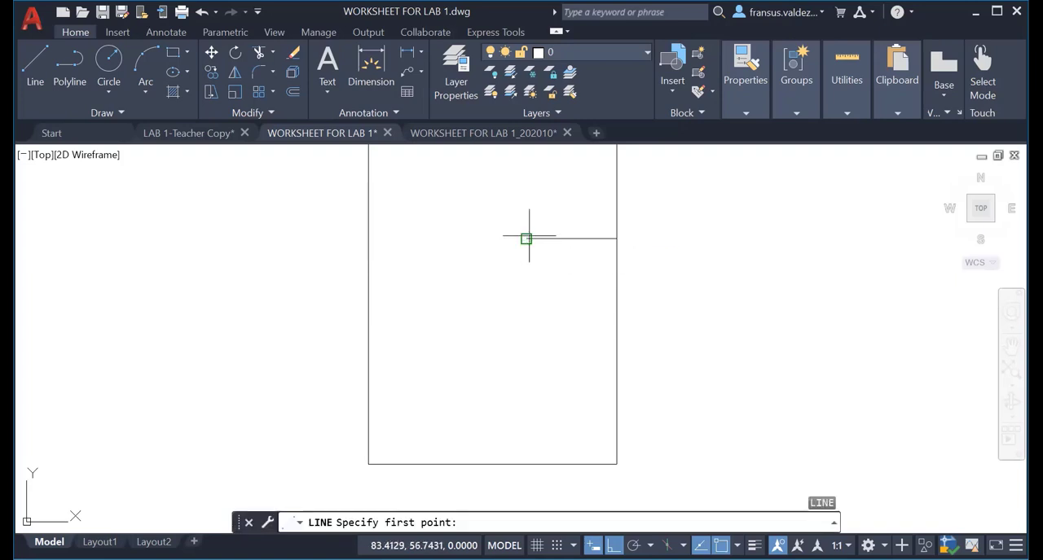
click(526, 239)
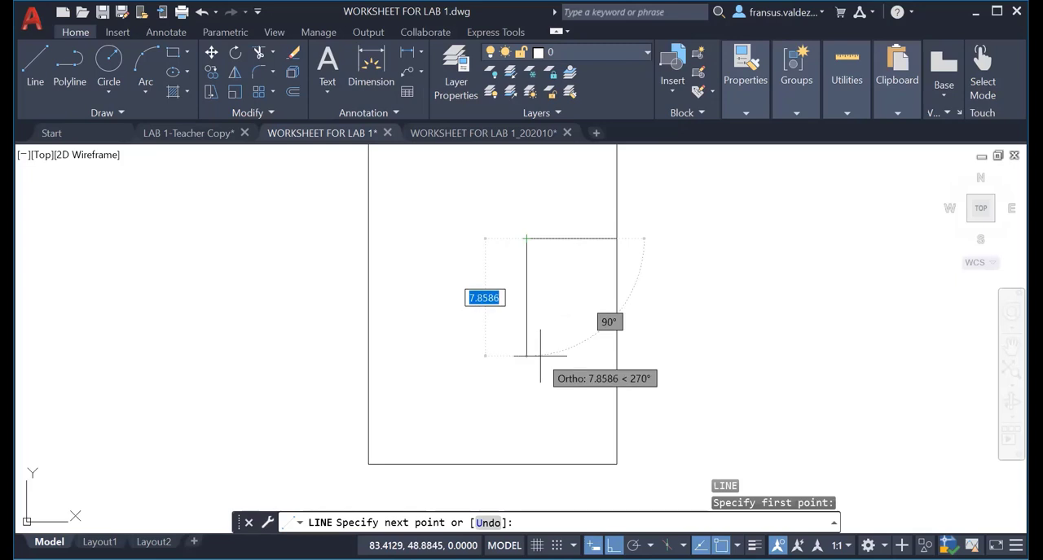
text(8)
key(Return)
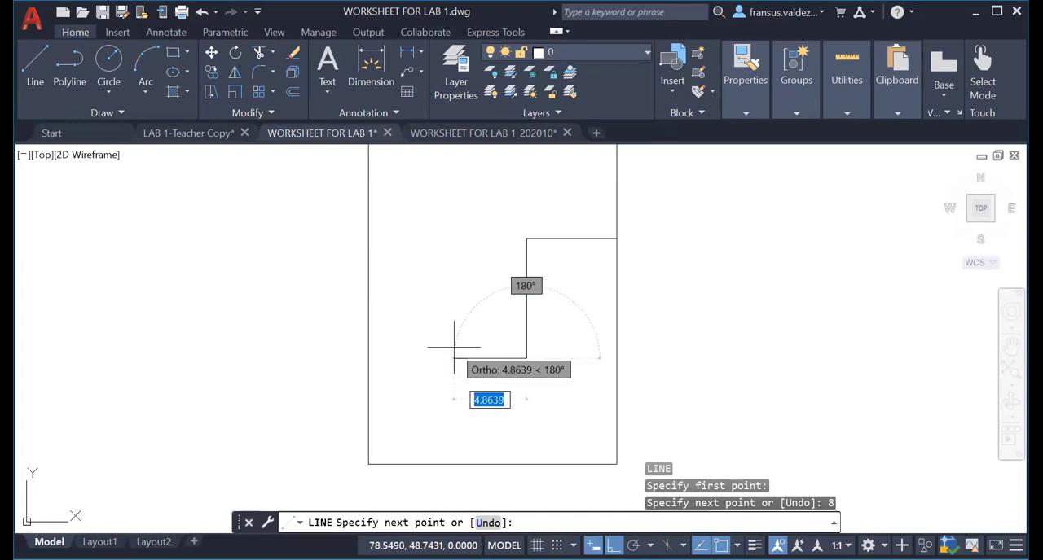
text(3.8)
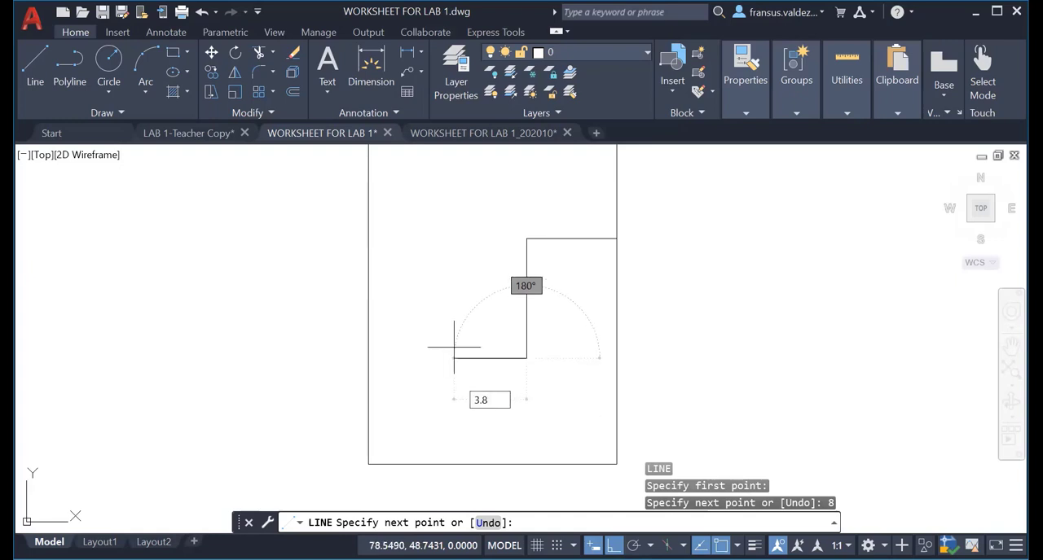
key(Return)
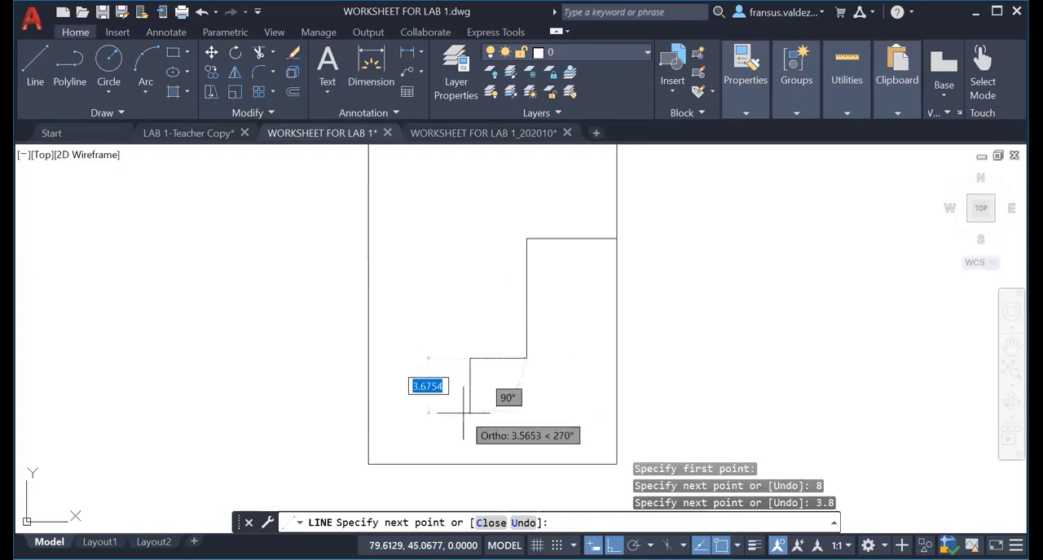
Continue the building outline 1.1 m down and 4.8 m left, and end the line there.
text(1.1)
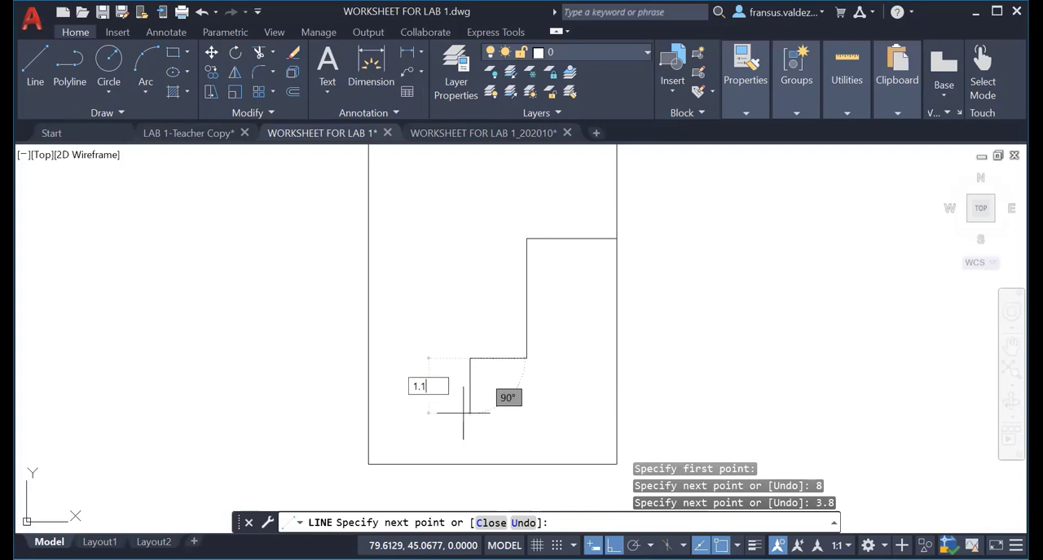
key(Return)
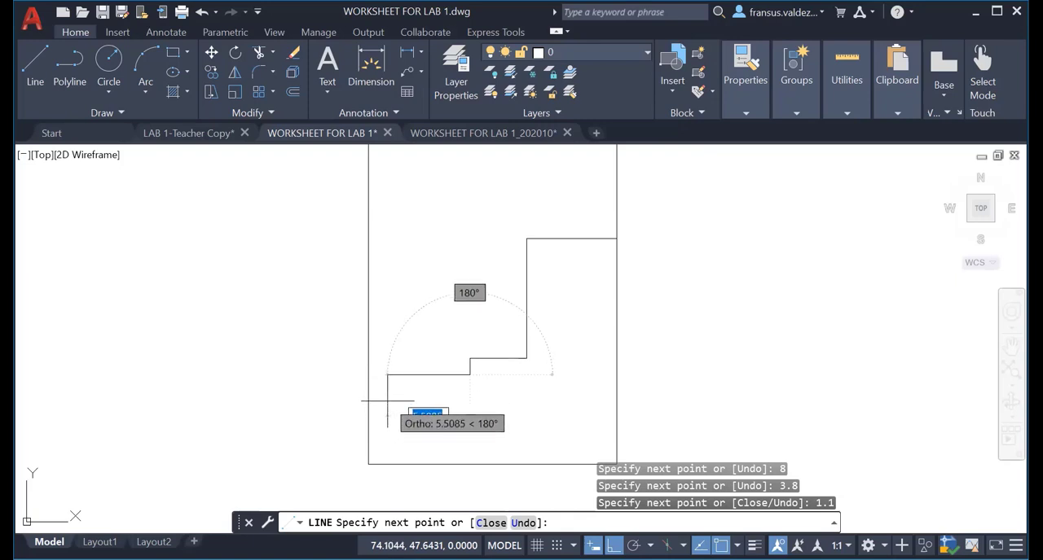
text(4.8)
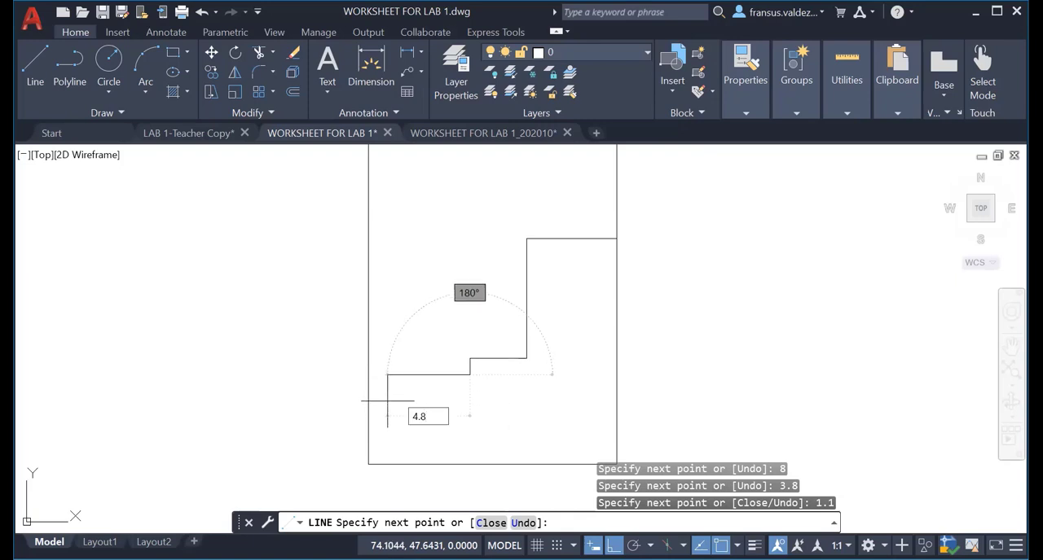
key(Return)
key(Escape)
key(Escape)
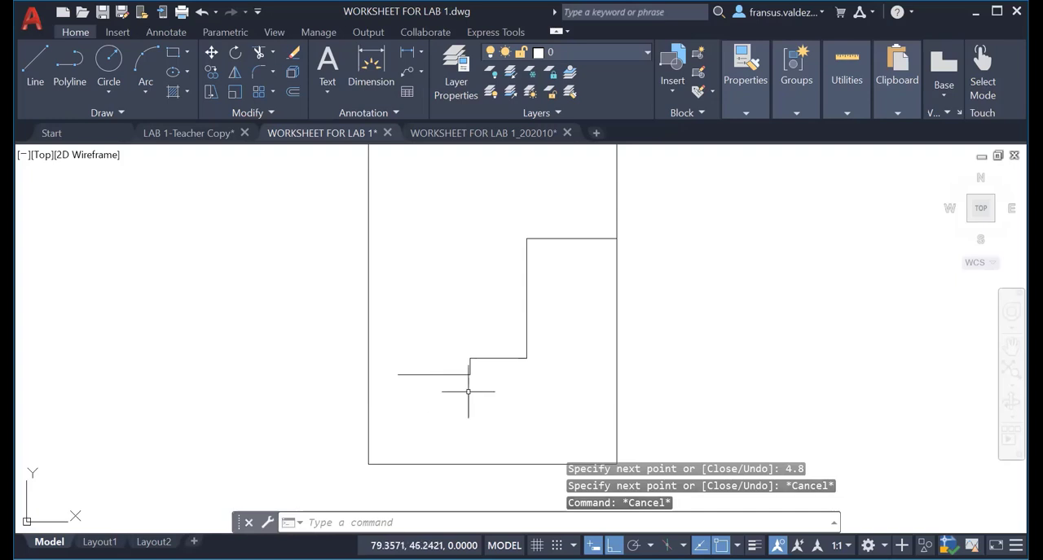
key(Return)
click(527, 239)
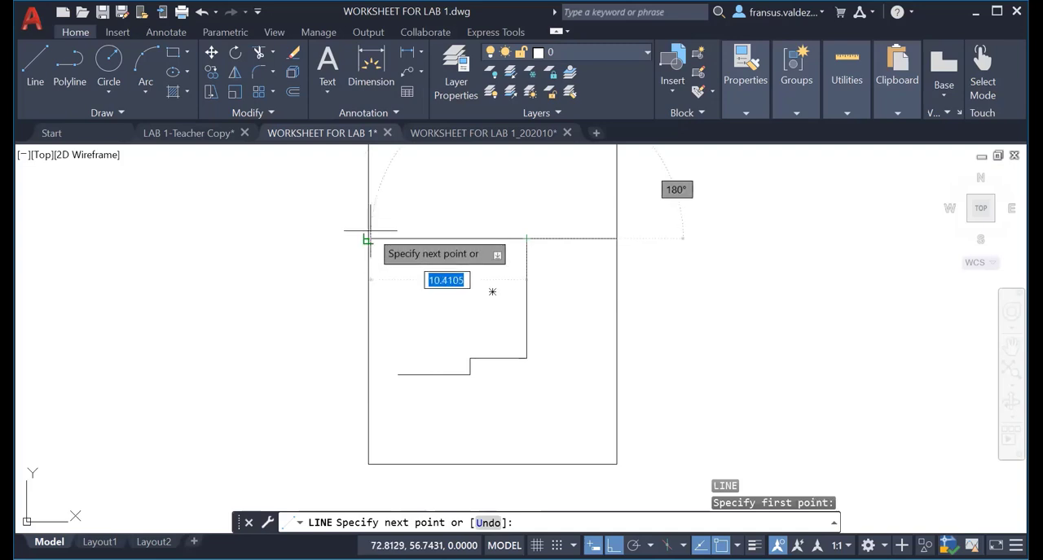
key(Escape)
key(Escape)
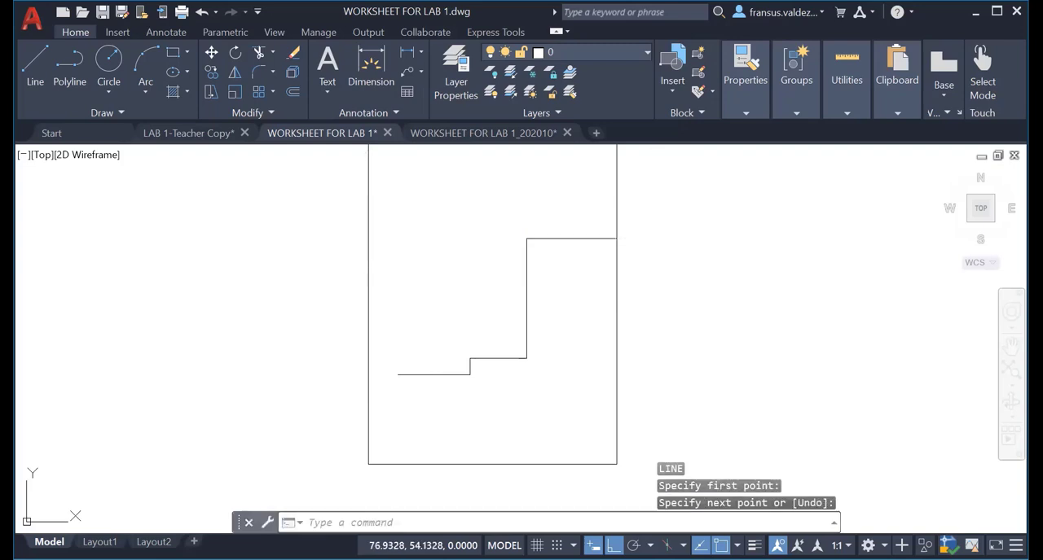
From the building's upper-right corner, draw the top edge 6 m left and a step about 2.7 m straight down.
key(l)
key(Return)
click(527, 239)
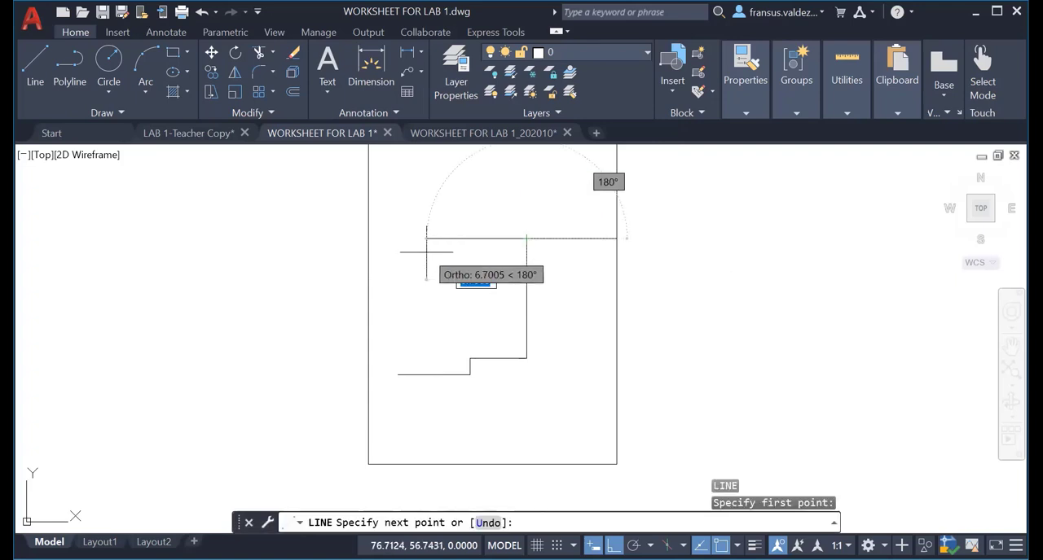
text(6)
key(Return)
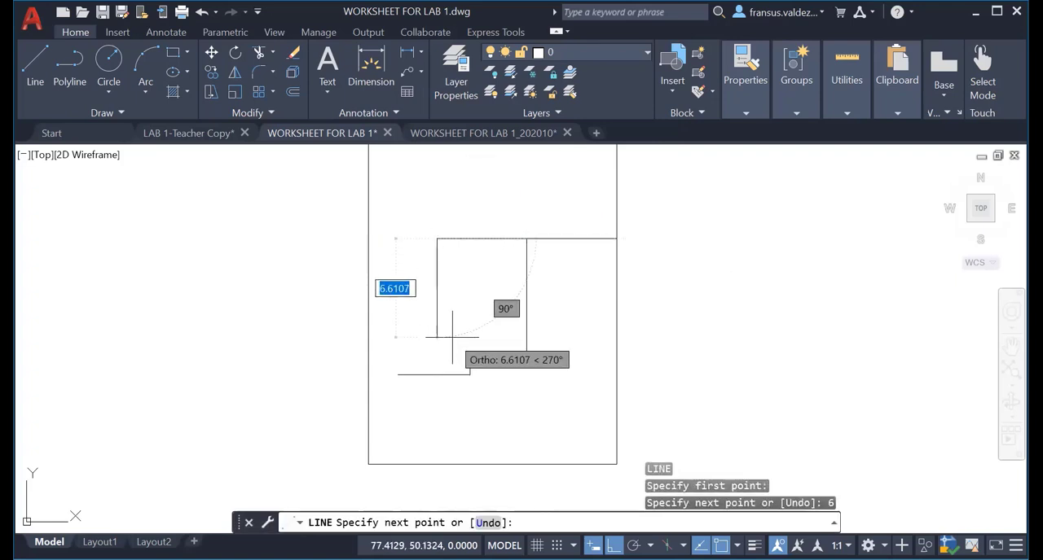
click(437, 279)
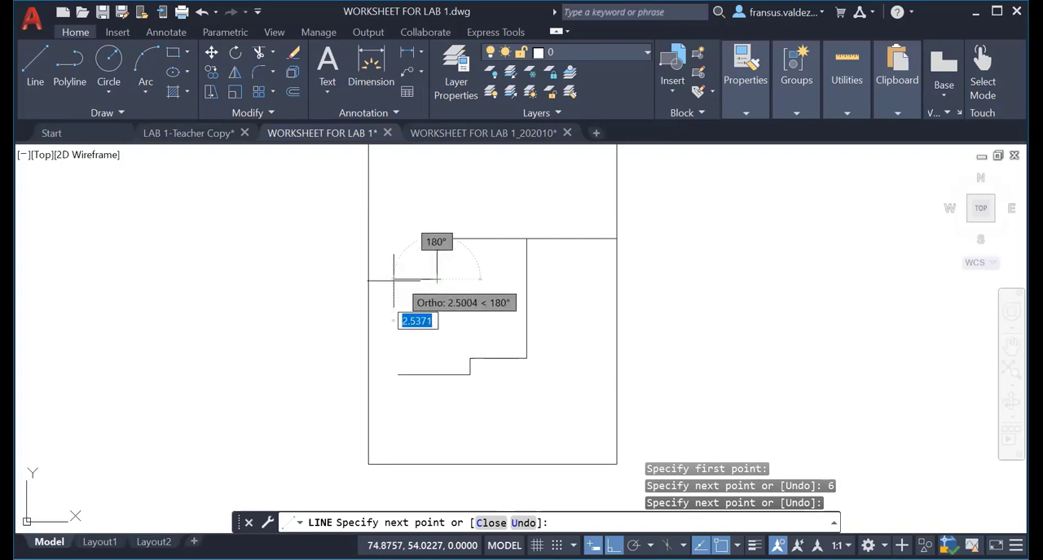
Continue the outline 2.6 m left and straight down to the open end of the lower edge, closing the building shape.
text(2.6)
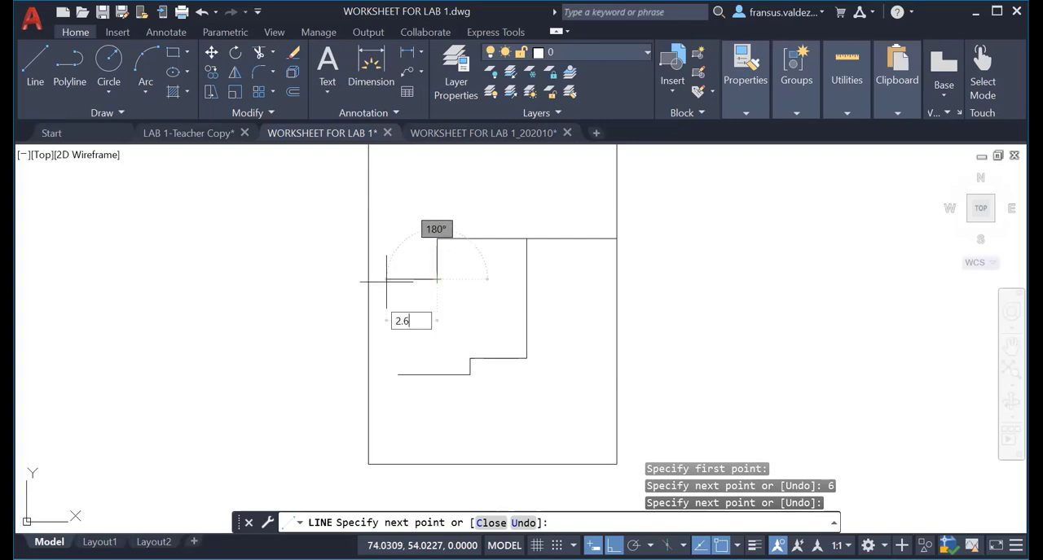
key(Return)
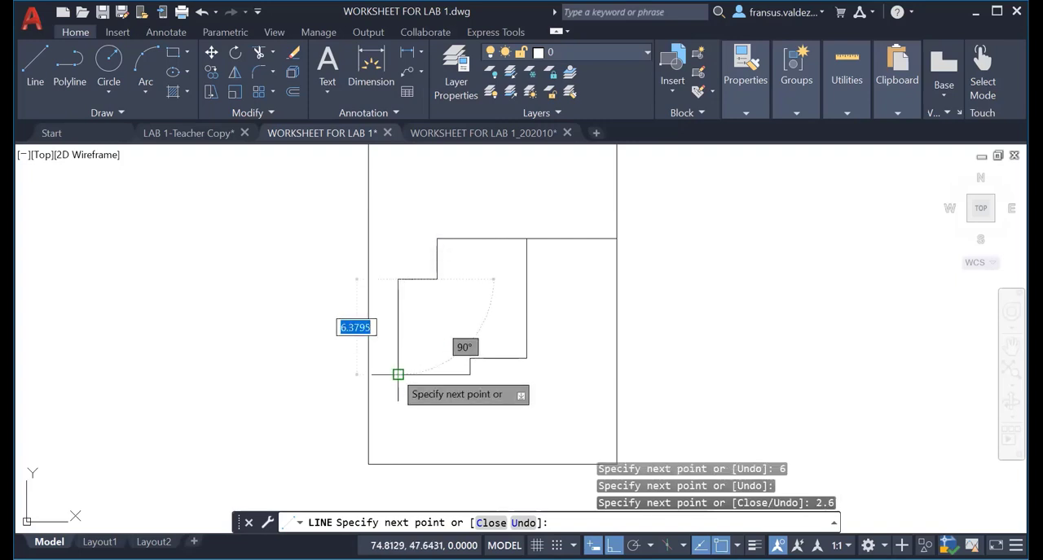
click(398, 375)
key(Escape)
key(Escape)
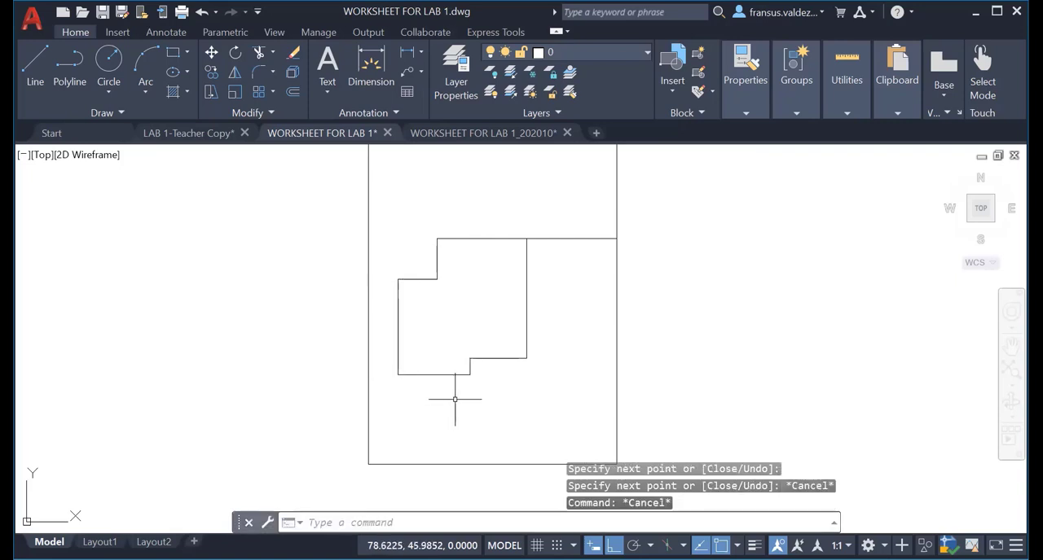
Erase the 6 m horizontal and 8 m vertical reference lines between the building and the boundary's upper-right corner.
middle_drag(563, 235, 507, 326)
click(506, 326)
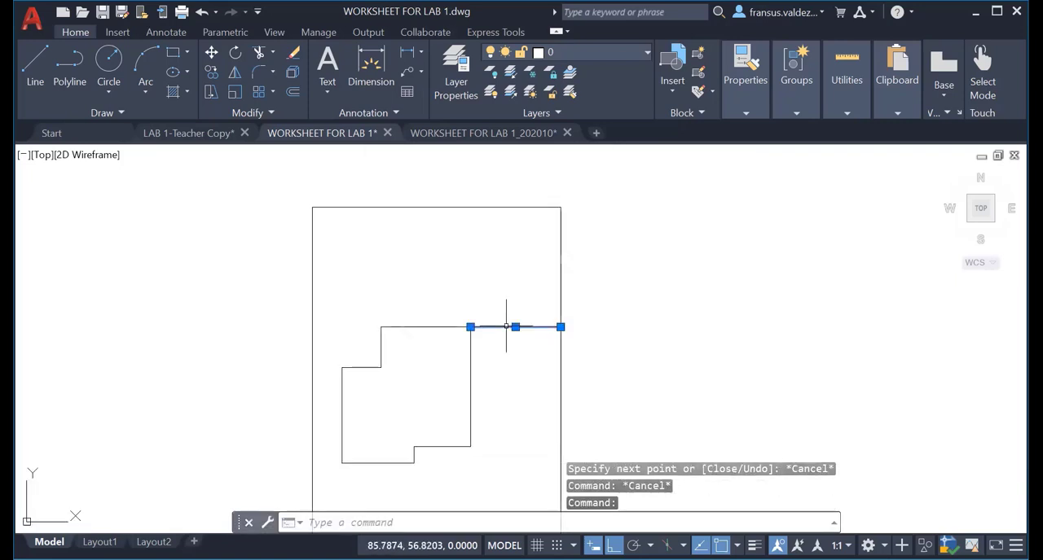
click(565, 275)
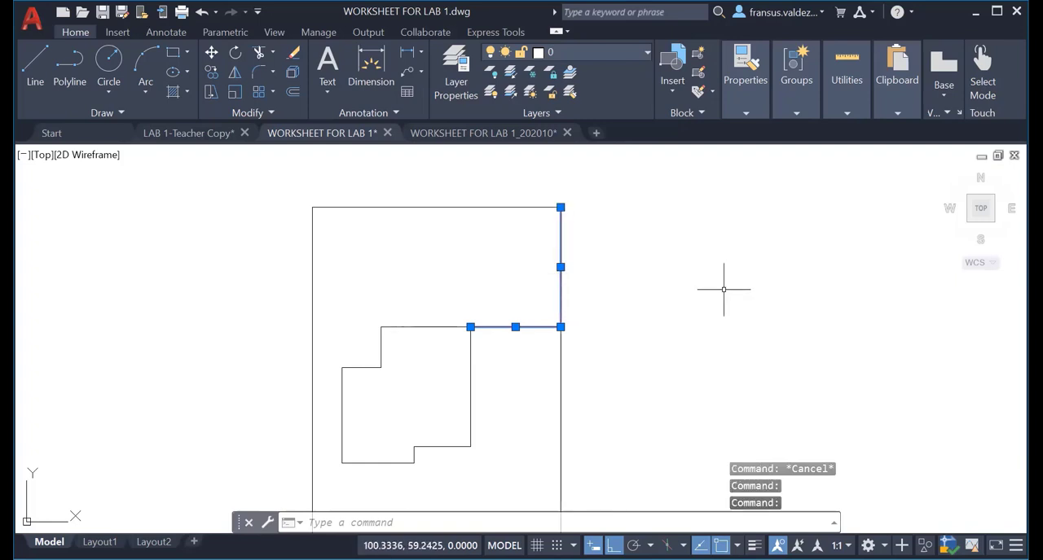
text(e)
key(Return)
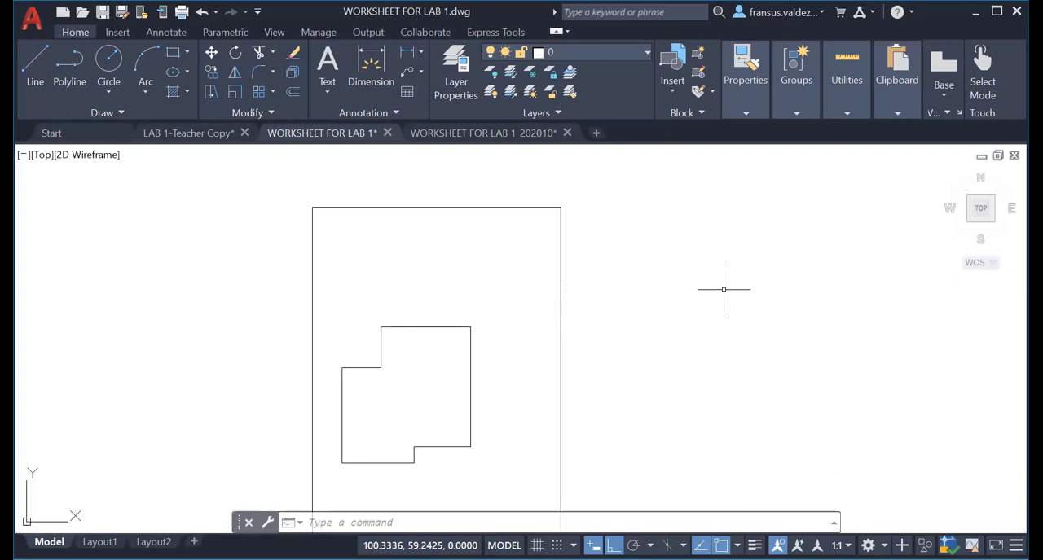
Check the horizontal gap between the building's left wall and the site boundary with a temporary linear dimension.
middle_drag(396, 372, 540, 310)
scroll(530, 310, up, 4)
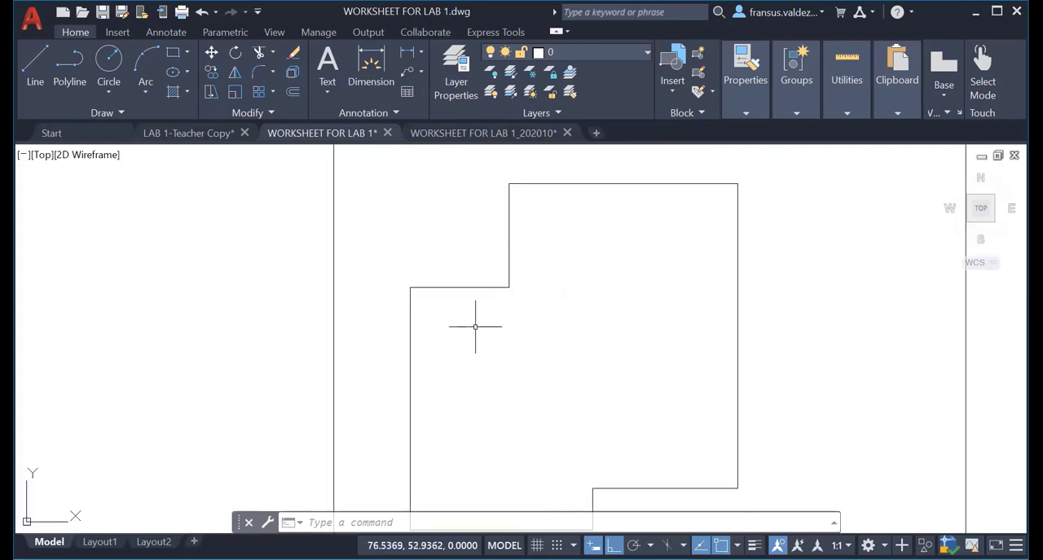
click(407, 54)
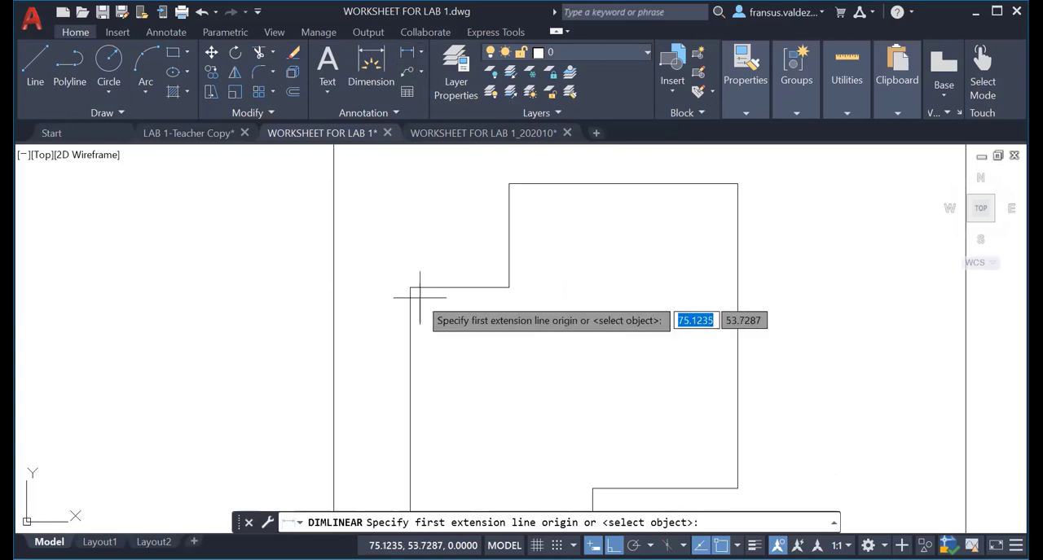
click(410, 287)
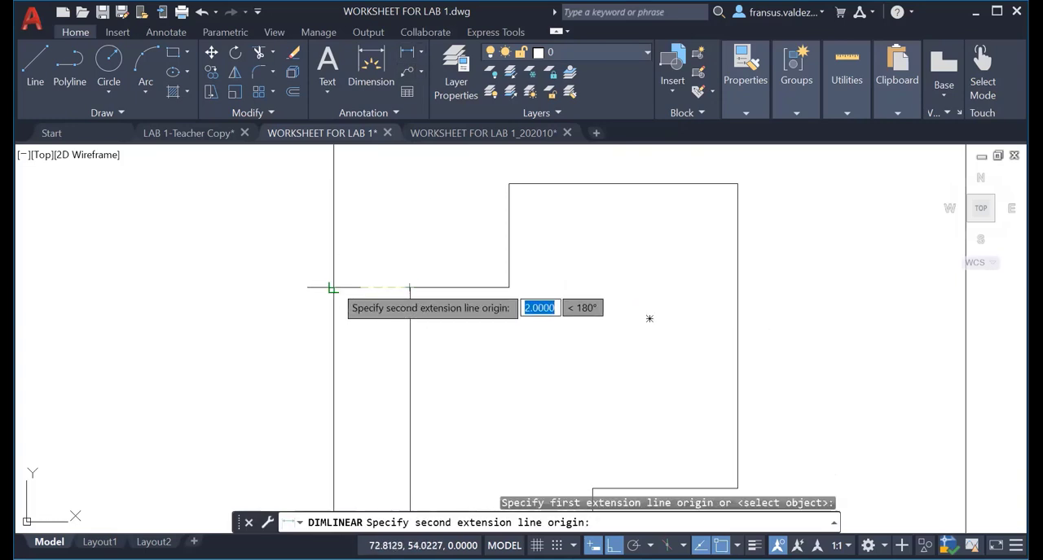
click(332, 288)
scroll(350, 268, up, 6)
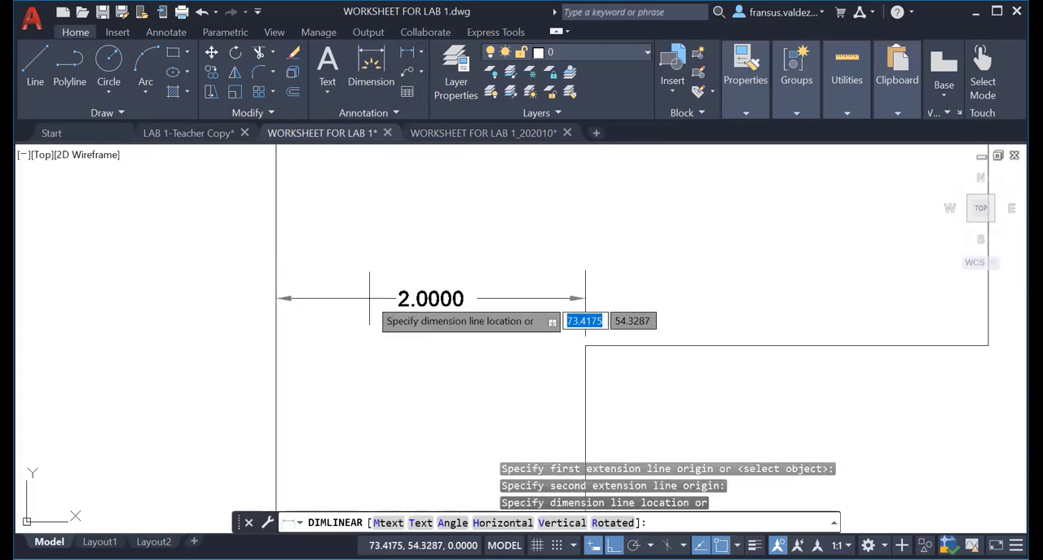
key(Escape)
scroll(421, 352, down, 6)
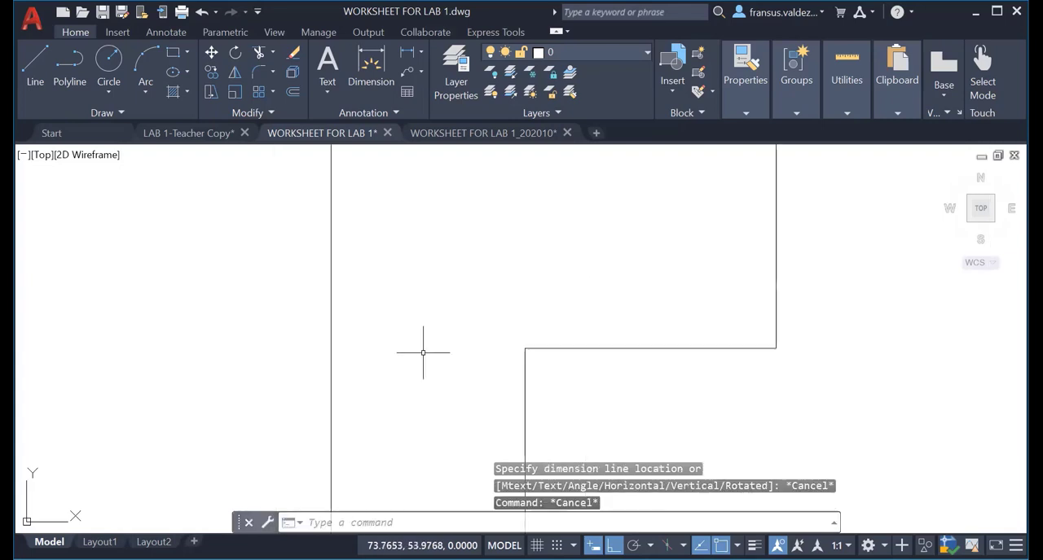
scroll(389, 350, down, 5)
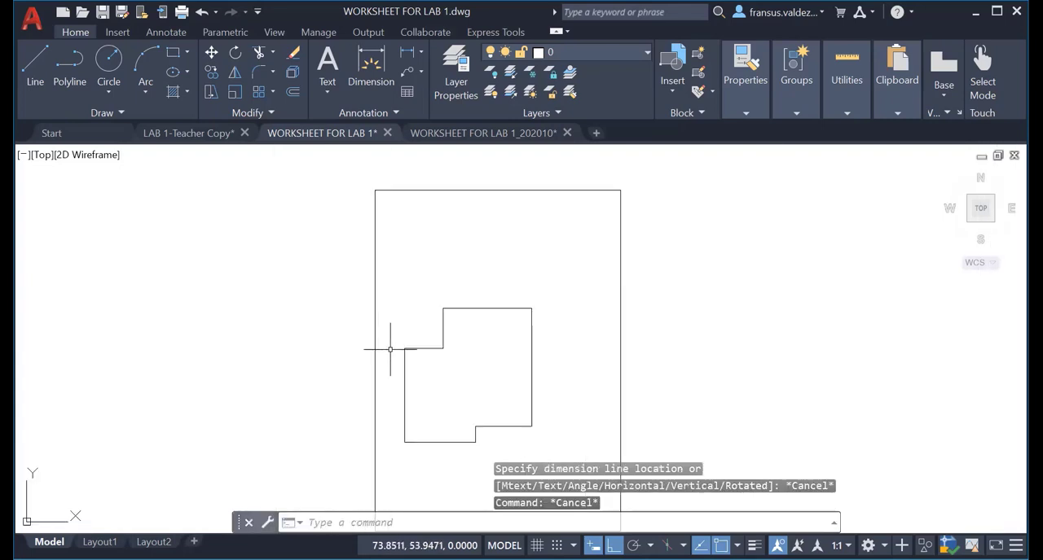
scroll(391, 344, down, 2)
middle_drag(391, 325, 316, 280)
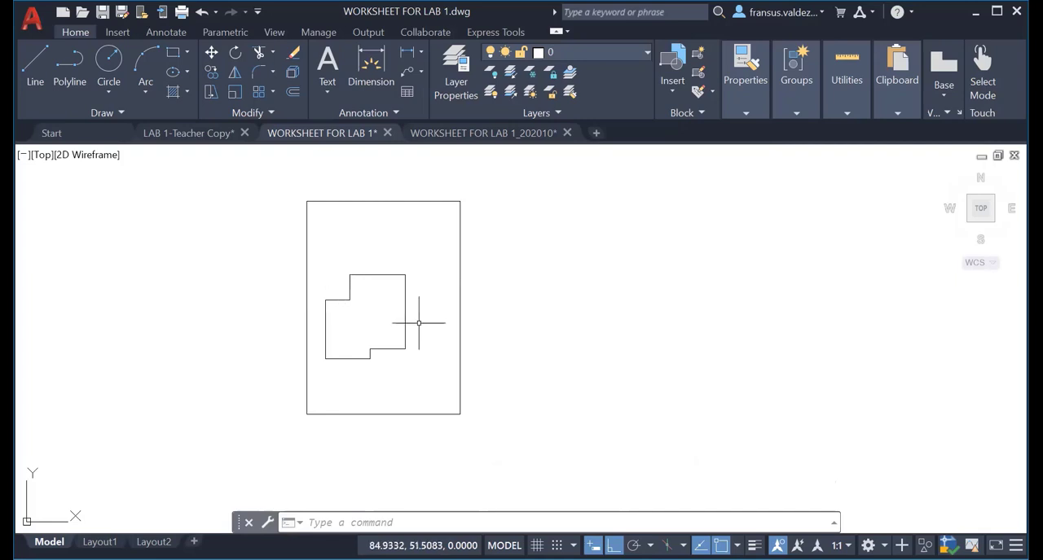
Create a new layer named EXISTING BUILDING and set its colour to blue.
click(465, 78)
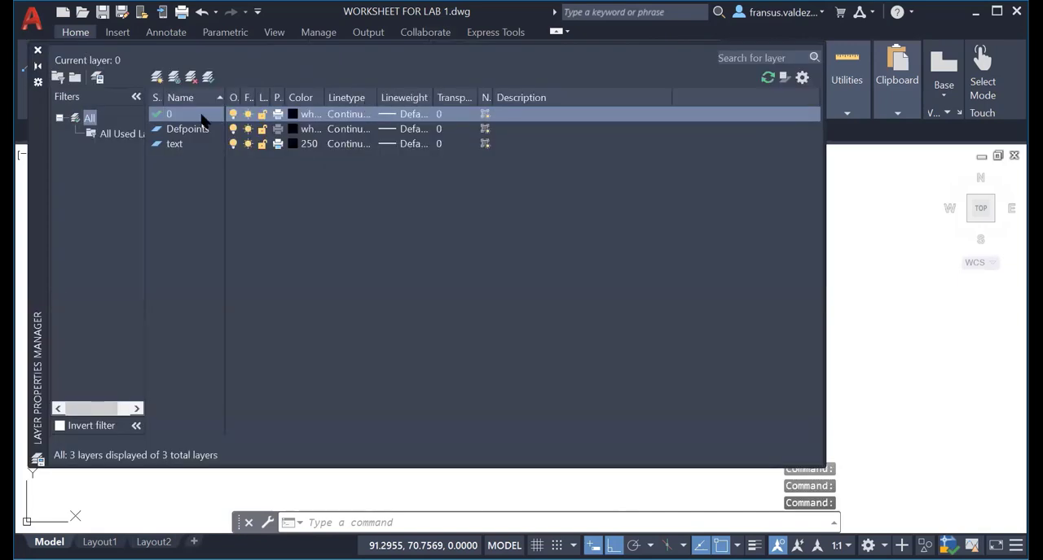
click(157, 78)
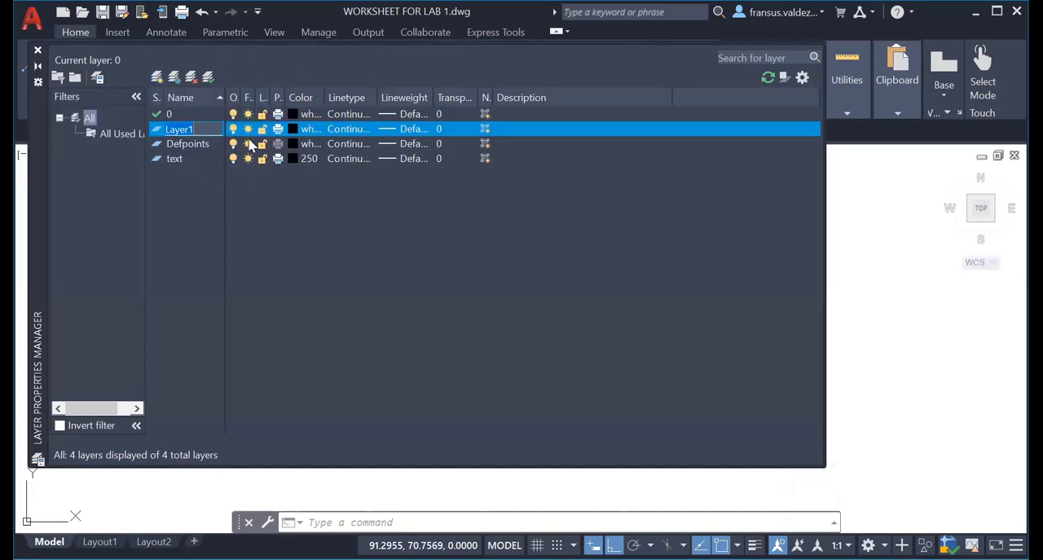
text(EXISTING)
text( BUILDING)
click(294, 132)
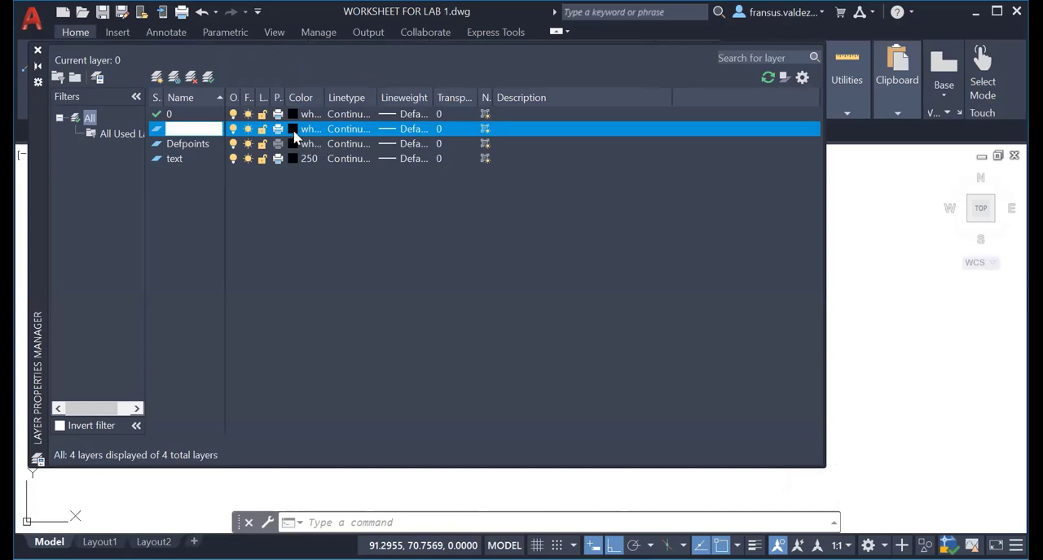
click(294, 136)
click(442, 321)
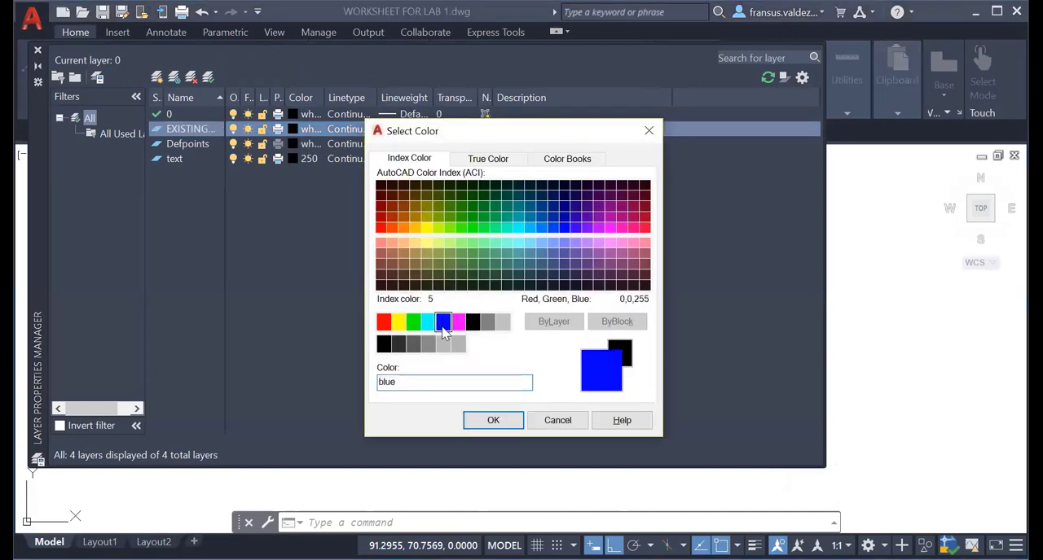
click(493, 421)
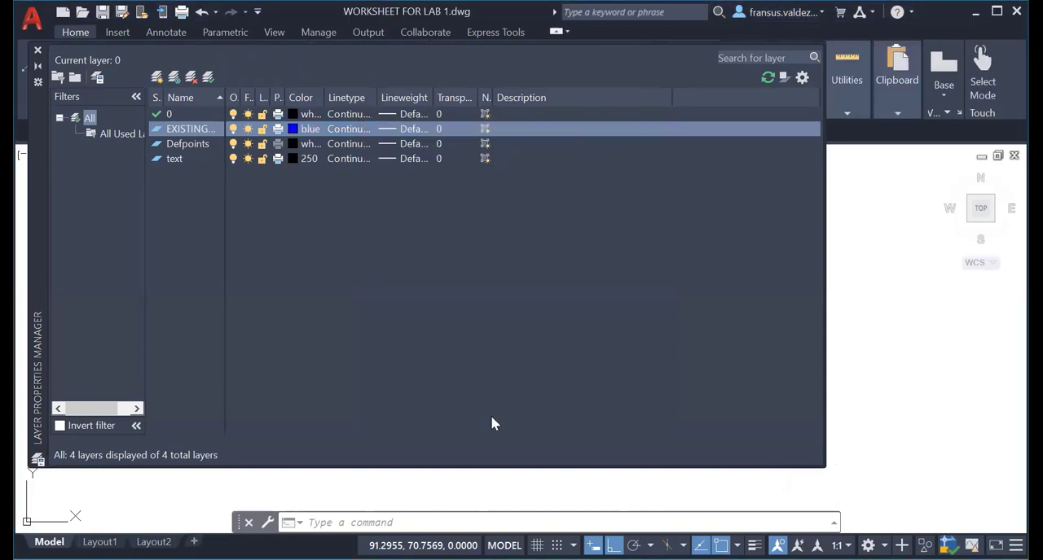
Create a new layer named EXISTING ACCESS and set its colour to magenta.
click(157, 78)
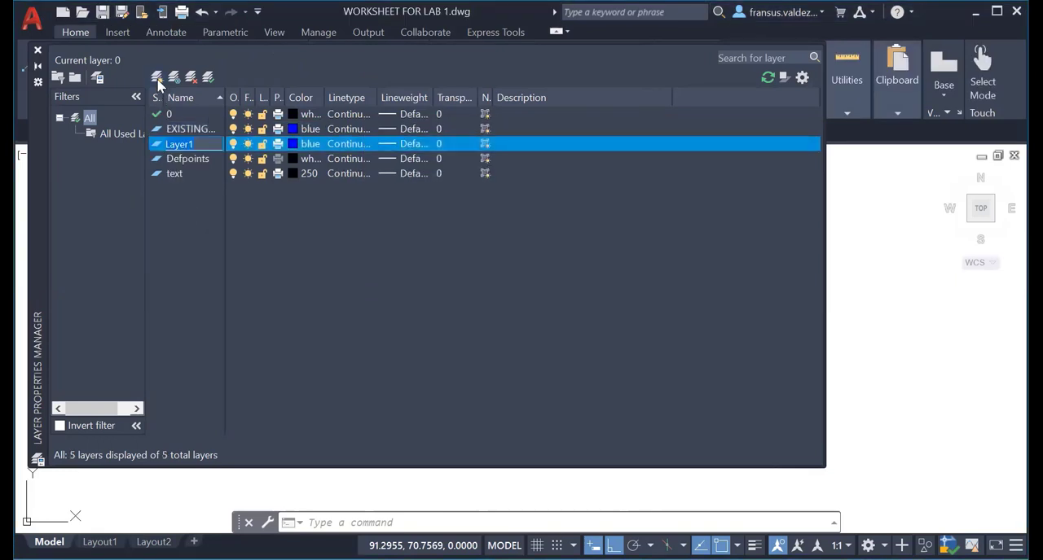
text(EXISTI)
text(NG A)
text(CCESS)
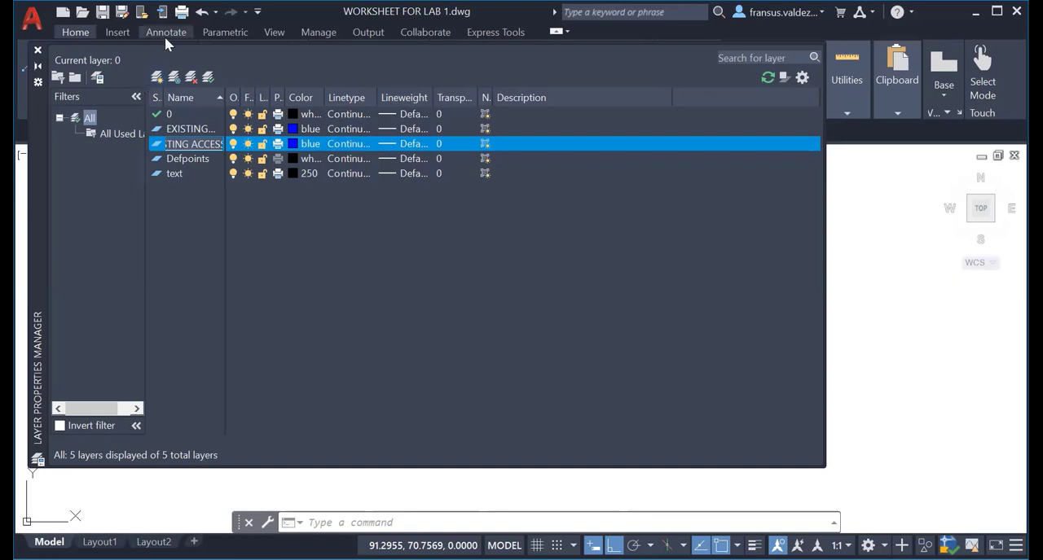
click(297, 144)
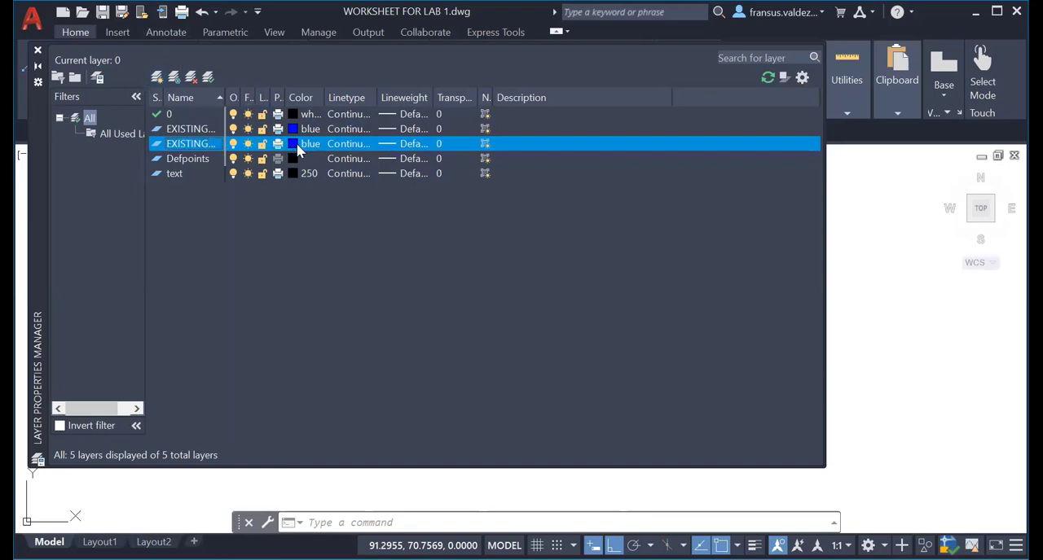
click(296, 143)
click(458, 321)
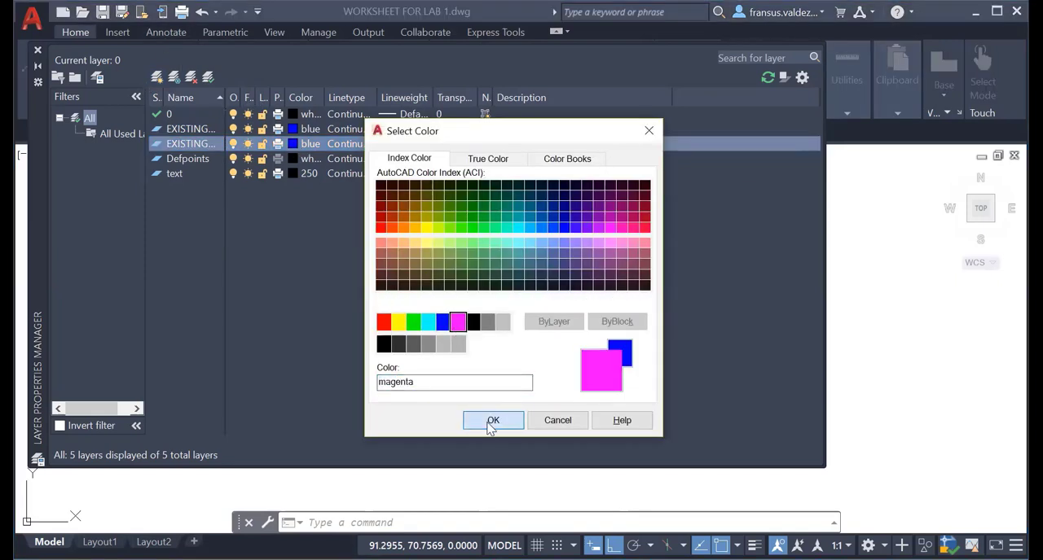
click(492, 421)
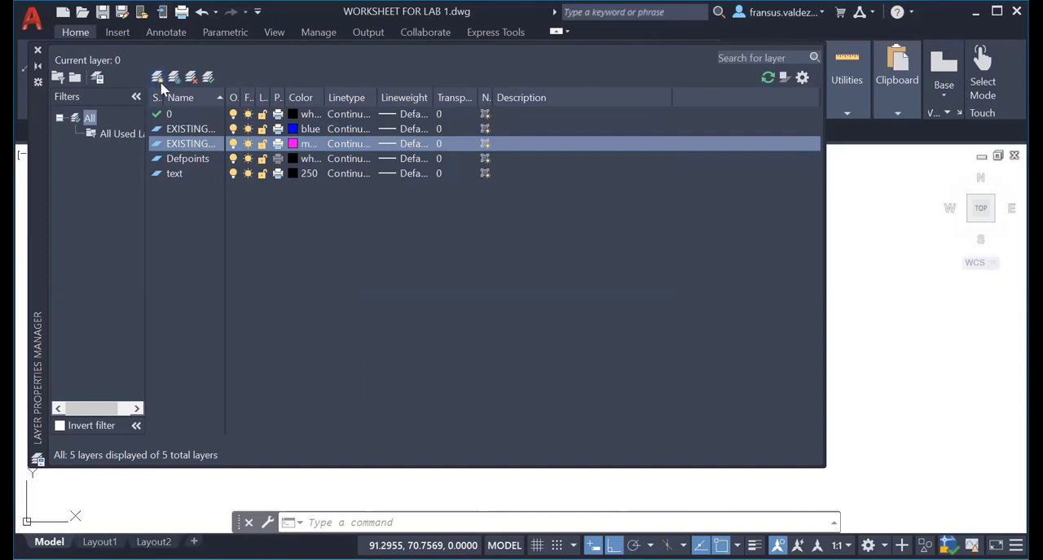
Add a layer named BOUNDARY and assign it the colour red.
click(158, 77)
text(BOUND)
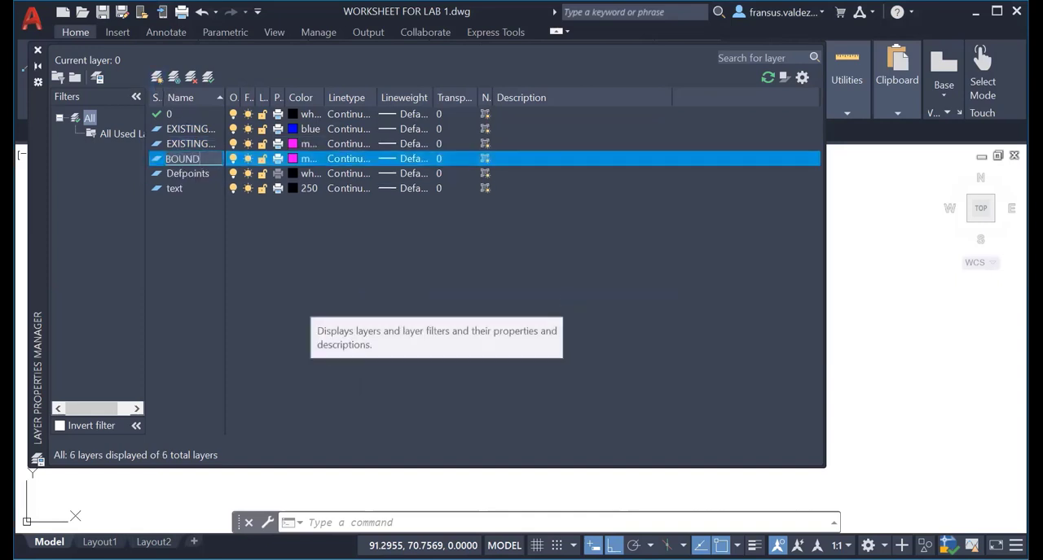
text(ARY)
click(288, 160)
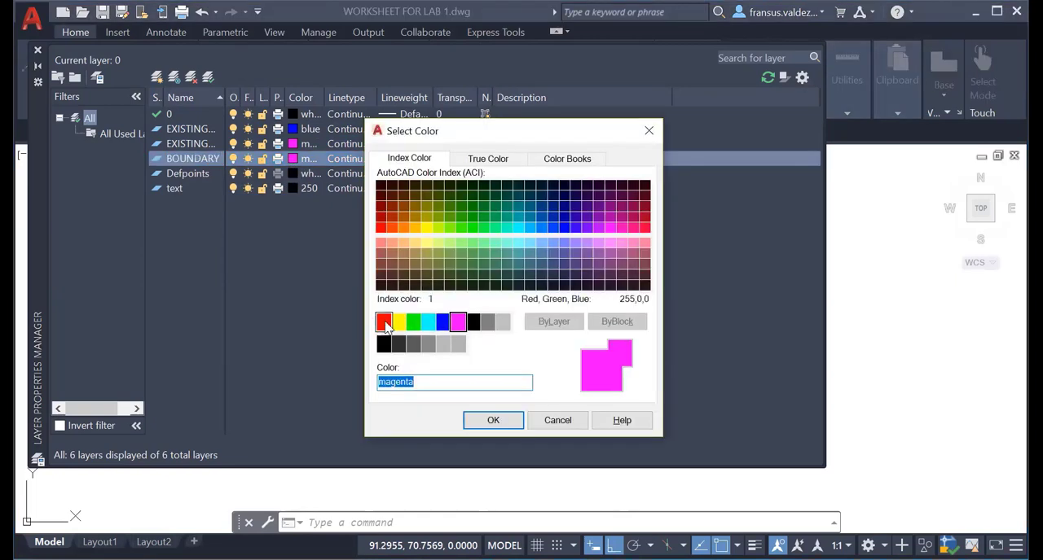
click(383, 322)
click(491, 420)
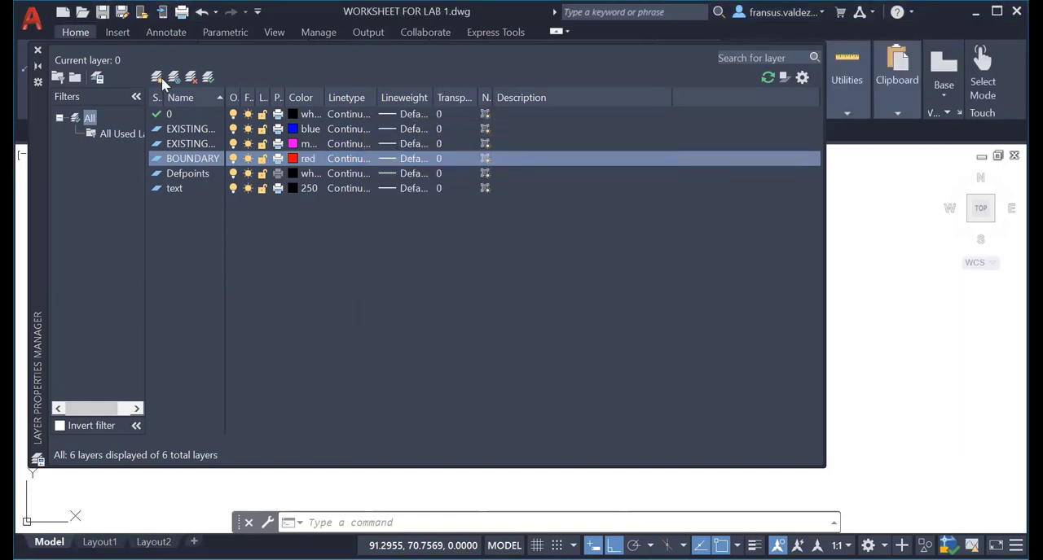
Add a layer named HIGHWAY and assign it the colour green.
click(158, 78)
text(HIGH)
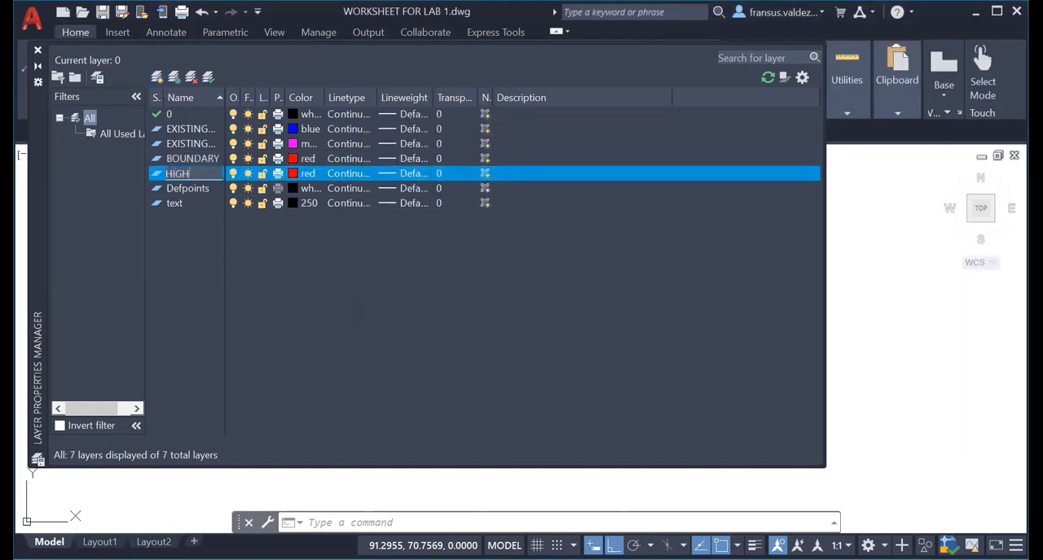
text(WAY)
click(295, 175)
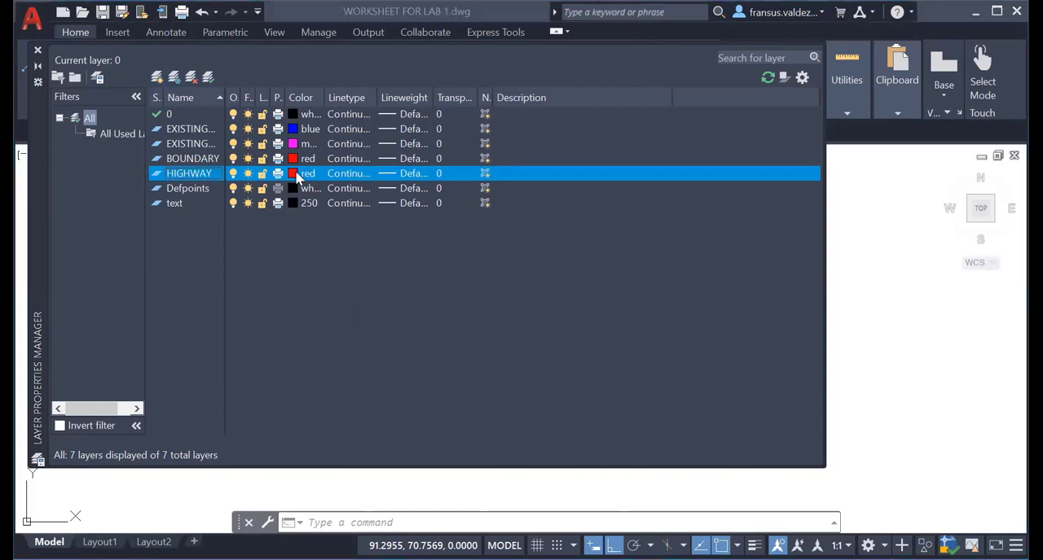
click(413, 323)
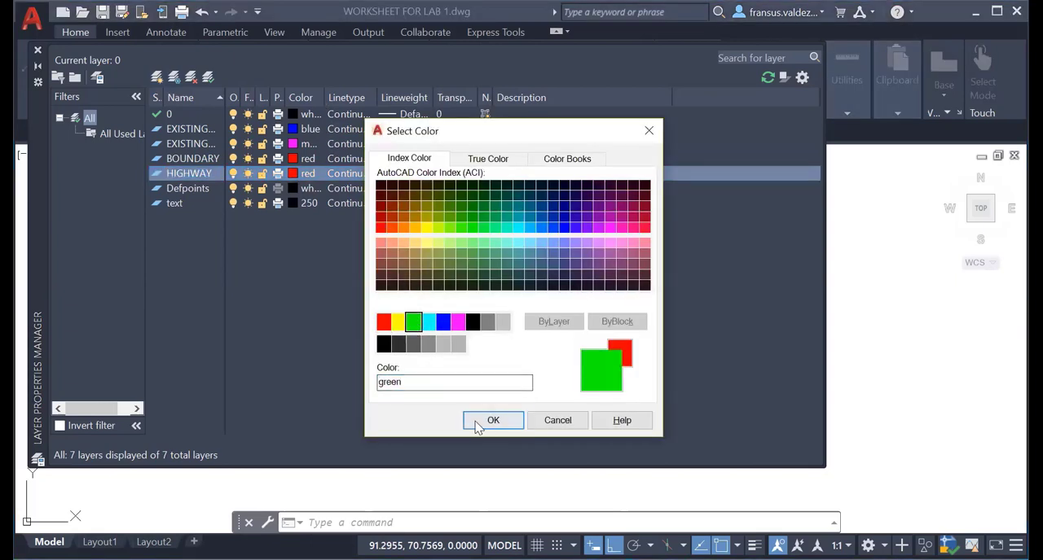
click(493, 420)
Add a layer named DIMENSIONS and assign it the colour red.
click(158, 80)
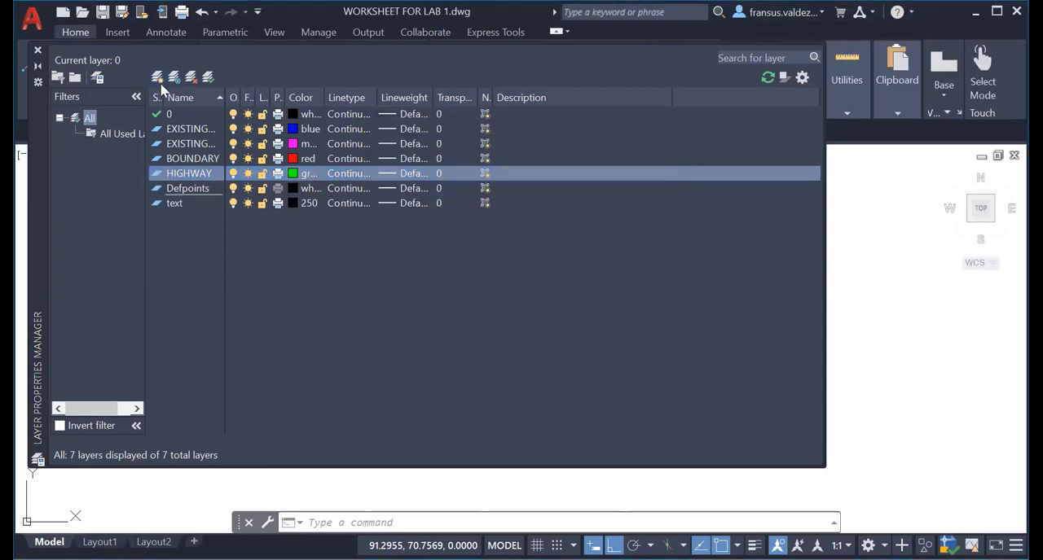
text(DIMENSIONS)
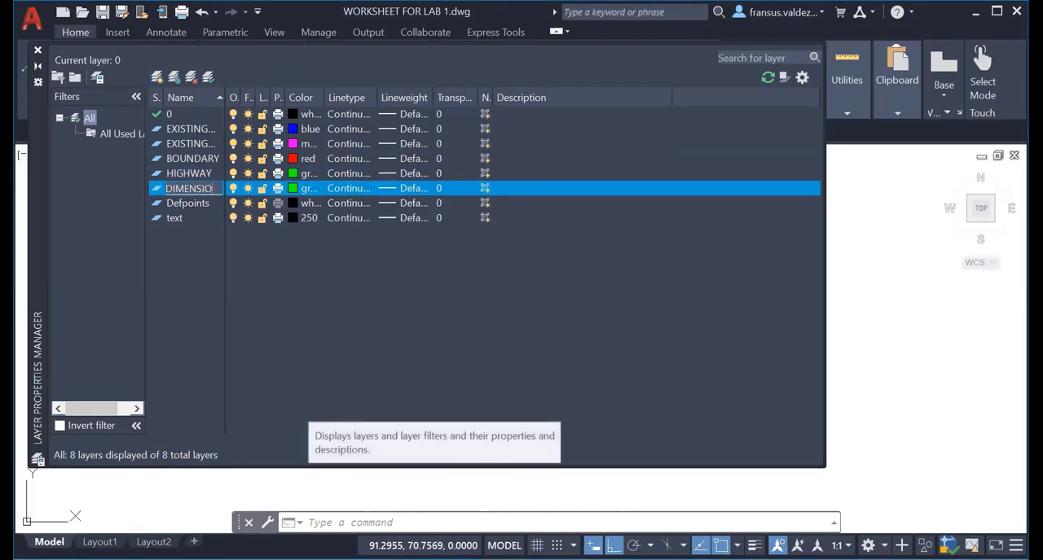
click(297, 189)
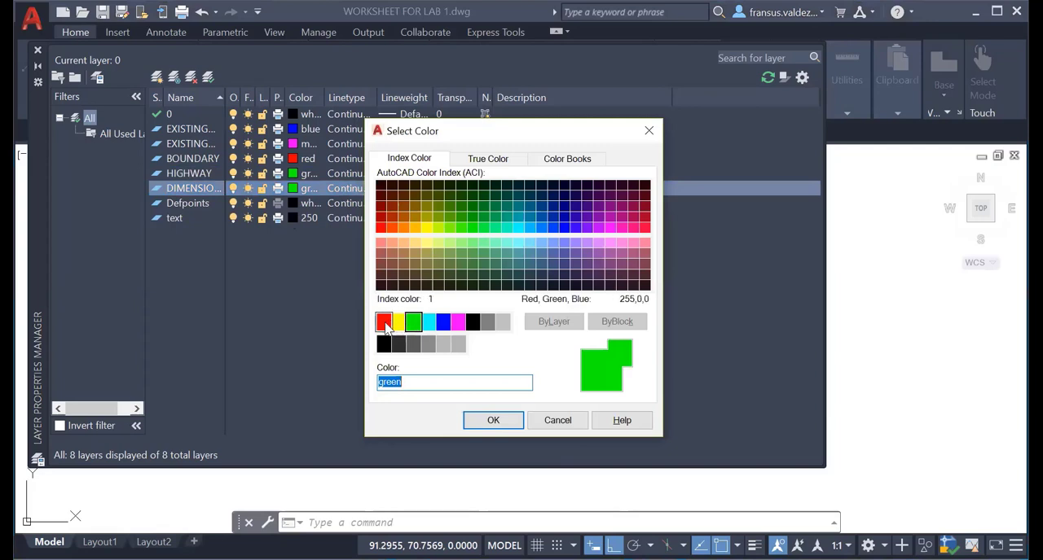
click(384, 323)
click(489, 420)
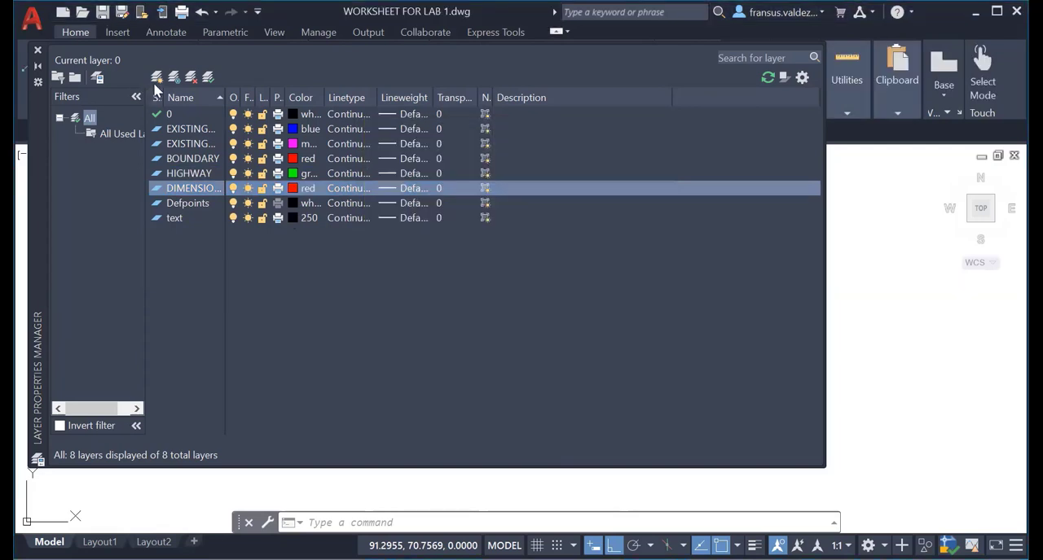
Try to add another layer named TEXT below the DIMENSIONS layer.
key(alt+n)
text(TEXT)
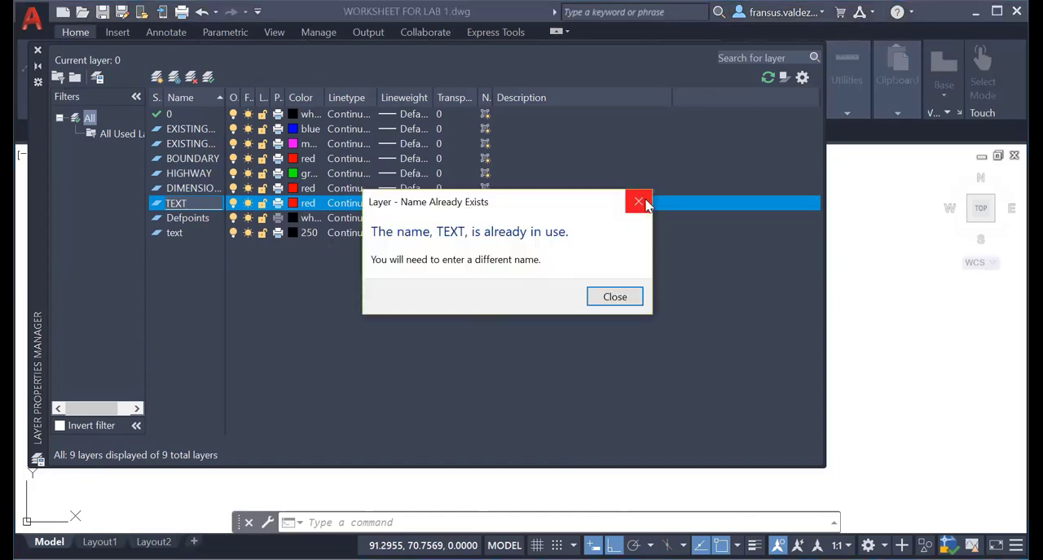
click(638, 201)
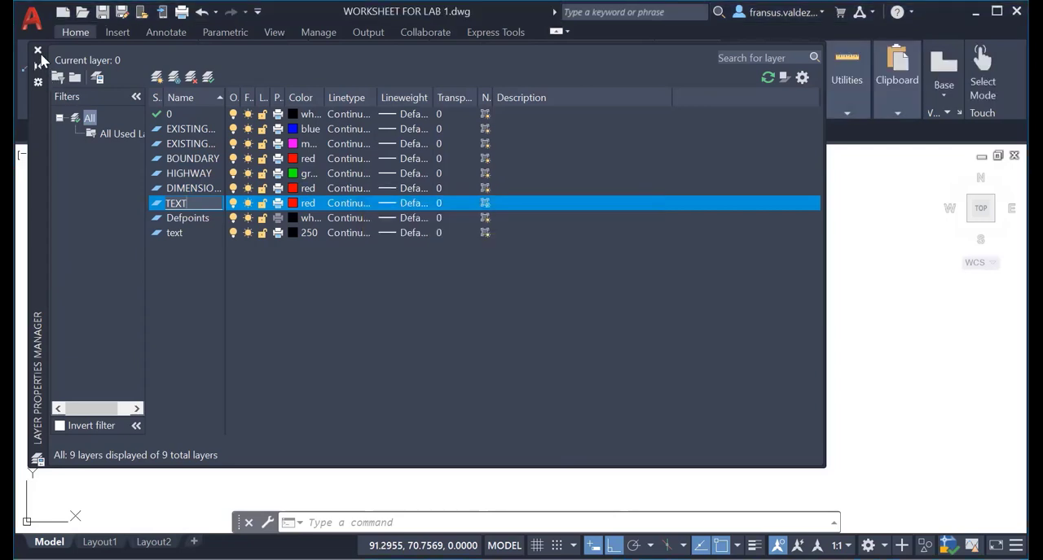
click(38, 52)
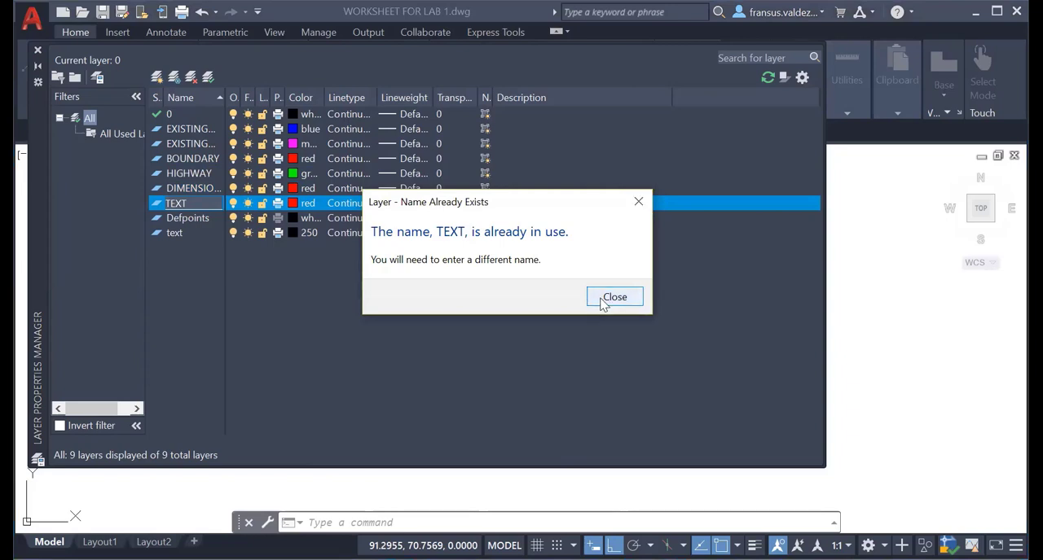
click(638, 204)
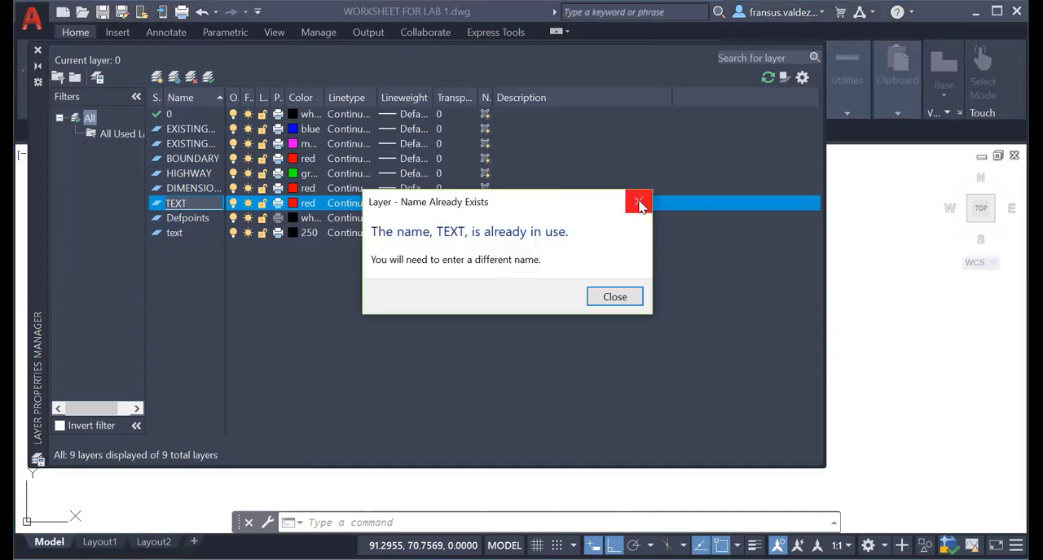
click(639, 203)
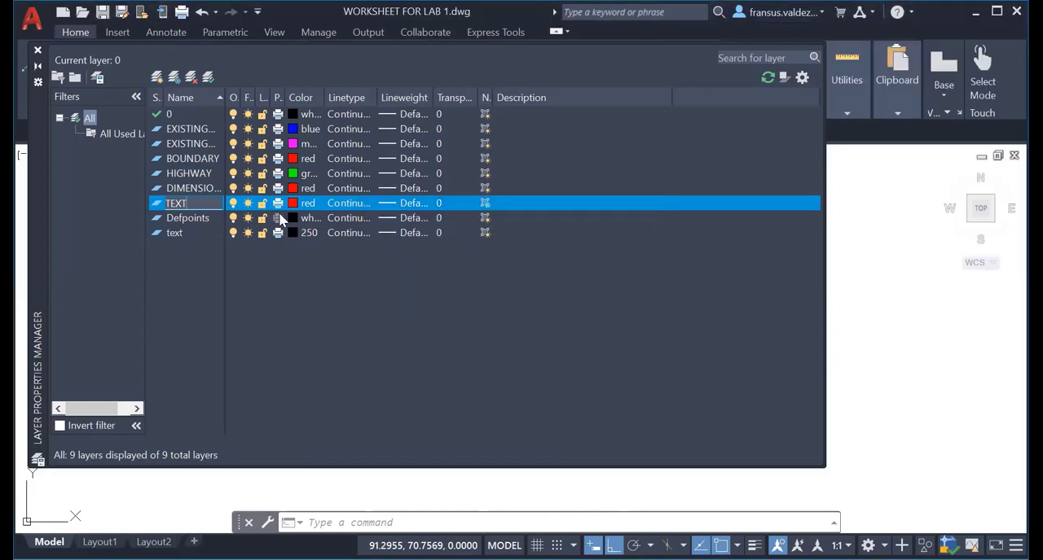
click(297, 233)
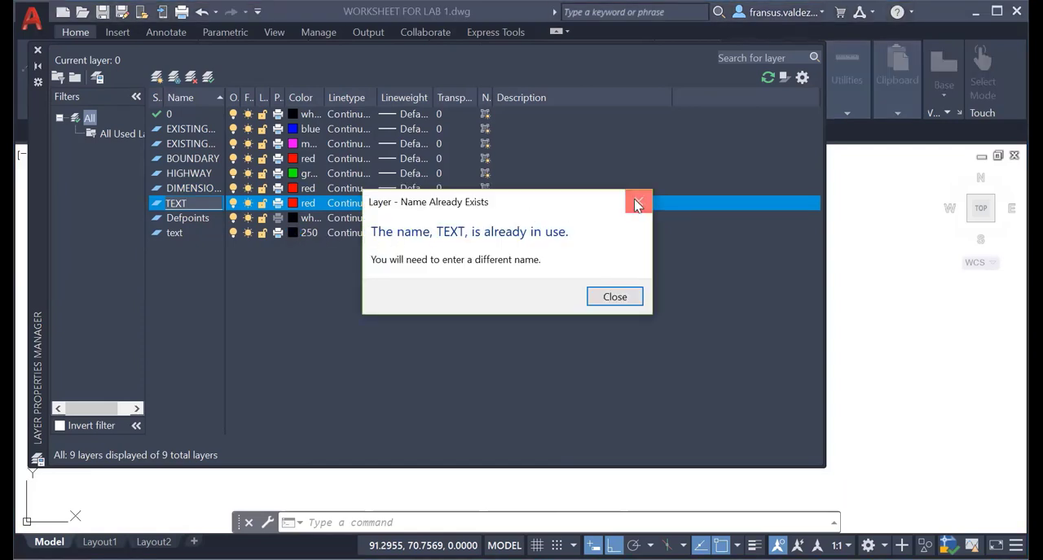
click(637, 204)
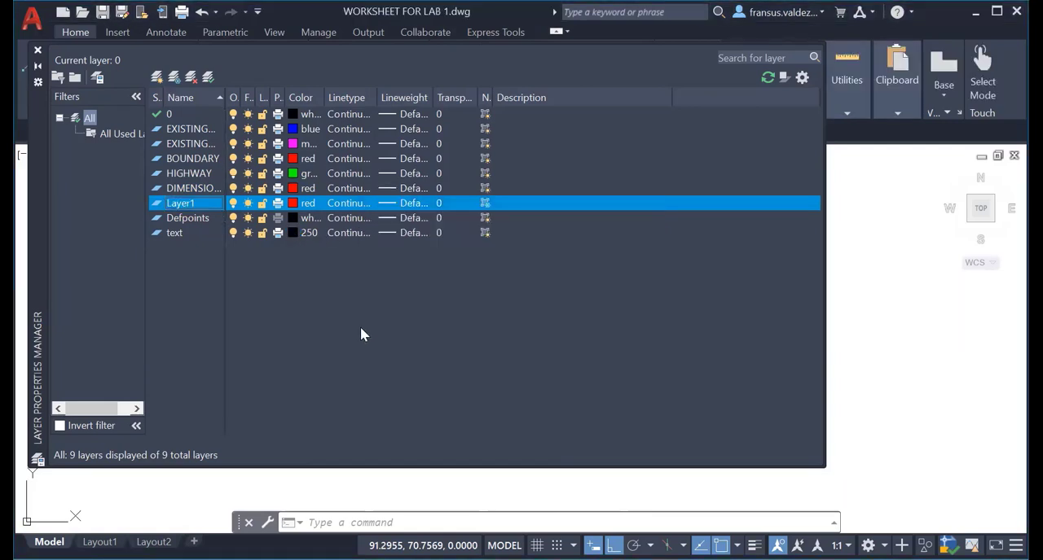
Set the colour of the existing text layer to red and close the layer manager.
click(293, 233)
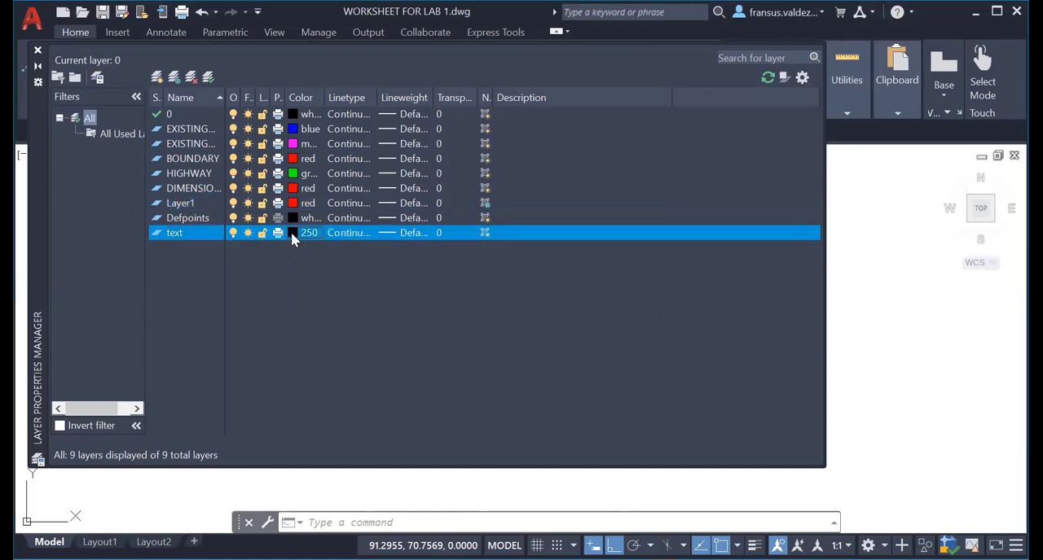
click(384, 323)
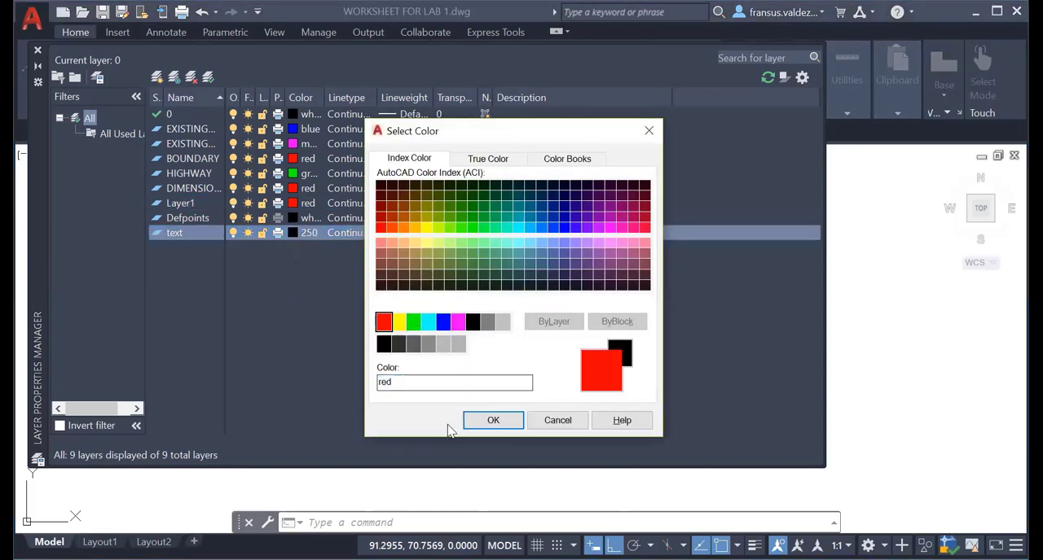
click(493, 421)
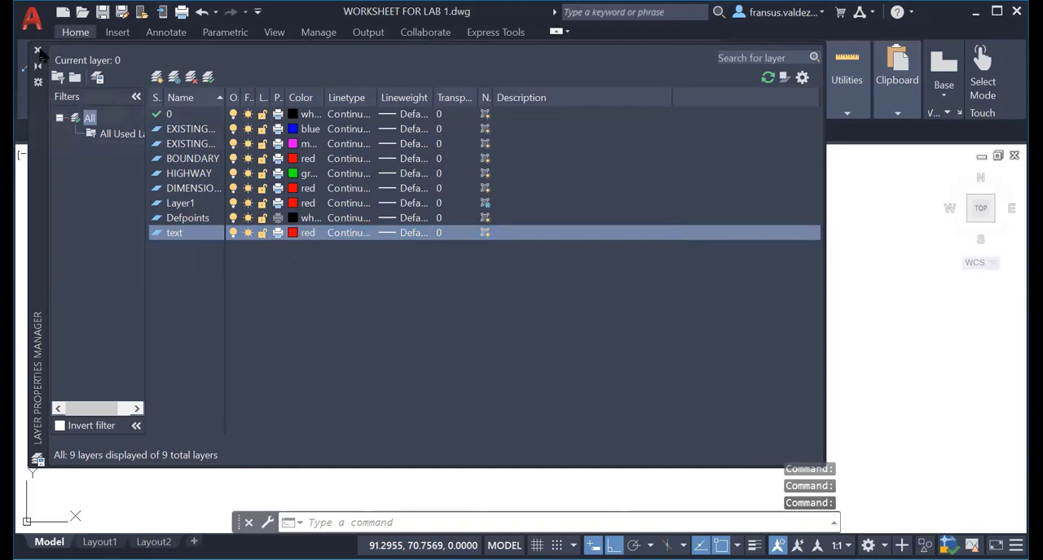
click(38, 54)
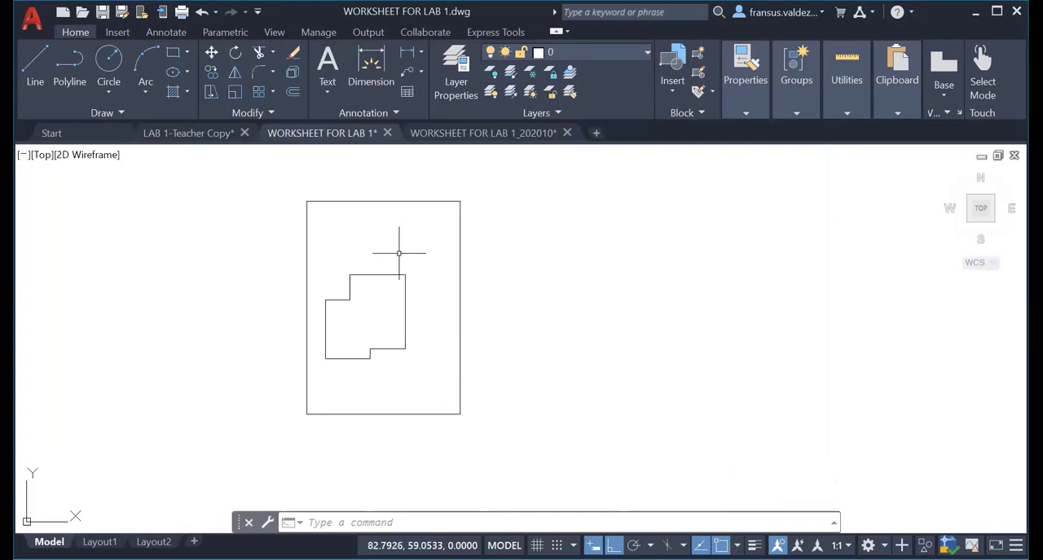
Move the outer site boundary rectangle from layer 0 to the BOUNDARY layer.
click(399, 205)
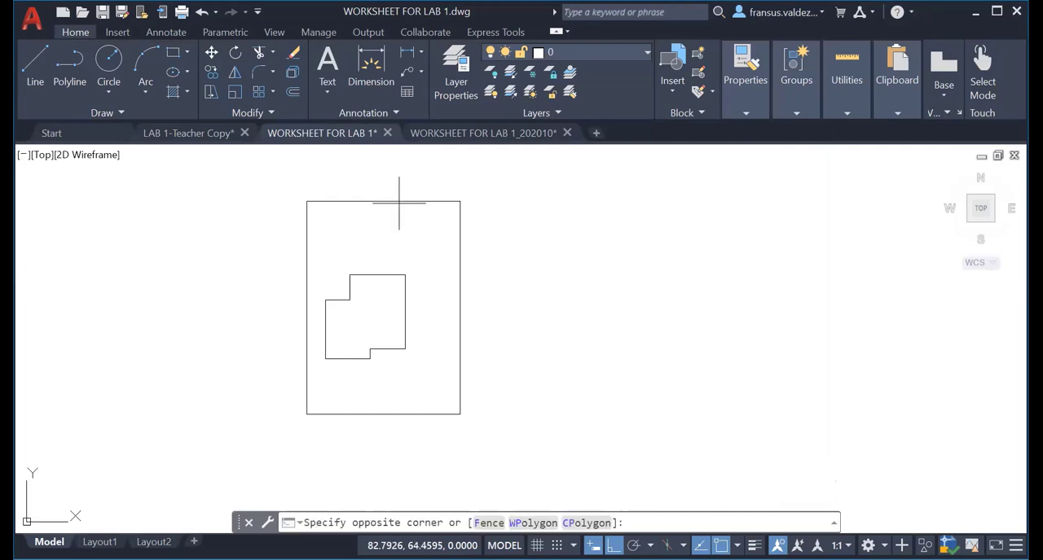
click(403, 211)
click(393, 201)
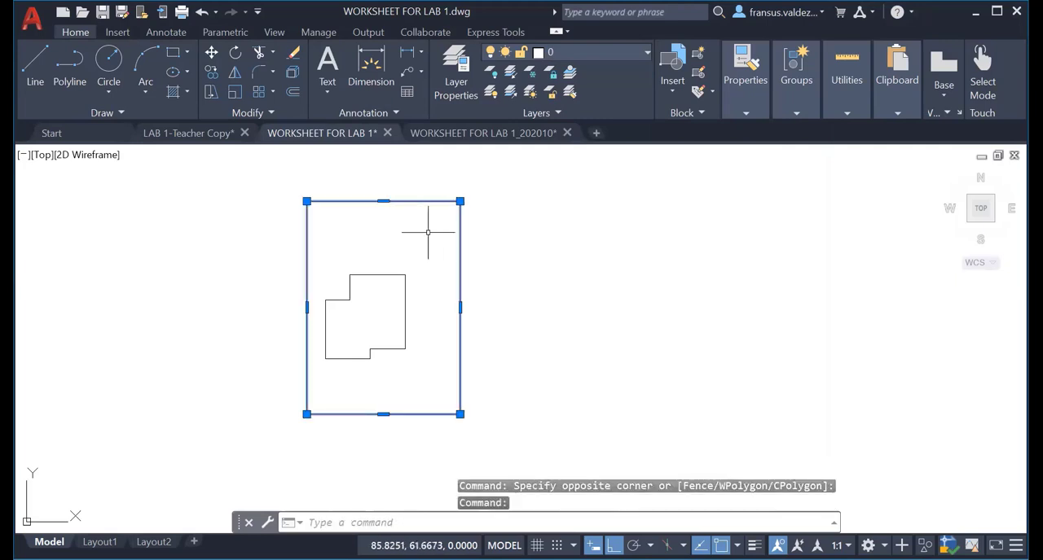
click(644, 53)
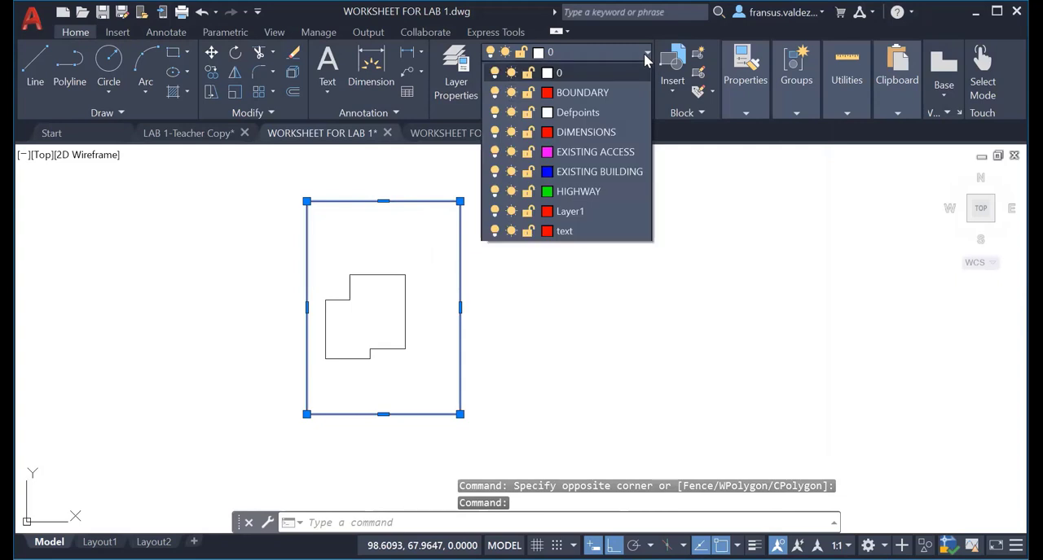
click(621, 92)
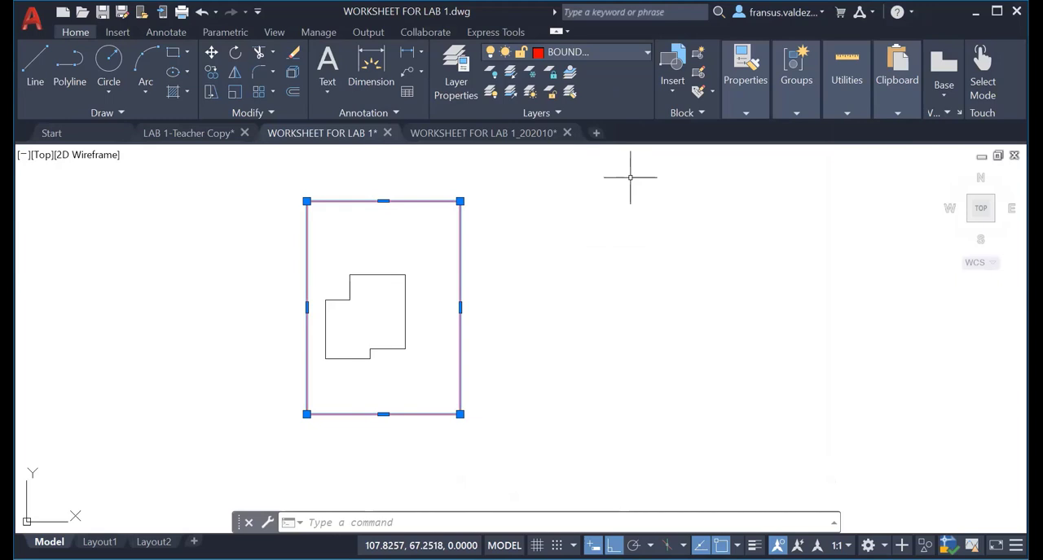
click(456, 72)
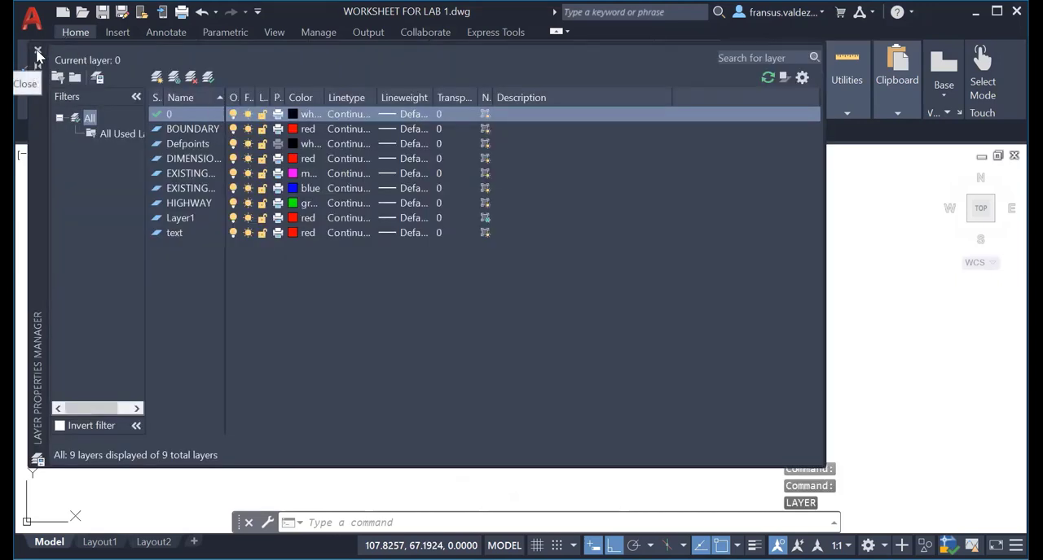
click(36, 54)
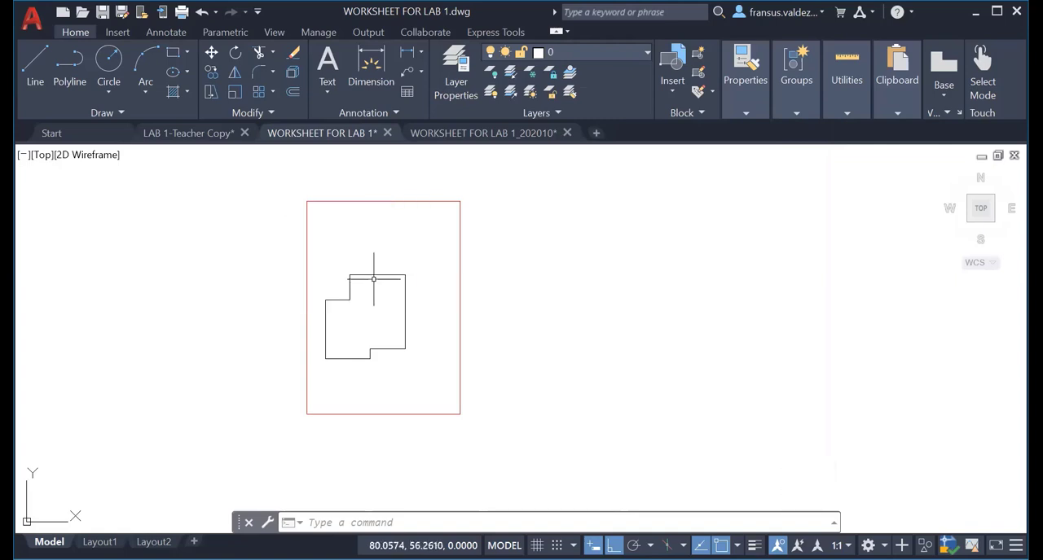
Move all the line segments of the building outline inside the site boundary to the EXISTING BUILDING layer.
click(371, 276)
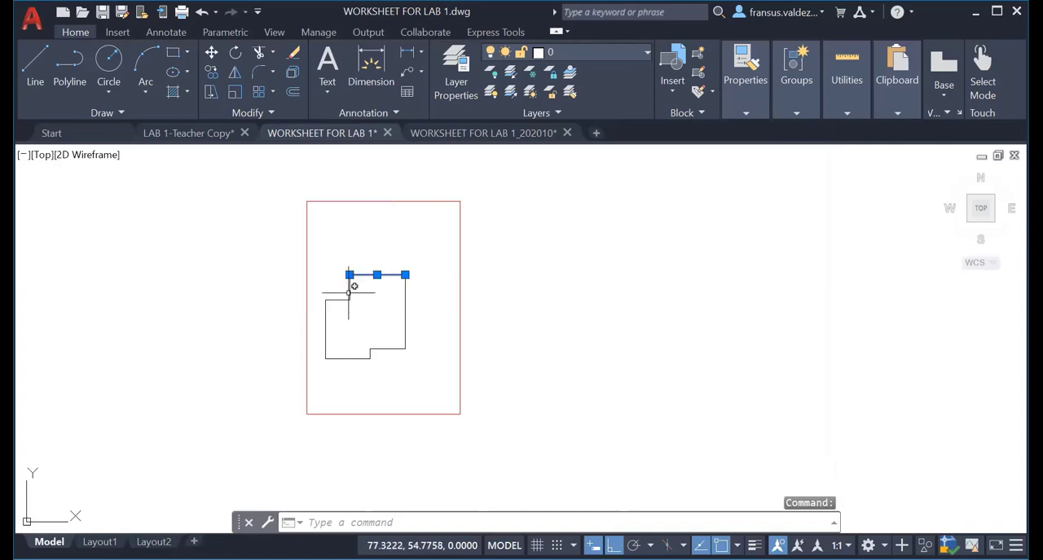
click(349, 289)
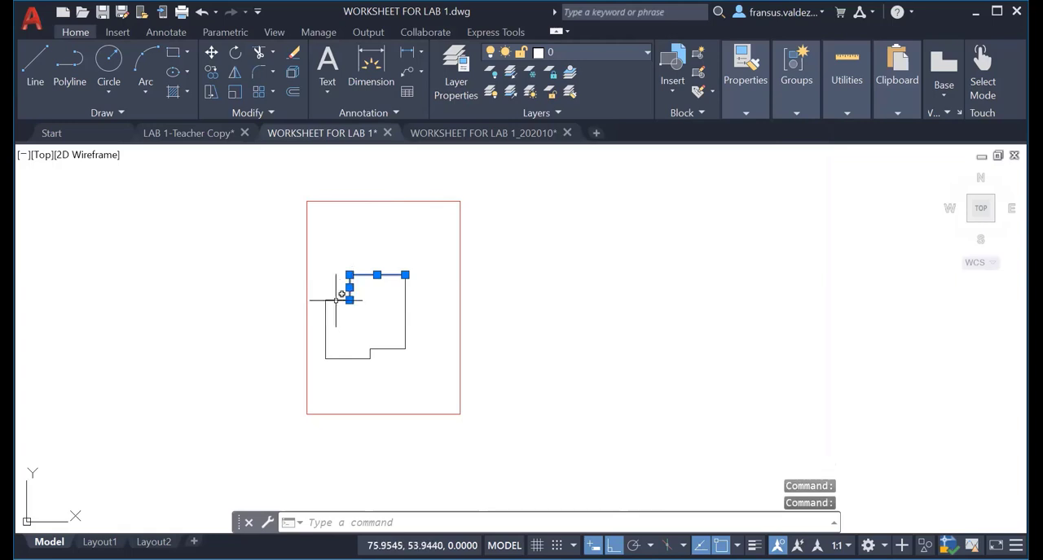
click(335, 299)
click(325, 328)
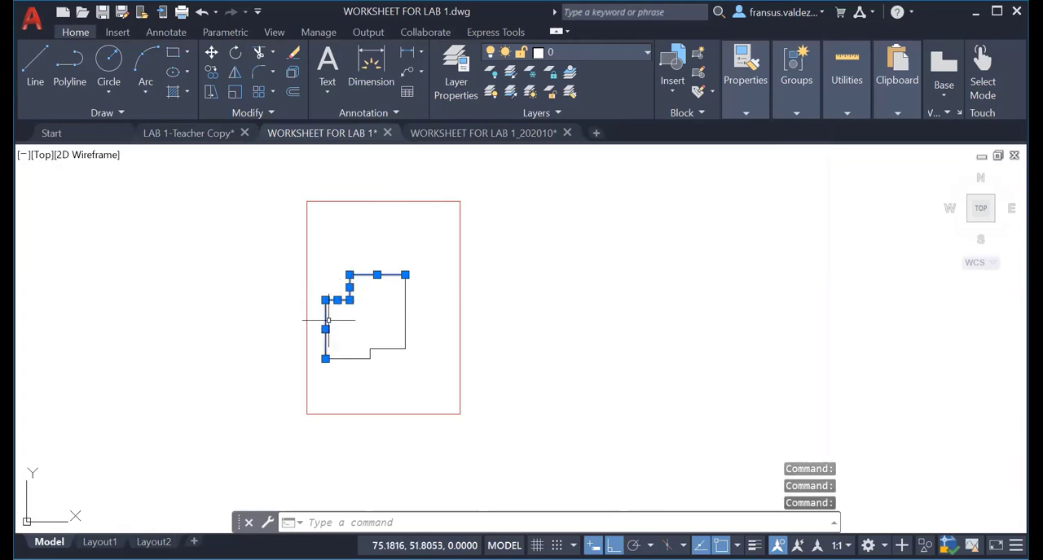
click(355, 359)
click(371, 353)
scroll(370, 352, up, 8)
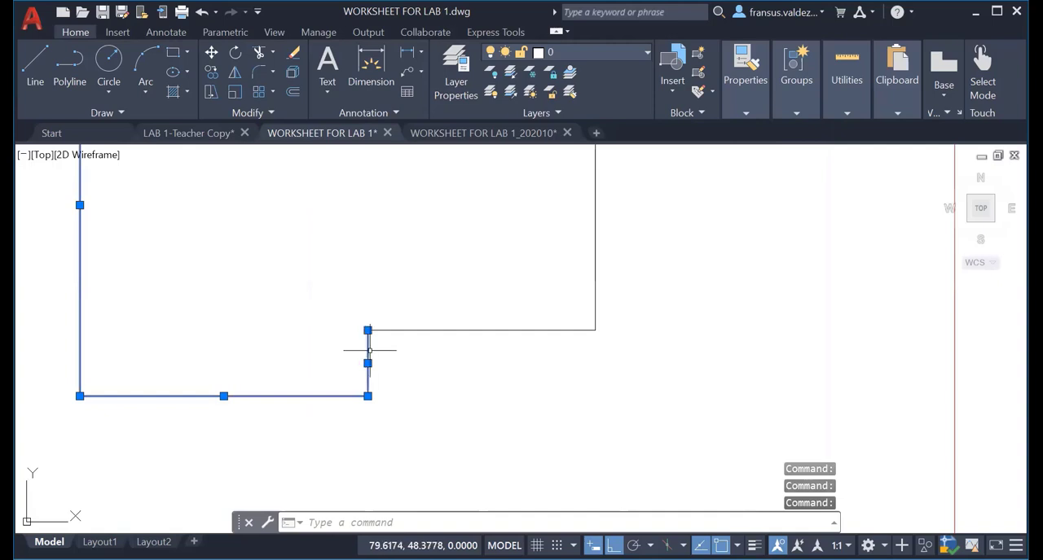
click(412, 330)
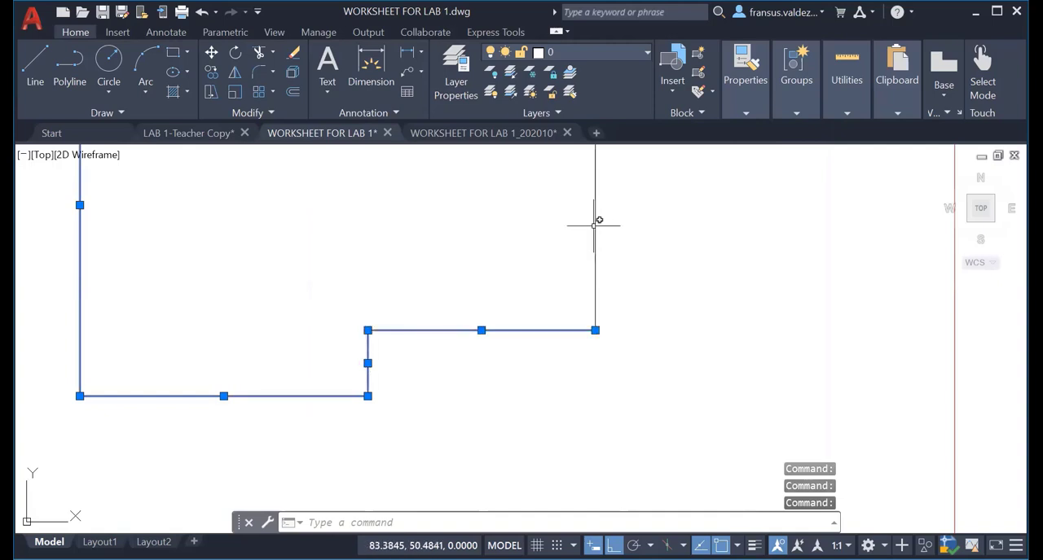
scroll(668, 239, down, 6)
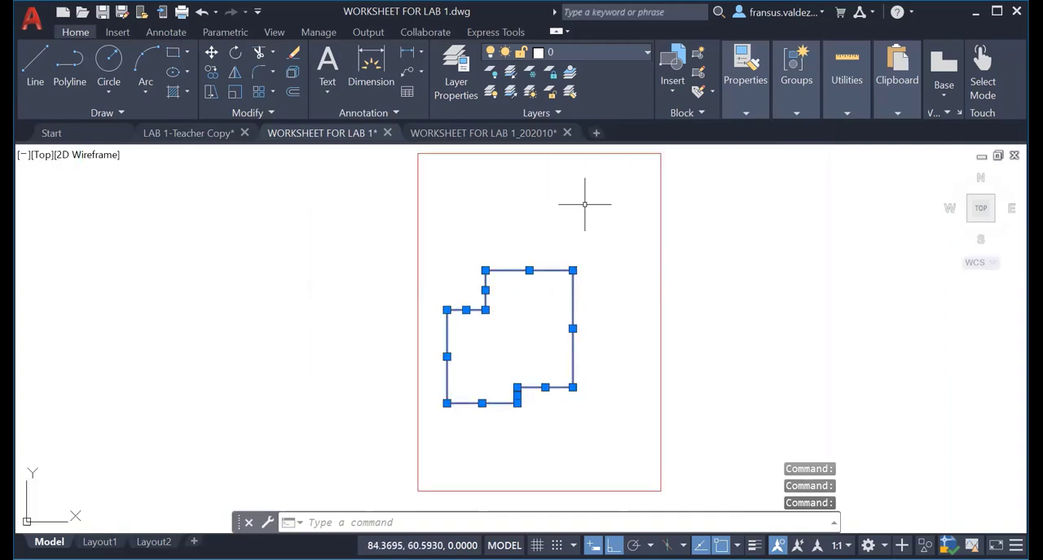
click(609, 57)
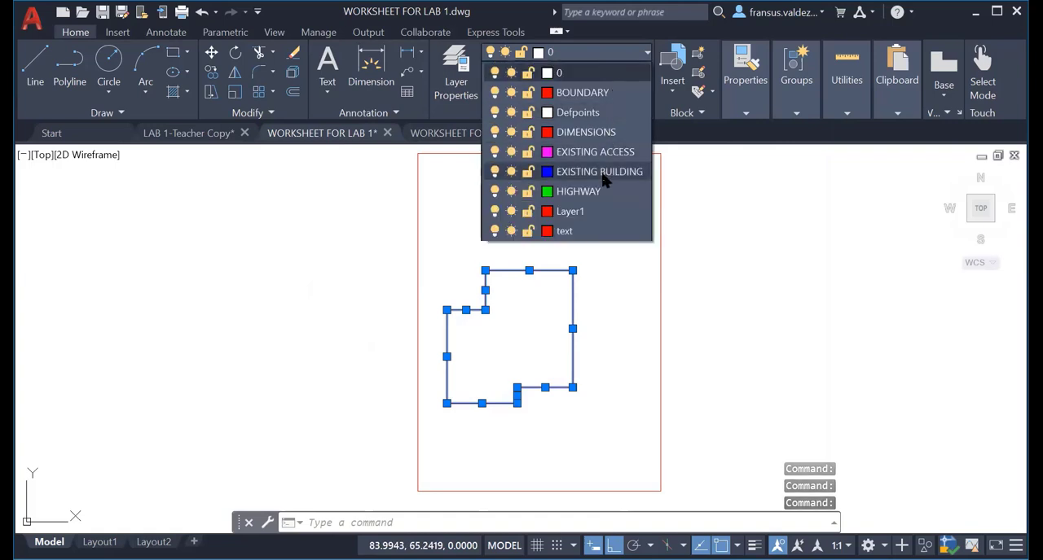
click(605, 171)
click(604, 172)
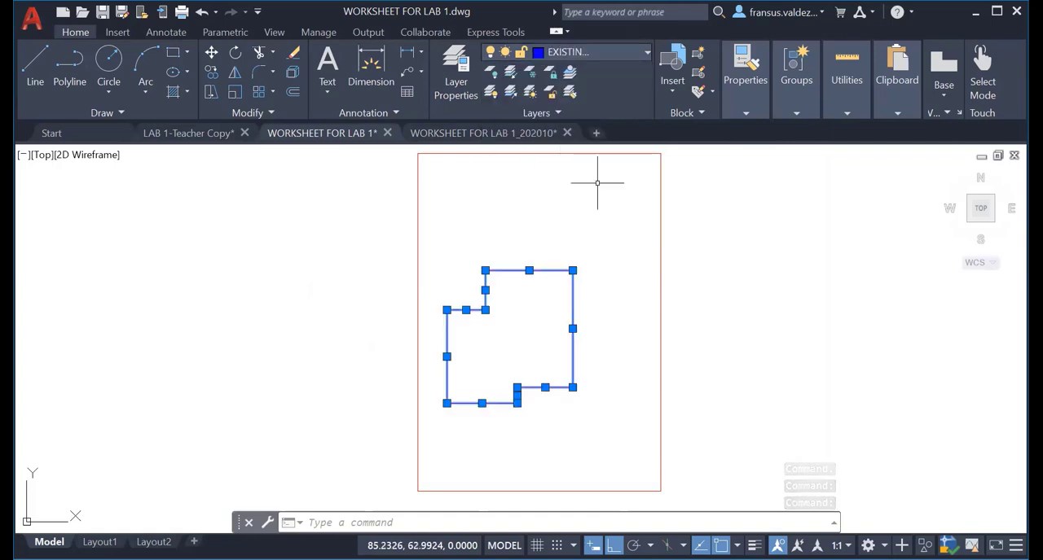
key(Escape)
key(Escape)
key(Escape)
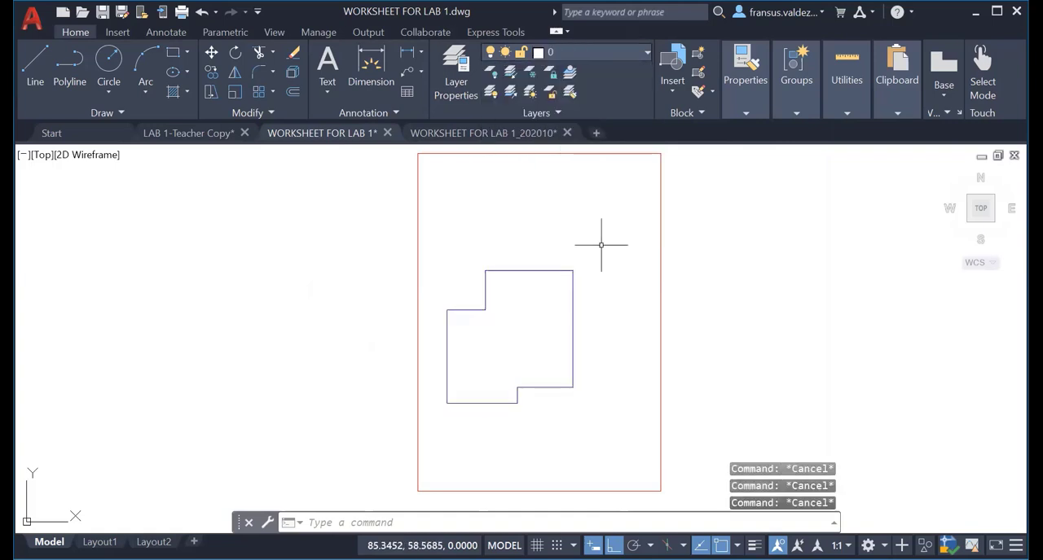
Hatch the interior of the existing building outline with the ANSI31 pattern.
middle_drag(595, 268, 479, 281)
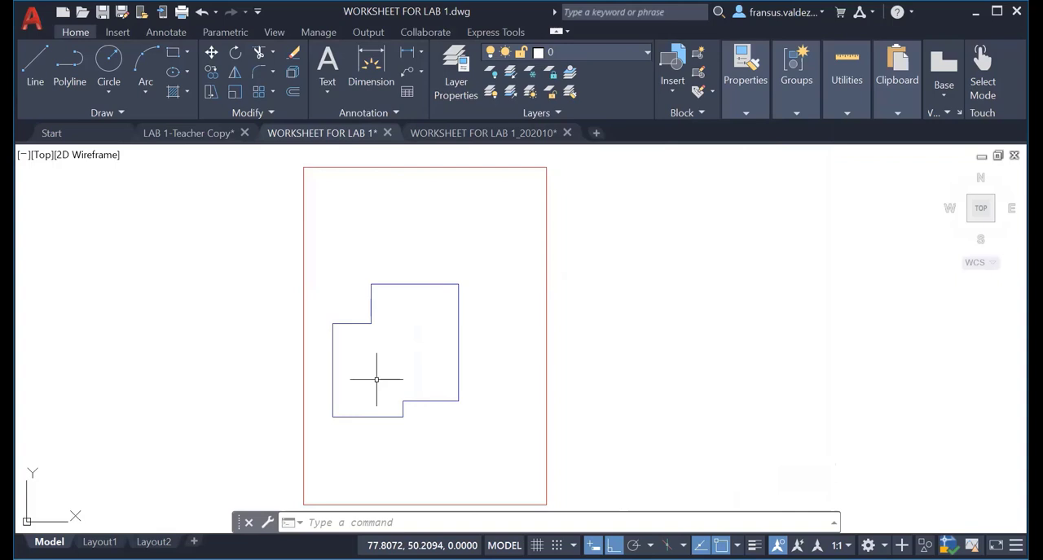
text(H)
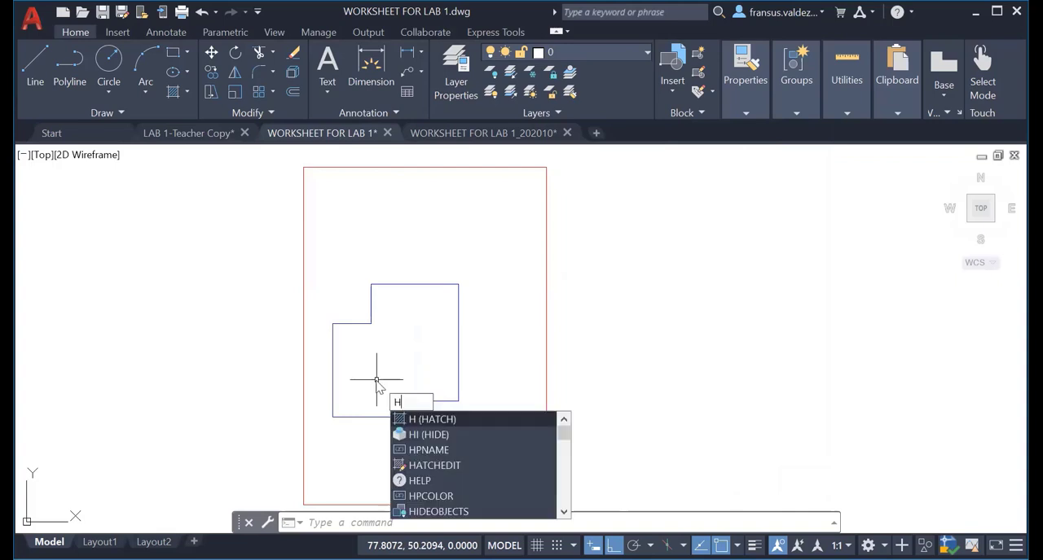
key(Return)
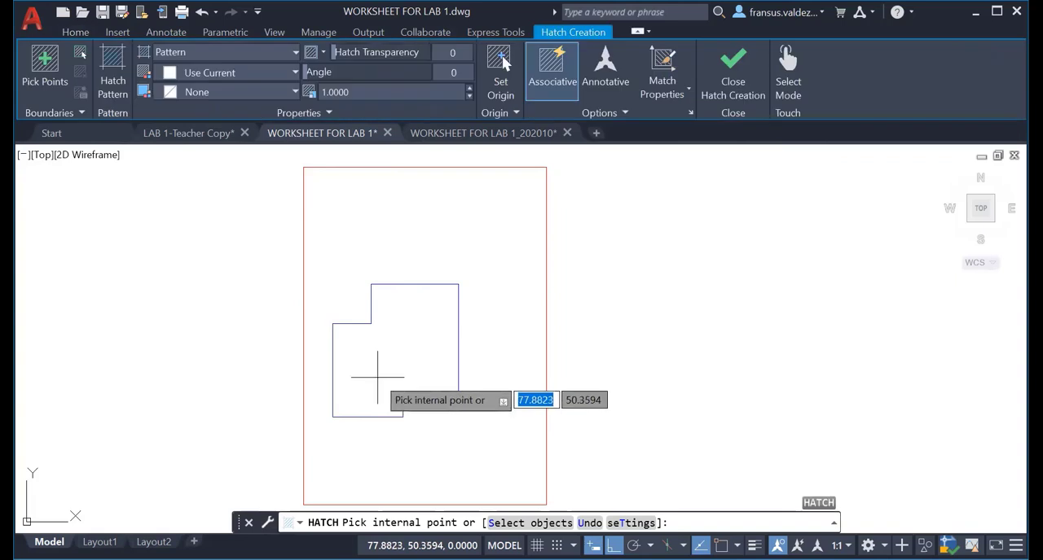
click(294, 53)
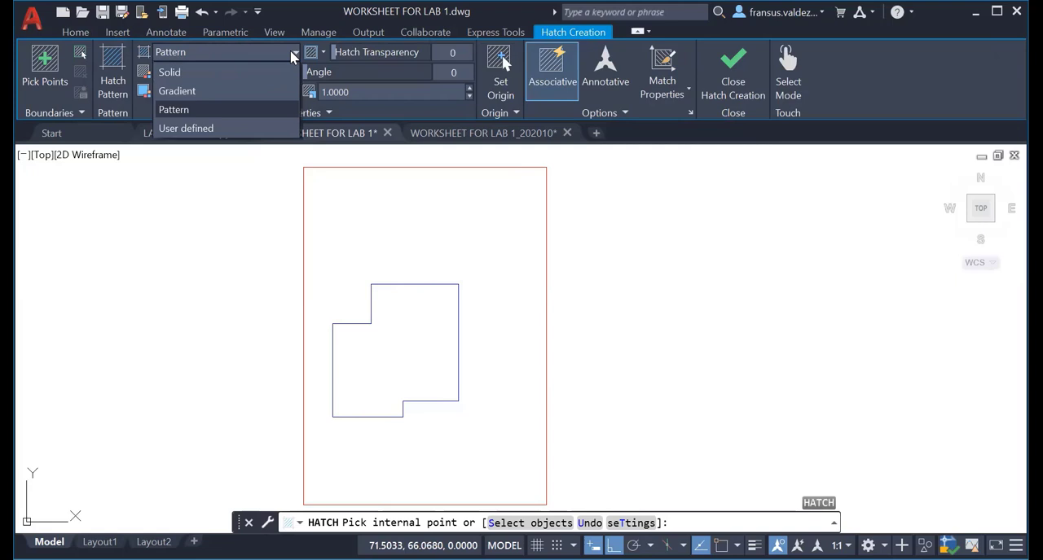
click(293, 53)
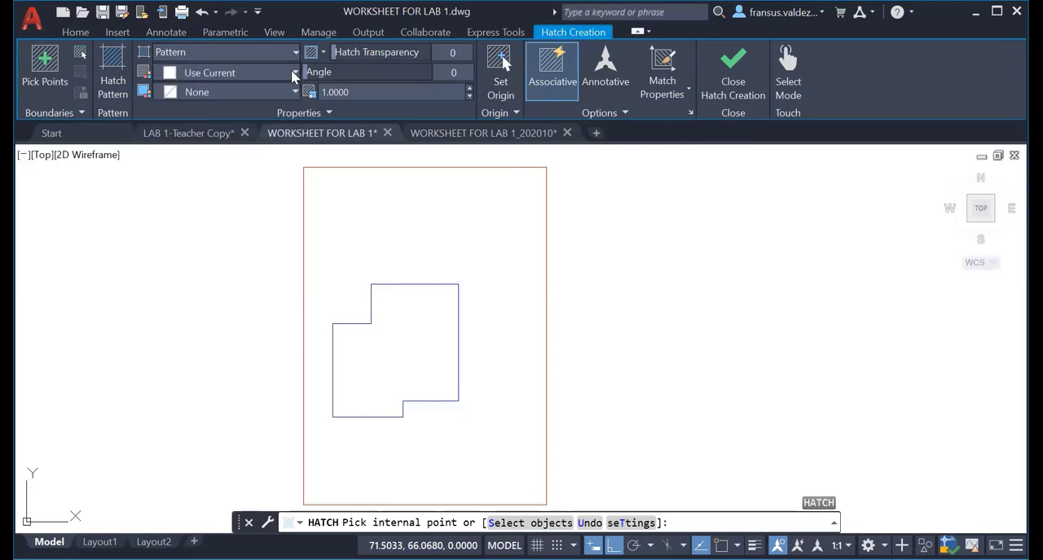
click(294, 74)
click(294, 73)
click(114, 82)
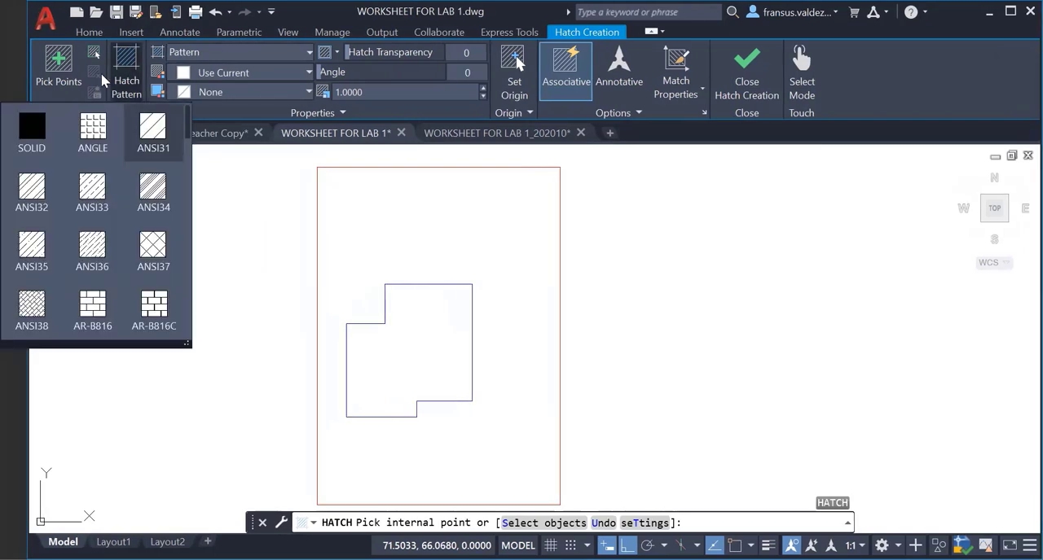
click(153, 145)
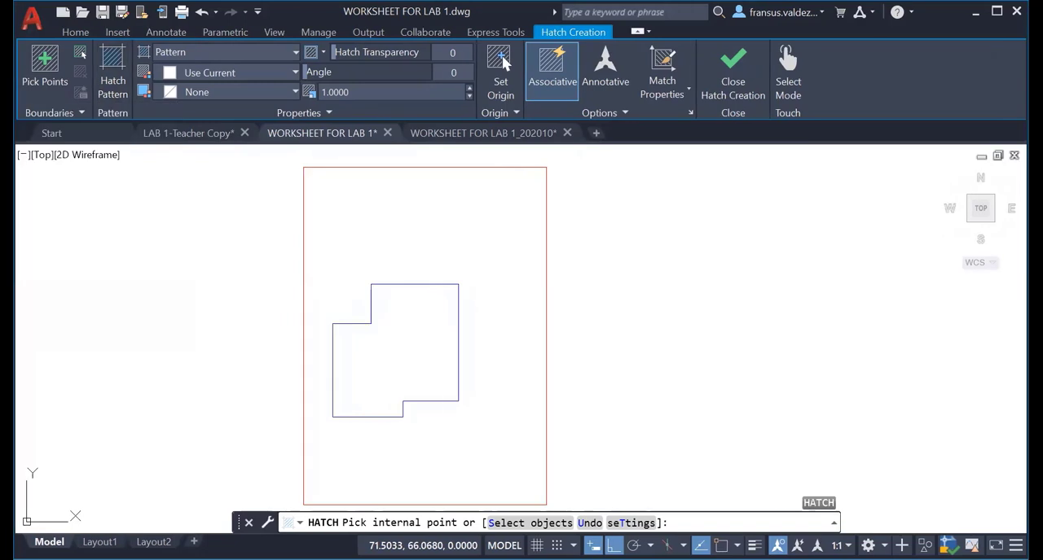
click(400, 358)
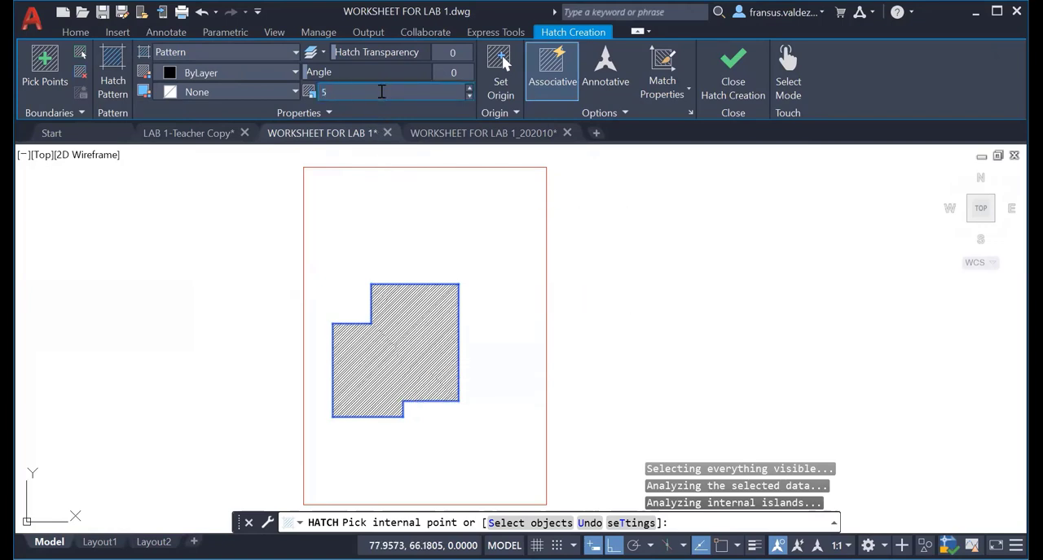
Set the building hatch's pattern scale to 10 and finish the hatch.
click(381, 91)
text(5)
key(Return)
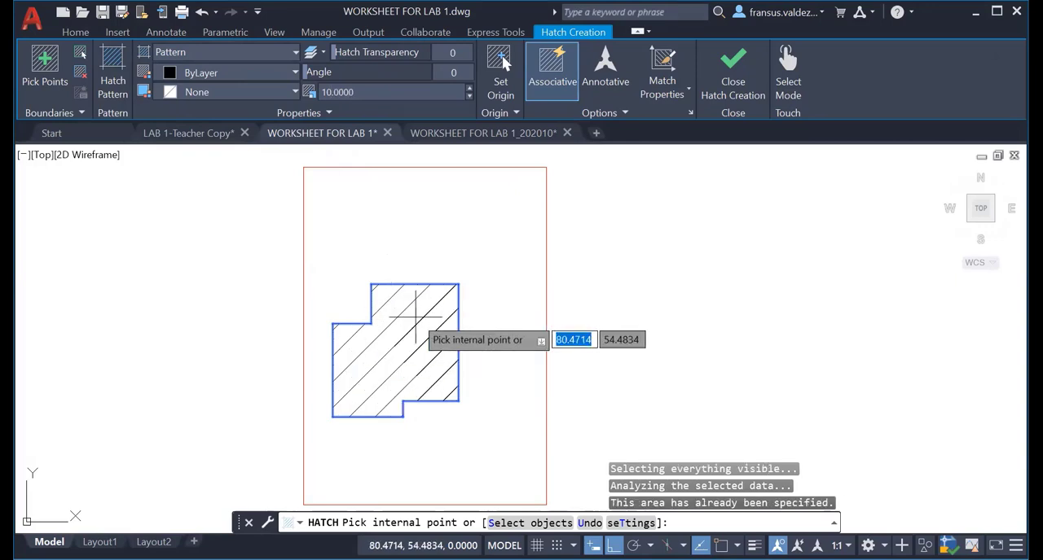
scroll(415, 318, up, 4)
scroll(415, 305, down, 4)
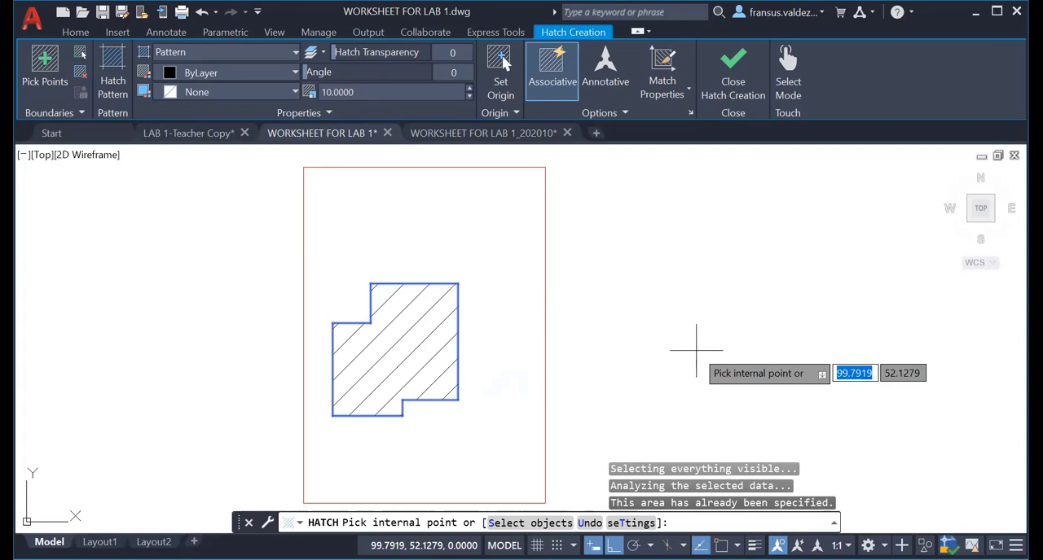
click(697, 350)
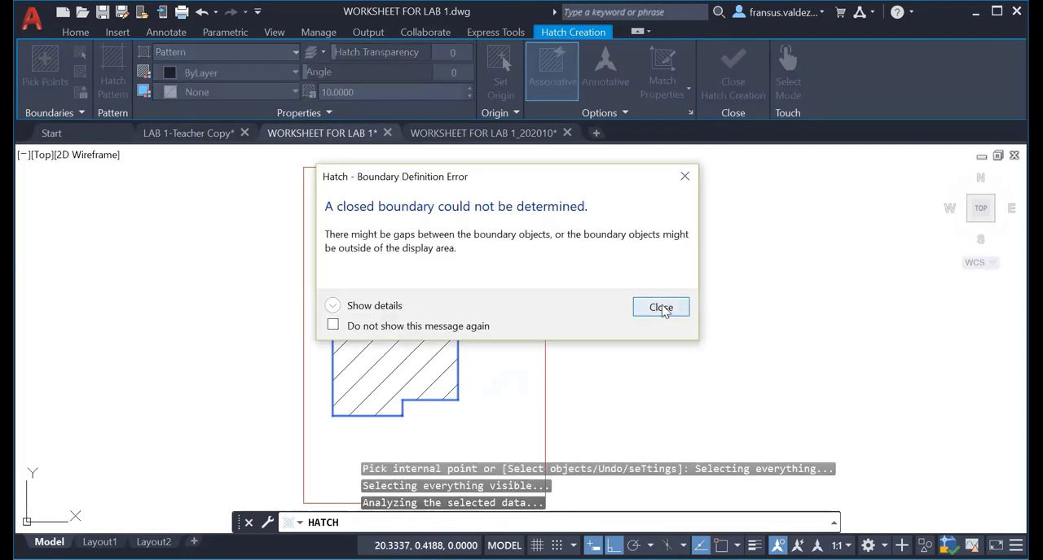
click(661, 307)
key(Escape)
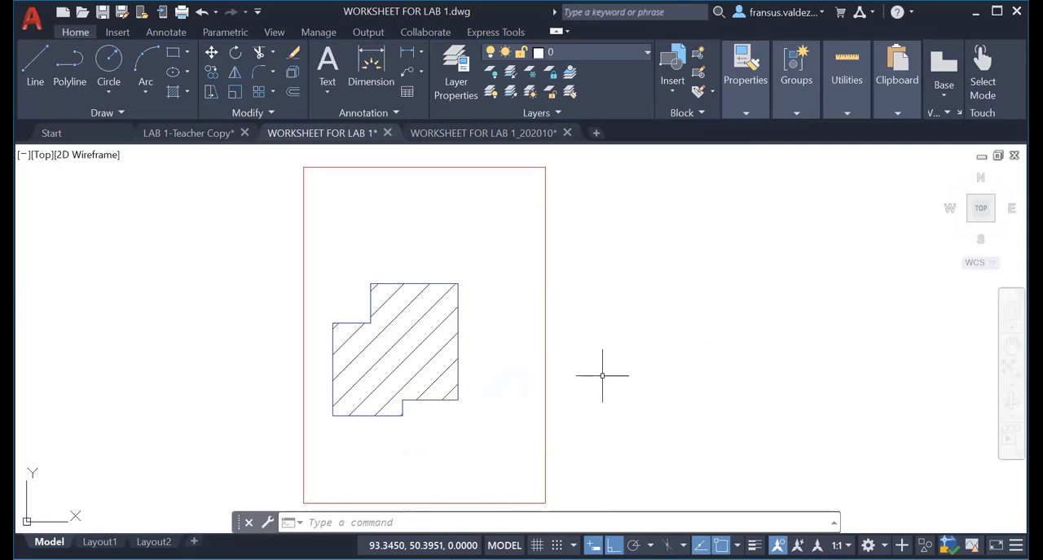
Draw a 6 m vertical line from the building's lower-left corner down to the site boundary's bottom edge.
middle_drag(409, 426, 457, 302)
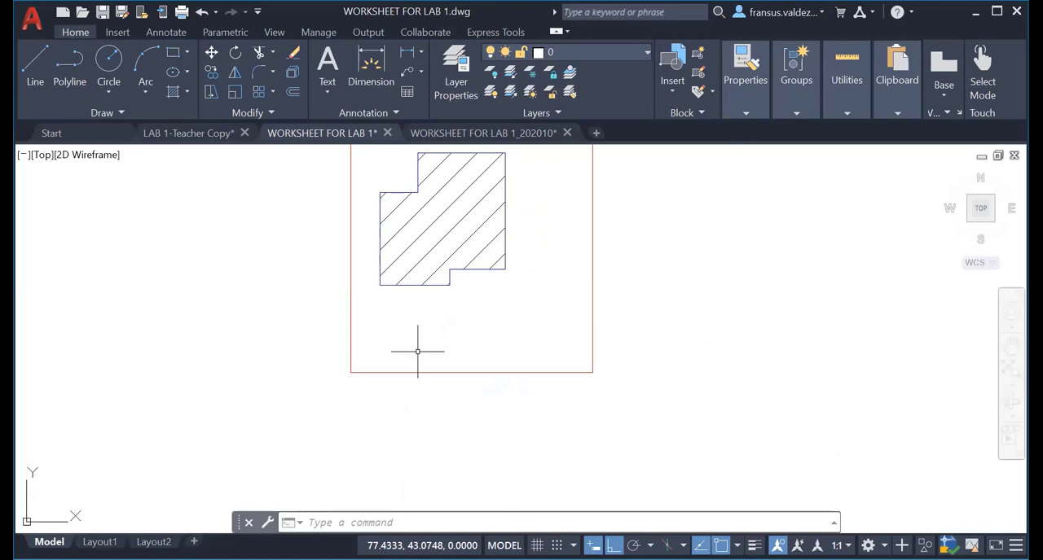
text(l)
key(Return)
click(379, 285)
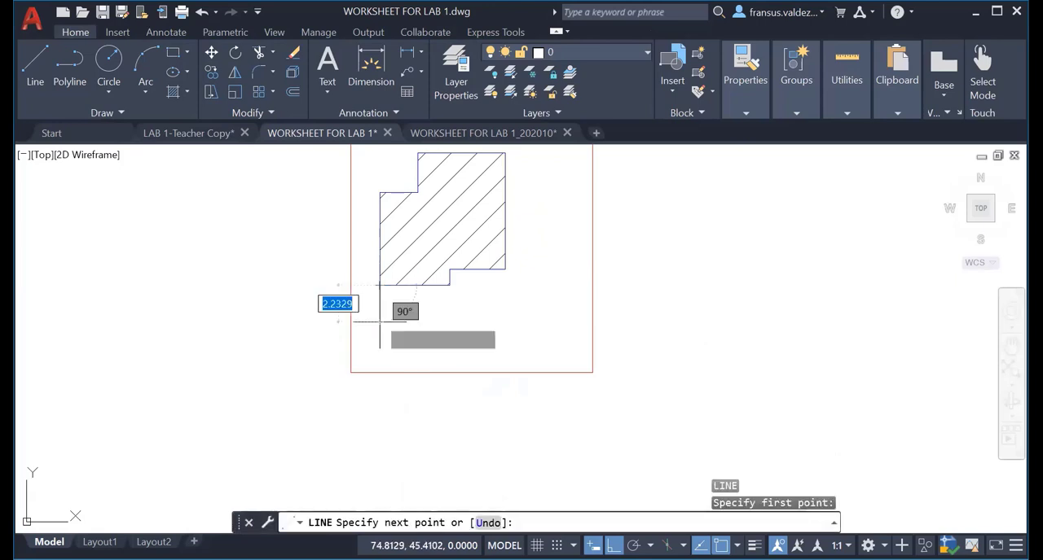
click(378, 373)
key(Escape)
key(Escape)
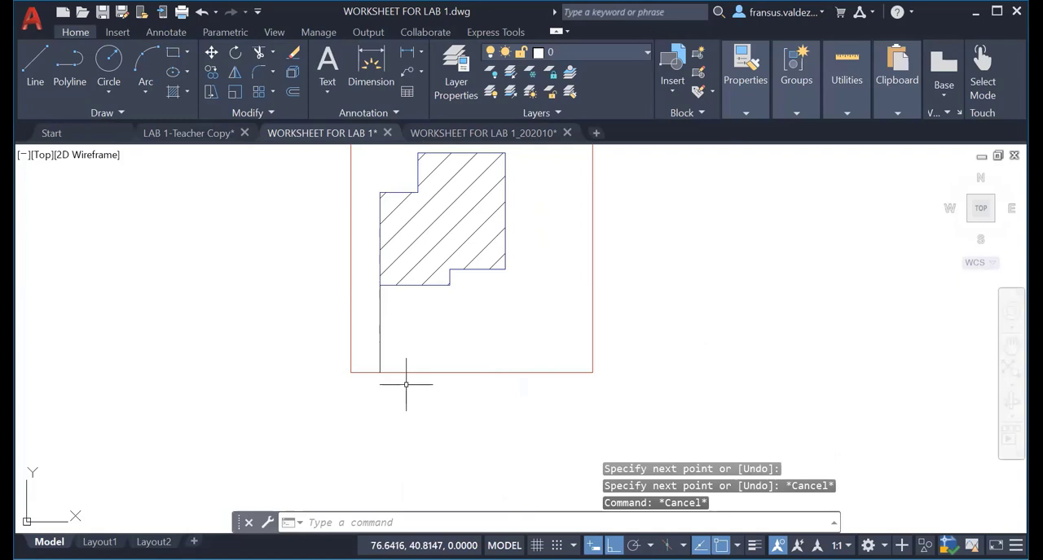
text(l)
key(Return)
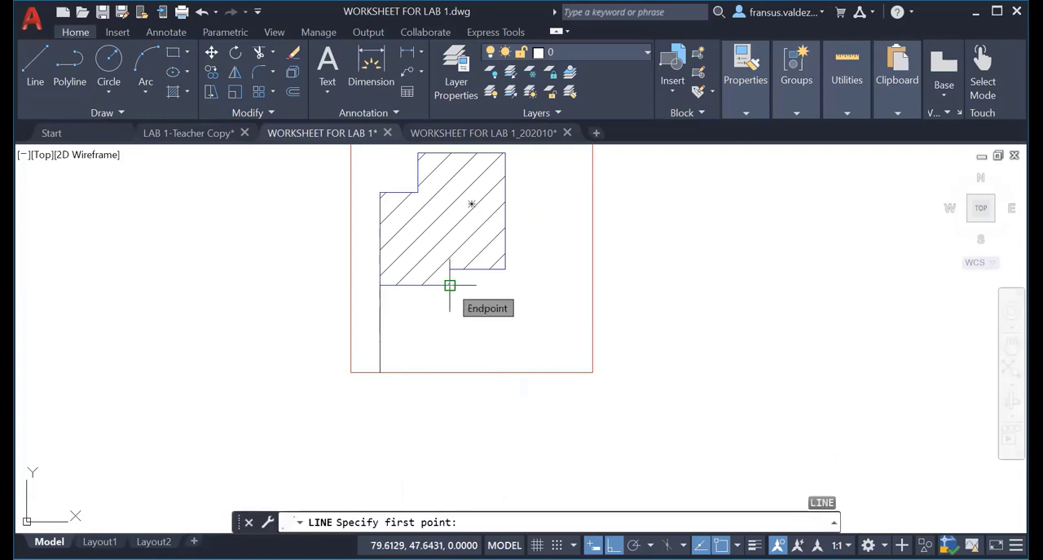
key(Escape)
key(Escape)
key(Escape)
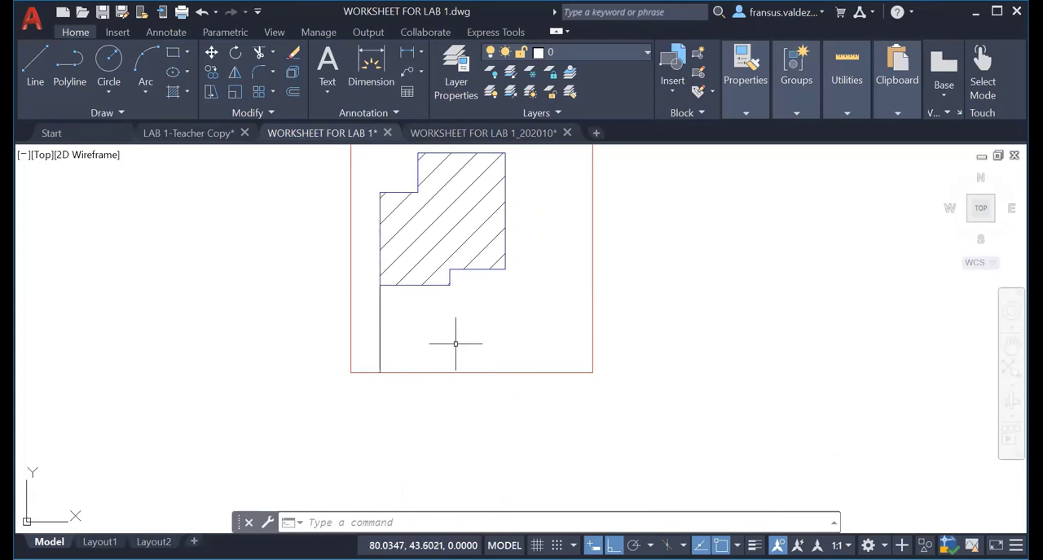
Offset the vertical access line below the building 2.8 m to the right.
text(o)
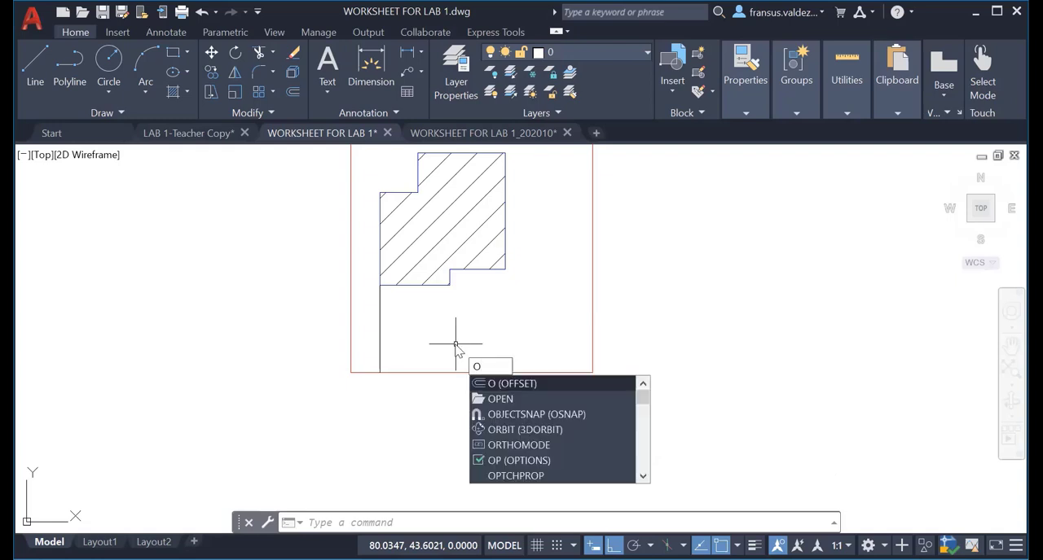
key(Return)
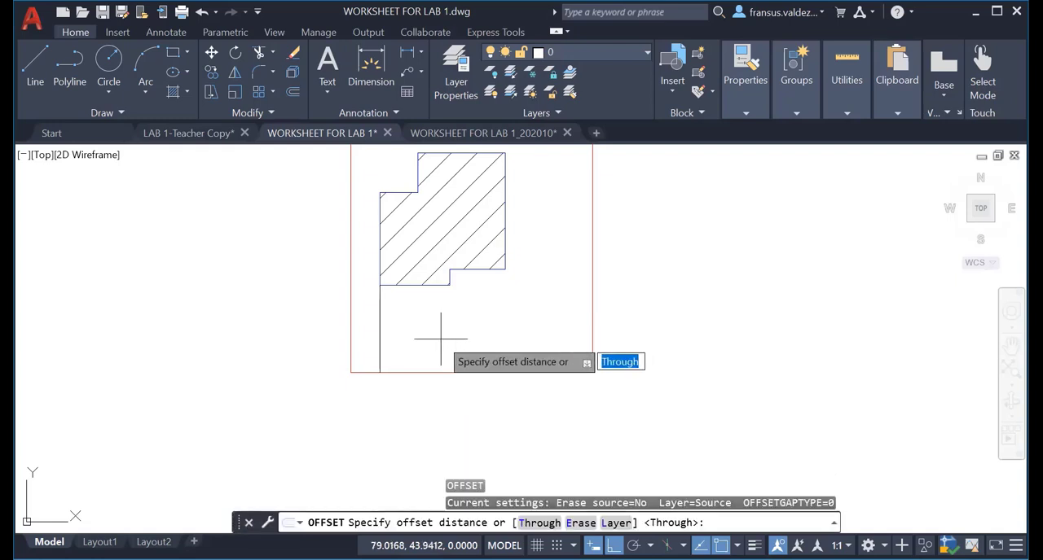
text(2.8)
key(Return)
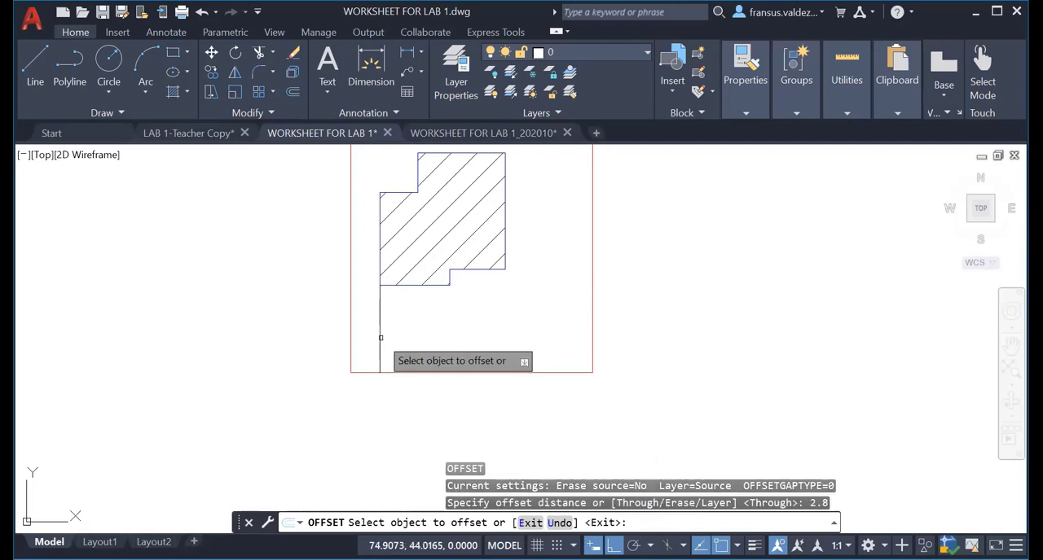
click(380, 341)
click(438, 328)
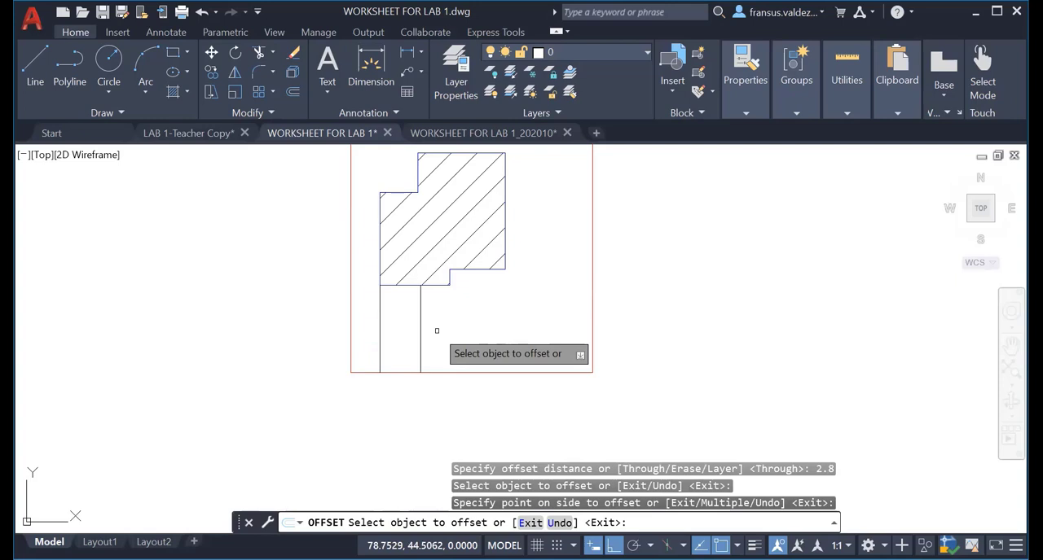
key(Escape)
key(Escape)
key(Escape)
key(Escape)
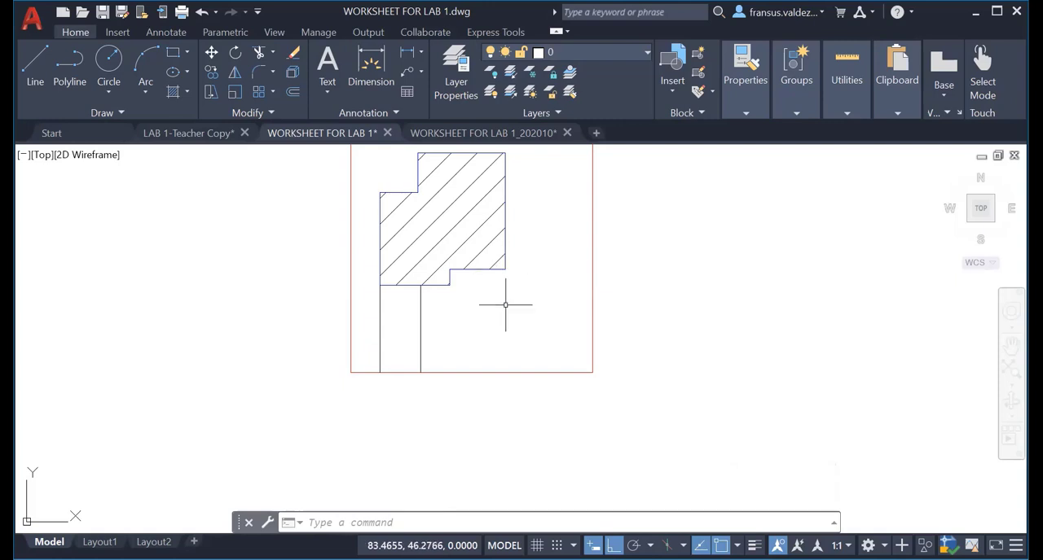
Draw a line 2.1 m down from the building's lower-right corner and continue it horizontally left to the offset vertical access line.
key(l)
key(Return)
click(505, 269)
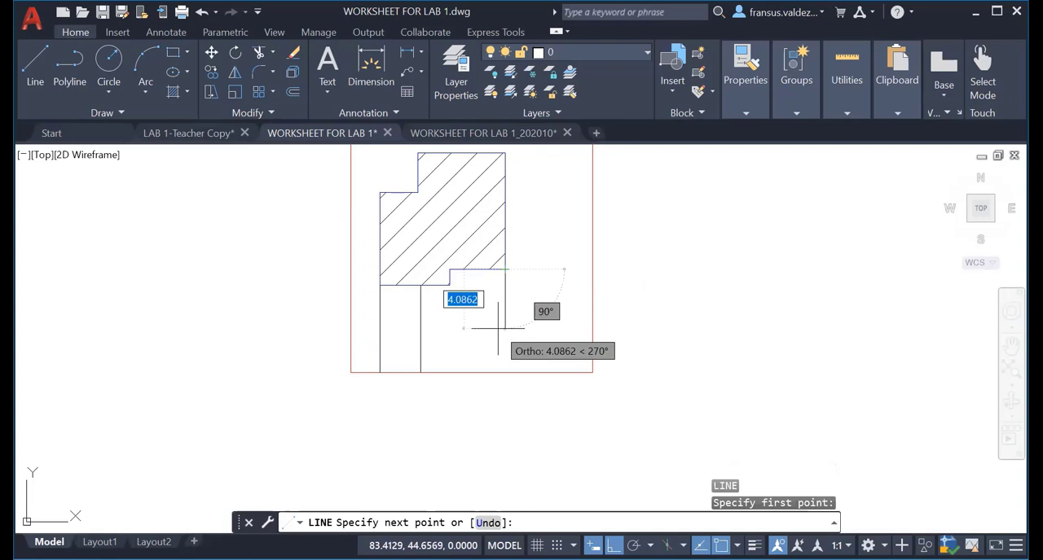
text(2.1)
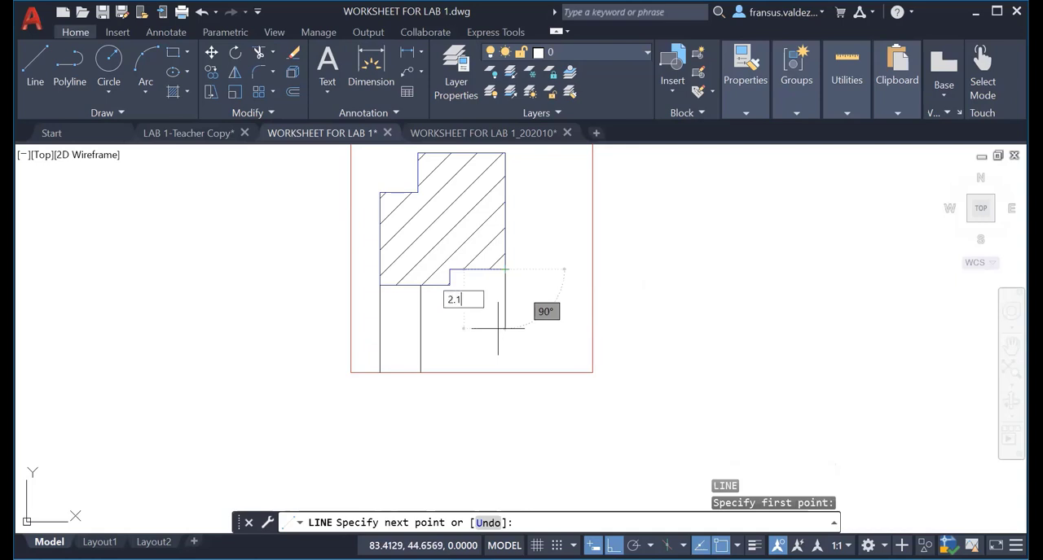
key(Return)
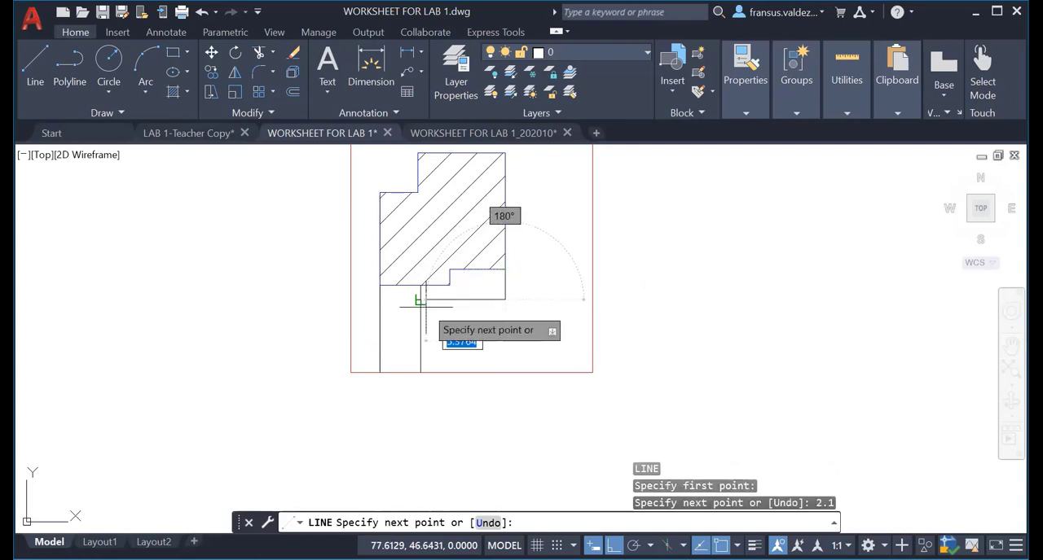
click(419, 302)
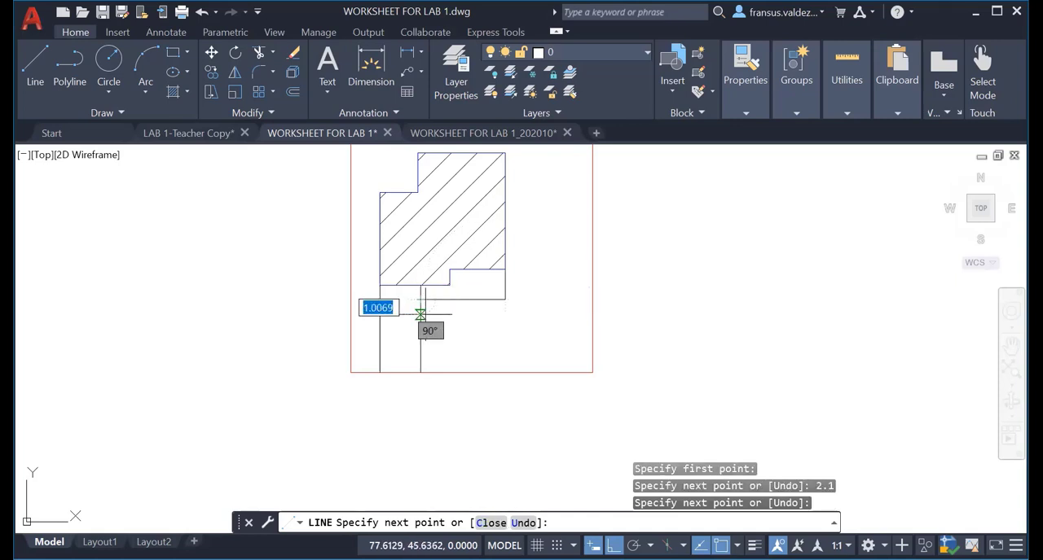
key(Escape)
key(Escape)
key(Escape)
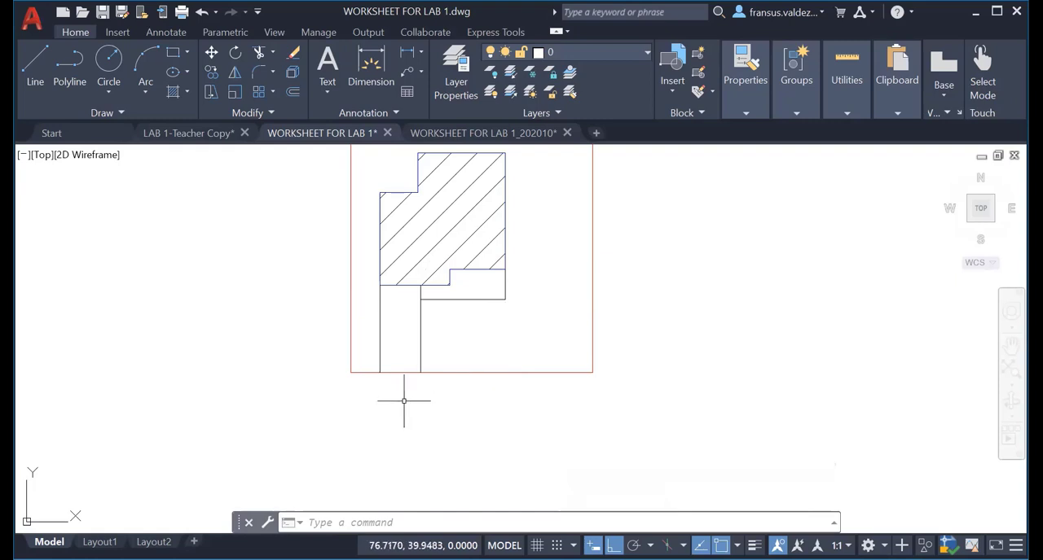
Trim the part of the offset vertical access line between the building and the new horizontal access line.
scroll(417, 310, up, 6)
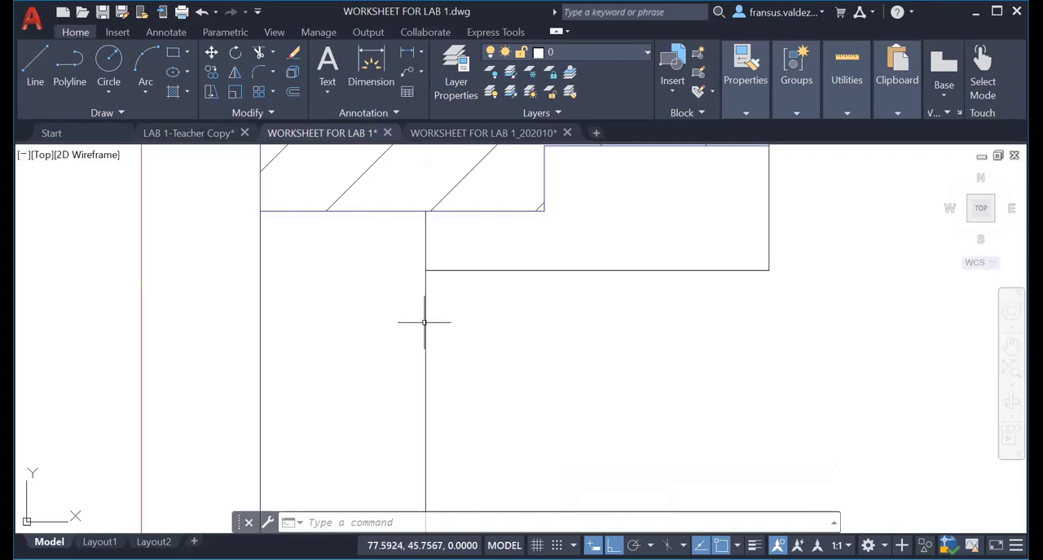
scroll(423, 322, down, 4)
middle_drag(423, 323, 412, 361)
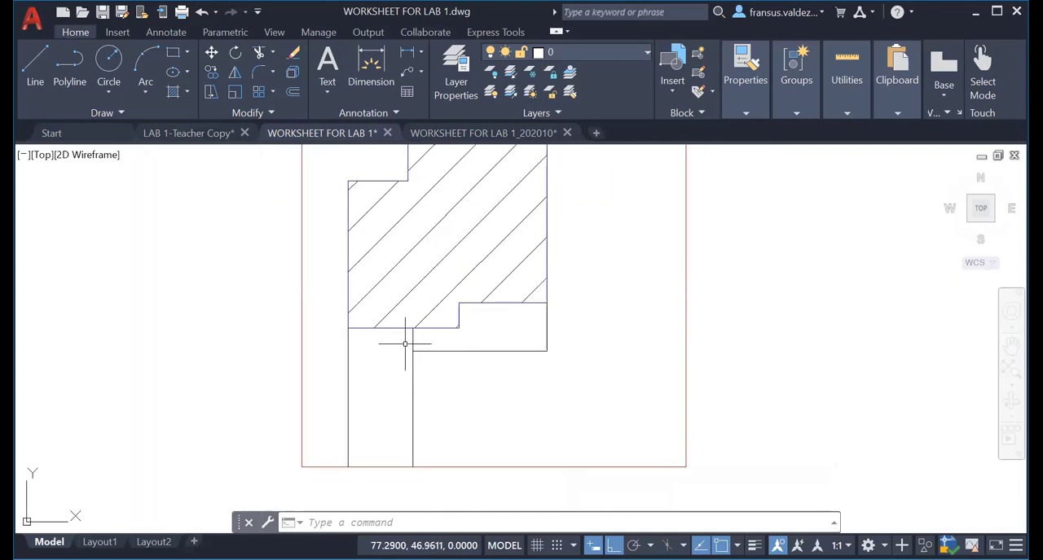
scroll(414, 344, up, 3)
click(411, 344)
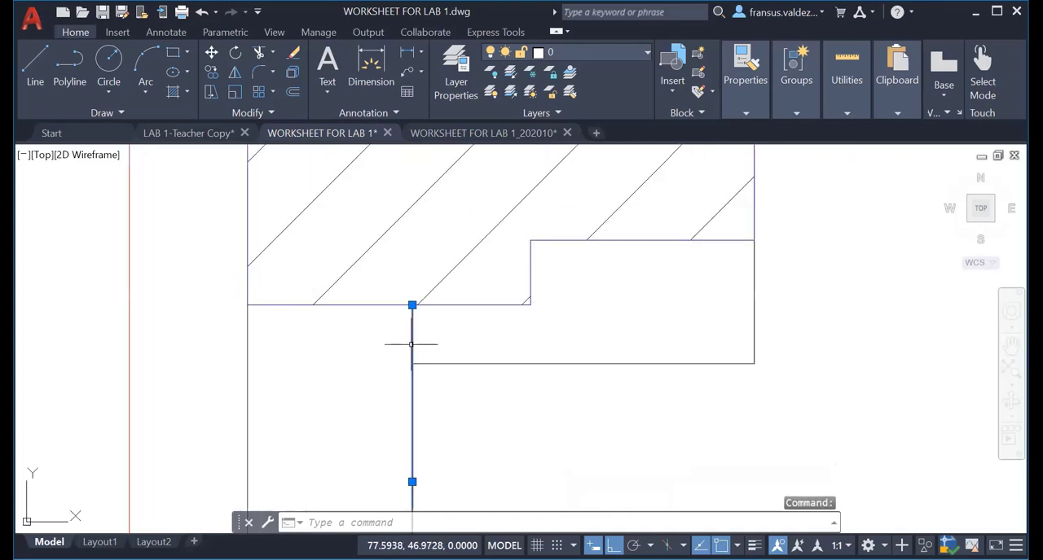
key(Escape)
key(Escape)
key(Escape)
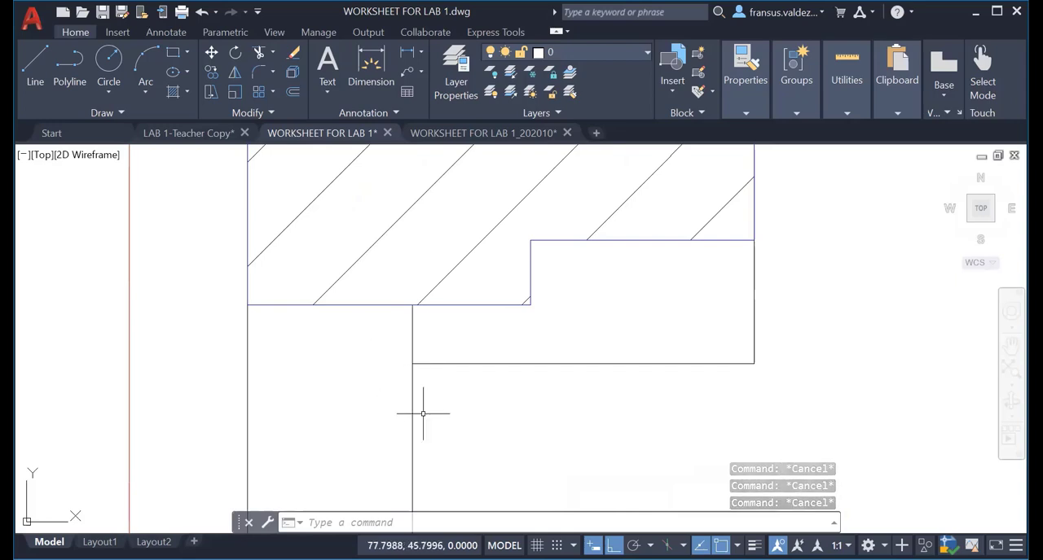
text(TR)
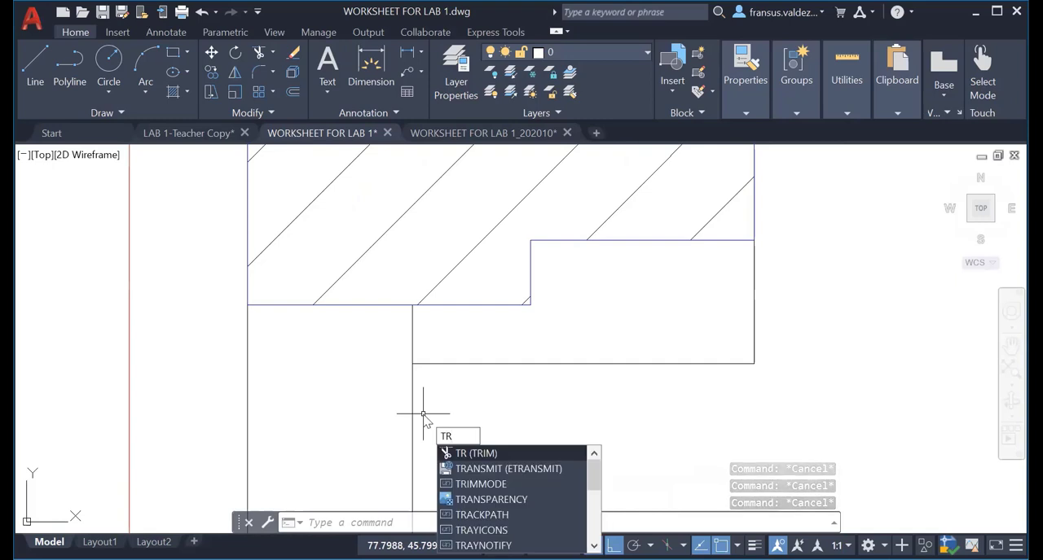
key(Return)
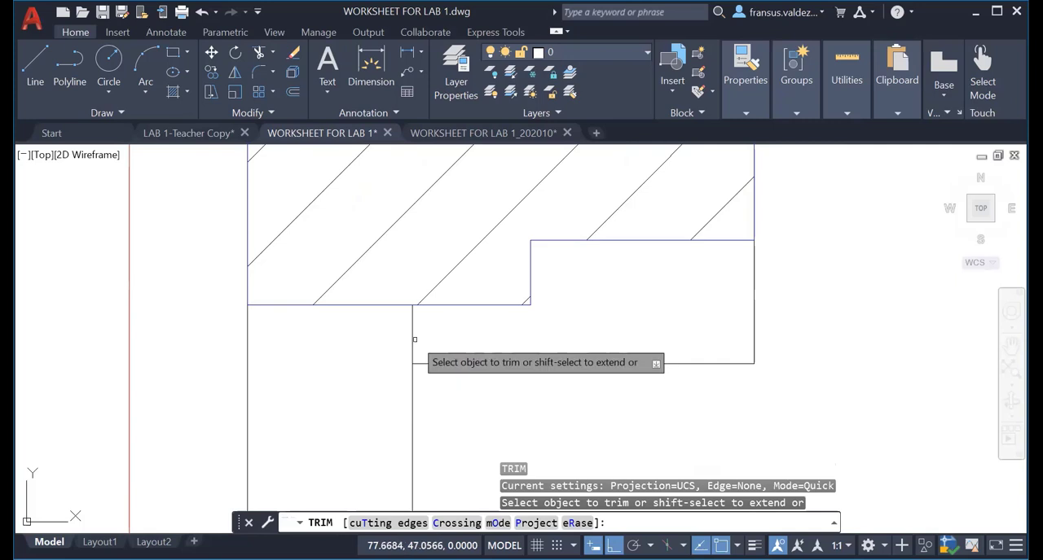
click(413, 341)
key(Escape)
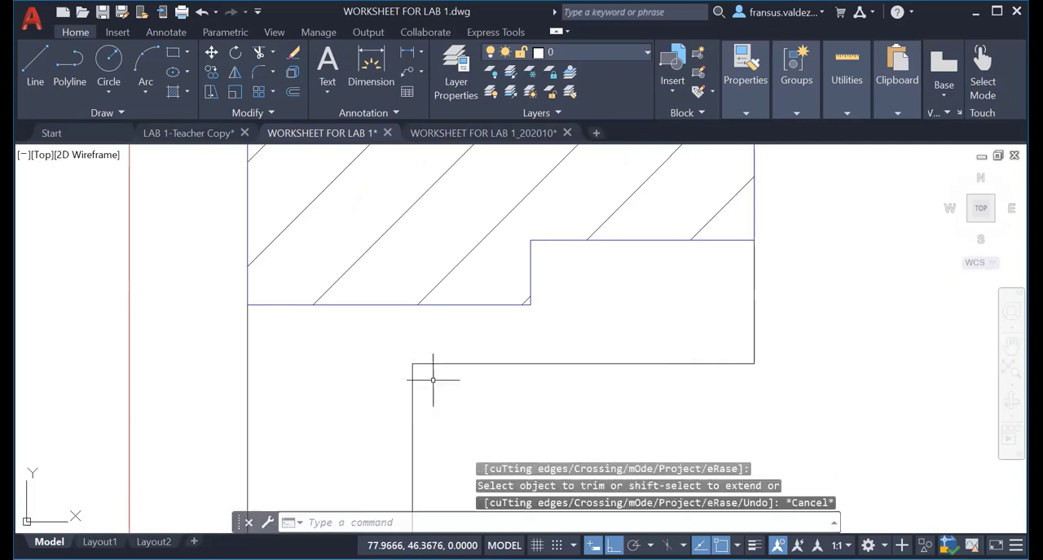
Move the four access lines below the building to the EXISTING ACCESS layer.
scroll(426, 372, down, 4)
click(385, 334)
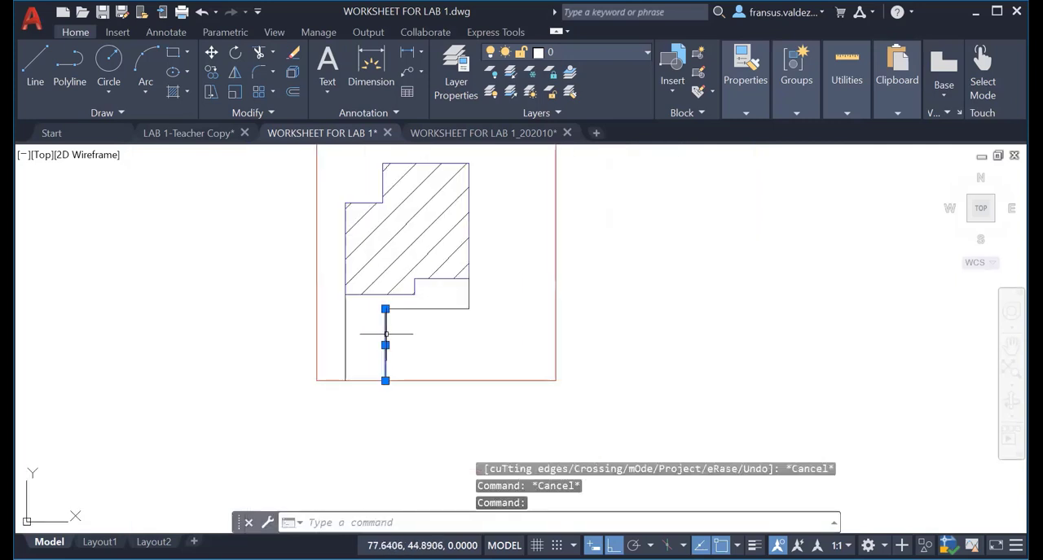
click(346, 330)
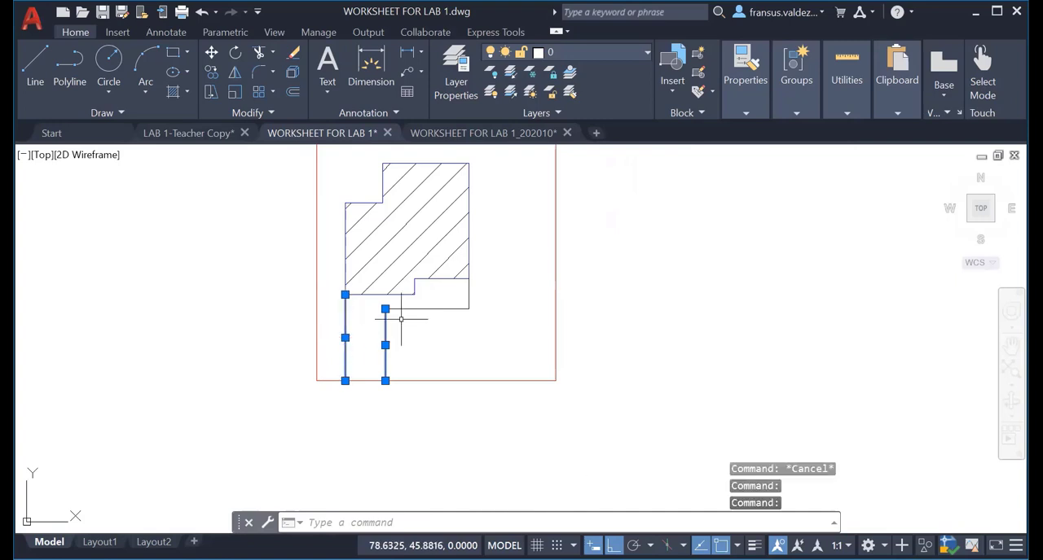
click(414, 311)
click(433, 307)
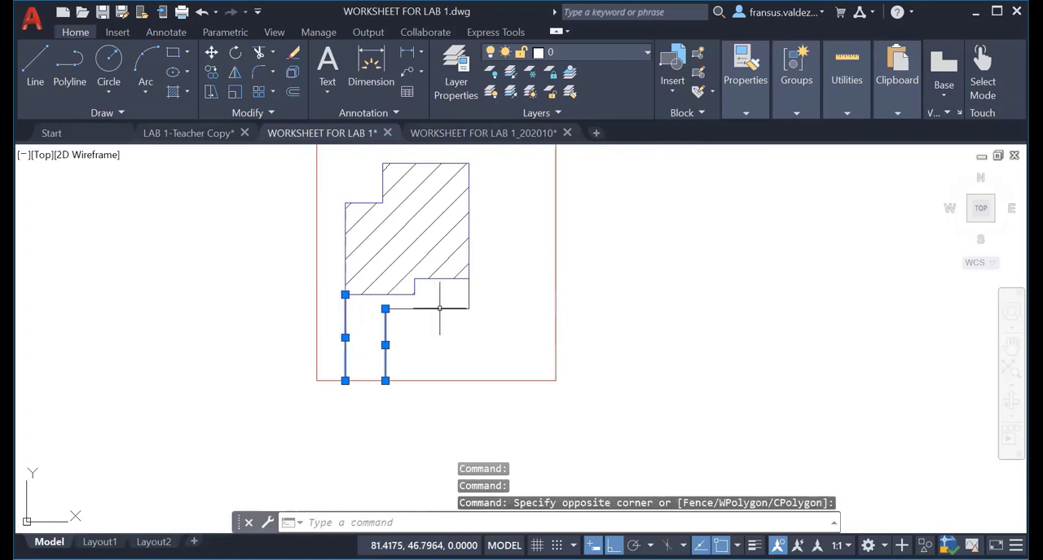
click(439, 309)
click(468, 294)
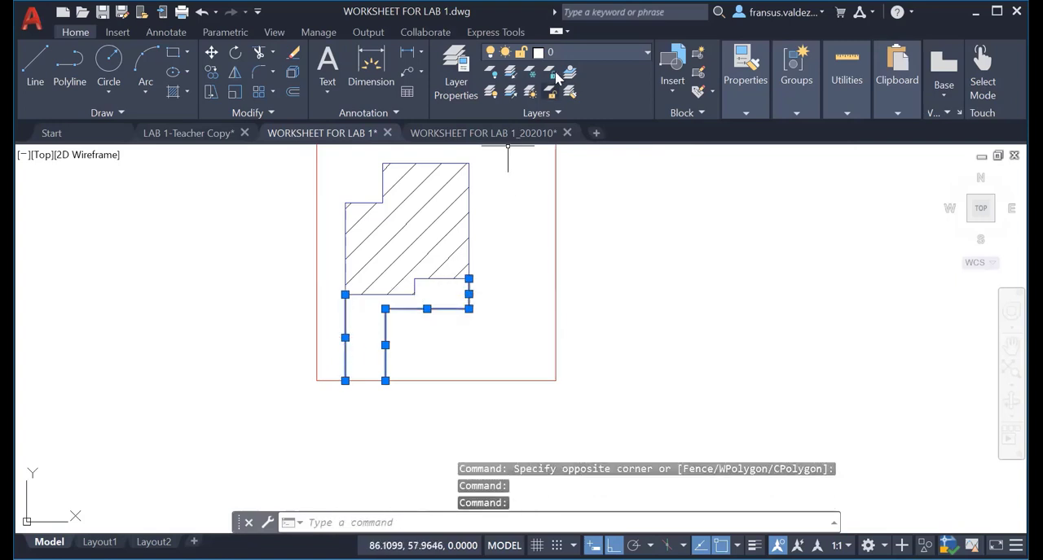
click(573, 53)
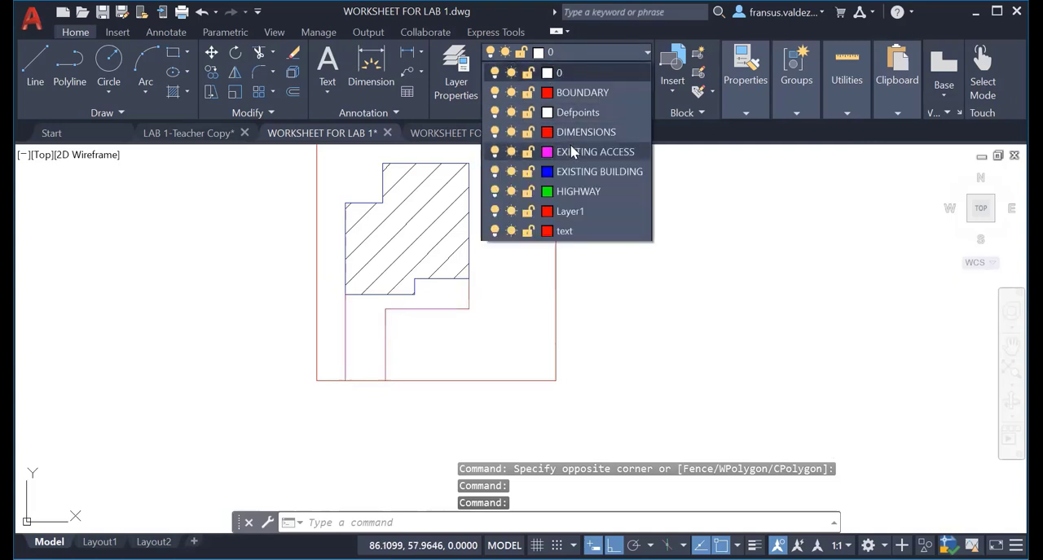
click(576, 152)
key(Escape)
key(Escape)
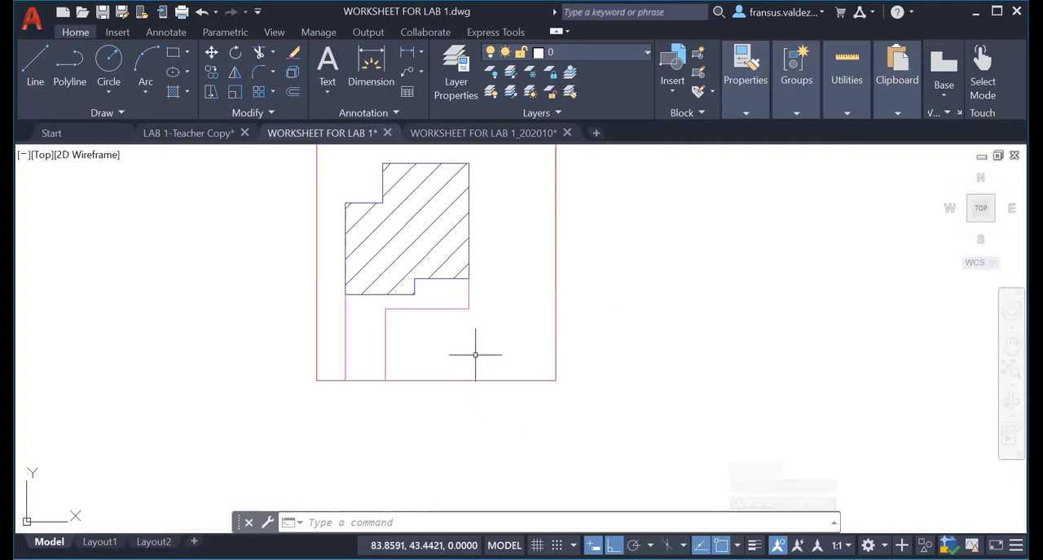
Start single-line text in the empty area below and right of the site boundary, with height 0.4 and rotation 0.
scroll(477, 353, down, 2)
mouse_move(478, 353)
middle_down()
mouse_move(478, 395)
mouse_move(448, 374)
middle_up()
scroll(479, 393, down, 2)
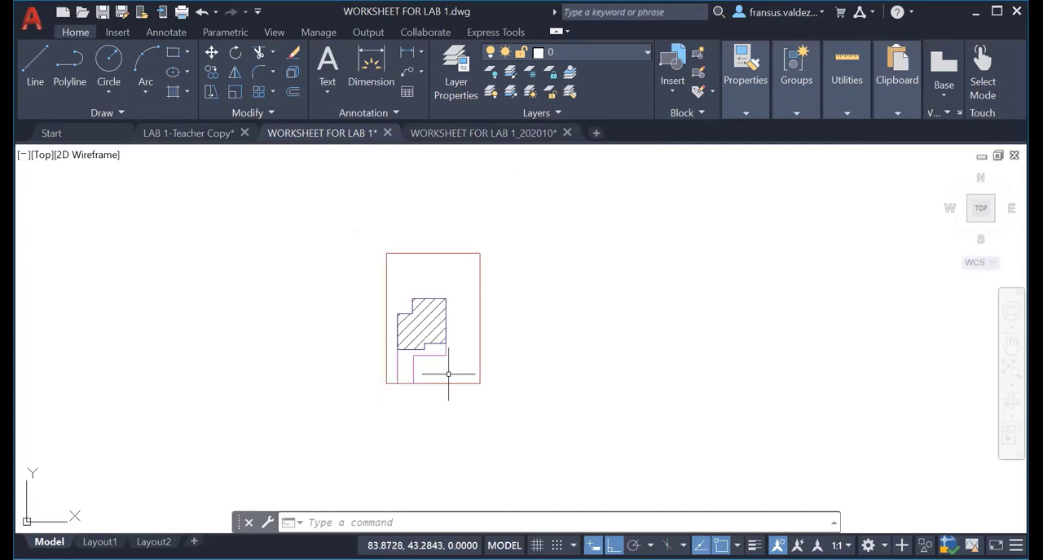
scroll(448, 374, up, 2)
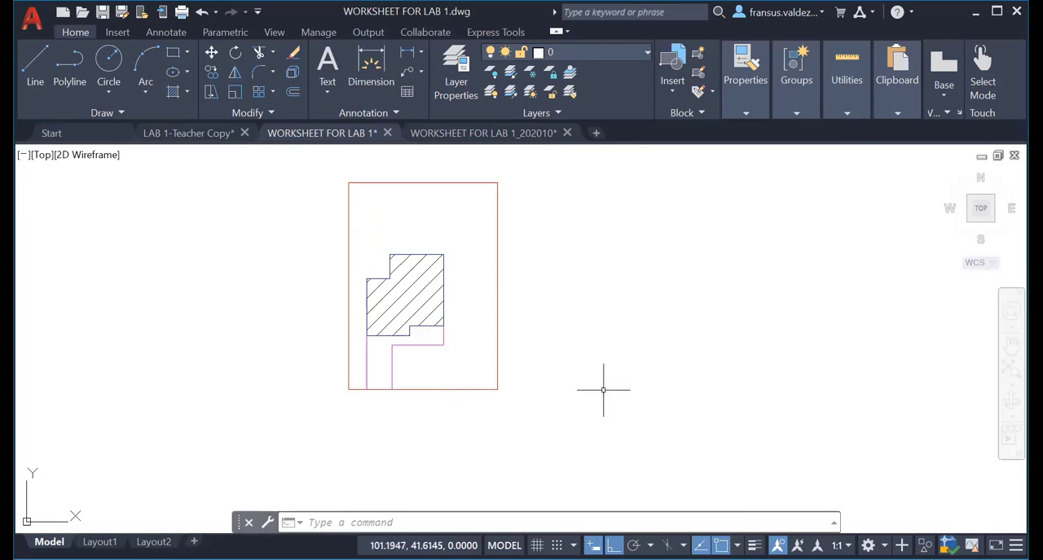
middle_drag(577, 396, 606, 348)
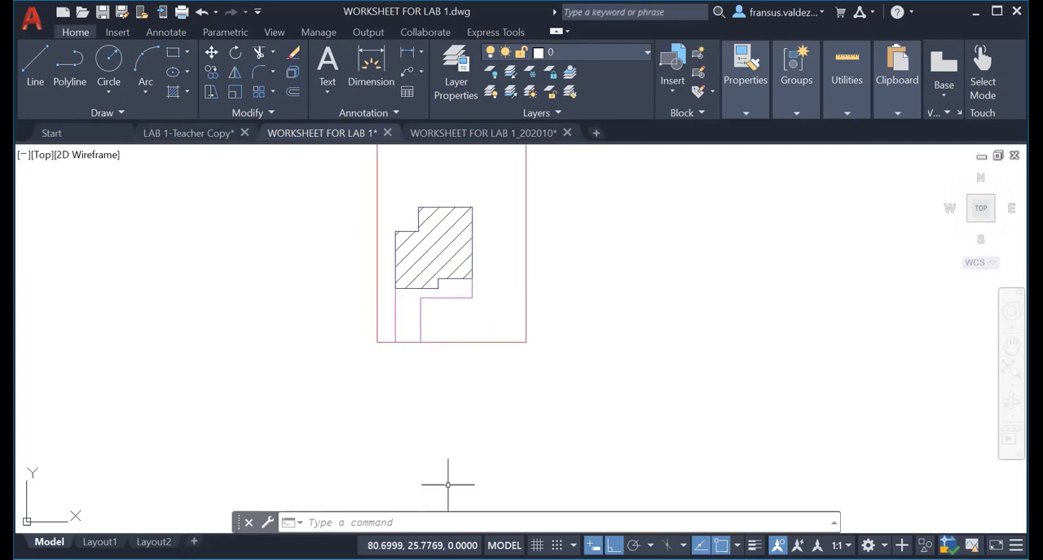
click(361, 521)
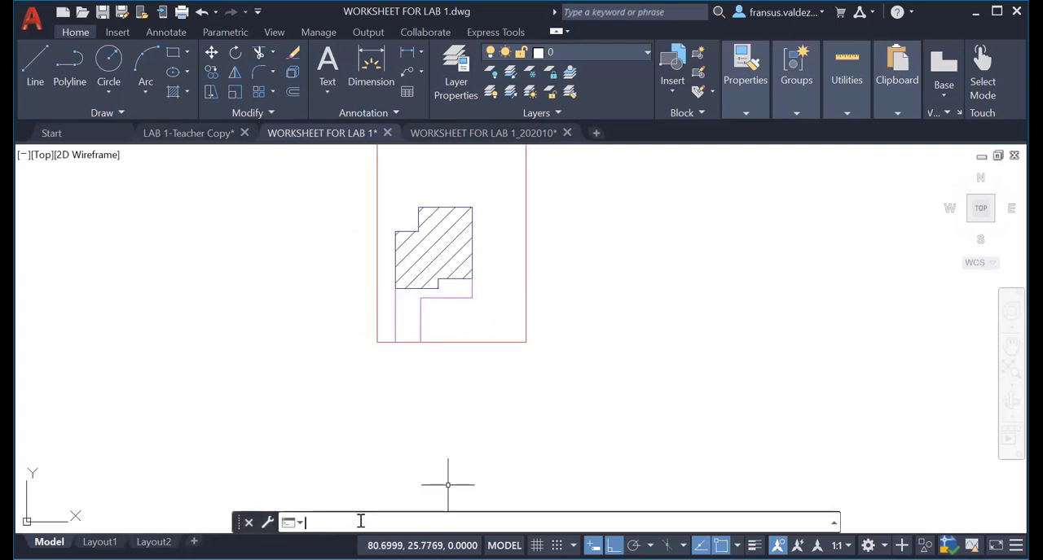
text(TEXT)
key(Return)
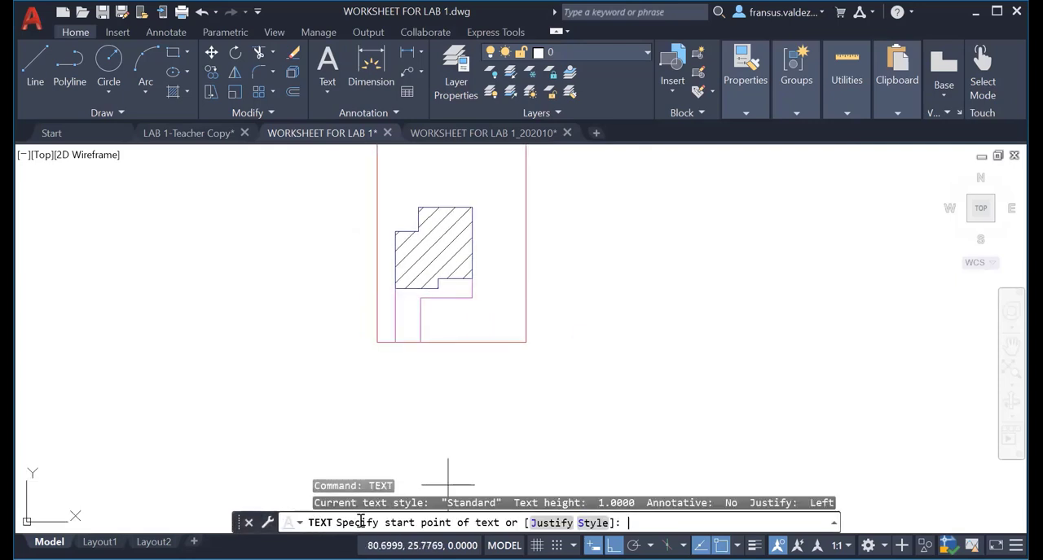
click(603, 387)
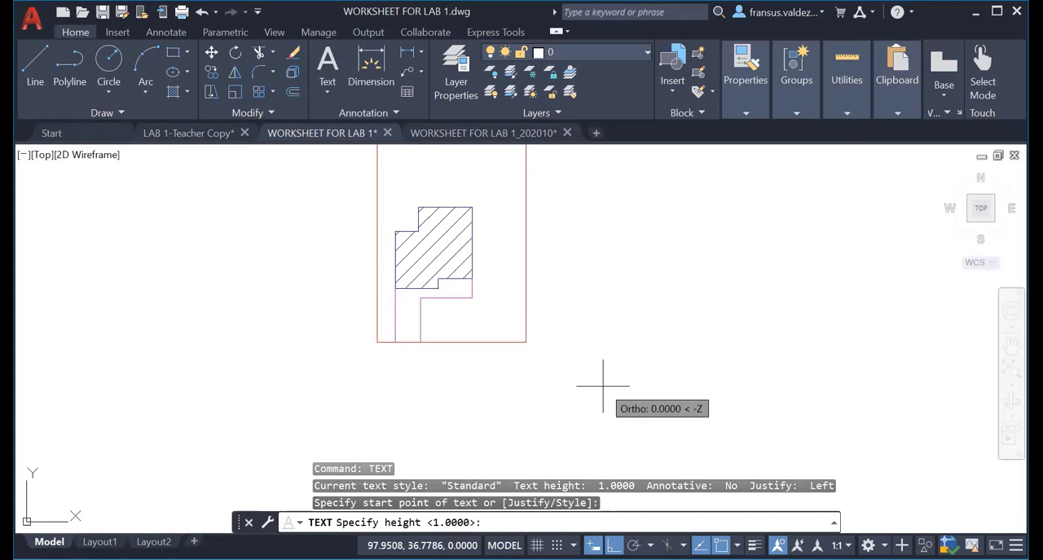
text(0.4)
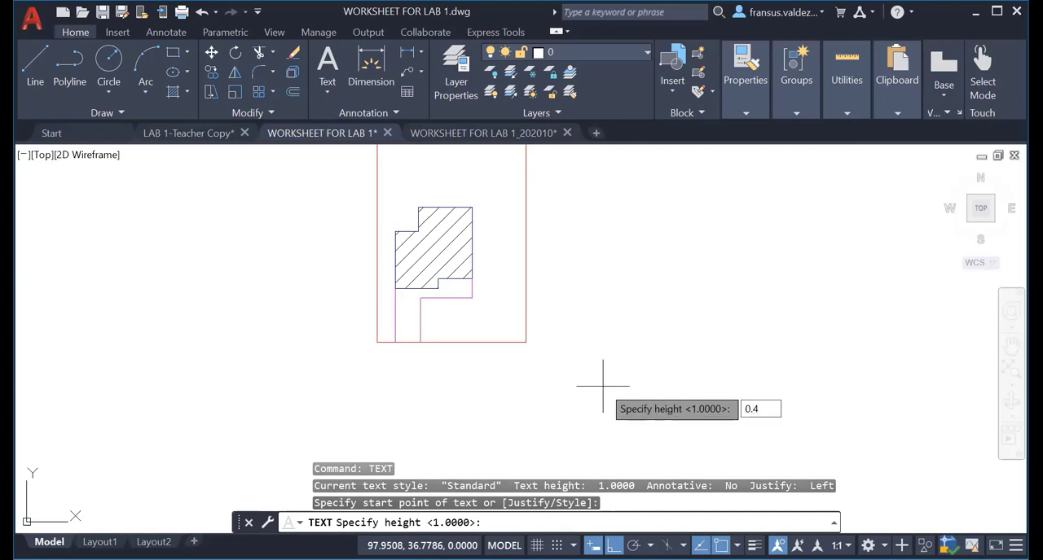
key(Return)
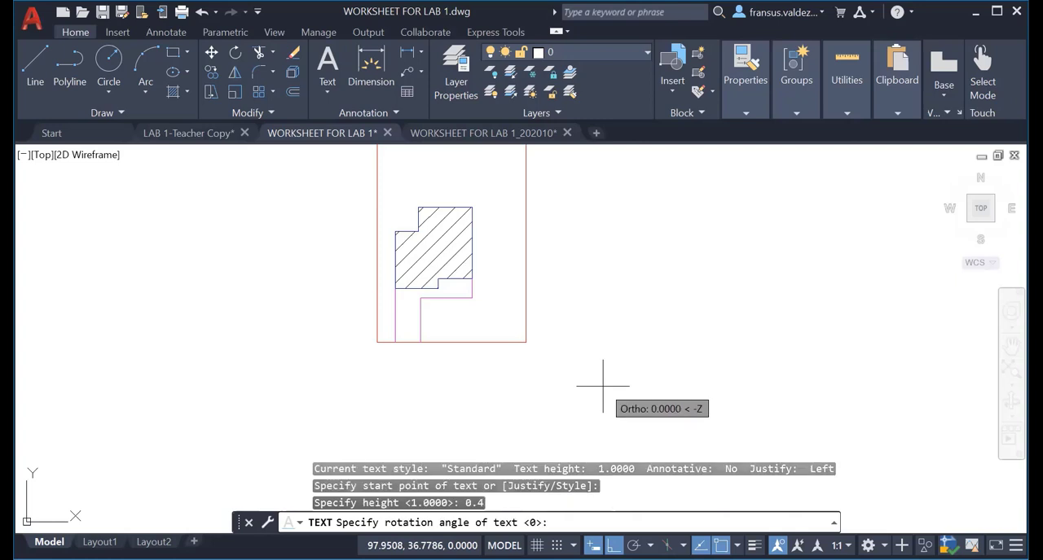
key(Return)
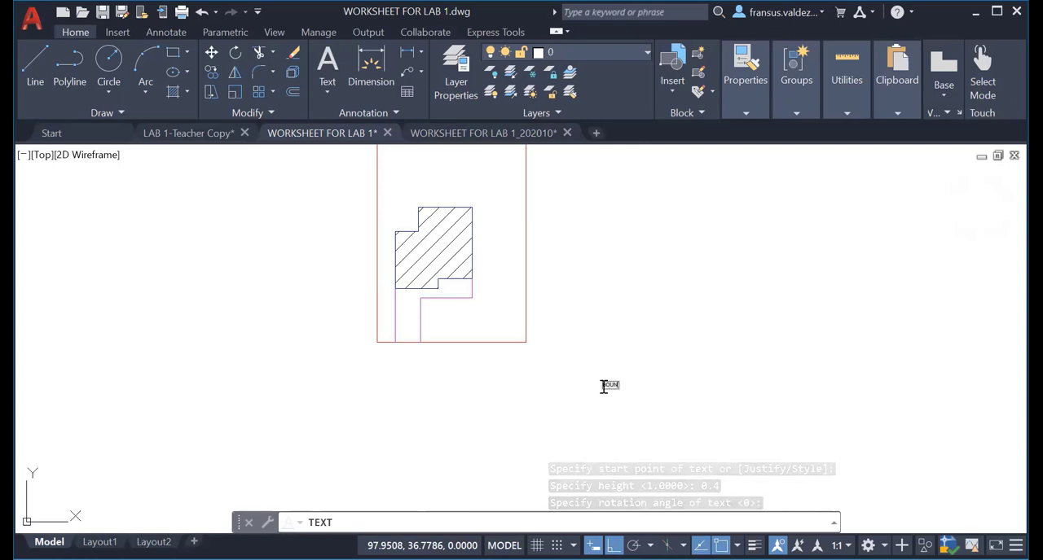
Enter the label lines BOUNDARY, REAR GARDEN, EXISATING and BUILDING, each on its own line.
text(BOUNDARY)
key(Return)
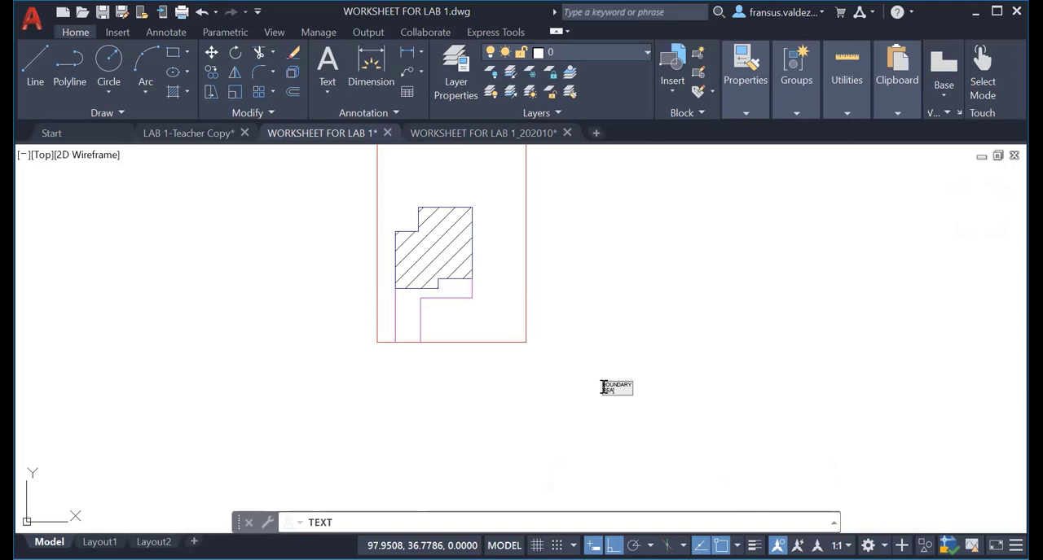
text(REAR GARDEN)
key(Return)
text(EXISATING)
key(Return)
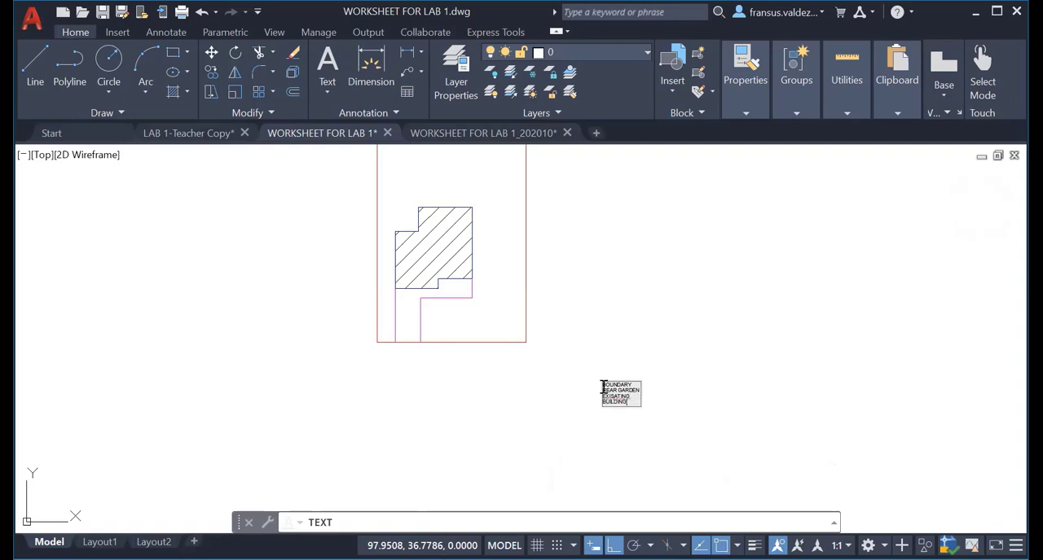
key(Return)
Add the label lines EXISTING, ACCESS and FRONT GARDEN below BUILDING.
text(EXISTING)
key(Return)
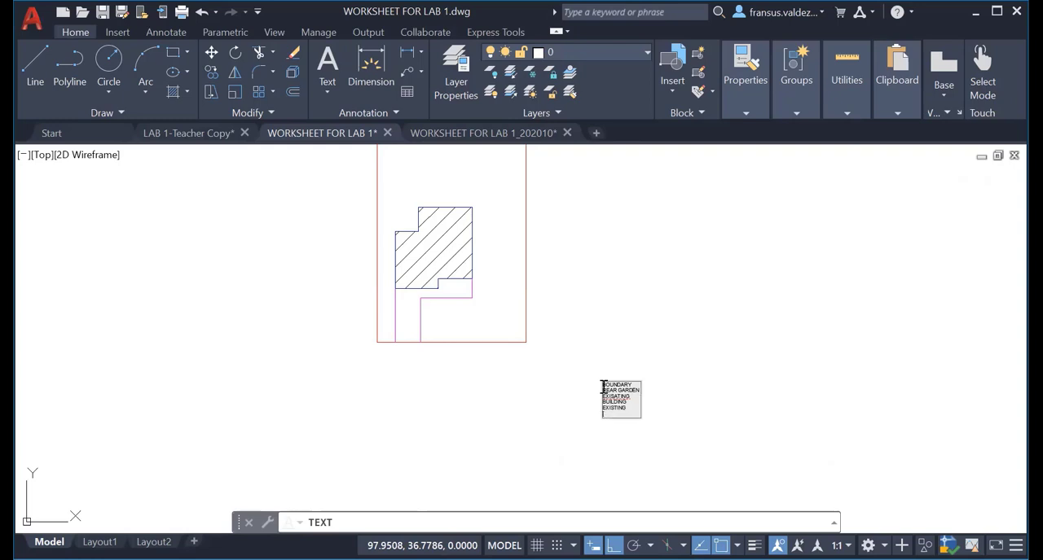
text(ACCESS)
key(Return)
text(FRONT GARDEN)
key(Return)
Add the label lines FOOTHPATH and HIGHWAY at the end of the list and finish the text command.
text(FOO)
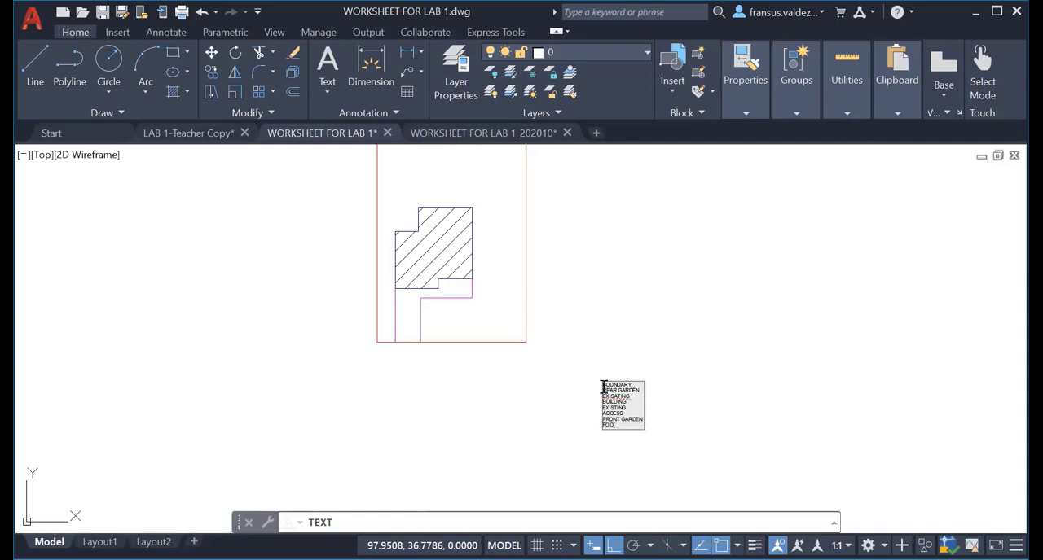
text(THPATH)
key(Return)
text(HIGHWAY)
key(Return)
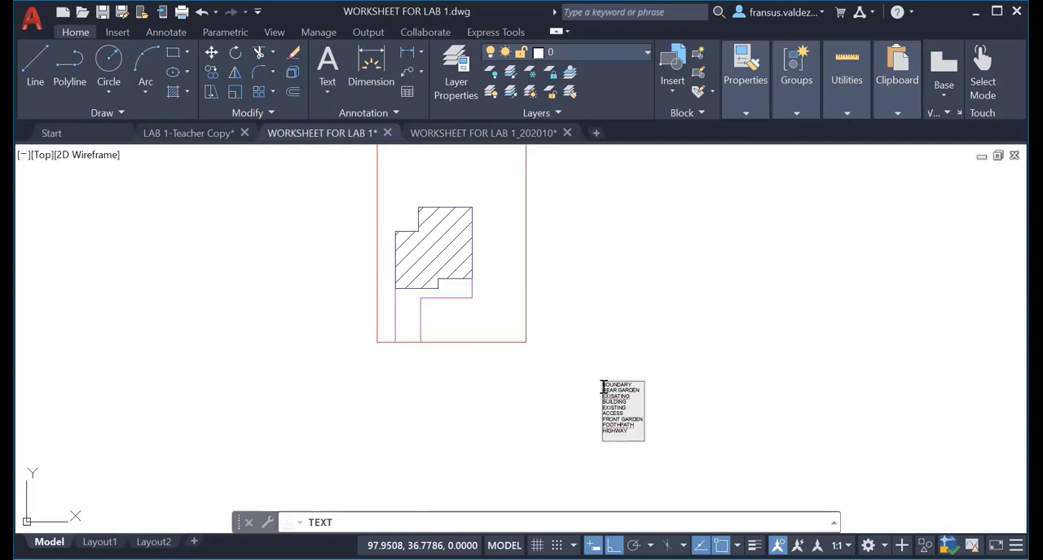
click(686, 431)
click(650, 429)
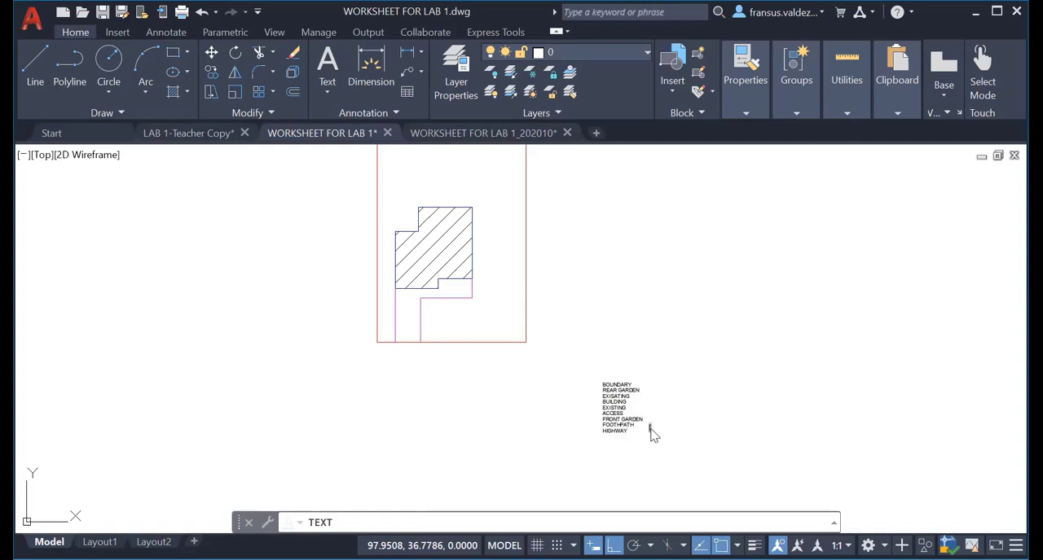
mouse_move(651, 434)
middle_down()
mouse_move(596, 380)
mouse_move(528, 359)
middle_up()
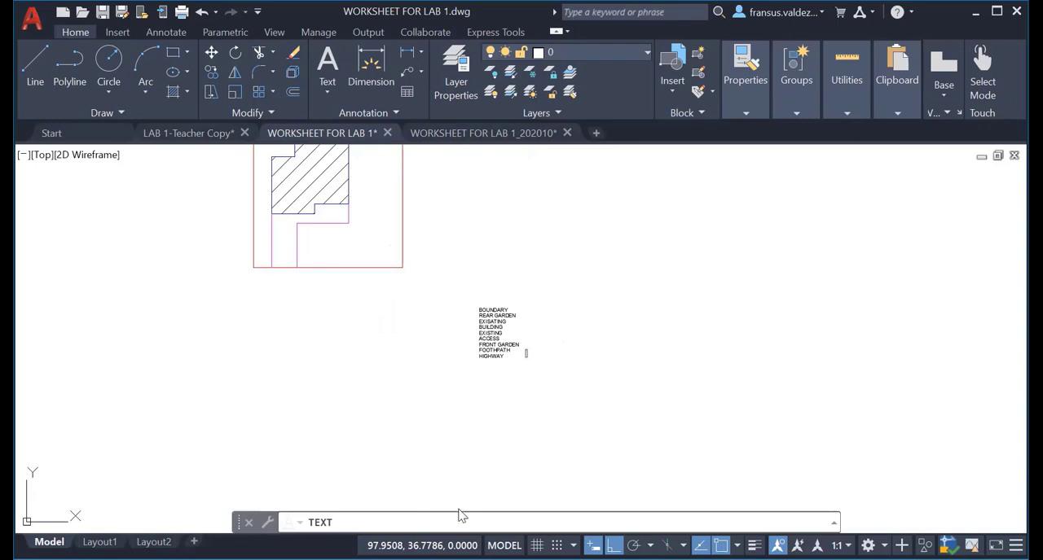
key(Escape)
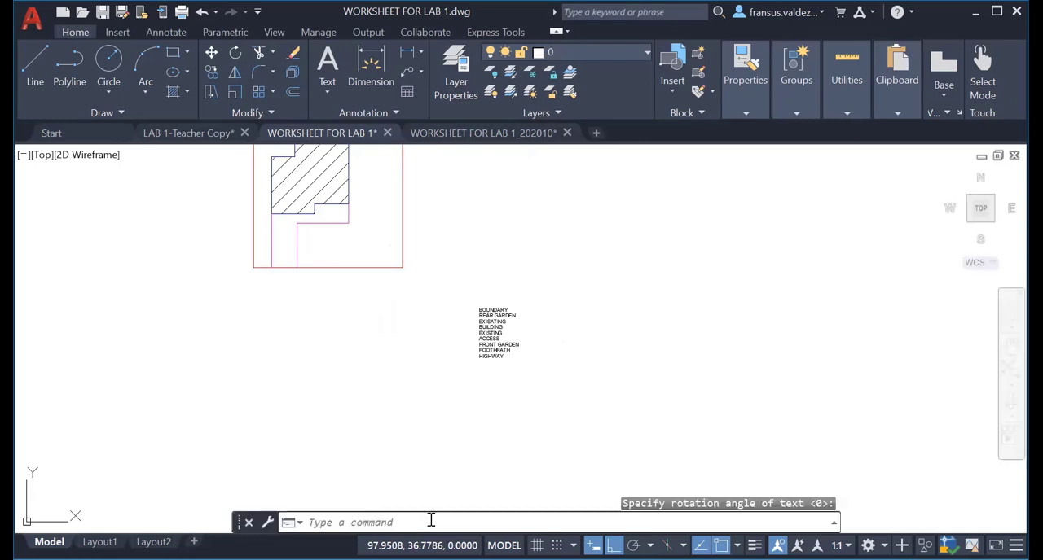
Start single-line text in the empty area to the right of the label list, with height 0.4 and rotation 90.
text(TEXT)
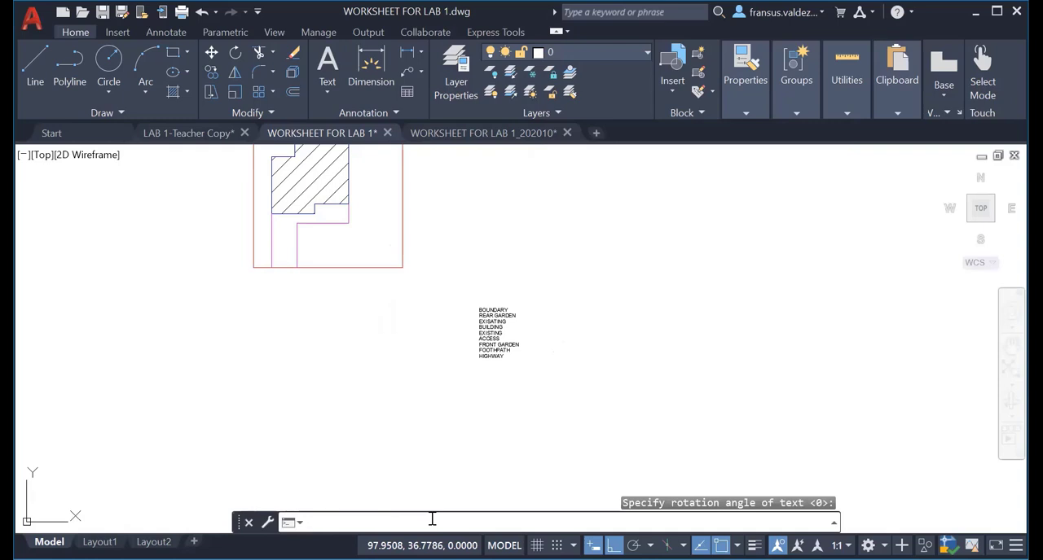
key(Return)
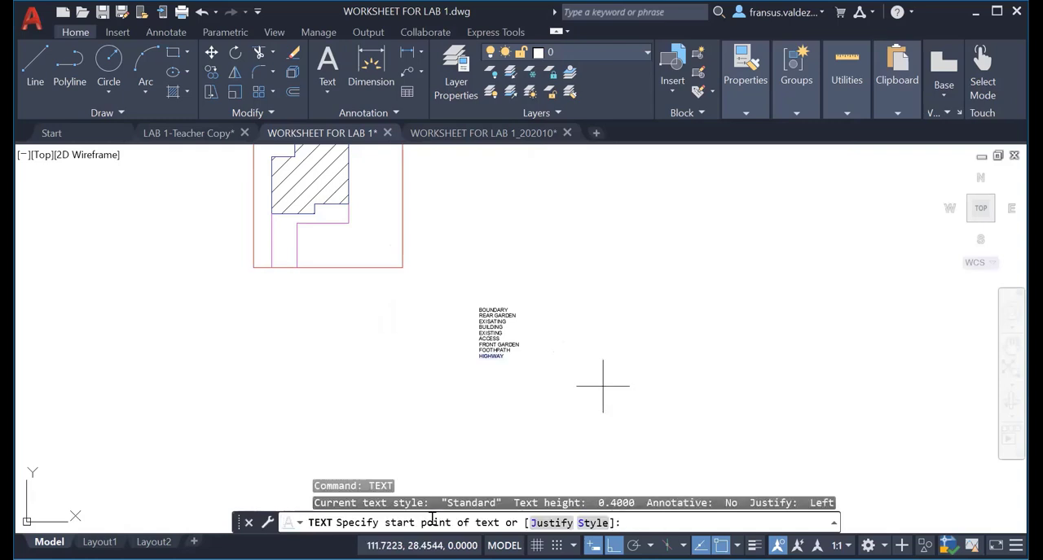
click(616, 310)
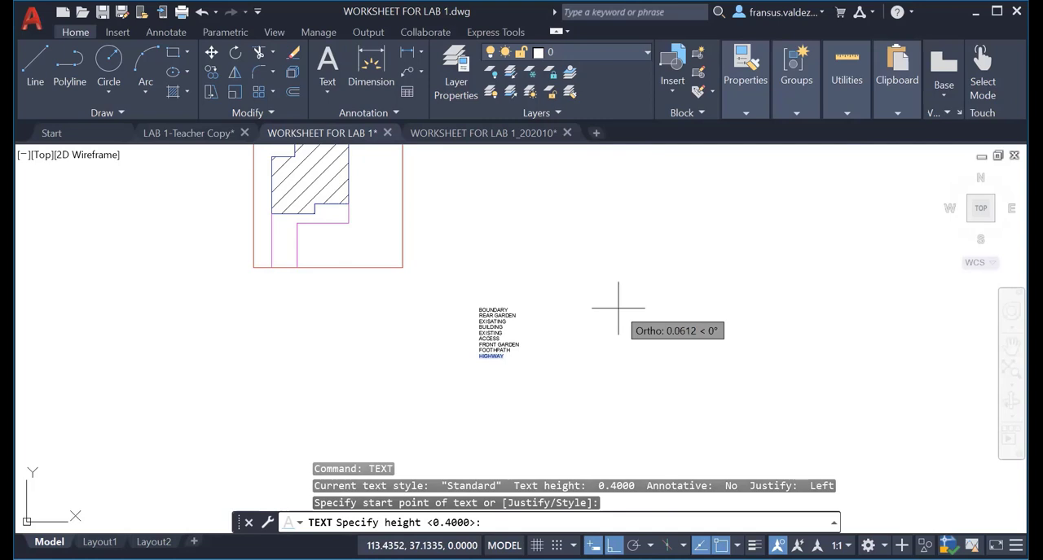
key(Return)
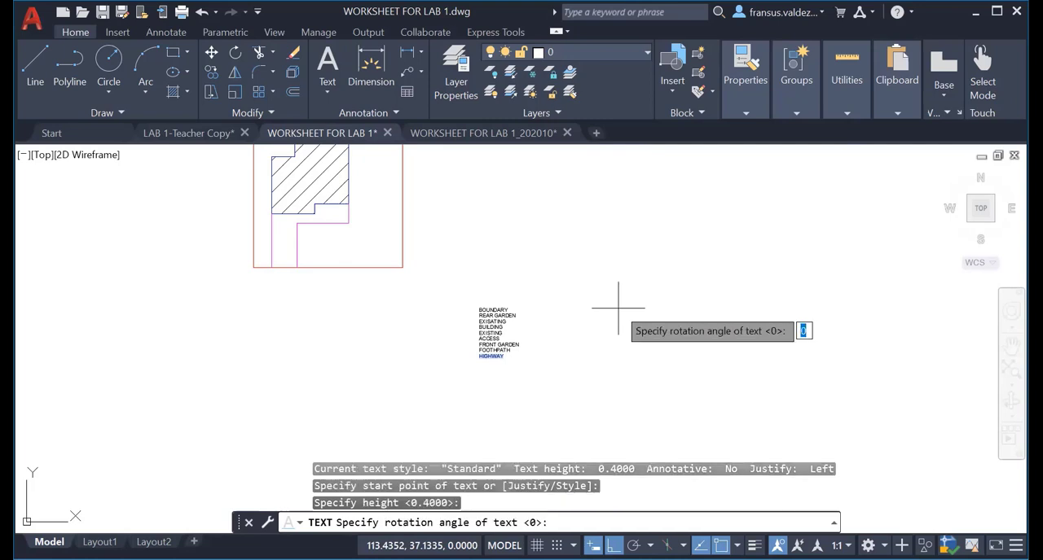
text(90)
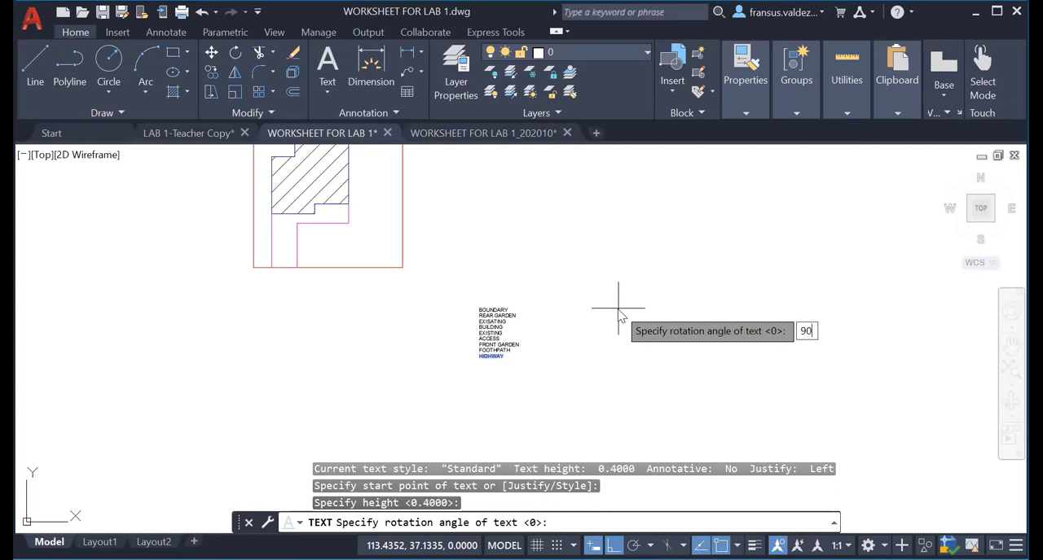
key(Return)
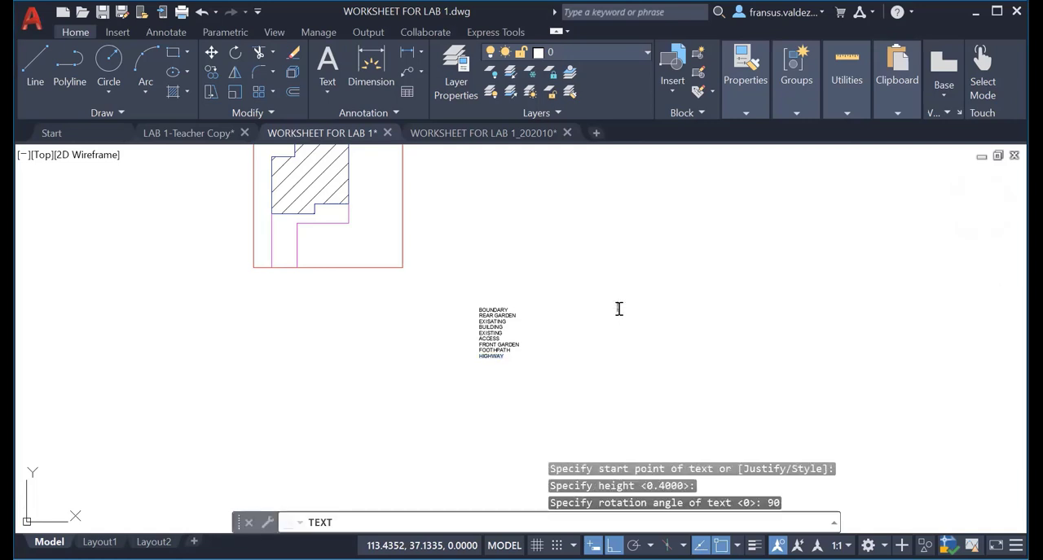
Enter the label BOUNDARY on two separate lines of the vertical text and finish the text command.
text(BOUNDARY)
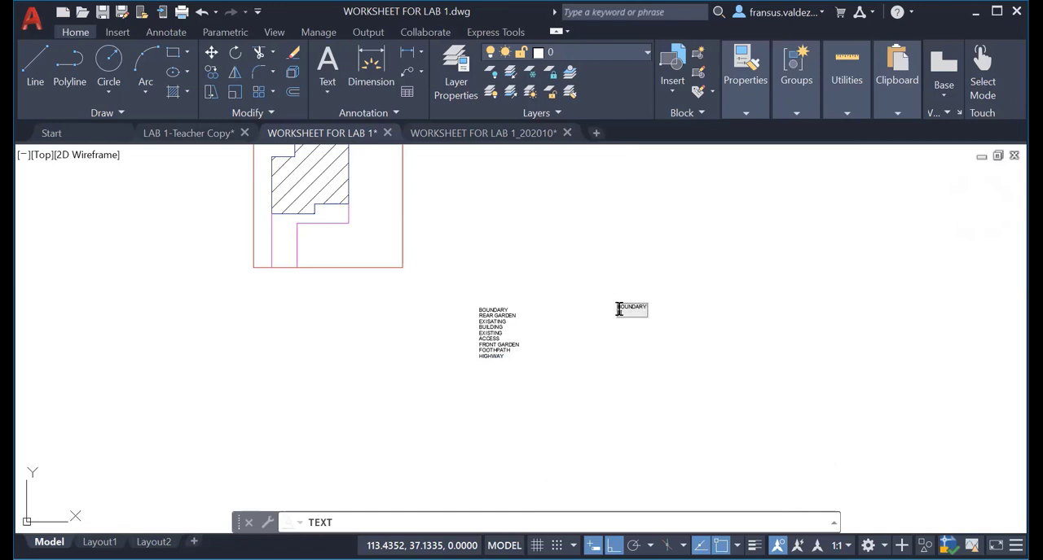
text( BOUNDARY)
key(Return)
click(587, 366)
click(609, 335)
scroll(624, 326, up, 4)
key(Escape)
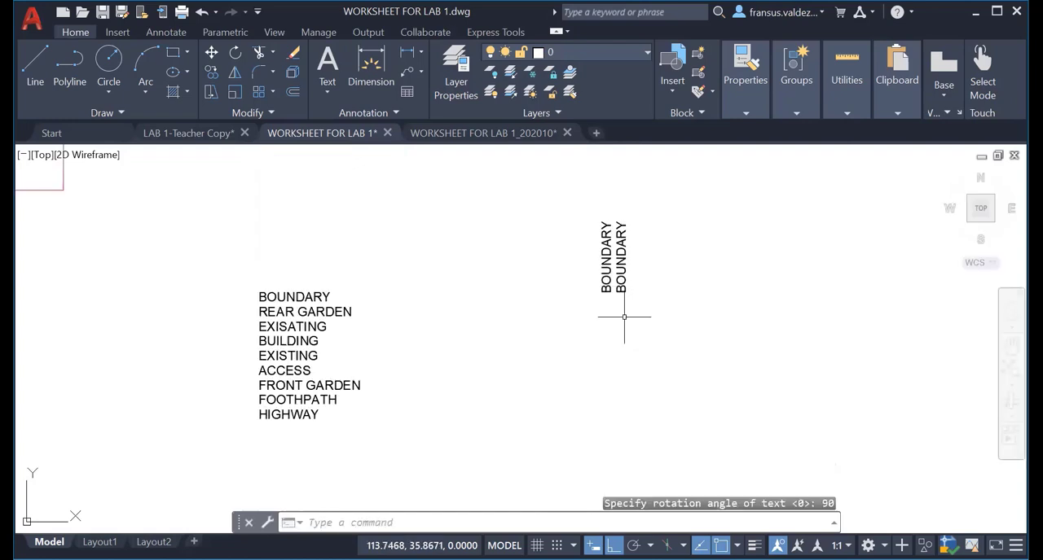
key(Escape)
key(Escape)
scroll(572, 385, down, 4)
scroll(591, 354, up, 6)
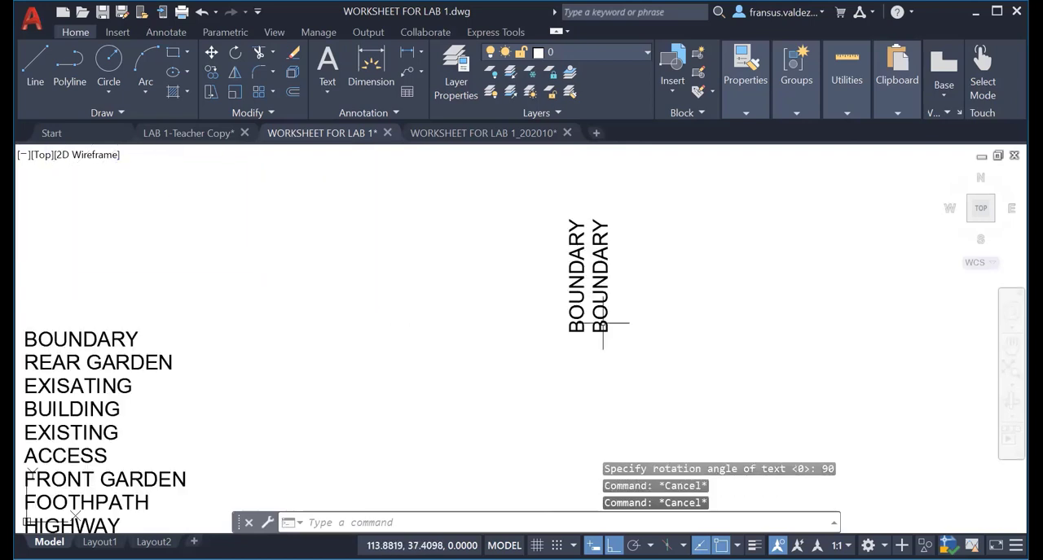
scroll(602, 324, down, 4)
mouse_move(597, 327)
middle_down()
mouse_move(587, 342)
mouse_move(751, 309)
middle_up()
scroll(680, 328, down, 4)
middle_drag(679, 329, 662, 385)
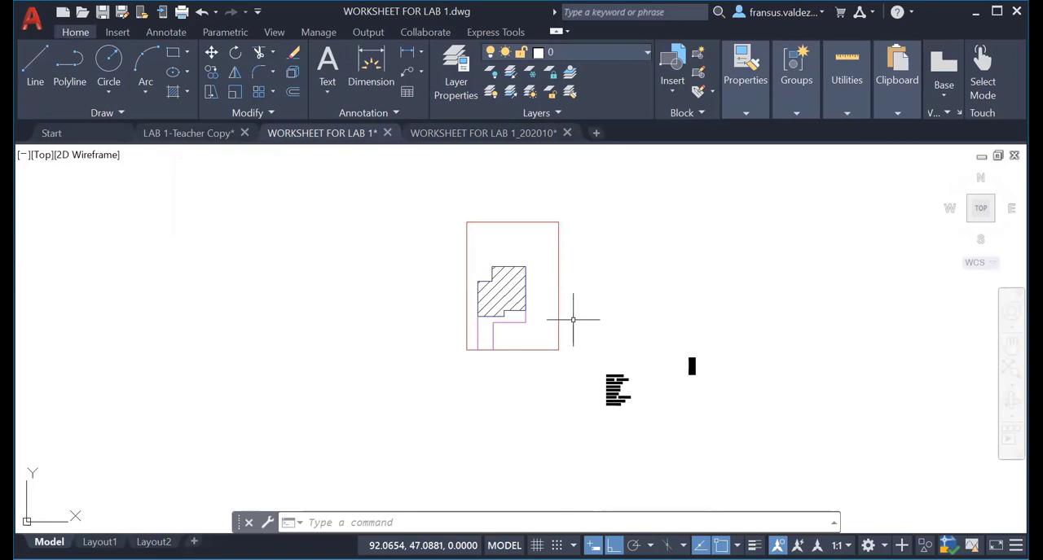
scroll(554, 348, up, 4)
text(m)
key(Return)
key(Escape)
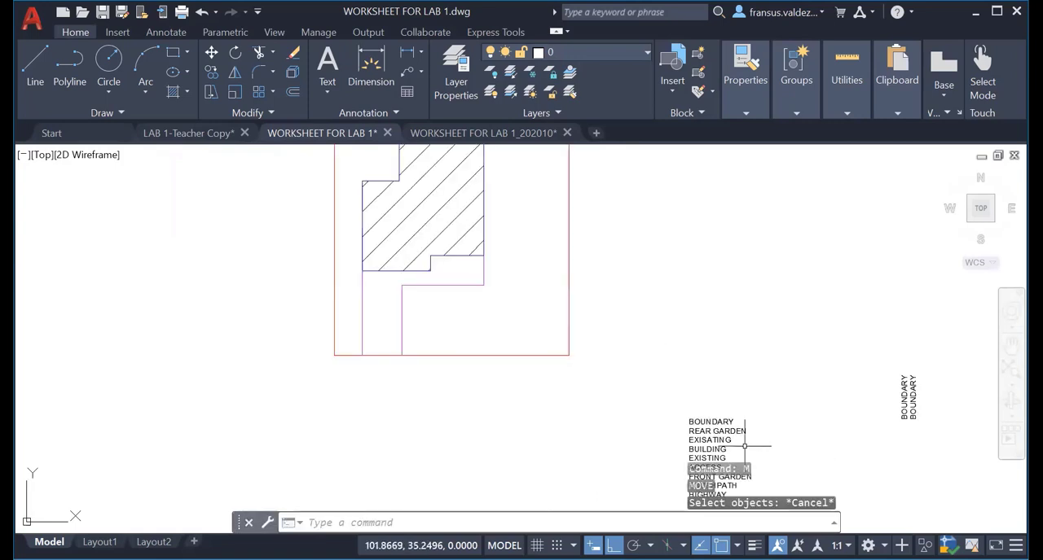
key(Escape)
key(Escape)
key(Escape)
Assign the whole label list and both vertical BOUNDARY labels to the text layer, and clear the selection.
scroll(662, 380, down, 2)
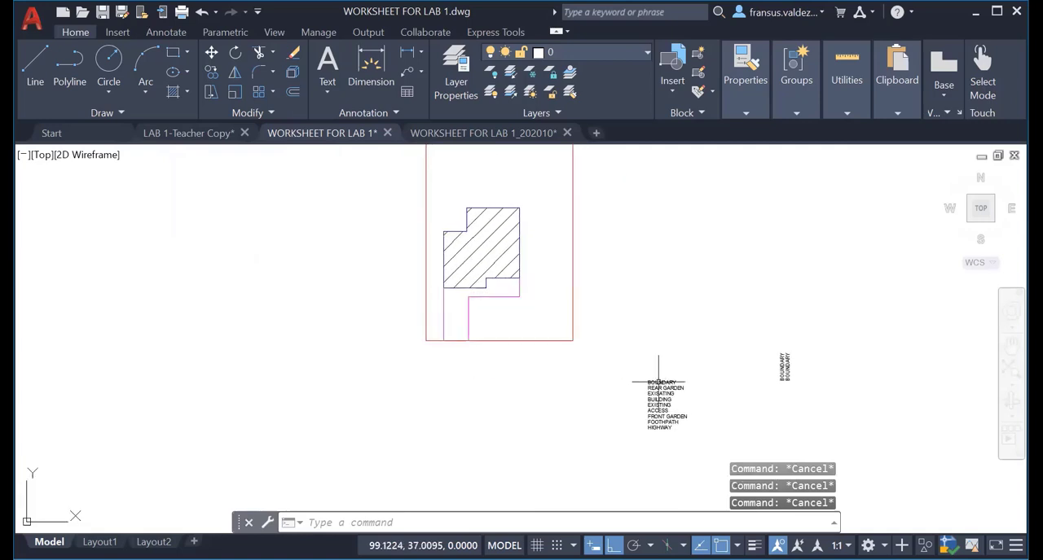
mouse_move(657, 419)
middle_down()
mouse_move(615, 408)
mouse_move(597, 417)
middle_up()
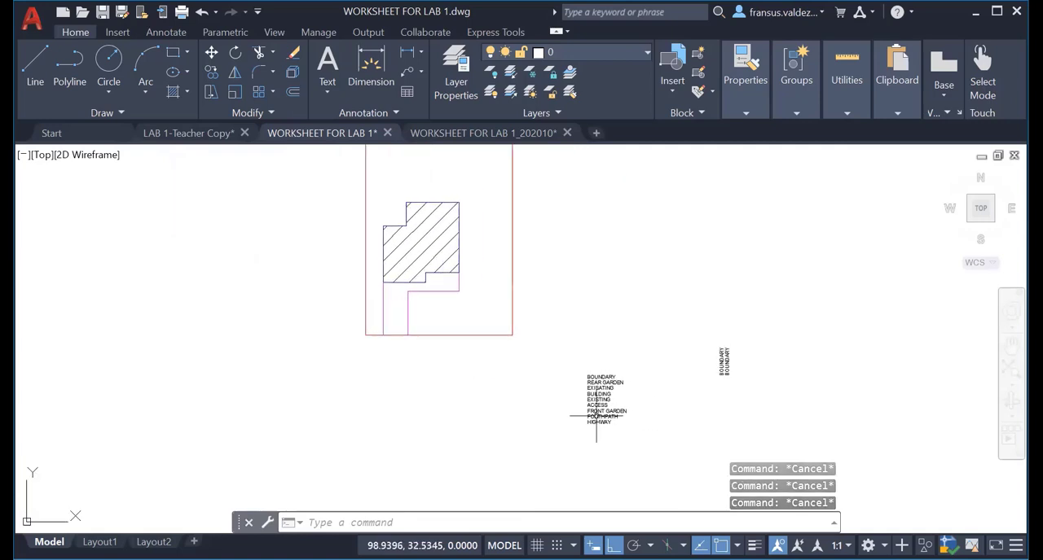
click(628, 427)
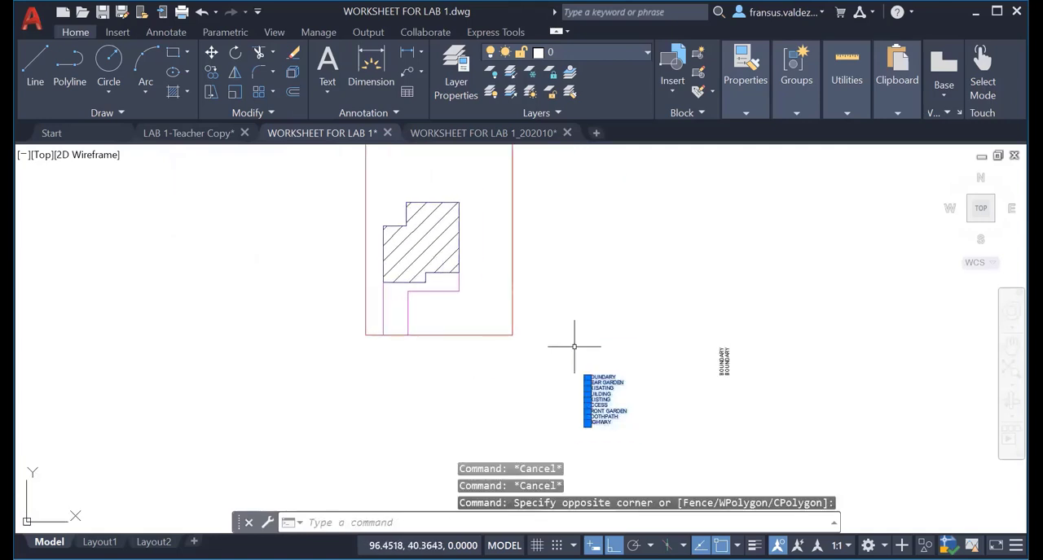
click(747, 396)
click(694, 314)
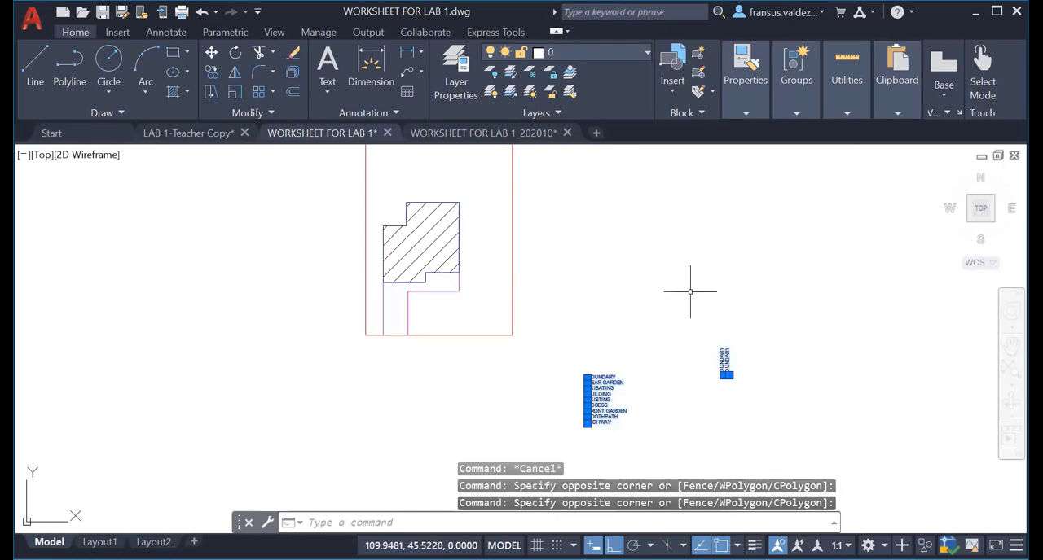
click(644, 55)
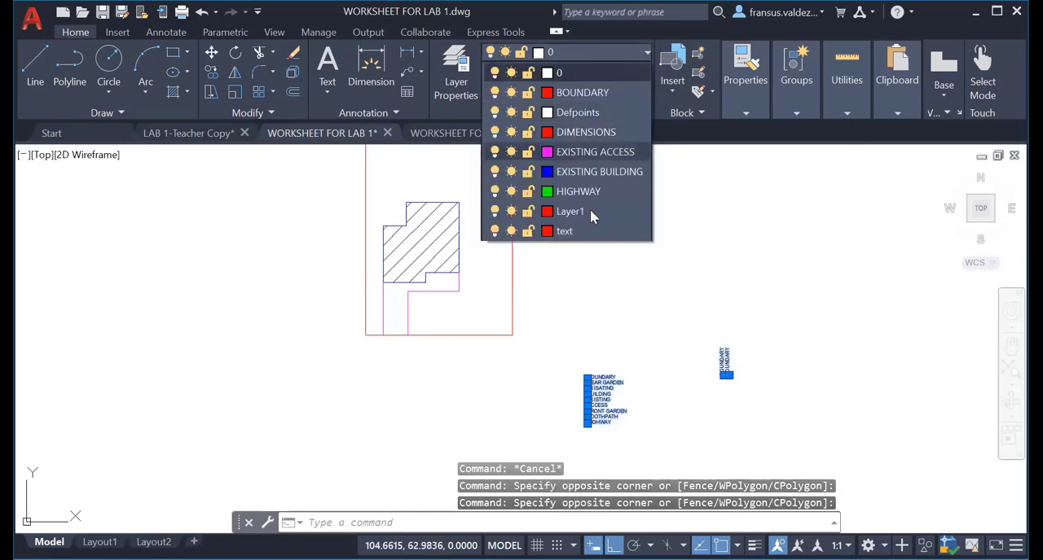
click(589, 236)
key(Escape)
key(Escape)
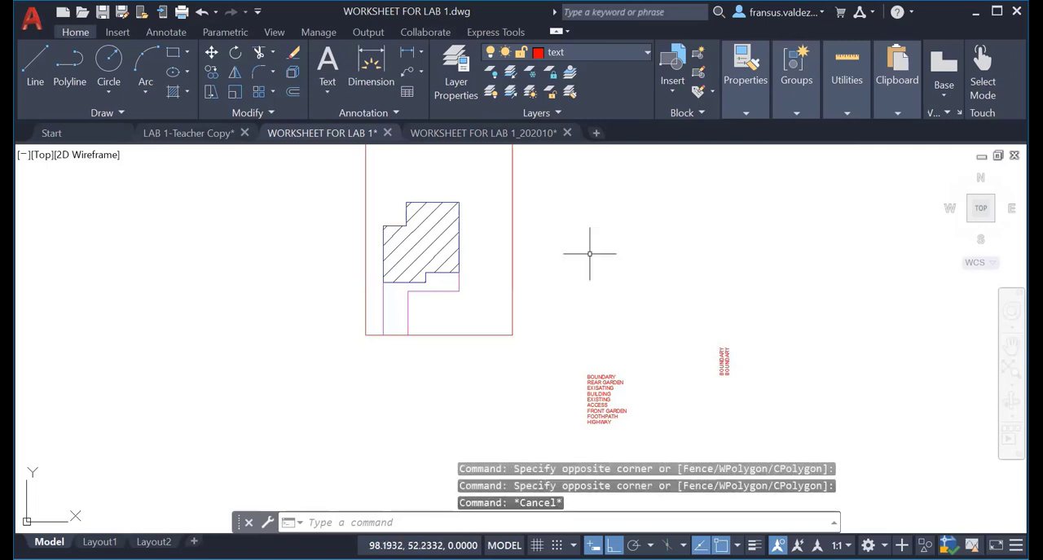
Move the horizontal BOUNDARY label, with Ortho off, to just inside the middle of the site boundary's top edge.
scroll(630, 342, up, 4)
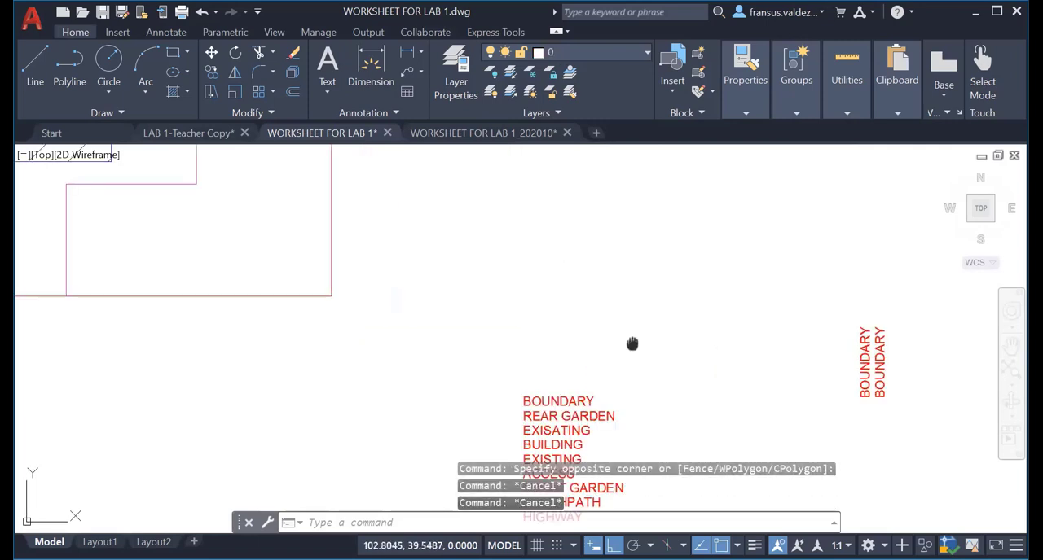
middle_drag(633, 344, 671, 245)
scroll(677, 272, down, 4)
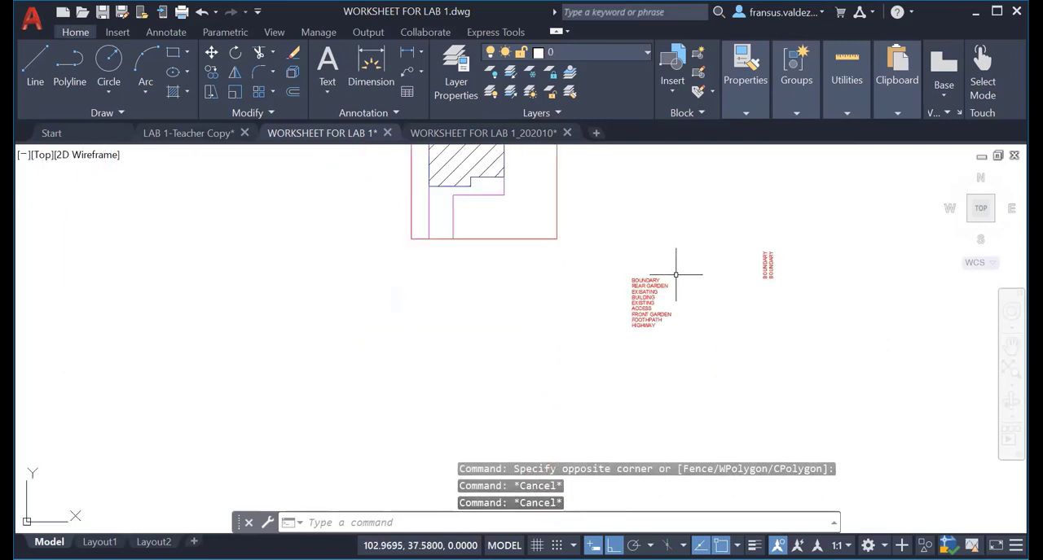
scroll(653, 302, up, 4)
text(m)
key(Return)
click(629, 246)
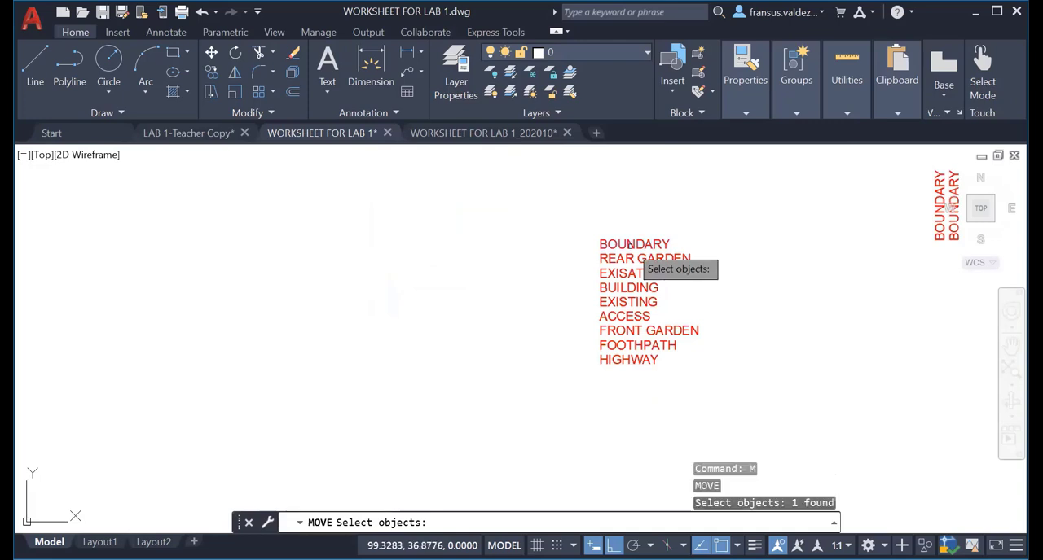
key(Return)
click(600, 241)
scroll(540, 195, down, 7)
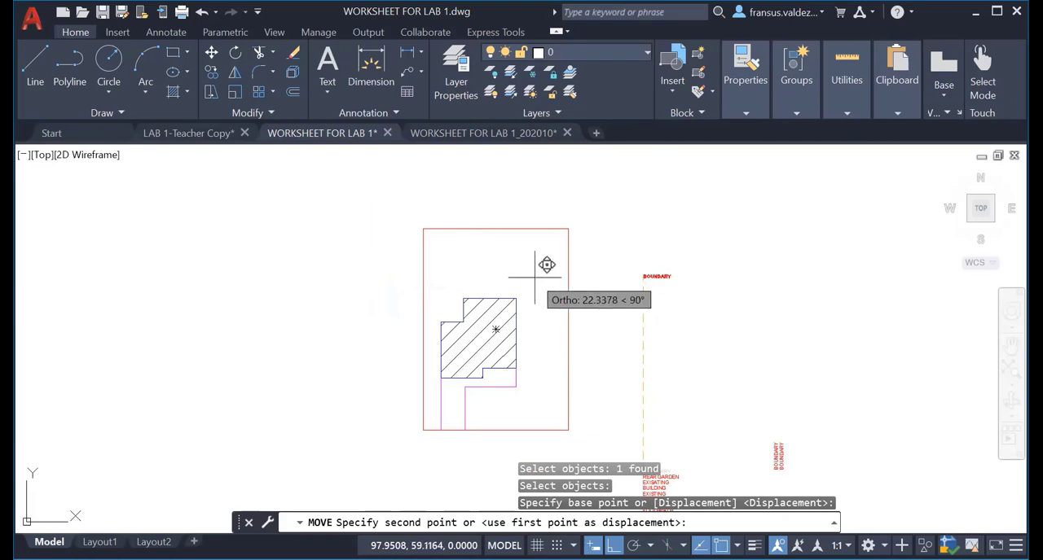
key(F8)
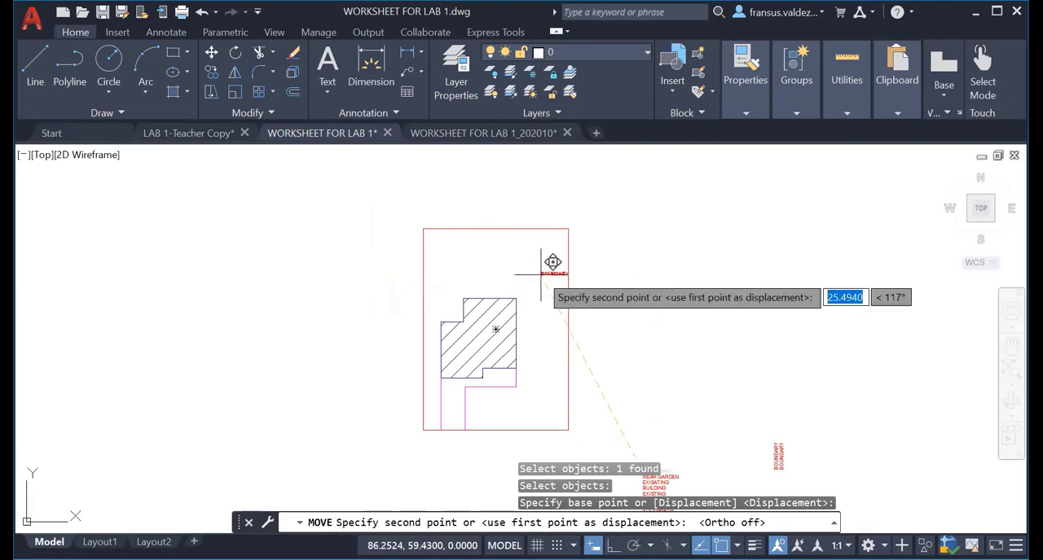
scroll(491, 226, up, 4)
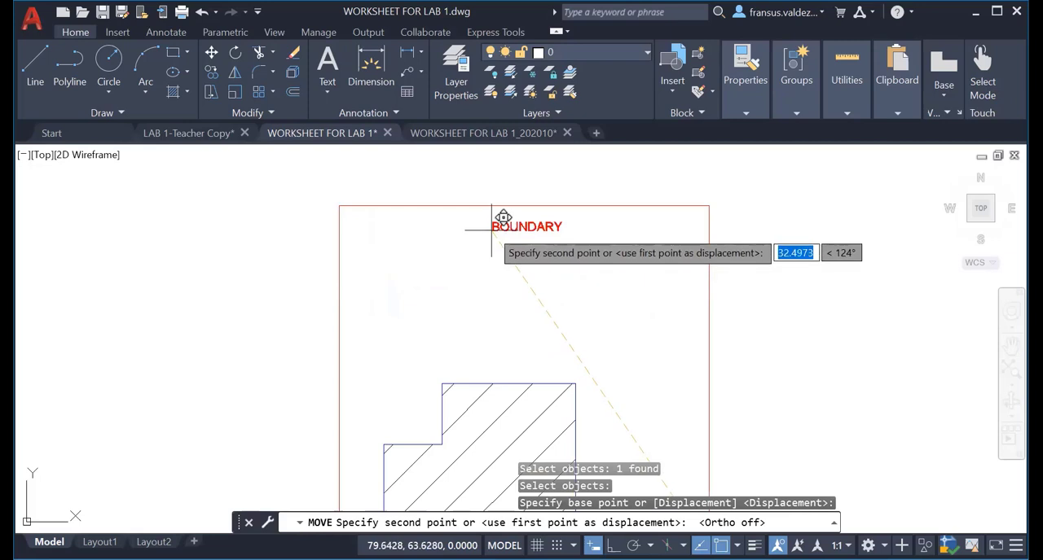
scroll(499, 220, up, 4)
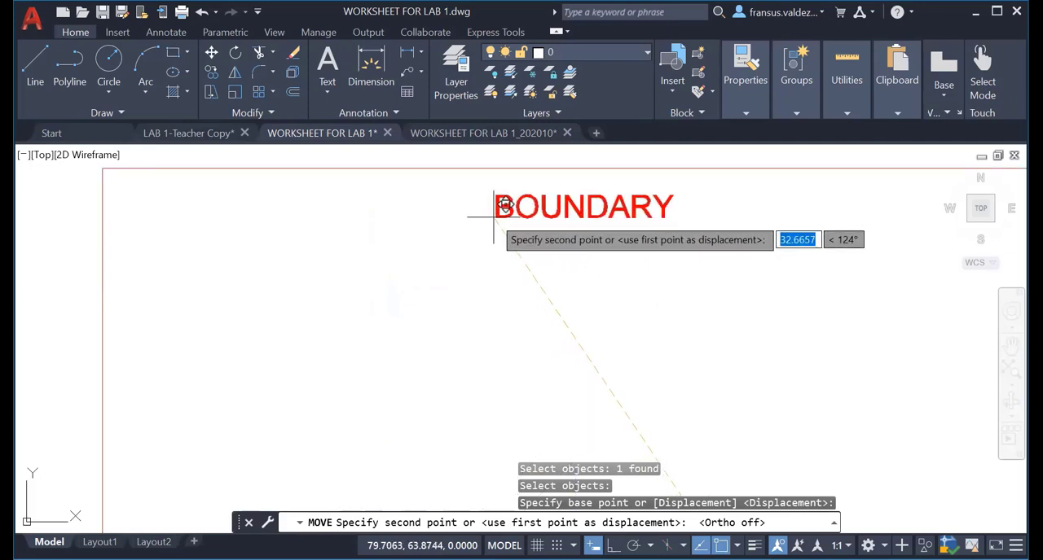
click(491, 220)
Move the REAR GARDEN label into the space between the BOUNDARY label and the hatched building.
scroll(602, 244, down, 6)
middle_drag(617, 337, 551, 52)
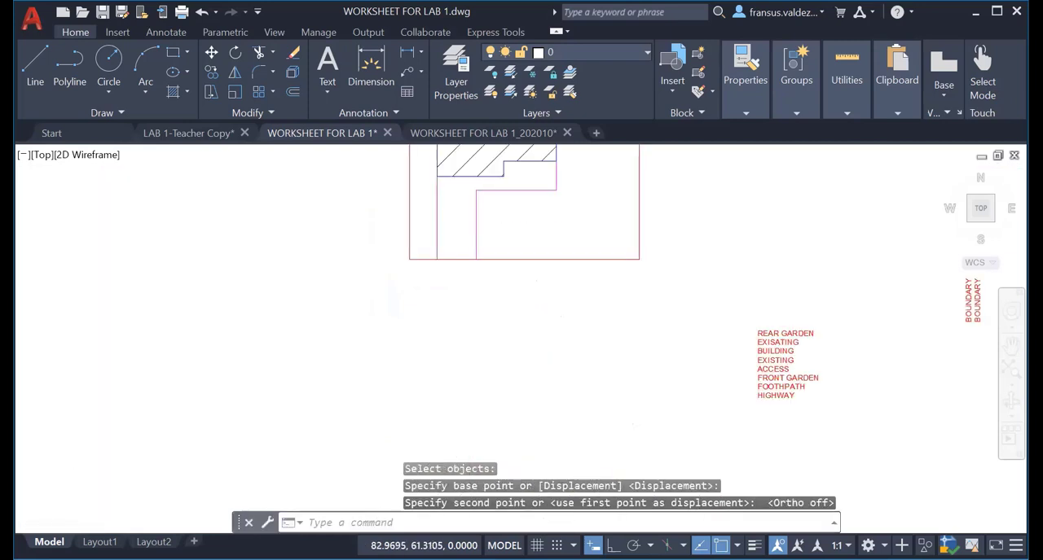
scroll(682, 373, down, 4)
scroll(693, 300, up, 6)
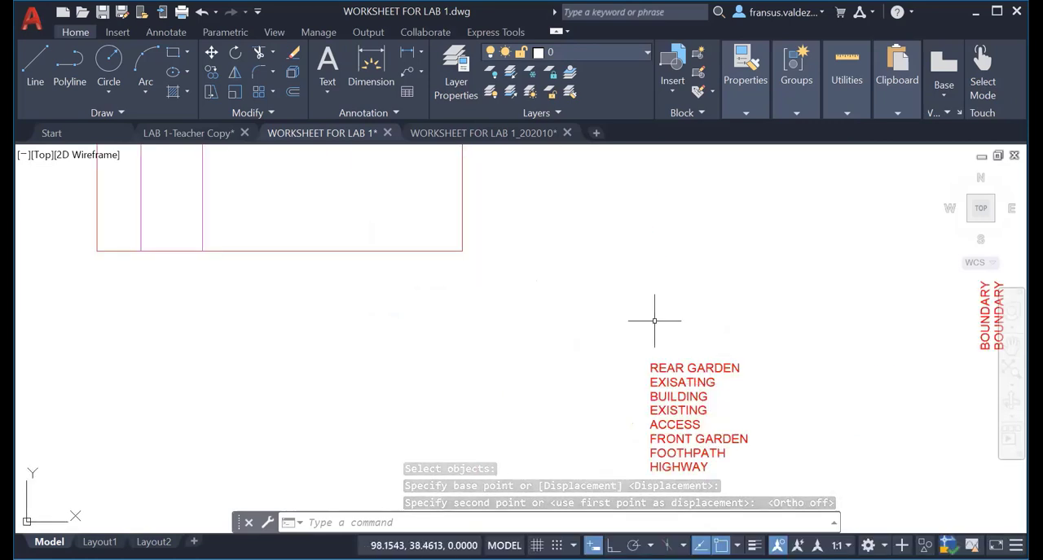
key(Return)
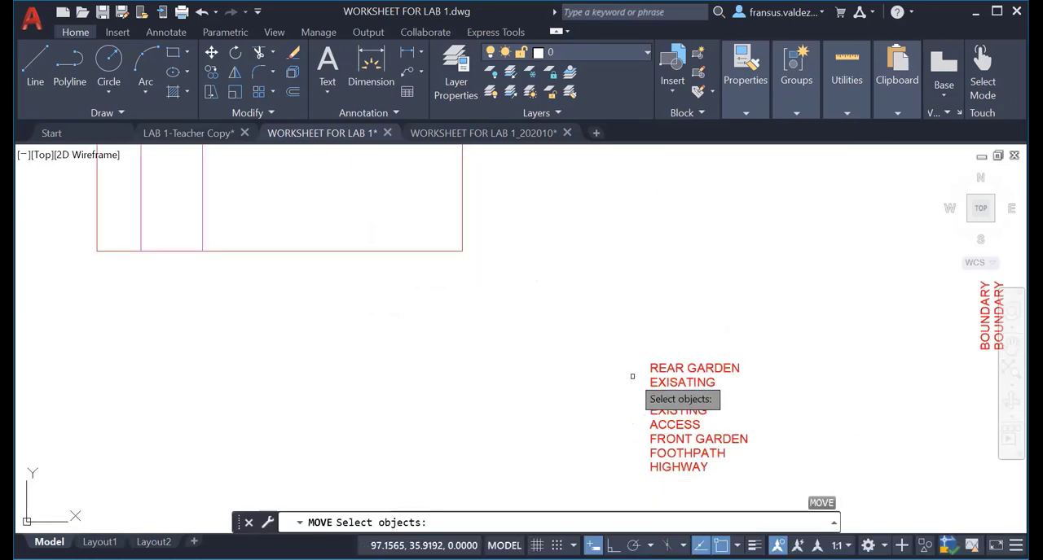
scroll(632, 376, up, 3)
click(676, 360)
key(Return)
click(676, 361)
scroll(428, 278, down, 3)
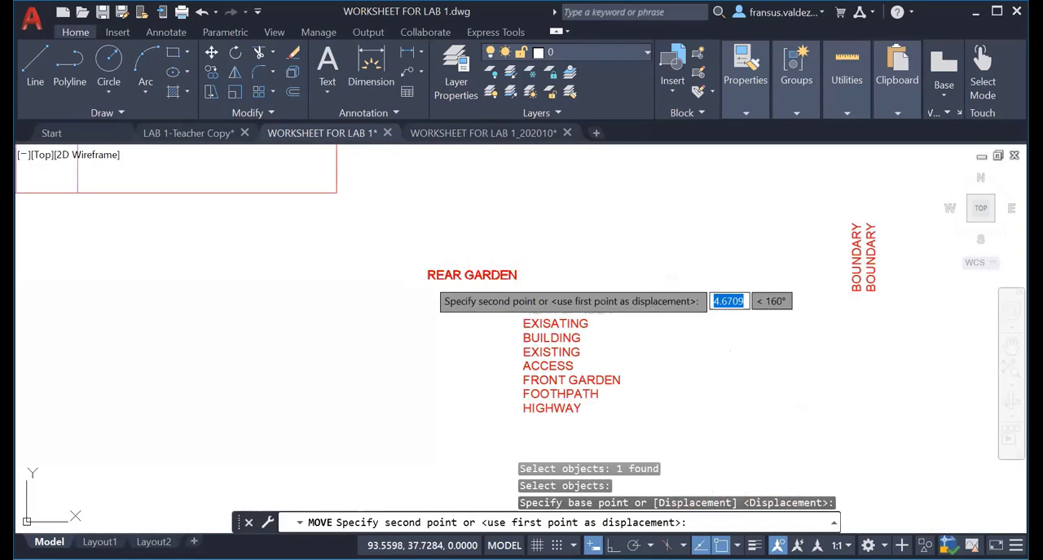
middle_drag(428, 277, 686, 505)
scroll(470, 373, down, 2)
middle_drag(470, 372, 572, 474)
scroll(510, 348, up, 2)
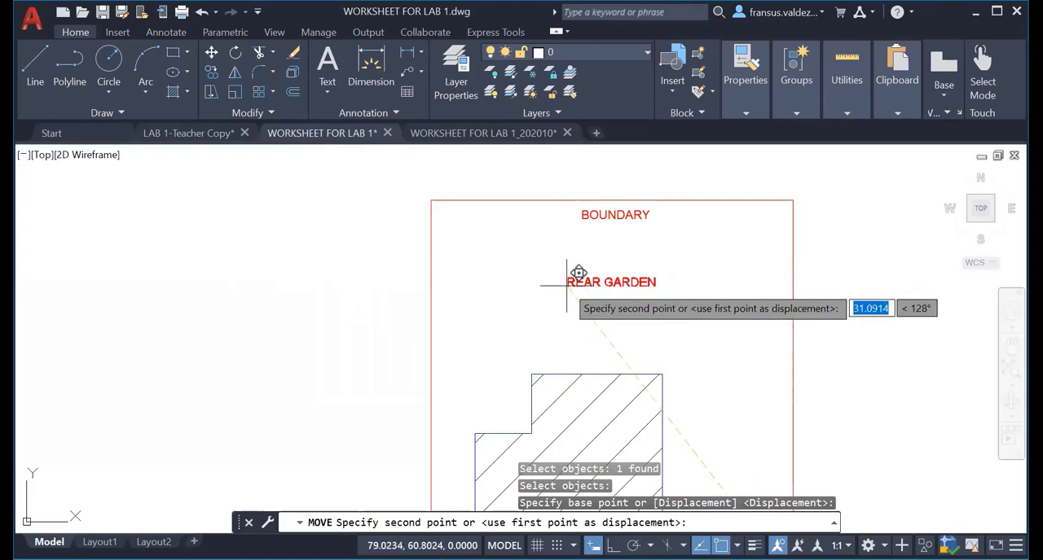
click(567, 286)
Correct the misspelled label EXISATING to EXISTING and end text editing.
scroll(658, 326, down, 3)
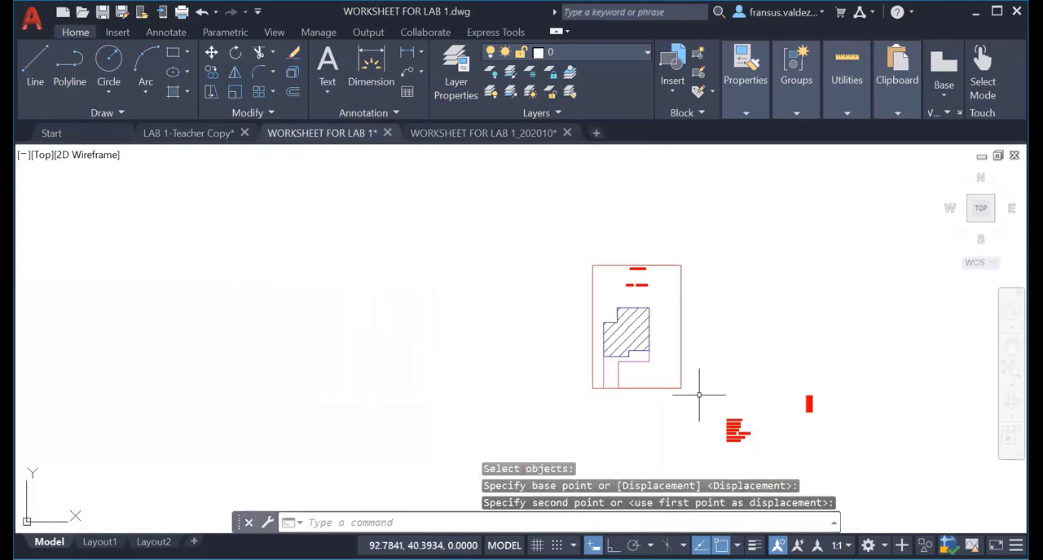
middle_drag(698, 396, 615, 296)
scroll(651, 238, up, 8)
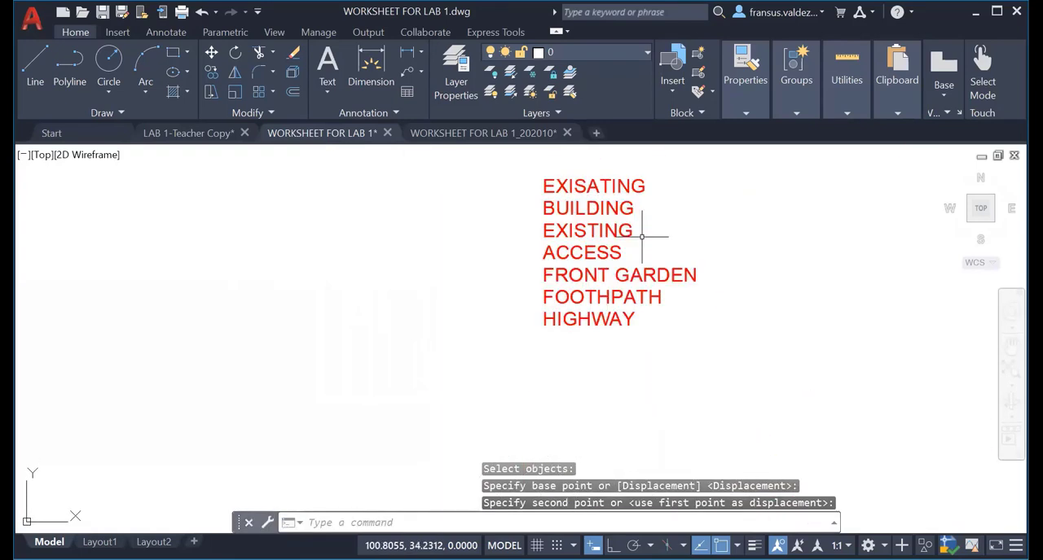
middle_drag(663, 233, 684, 399)
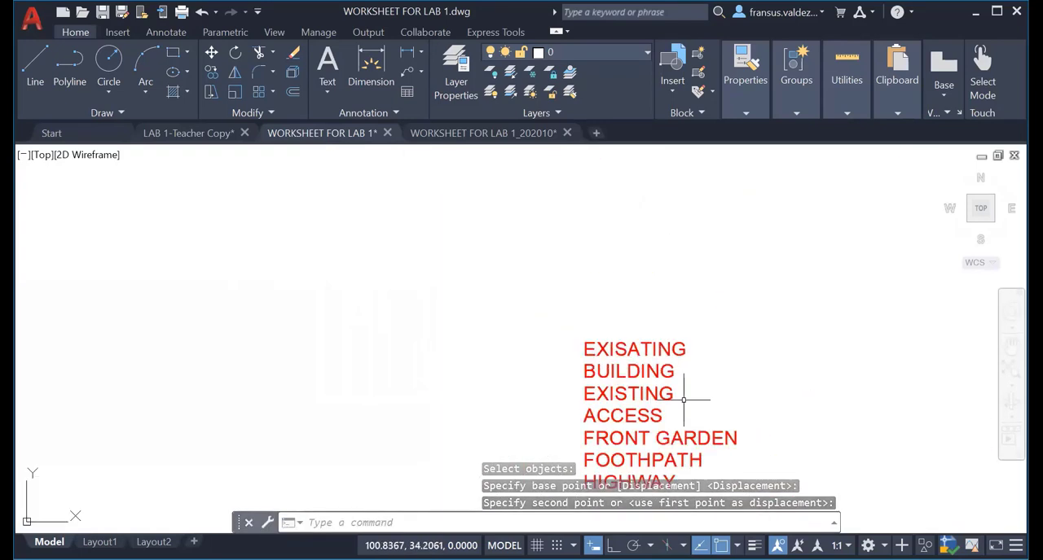
click(633, 349)
double_click(638, 351)
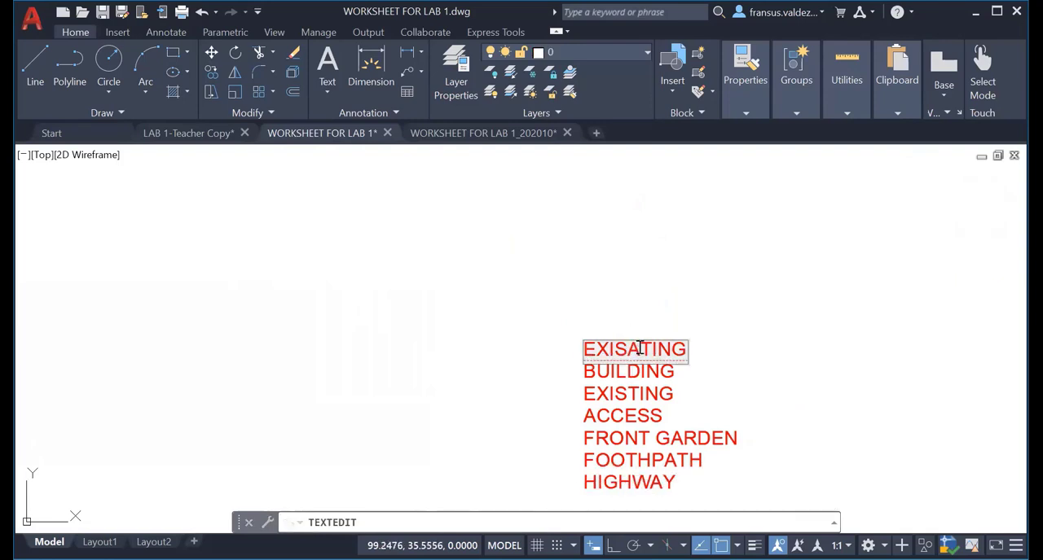
click(640, 349)
key(BackSpace)
click(717, 343)
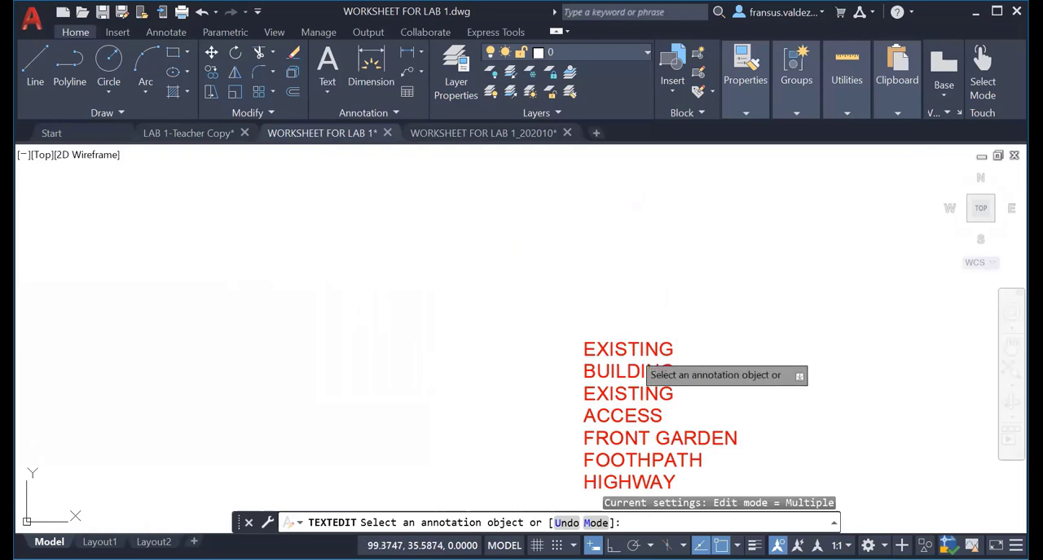
key(Escape)
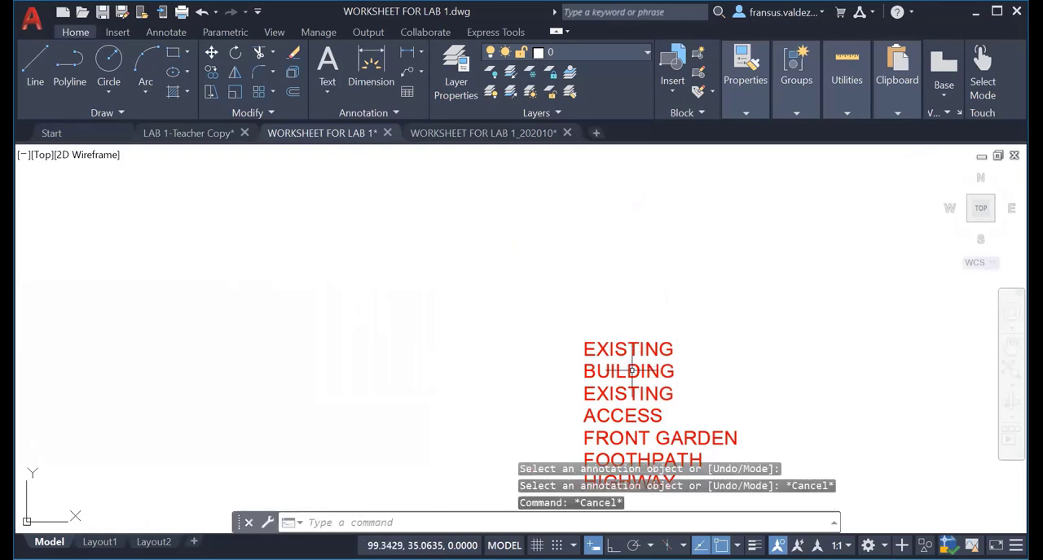
Move the EXISTING and BUILDING labels together into the middle of the hatched building.
text(m)
key(Return)
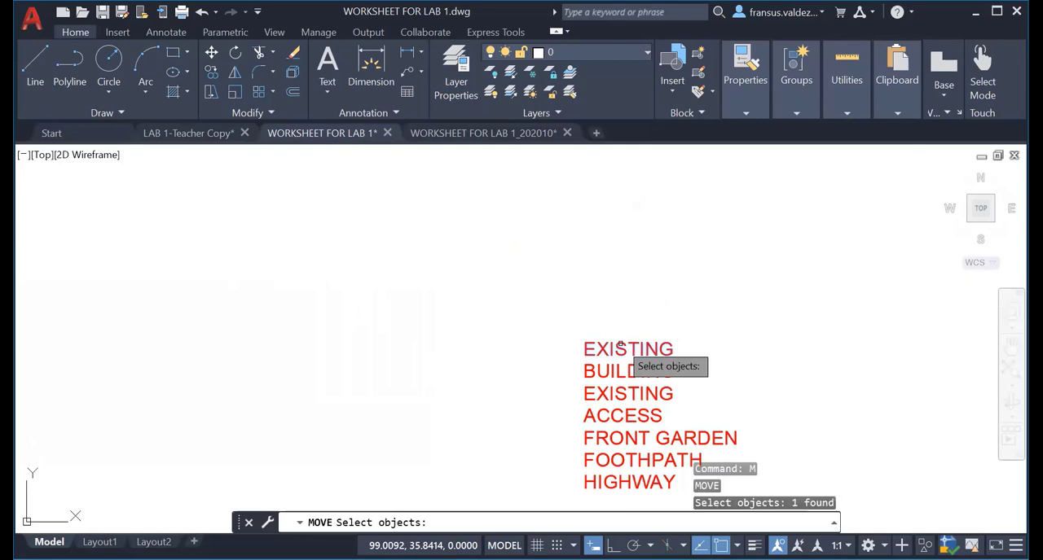
click(617, 351)
click(618, 368)
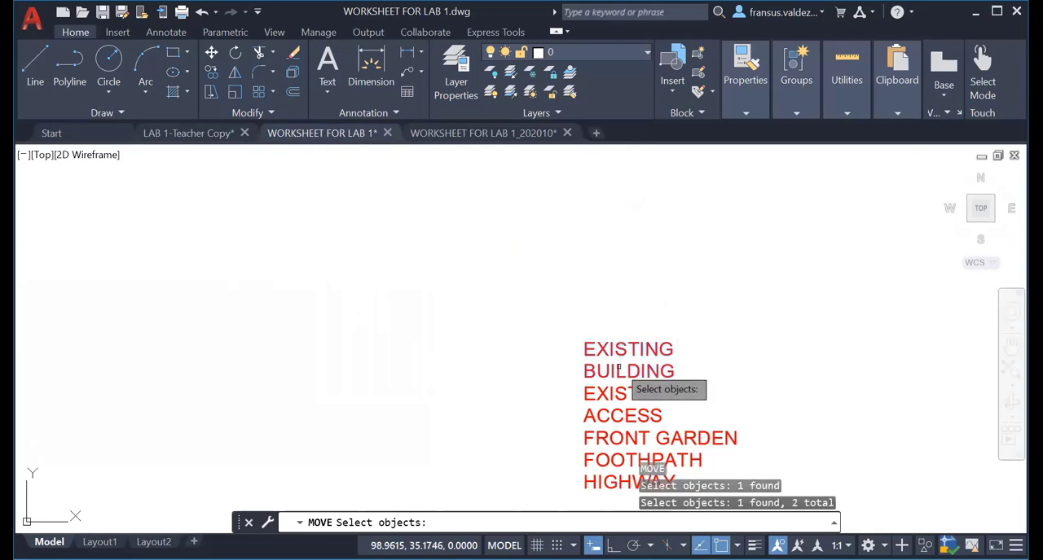
key(Return)
click(582, 354)
scroll(419, 233, down, 2)
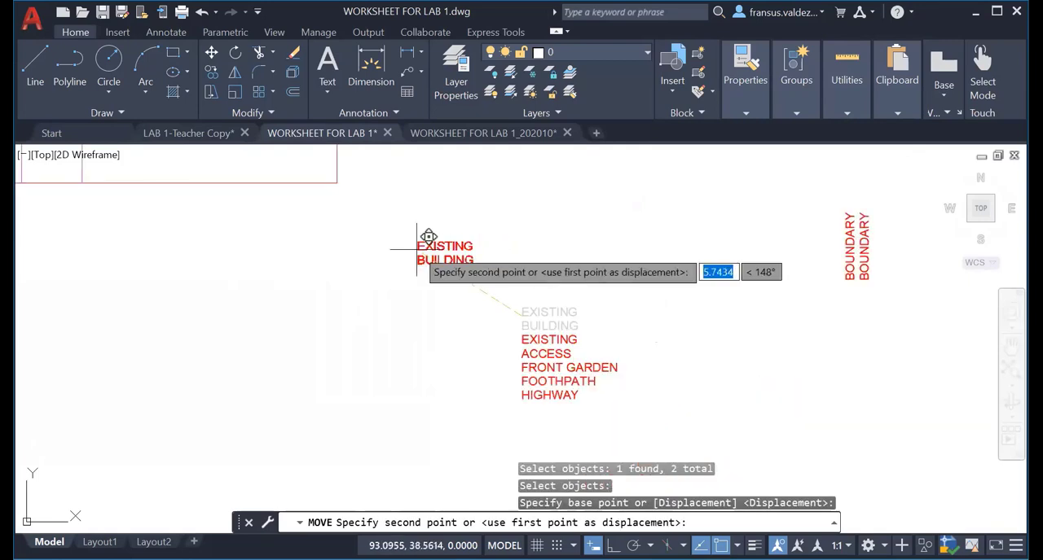
mouse_move(419, 233)
middle_down()
mouse_move(416, 250)
mouse_move(641, 391)
middle_up()
middle_drag(302, 255, 599, 478)
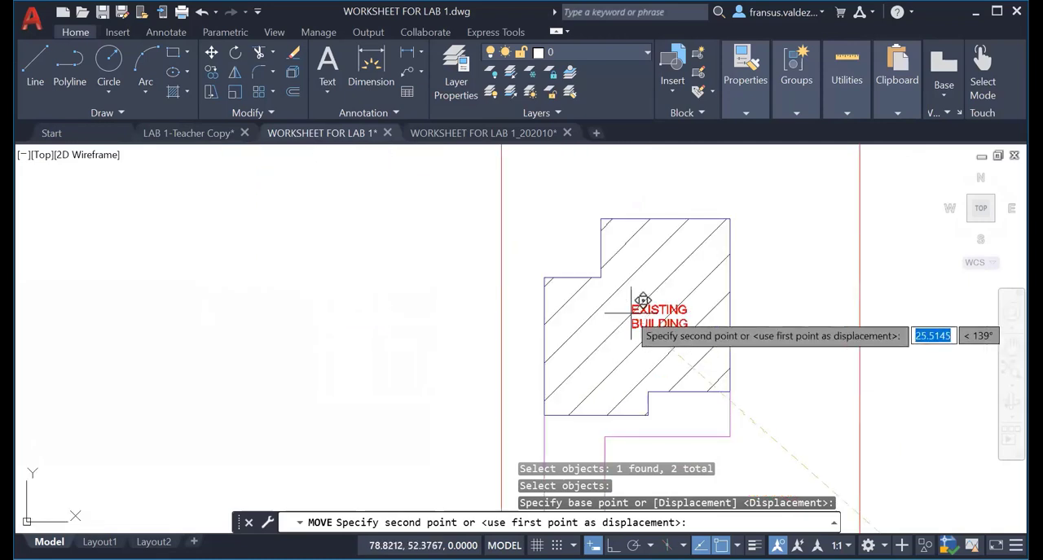
scroll(625, 313, up, 2)
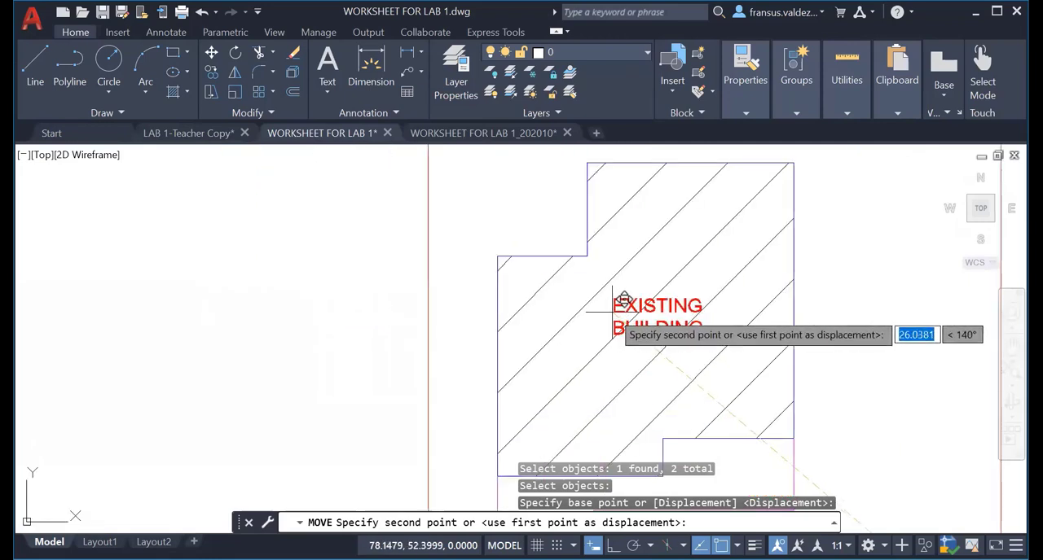
click(613, 312)
Move the remaining EXISTING label and the ACCESS label together into the vertical access path below the building's left side.
scroll(677, 394, down, 2)
middle_drag(677, 394, 644, 315)
middle_drag(703, 409, 643, 305)
middle_drag(782, 328, 494, 351)
scroll(510, 415, up, 3)
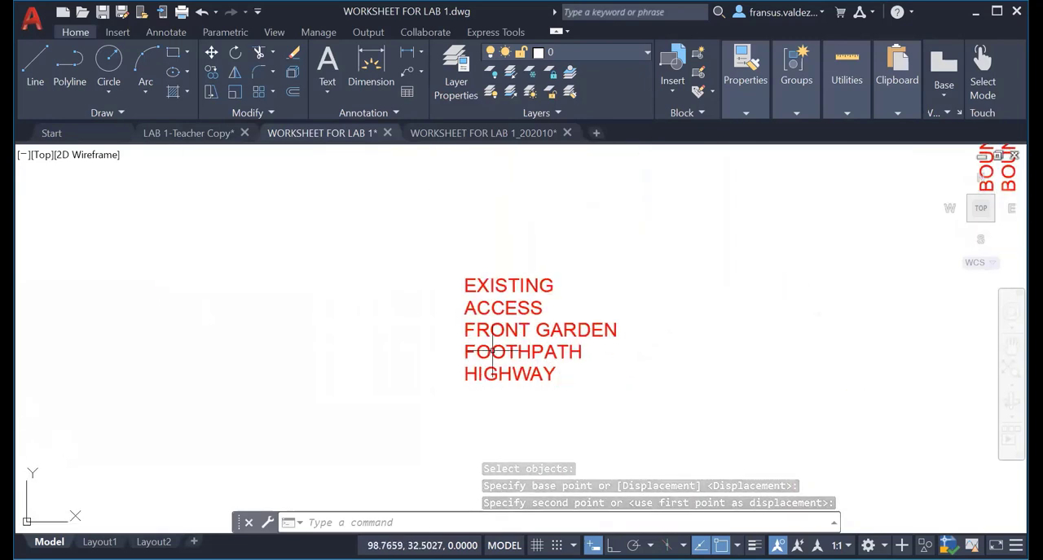
text(m)
key(Return)
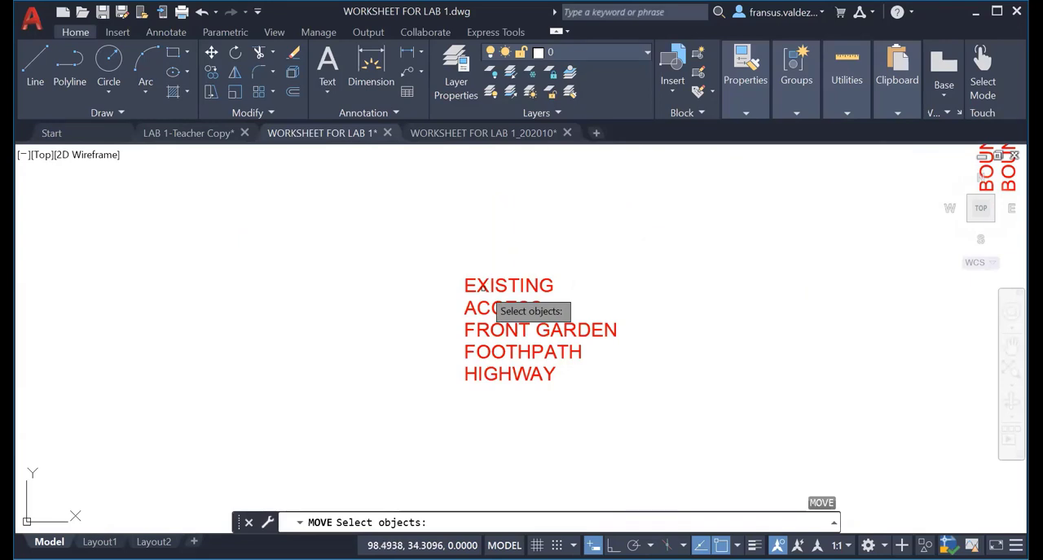
click(484, 288)
click(484, 309)
key(Return)
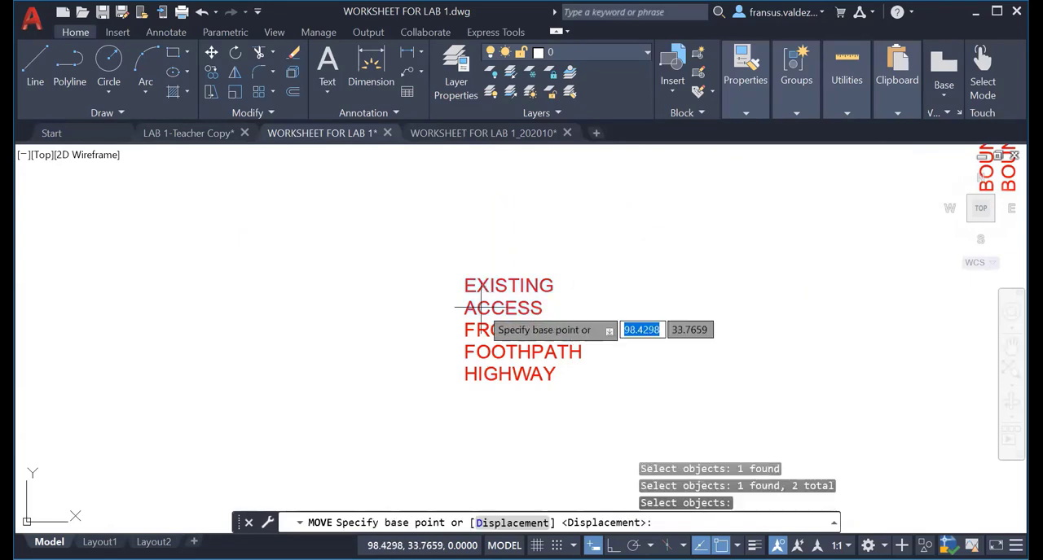
click(484, 308)
scroll(562, 342, down, 4)
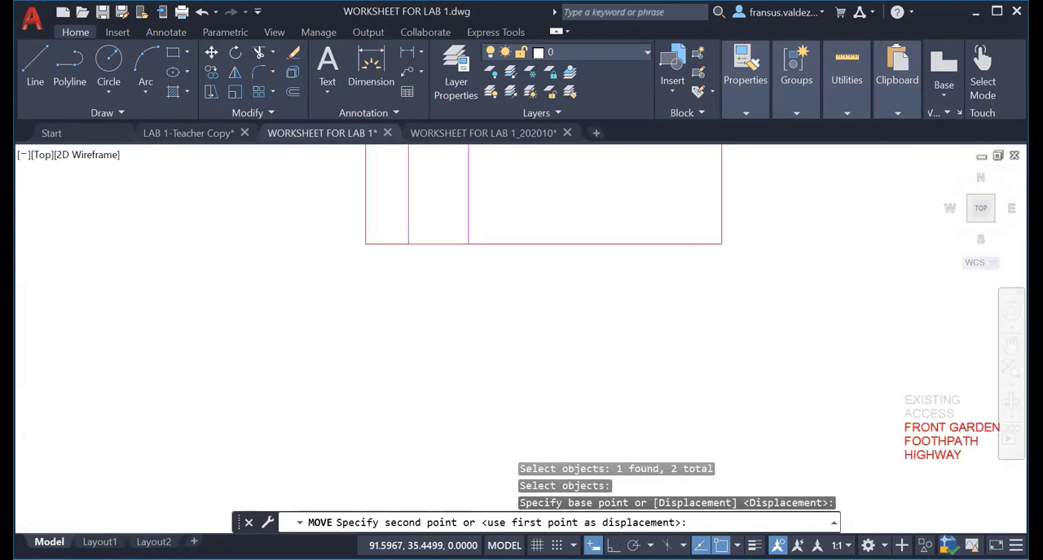
scroll(501, 371, up, 4)
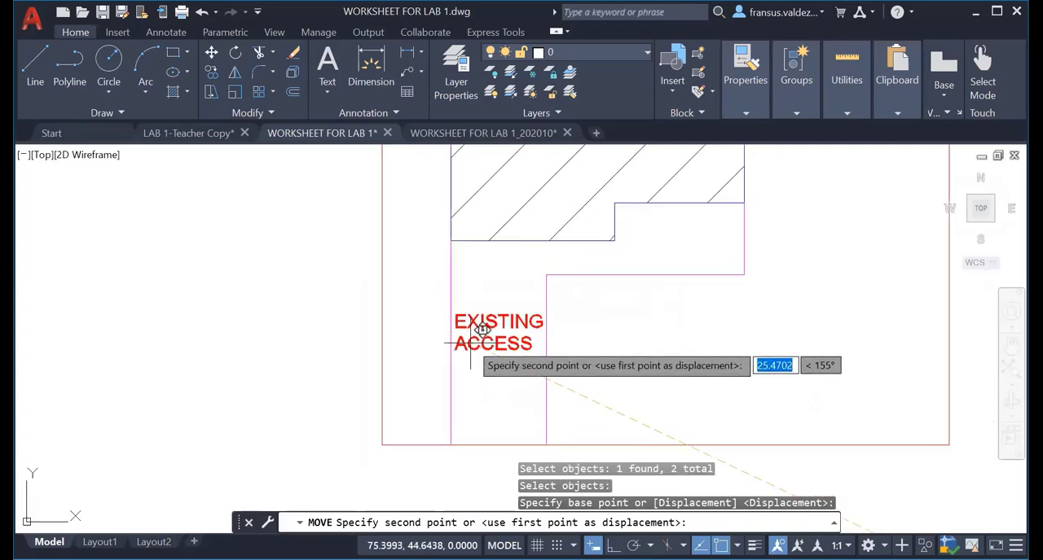
click(470, 343)
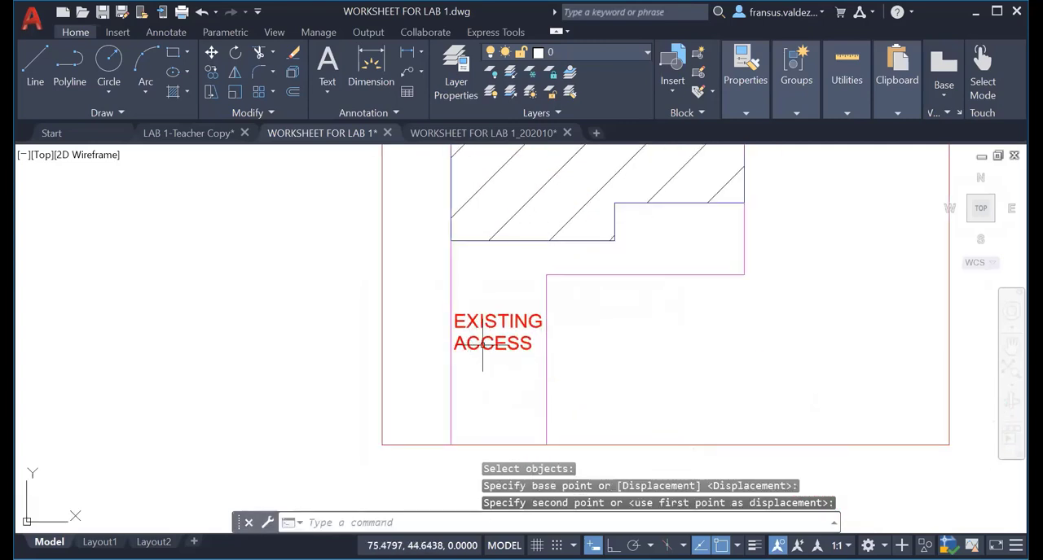
Move the FRONT GARDEN label into the open area inside the boundary, below the building and right of the access path.
scroll(768, 396, down, 2)
middle_drag(769, 396, 302, 354)
scroll(618, 448, down, 1)
middle_drag(618, 448, 587, 361)
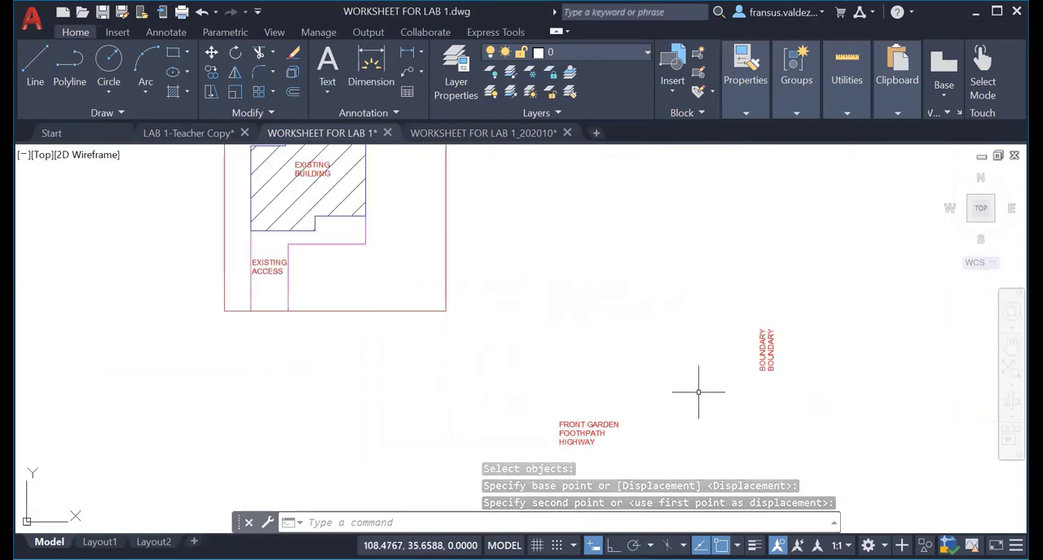
mouse_move(664, 409)
middle_down()
mouse_move(680, 378)
mouse_move(685, 453)
mouse_move(681, 363)
middle_up()
scroll(680, 378, up, 2)
scroll(668, 360, up, 1)
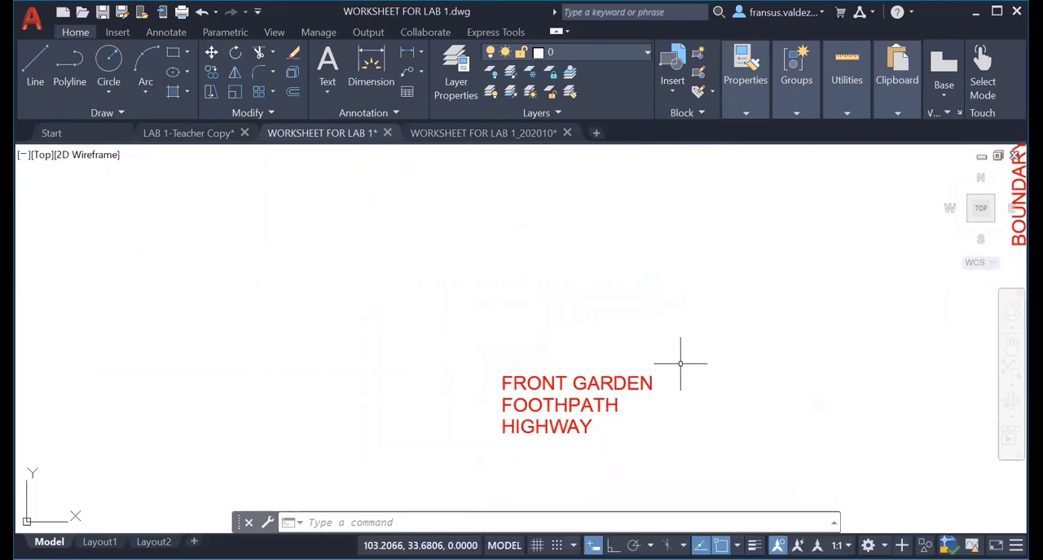
text(M)
key(Return)
click(575, 383)
key(Return)
click(577, 383)
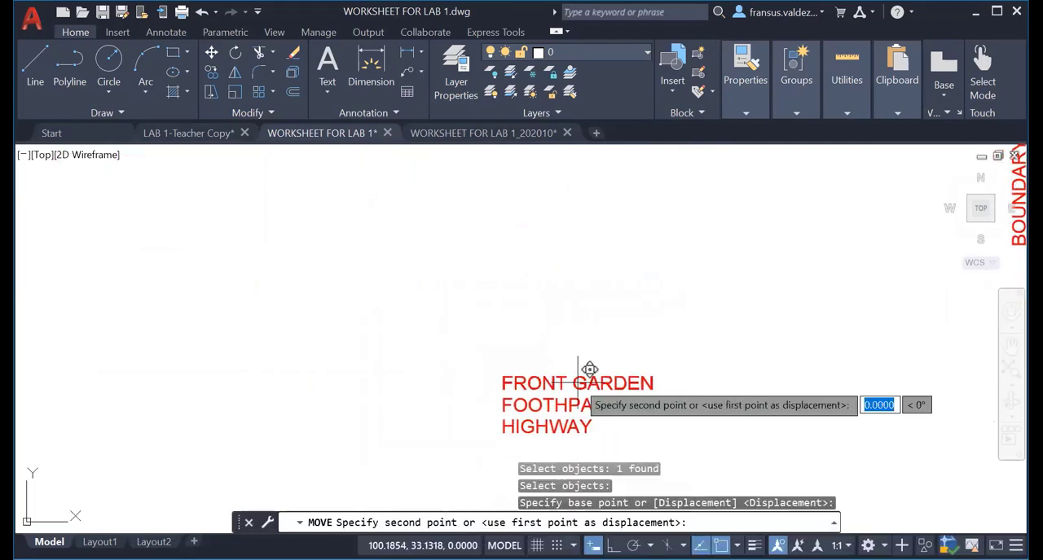
scroll(305, 255, down, 2)
middle_drag(304, 256, 687, 450)
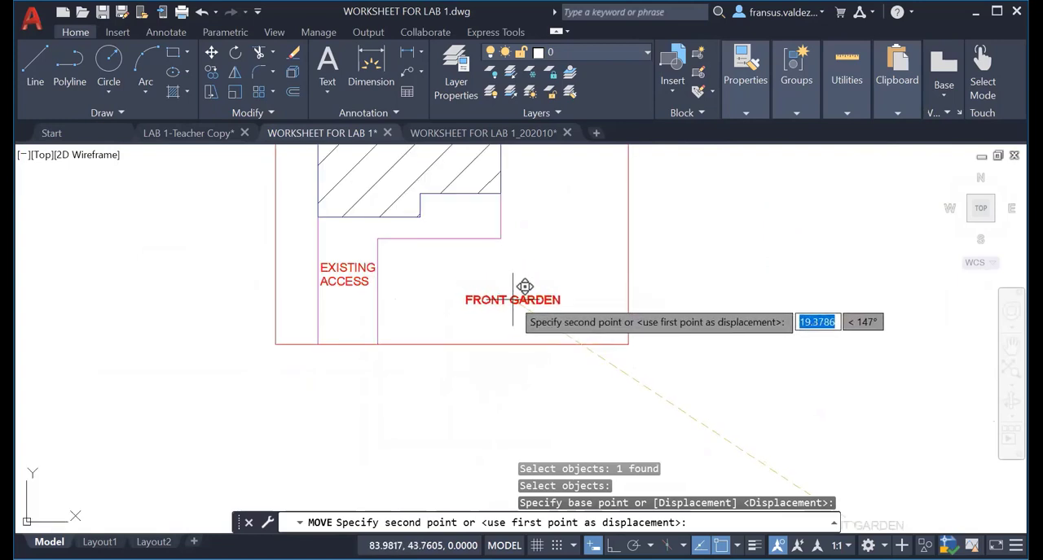
click(523, 286)
Move the FOOTHPATH label to just below the middle of the site boundary's bottom edge.
scroll(605, 431, down, 2)
middle_drag(605, 430, 530, 223)
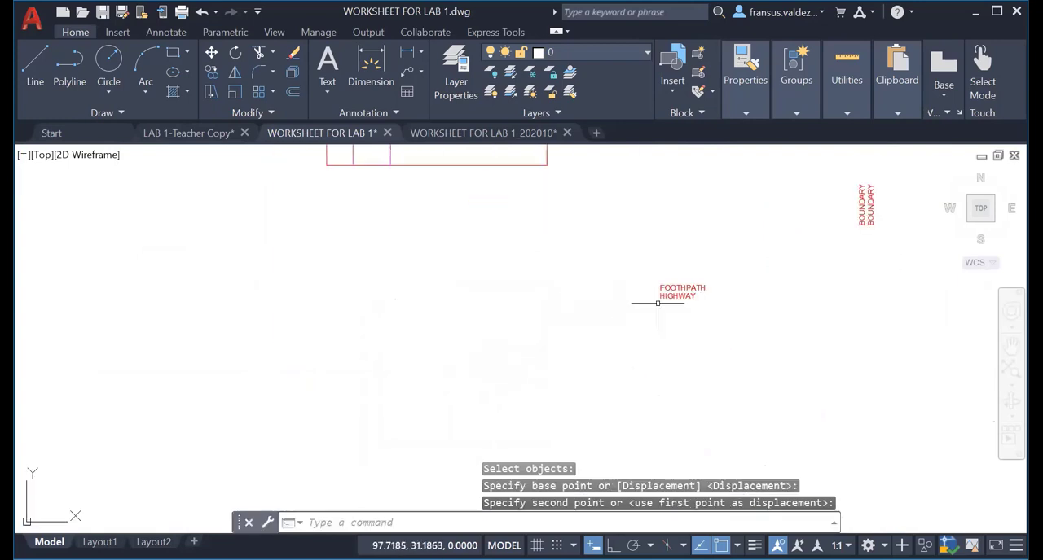
scroll(659, 295, up, 4)
middle_drag(655, 297, 565, 358)
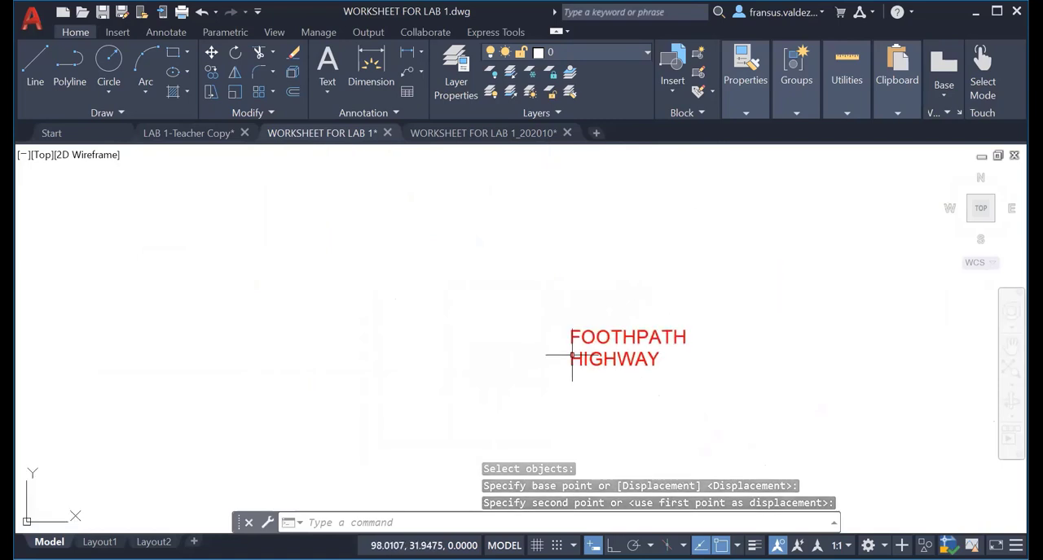
text(m)
key(Return)
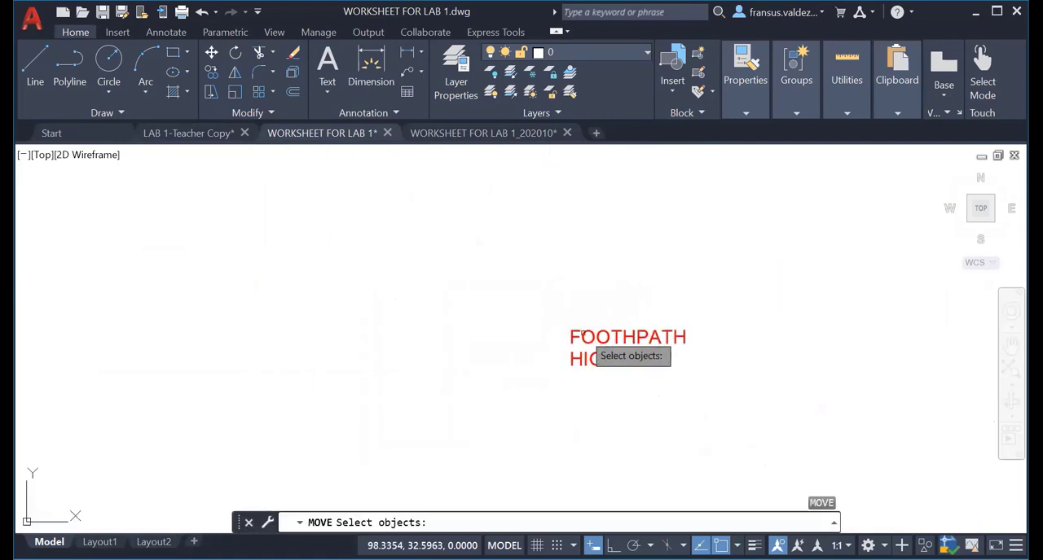
click(585, 343)
key(Return)
click(570, 342)
scroll(328, 273, down, 2)
middle_drag(318, 285, 500, 525)
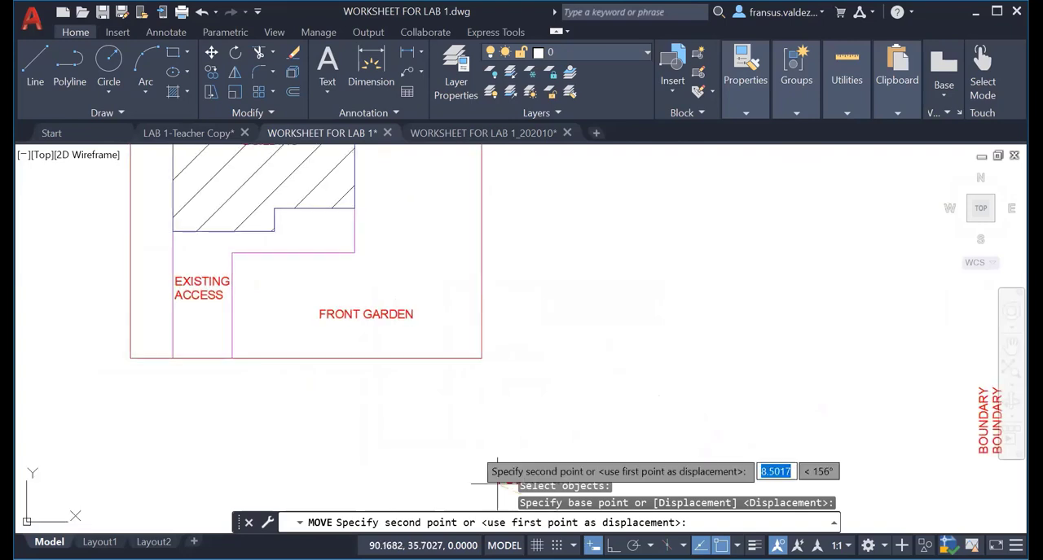
middle_drag(371, 389, 544, 290)
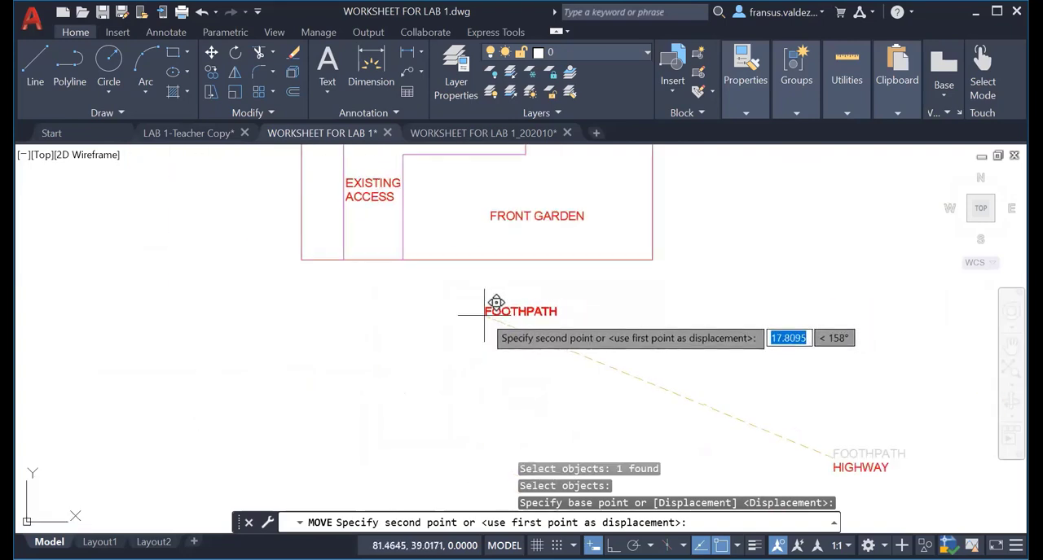
click(447, 291)
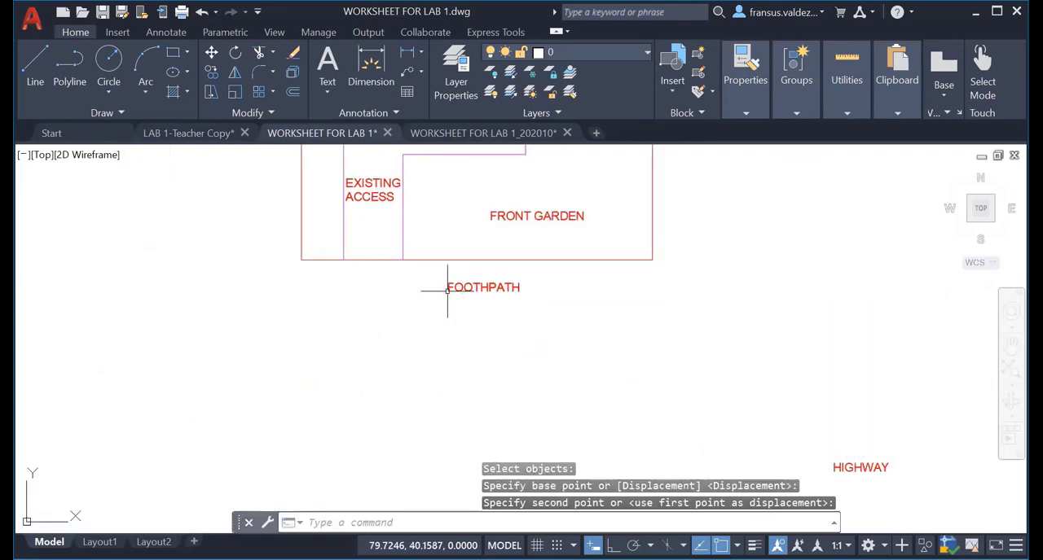
Move the HIGHWAY label to below the FOOTHPATH label, slightly to its left, and end the command.
scroll(476, 336, down, 2)
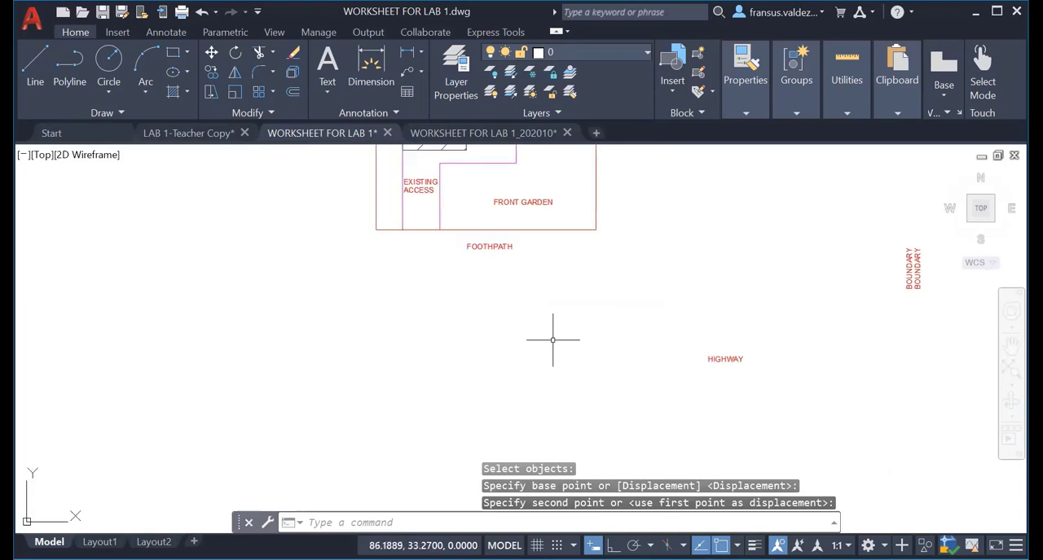
text(m)
key(Return)
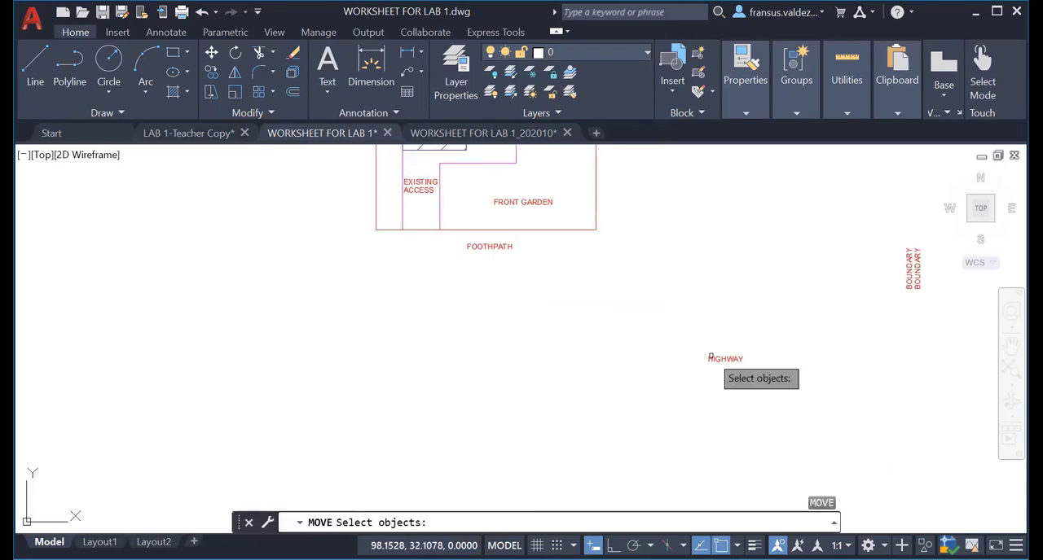
click(713, 359)
key(Return)
click(709, 353)
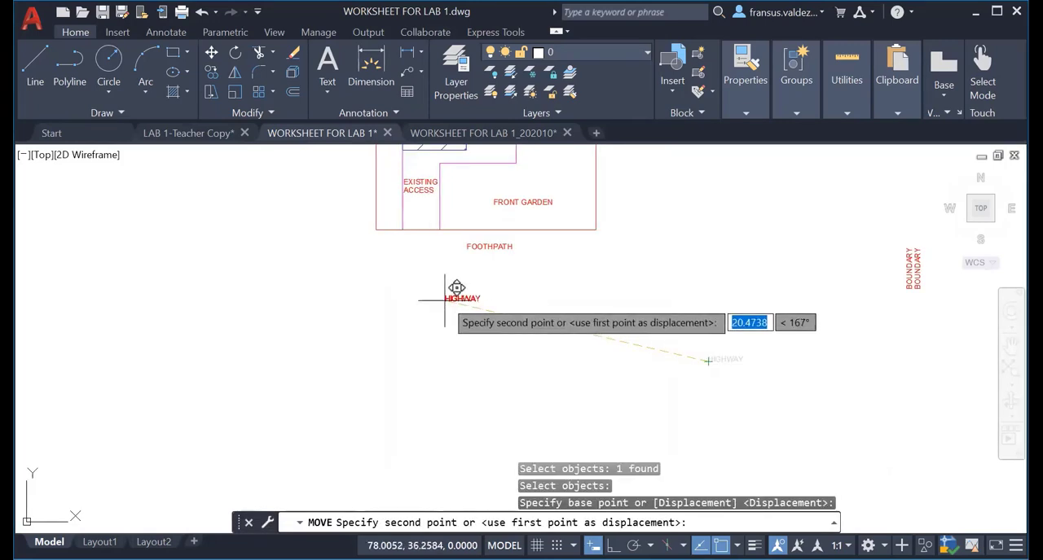
click(446, 299)
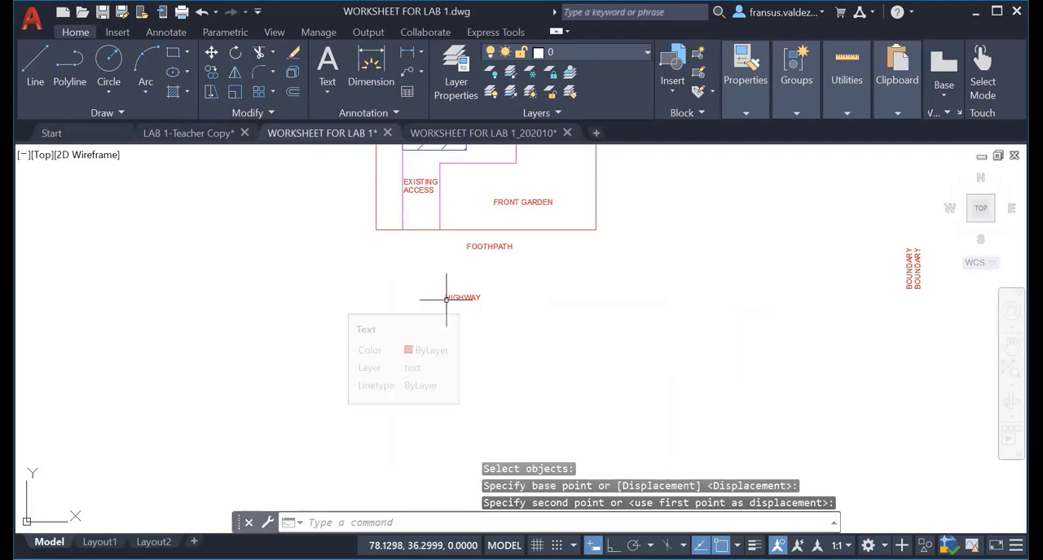
key(Escape)
key(Escape)
Draw a 1.8-unit line straight down from the site boundary's bottom-right corner.
middle_drag(518, 302, 469, 368)
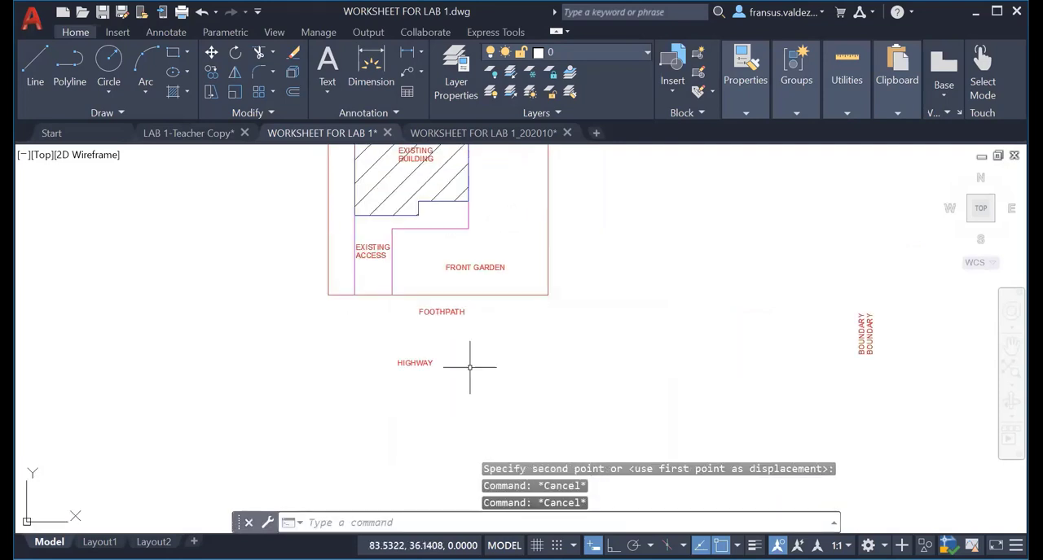
scroll(487, 324, up, 2)
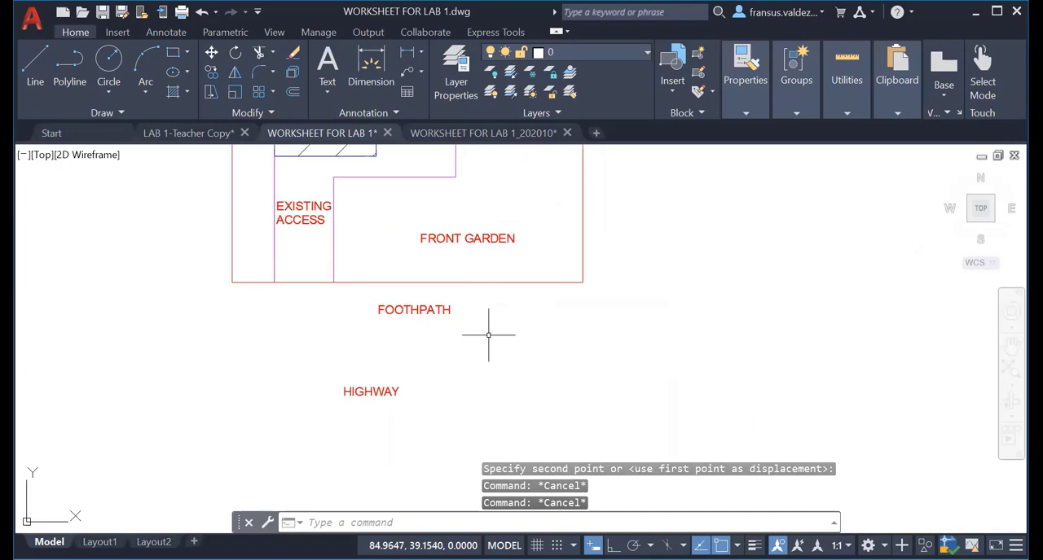
middle_drag(488, 334, 477, 317)
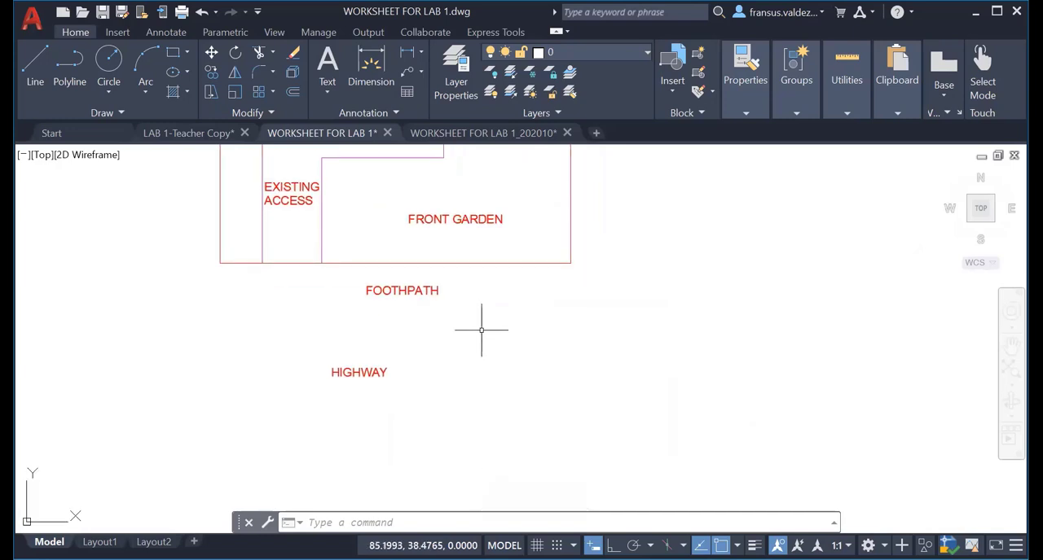
text(l)
key(Return)
click(570, 262)
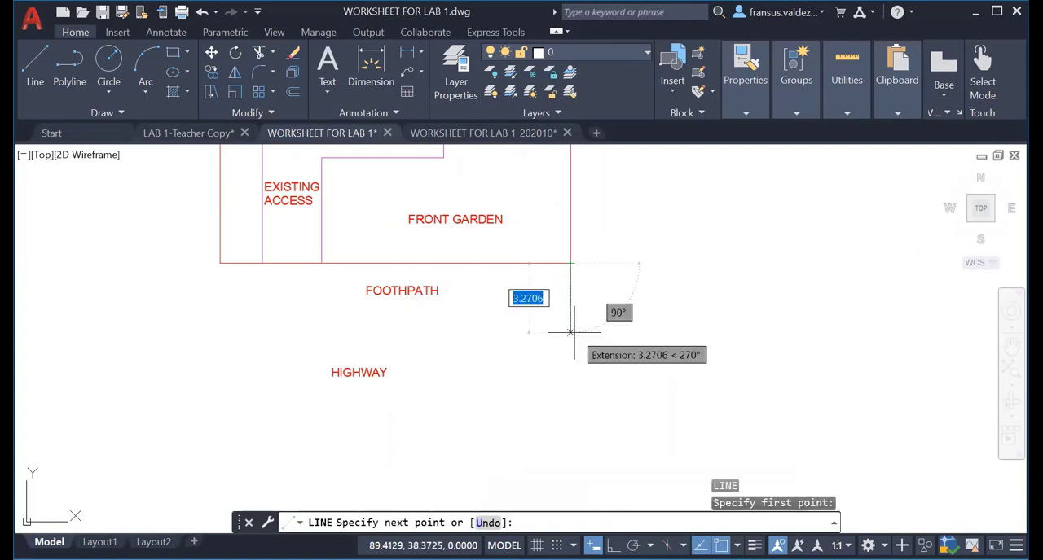
text(1.8)
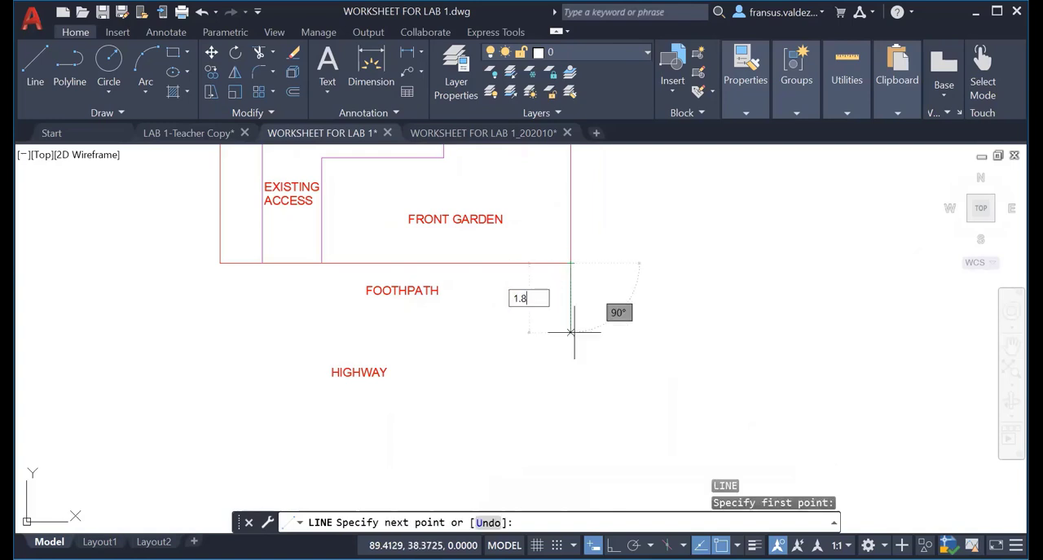
key(Return)
key(Escape)
key(Escape)
key(Escape)
With Ortho on, draw a horizontal line about 19.4 units long leftward from the short vertical line's lower end, below the FOOTHPATH label.
scroll(570, 308, up, 5)
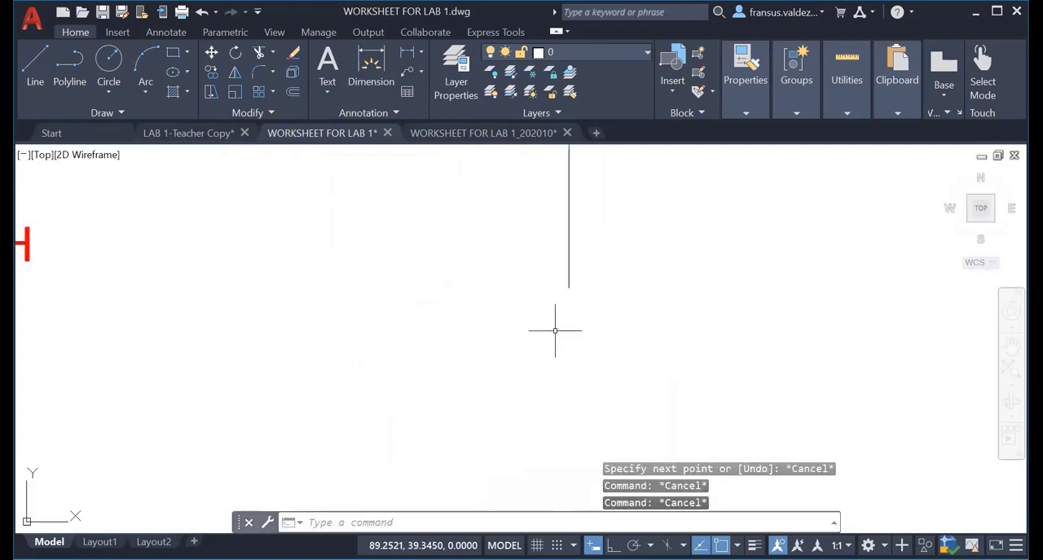
scroll(555, 331, down, 4)
key(Return)
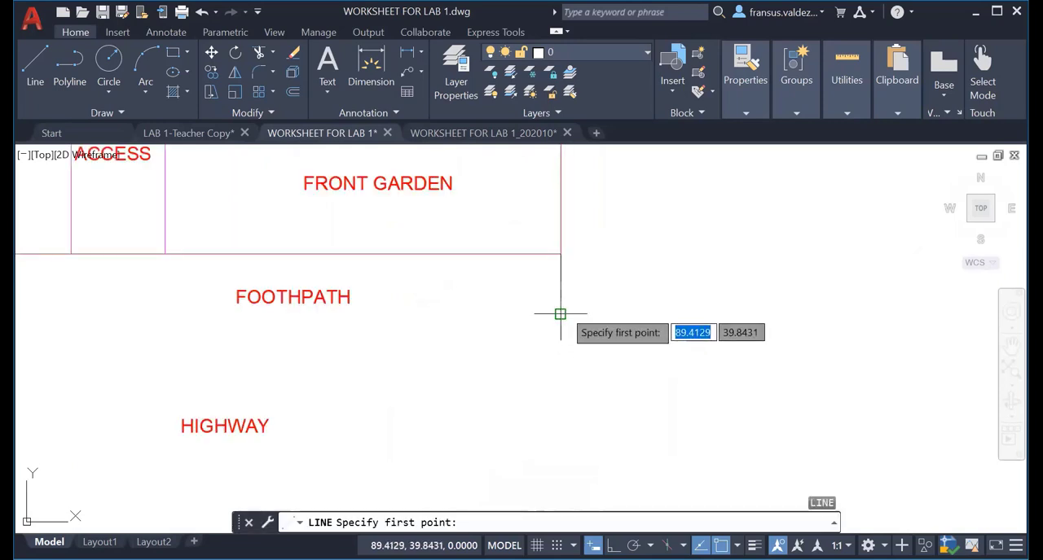
click(560, 314)
scroll(434, 321, down, 2)
middle_drag(374, 325, 511, 317)
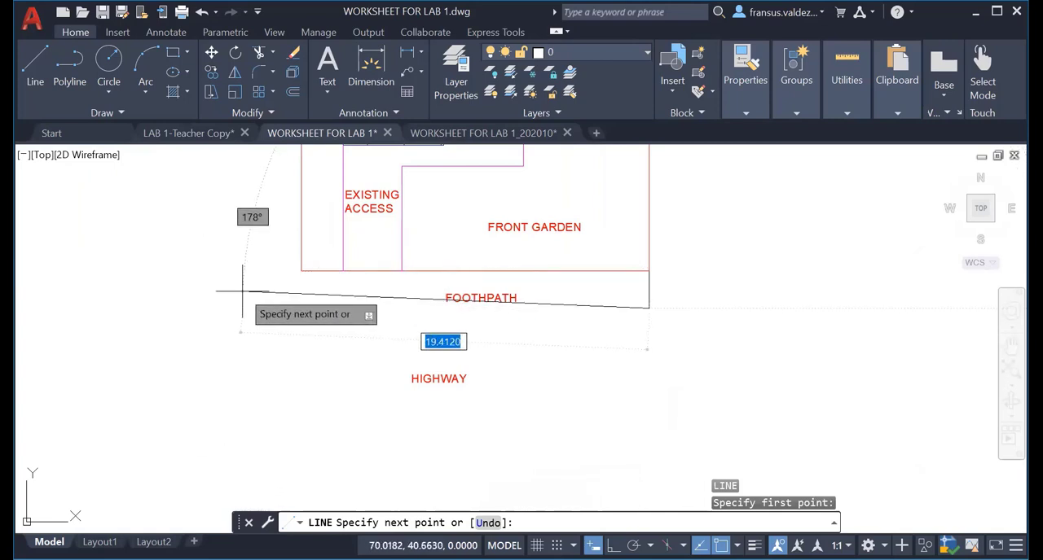
key(F8)
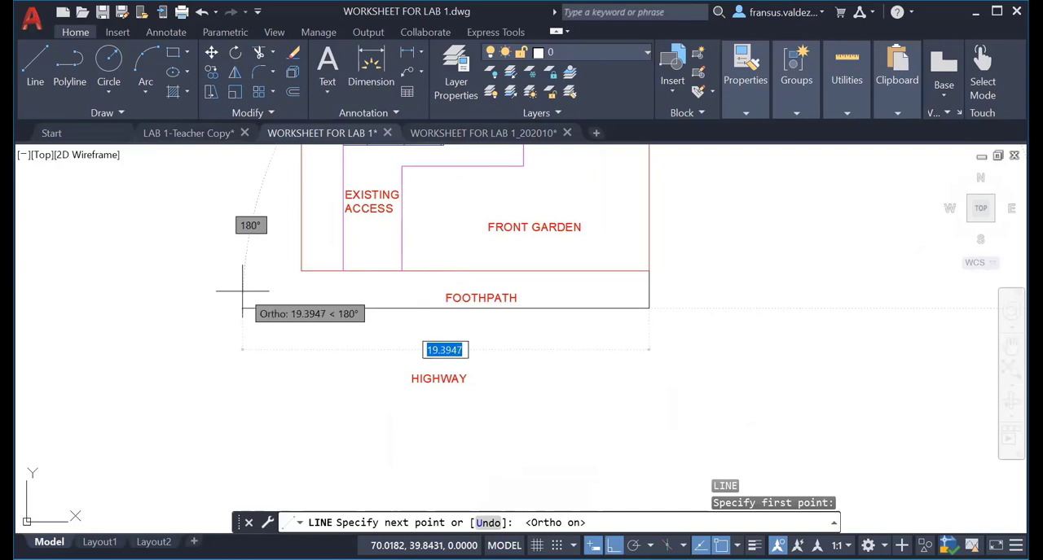
click(240, 295)
key(Escape)
key(Escape)
key(Escape)
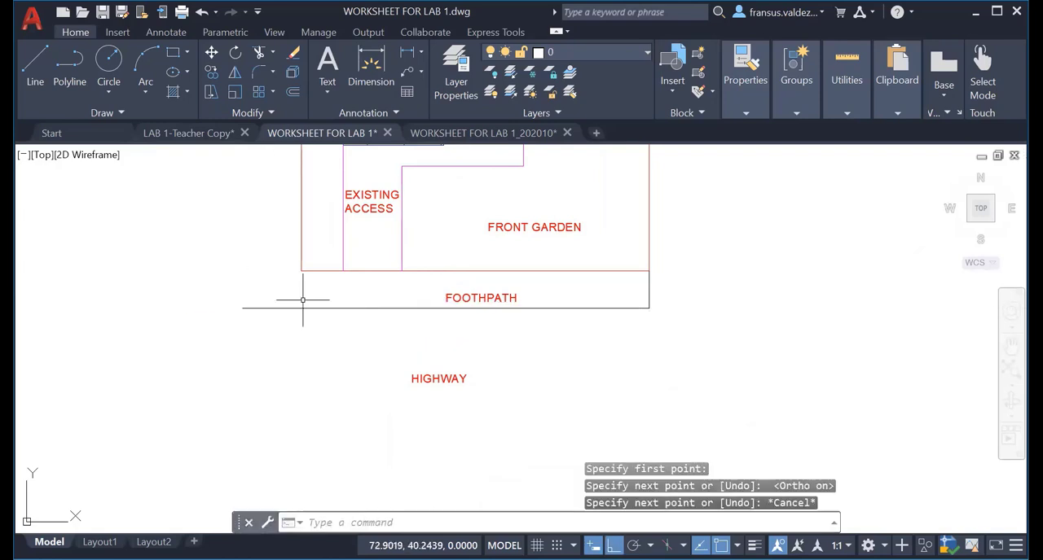
Erase the short vertical line below the site boundary's bottom-right corner.
click(648, 292)
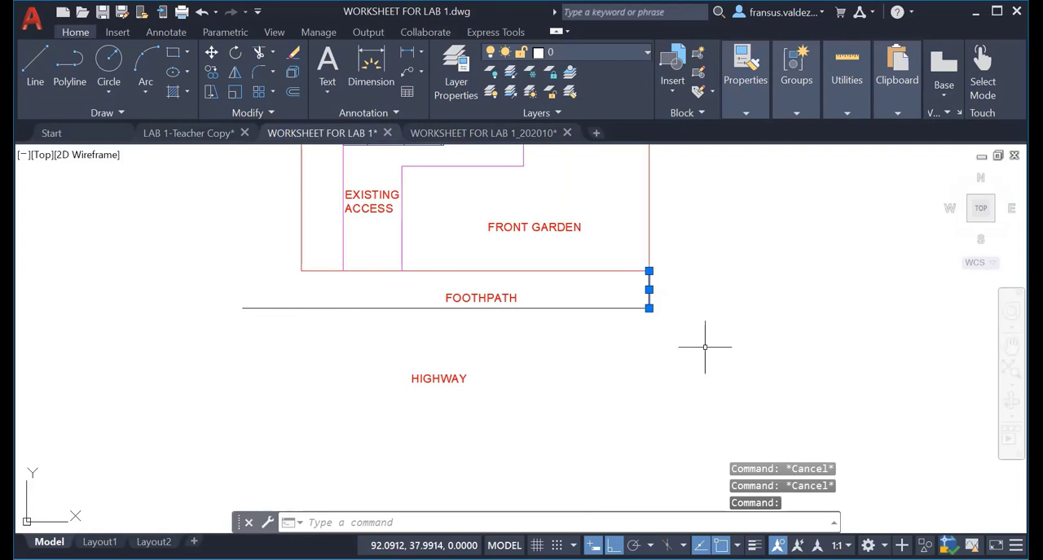
text(E)
key(Return)
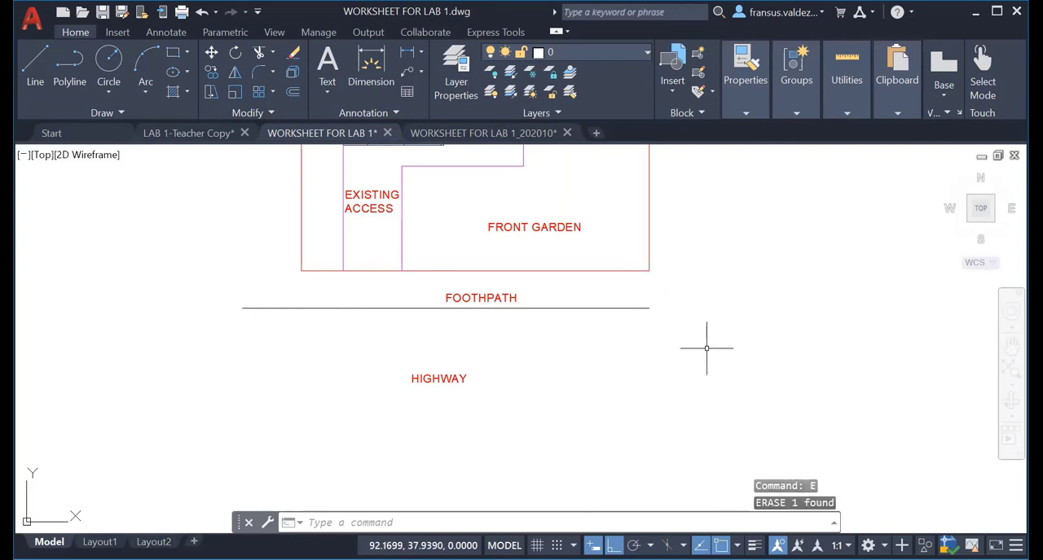
Stretch the right end of the horizontal line below the FOOTPATH label about 2.1 units further right.
click(627, 309)
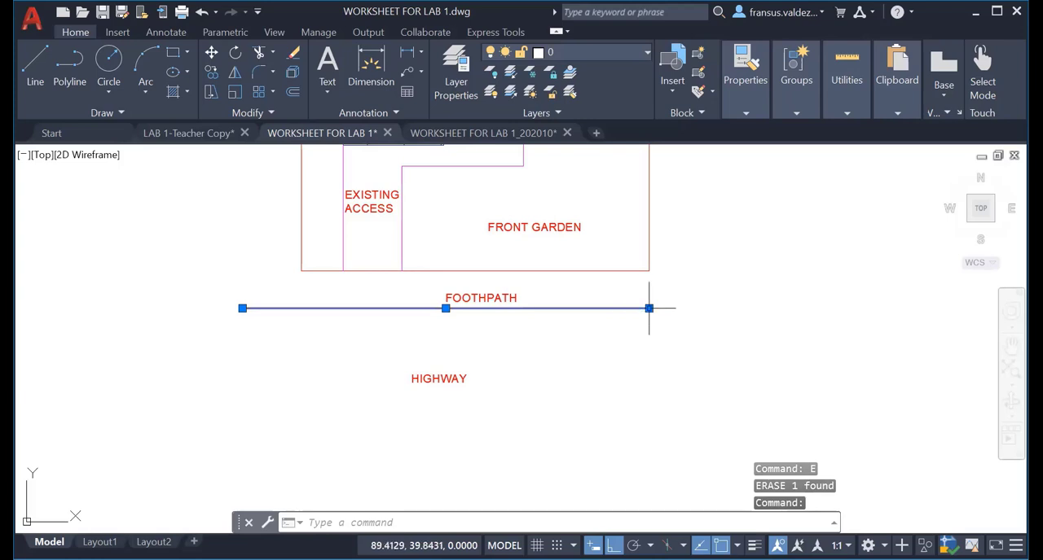
click(649, 308)
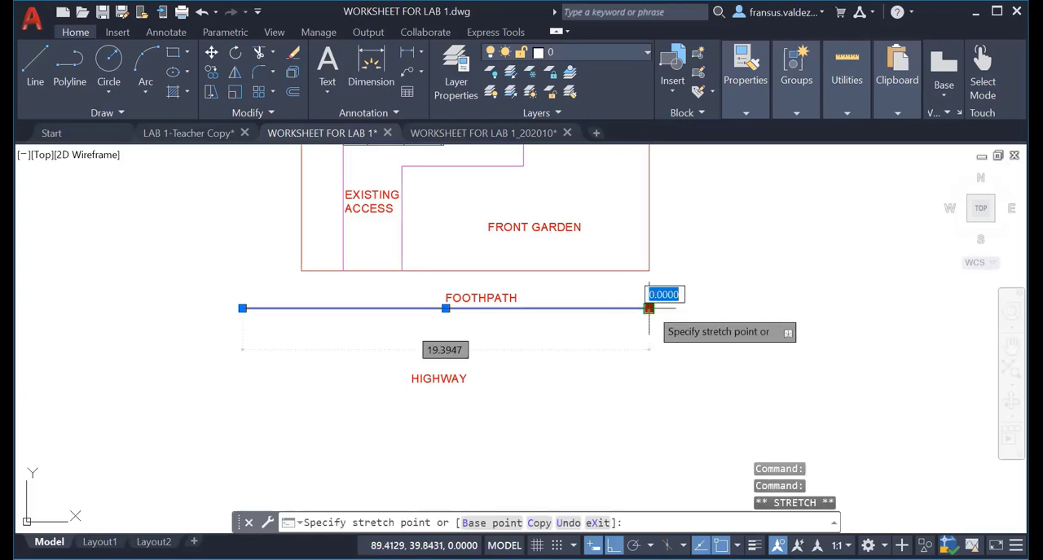
click(694, 309)
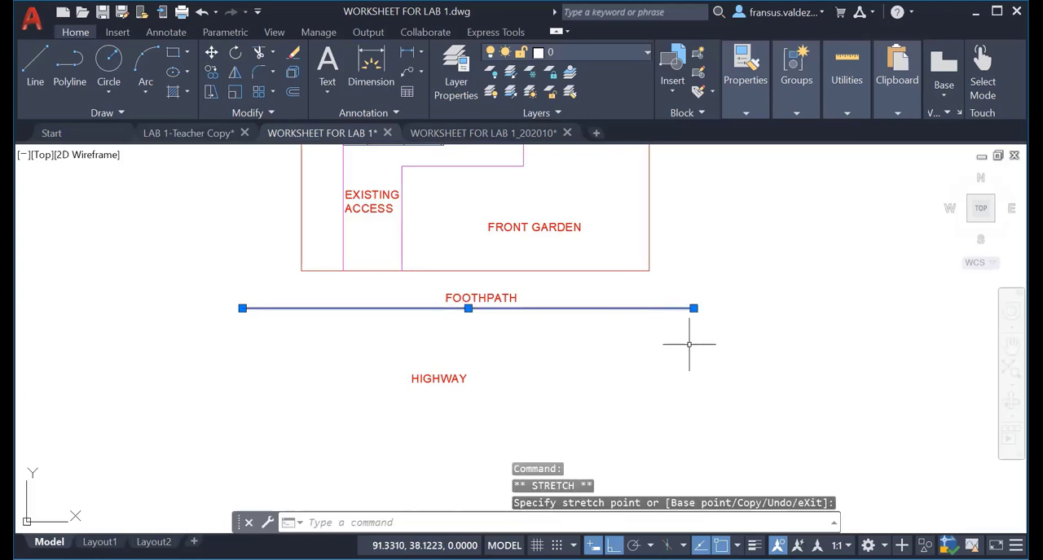
key(Escape)
key(Escape)
key(Escape)
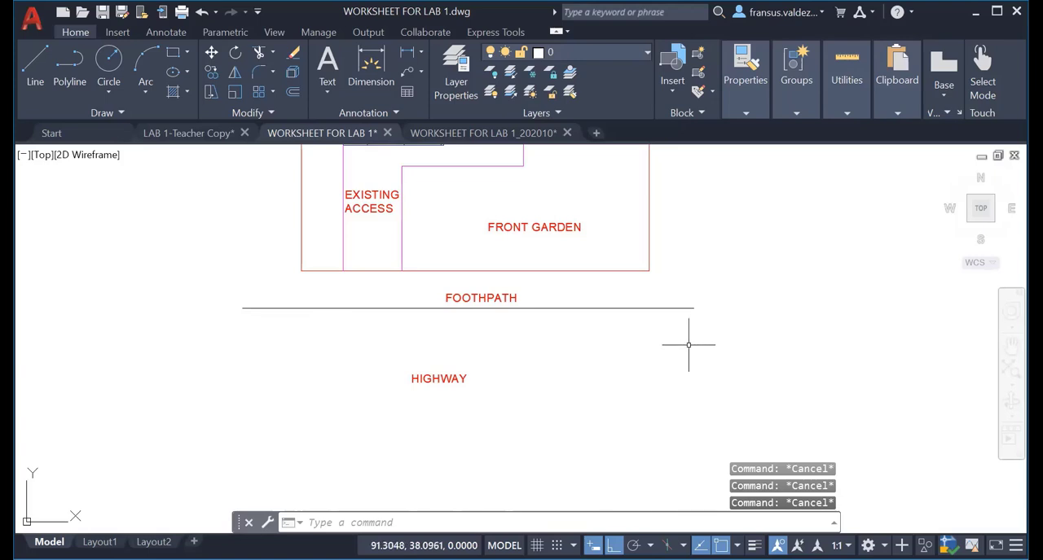
Offset the horizontal footpath line 5 units downward to form the lower highway line below the HIGHWAY label.
text(o)
key(Return)
text(5)
key(Return)
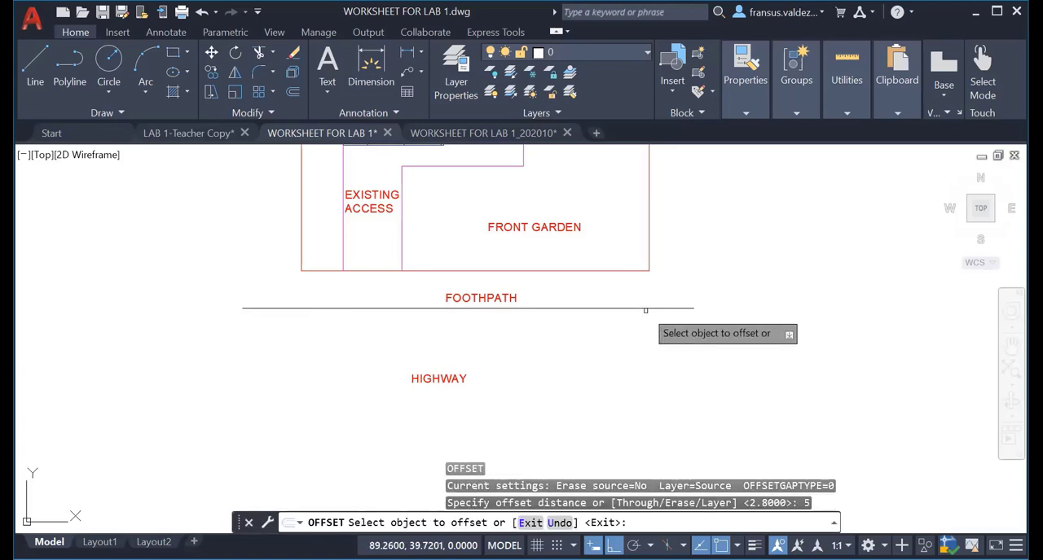
click(652, 308)
click(647, 390)
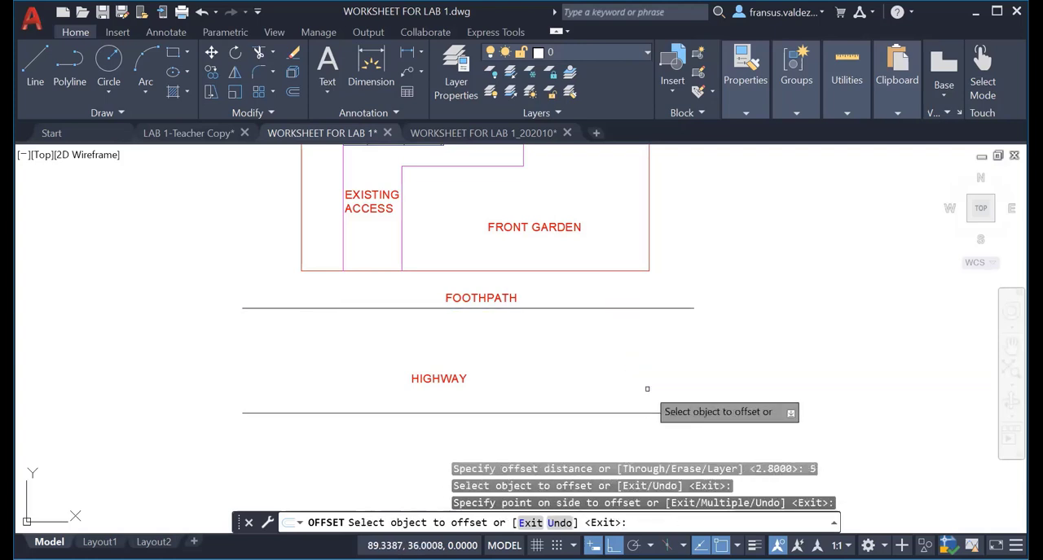
key(Escape)
key(Escape)
key(Escape)
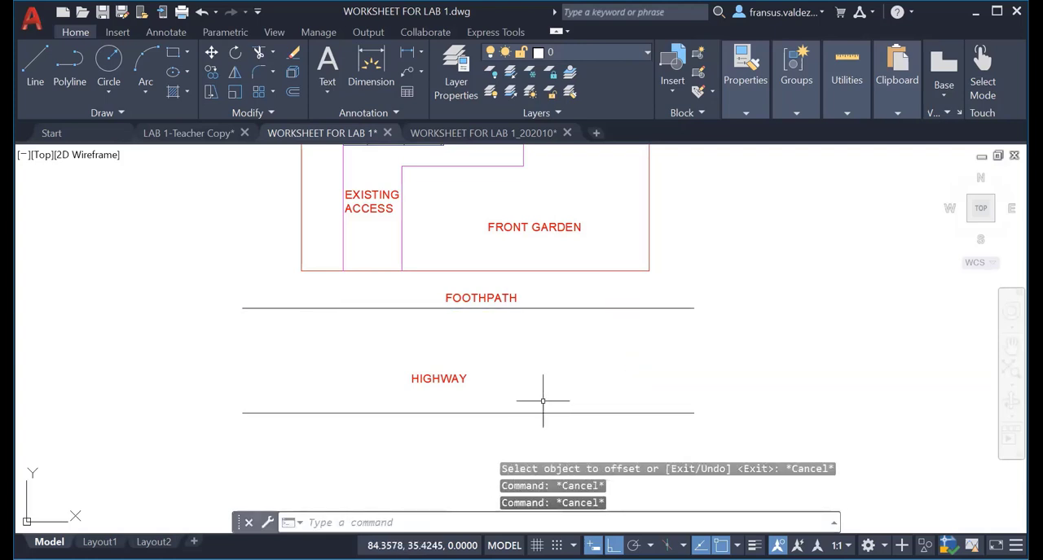
With Ortho off, move the HIGHWAY label up and right to sit midway between the two horizontal lines, under the FOOTPATH label.
text(m)
key(Return)
click(428, 378)
key(Return)
click(431, 374)
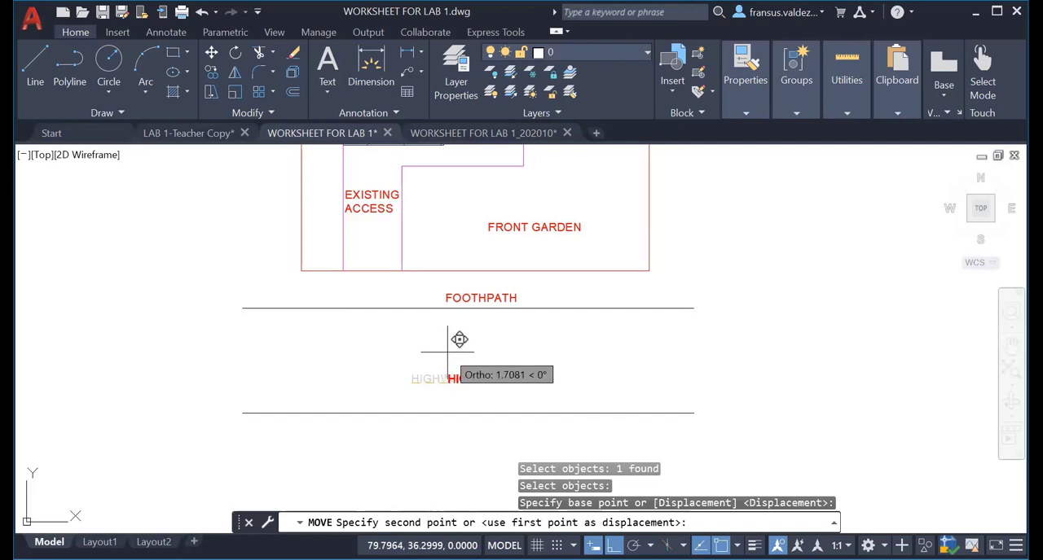
scroll(441, 371, up, 6)
scroll(453, 358, down, 5)
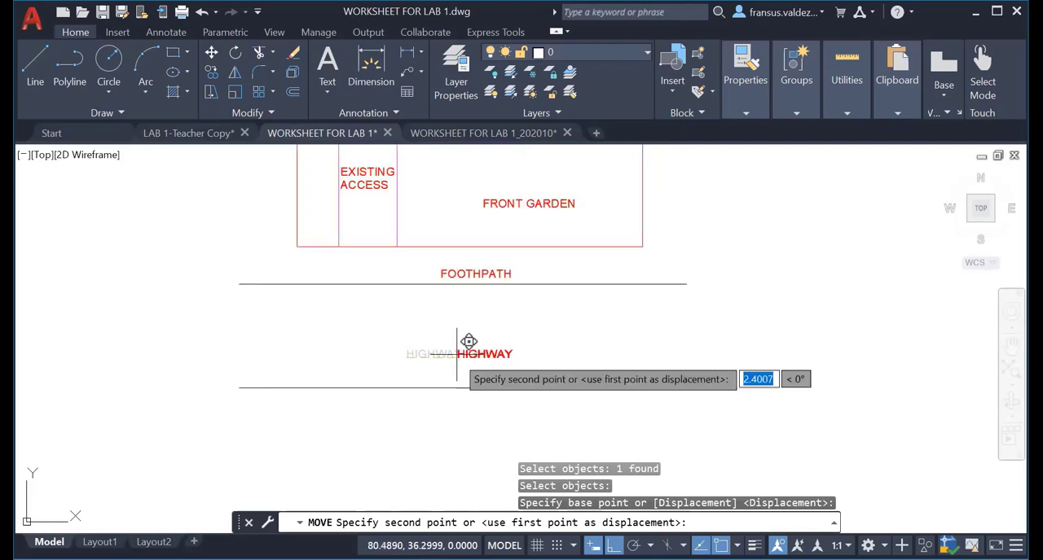
key(F8)
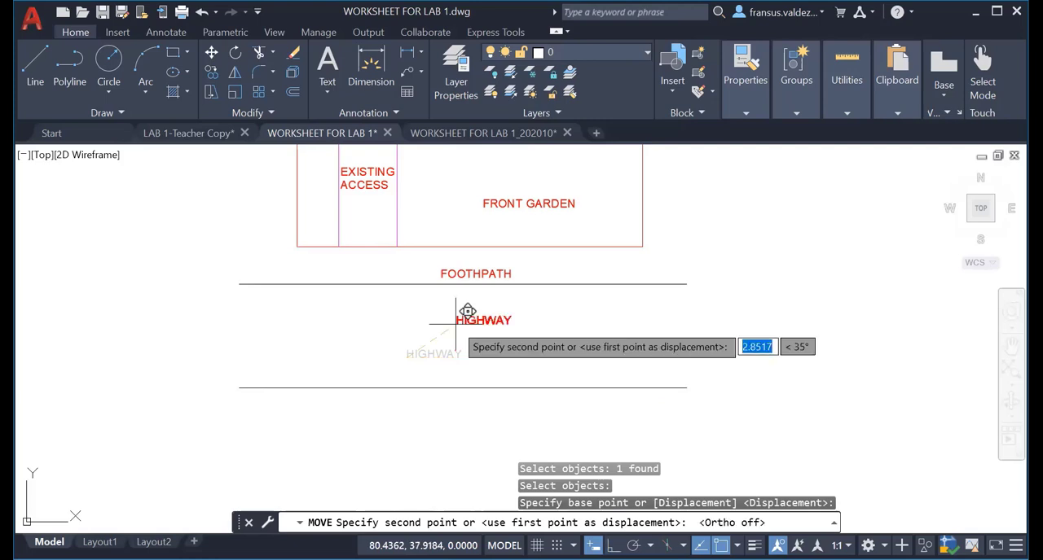
click(445, 335)
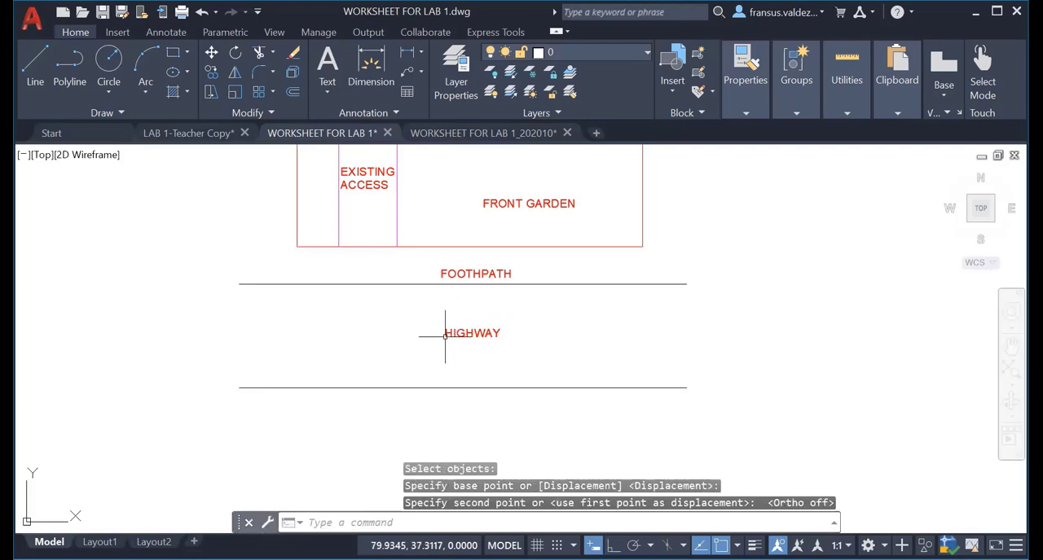
Assign the two horizontal lines above and below the HIGHWAY label to the HIGHWAY layer and clear the selection.
scroll(646, 364, down, 4)
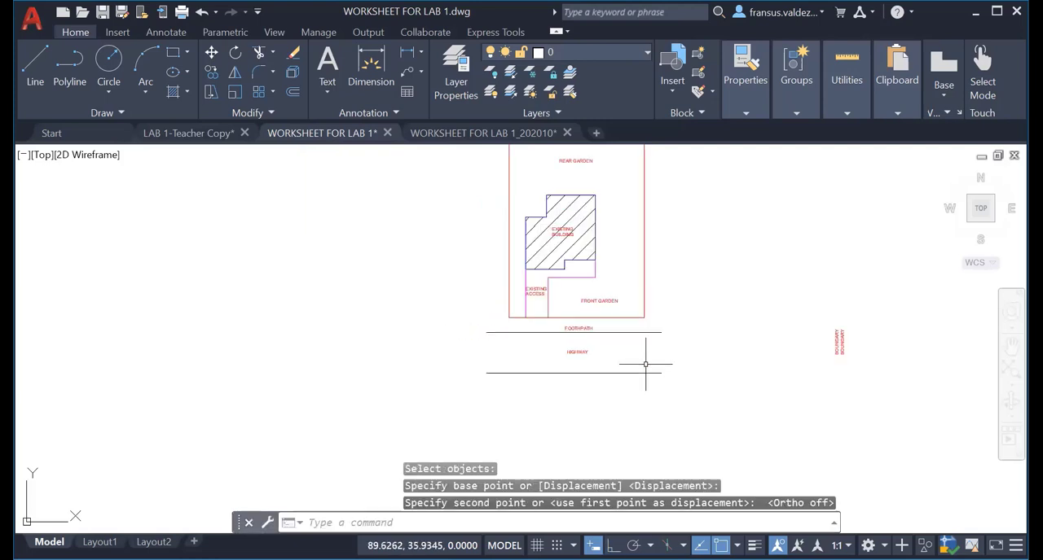
click(638, 331)
click(640, 373)
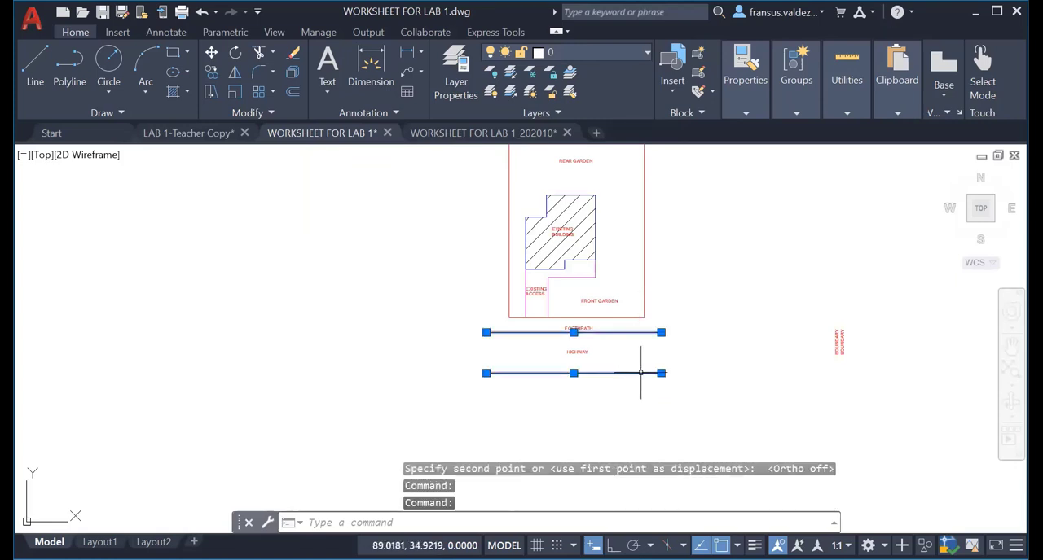
click(626, 52)
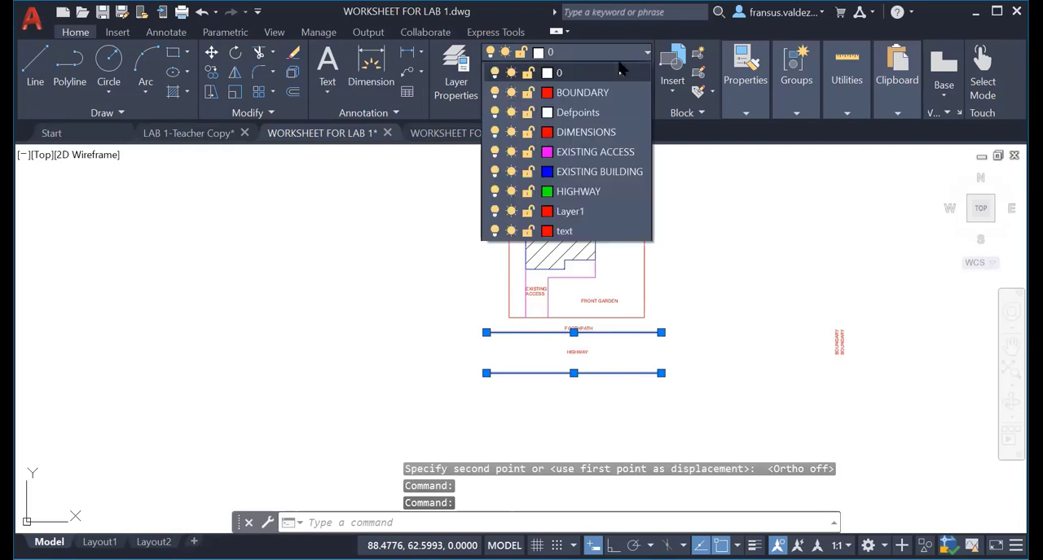
click(616, 193)
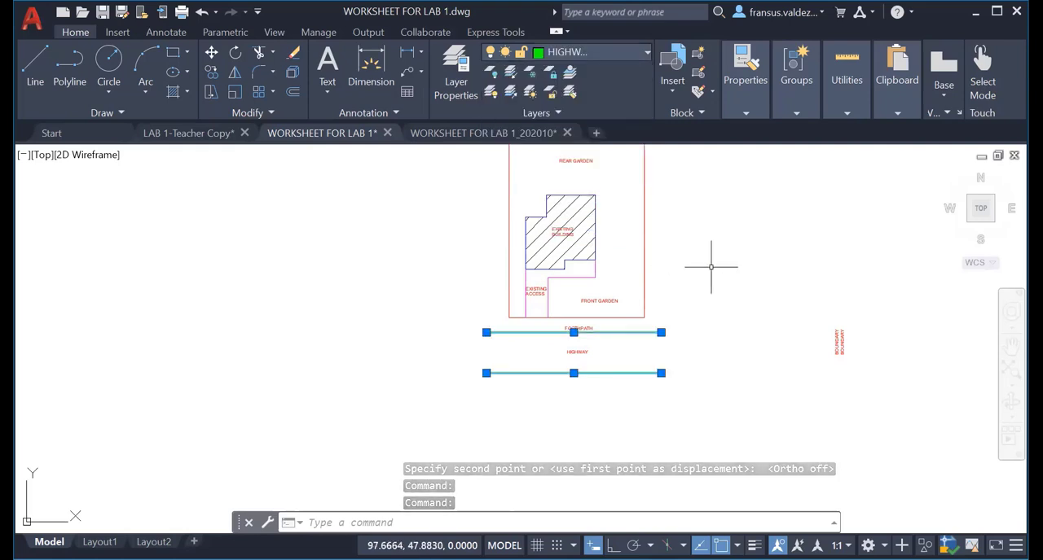
key(Escape)
key(Escape)
key(Escape)
Move the left one of the two vertical BOUNDARY labels to just inside the site boundary's left edge, beside the rear garden.
mouse_move(720, 285)
middle_down()
mouse_move(439, 336)
mouse_move(522, 338)
middle_up()
scroll(610, 386, up, 5)
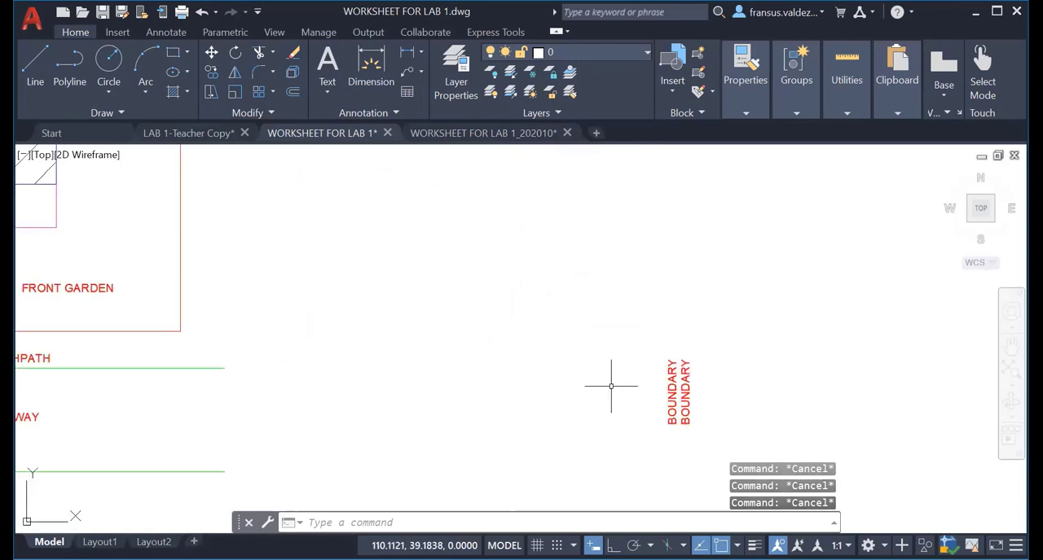
middle_drag(610, 378, 551, 281)
scroll(680, 338, down, 3)
middle_drag(679, 339, 609, 352)
scroll(609, 352, up, 2)
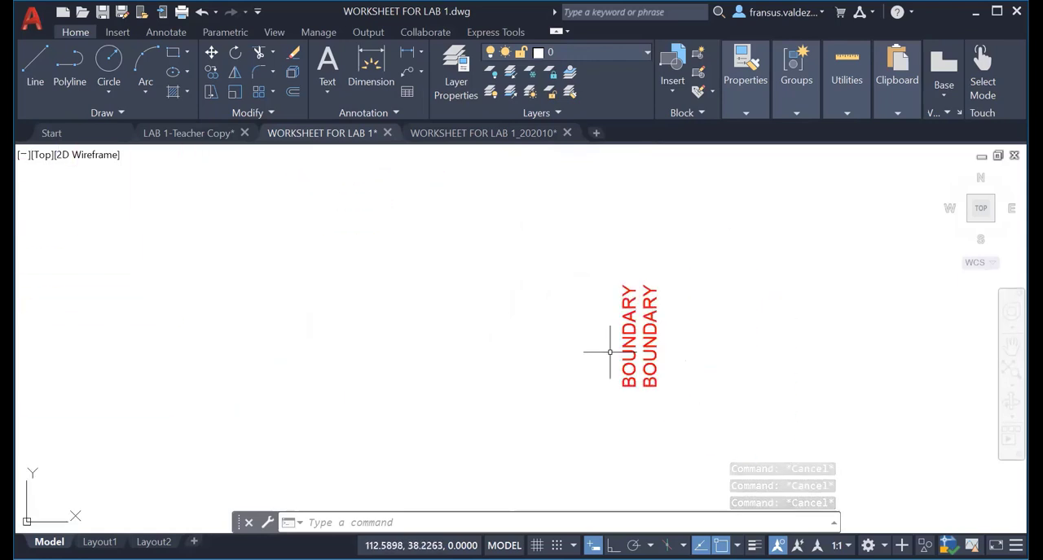
scroll(626, 361, up, 4)
text(m)
key(Return)
click(627, 356)
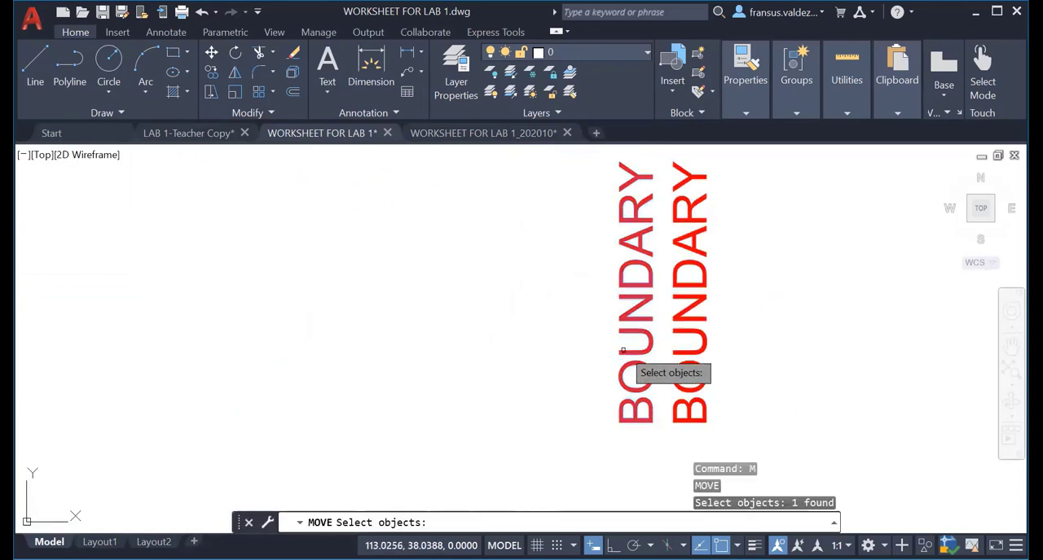
key(Return)
click(627, 356)
scroll(278, 312, down, 4)
middle_drag(277, 313, 904, 318)
scroll(521, 304, down, 4)
middle_drag(350, 197, 623, 417)
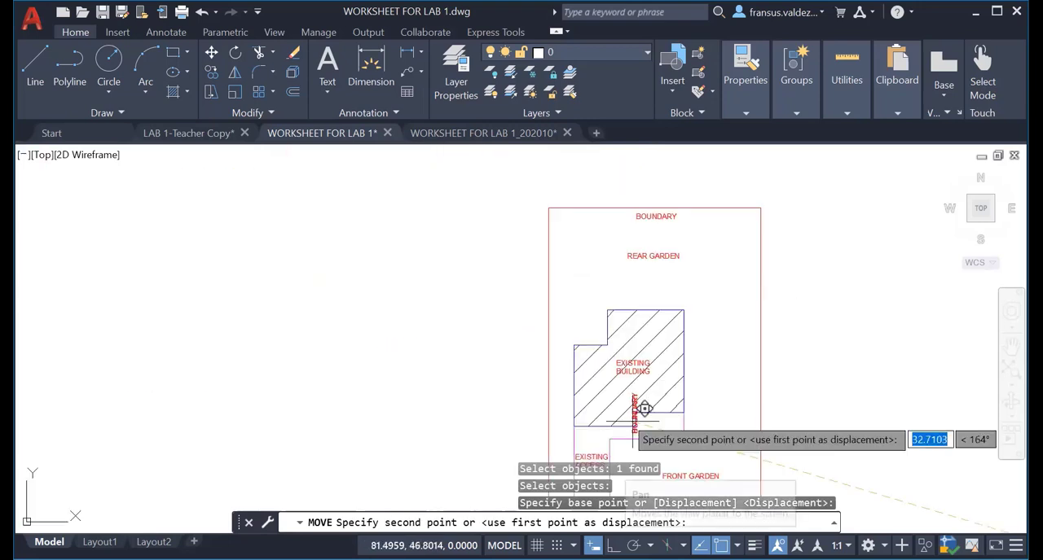
scroll(572, 323, up, 4)
scroll(548, 251, down, 2)
middle_drag(548, 251, 596, 385)
scroll(595, 384, up, 2)
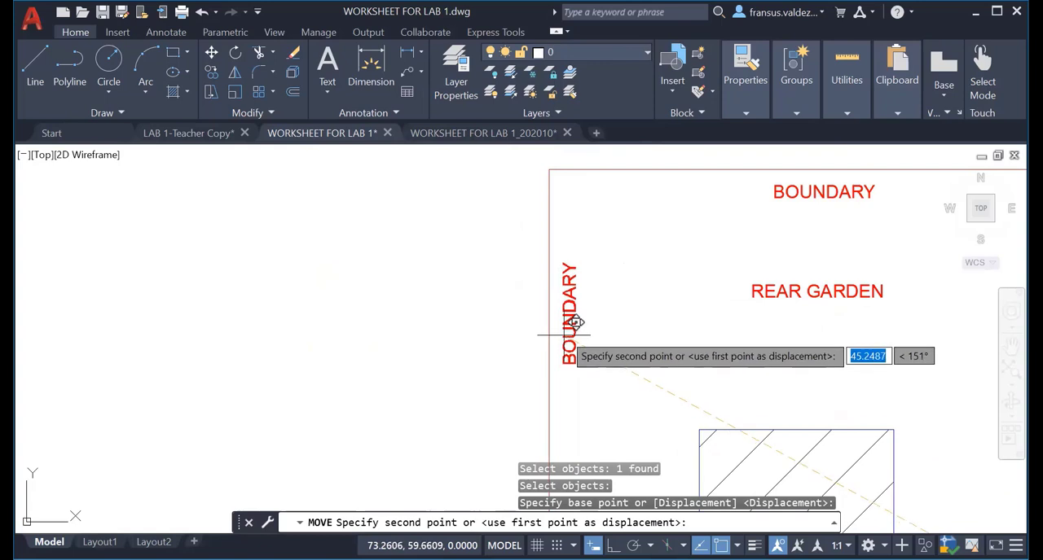
click(564, 333)
Move the remaining vertical BOUNDARY label to just inside the site boundary's right edge, beside the existing building, and end the command.
scroll(638, 365, down, 4)
middle_drag(638, 365, 548, 242)
scroll(844, 341, down, 2)
middle_drag(869, 357, 404, 283)
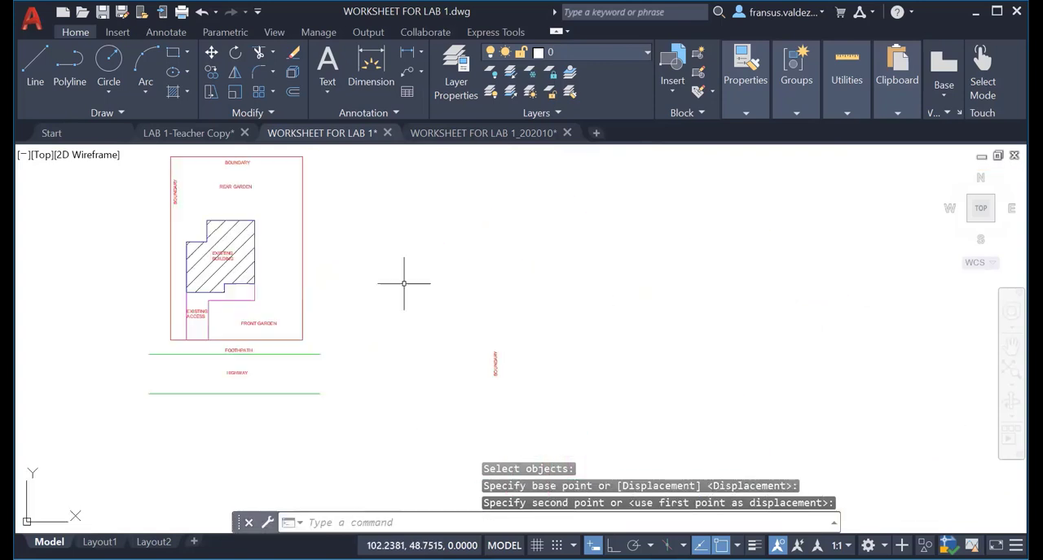
scroll(597, 379, up, 4)
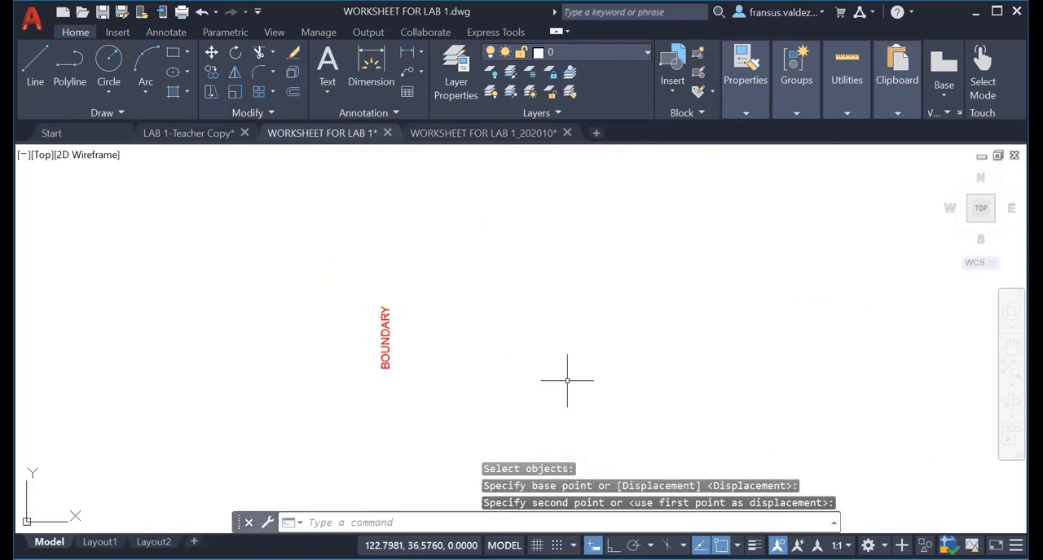
text(m)
key(Return)
middle_drag(405, 367, 795, 359)
scroll(796, 358, up, 2)
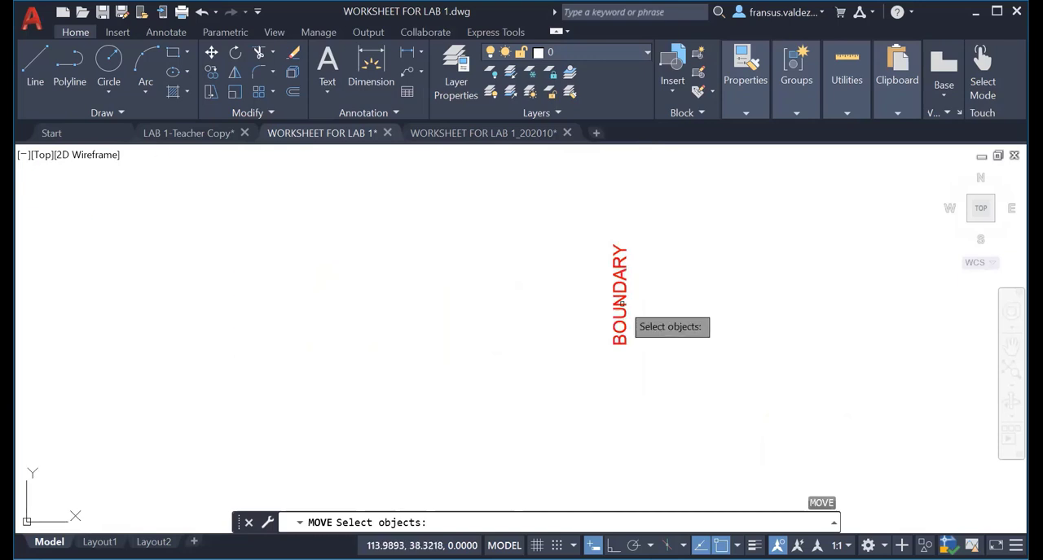
click(617, 300)
key(Return)
click(624, 345)
scroll(255, 289, down, 2)
middle_drag(255, 289, 920, 300)
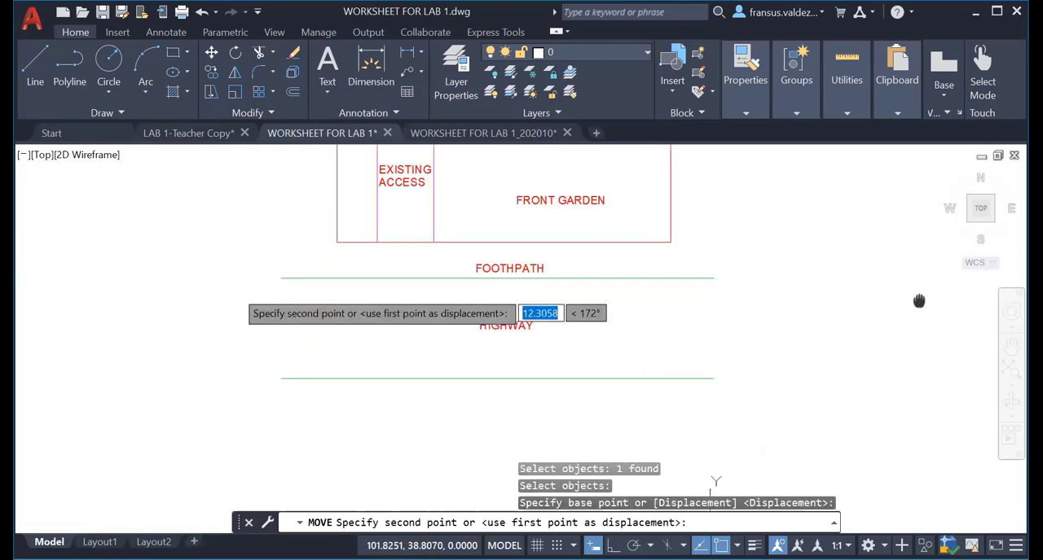
scroll(771, 287, down, 2)
middle_drag(761, 288, 716, 447)
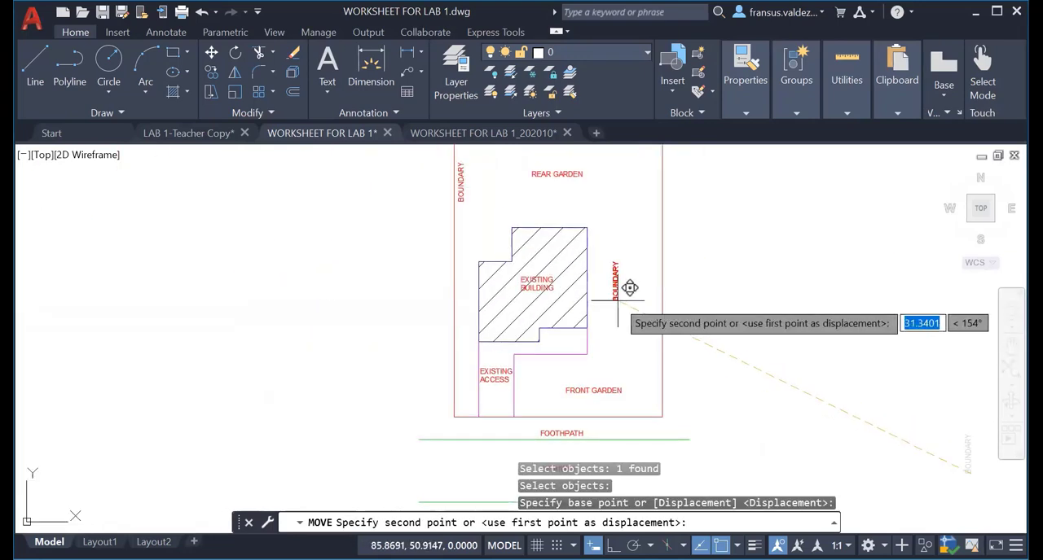
scroll(616, 301, up, 2)
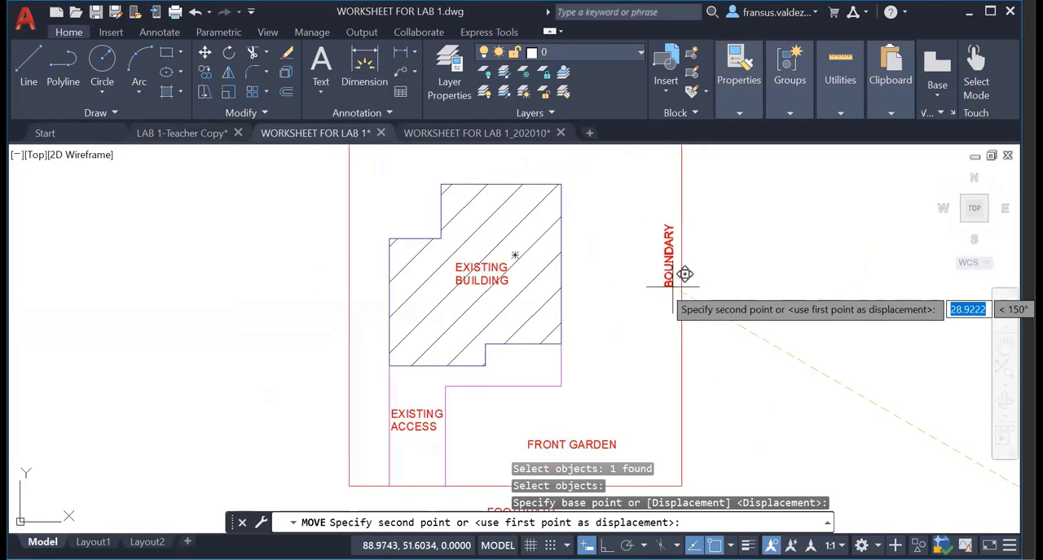
key(Escape)
key(Escape)
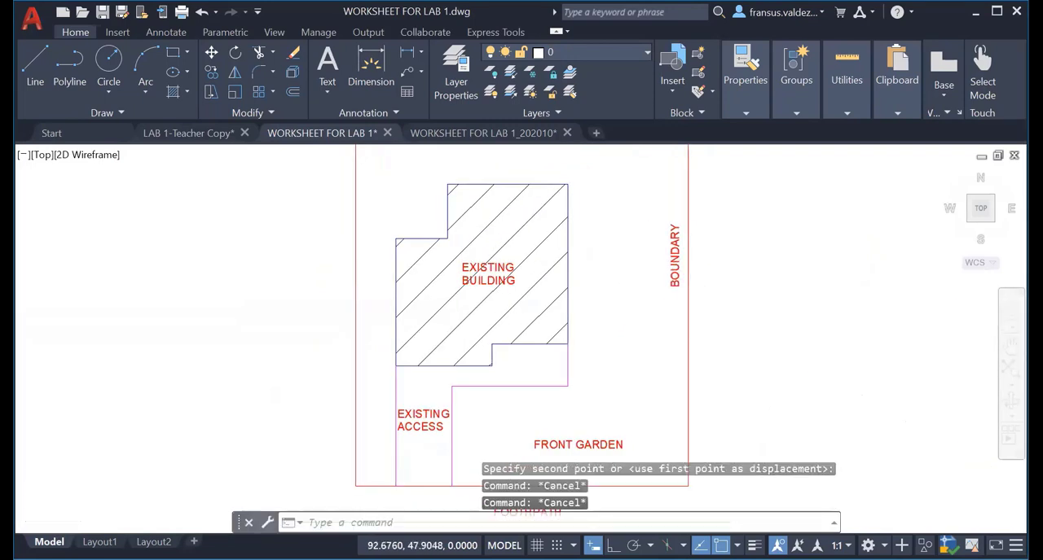
scroll(729, 369, down, 4)
middle_drag(735, 368, 627, 369)
scroll(626, 368, down, 2)
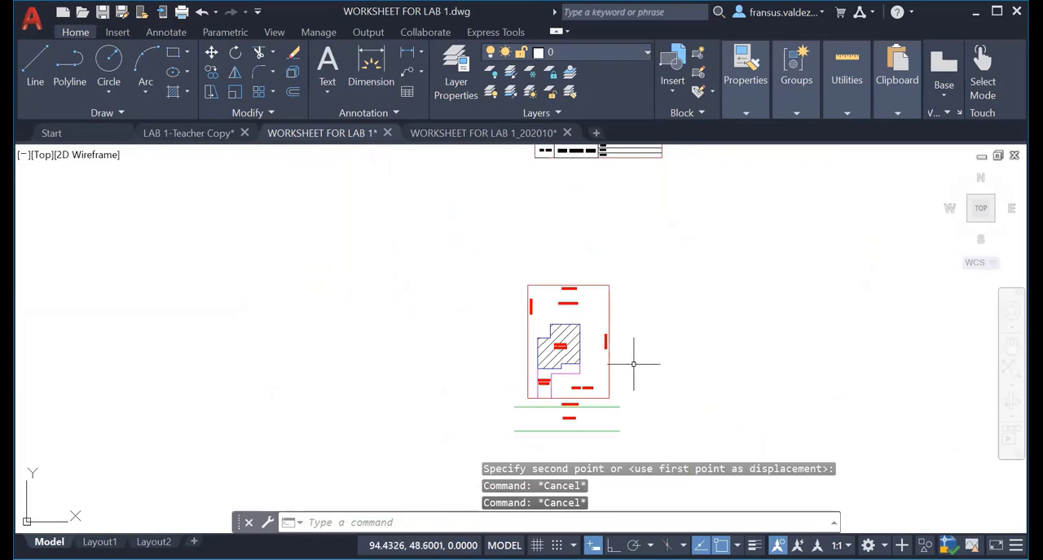
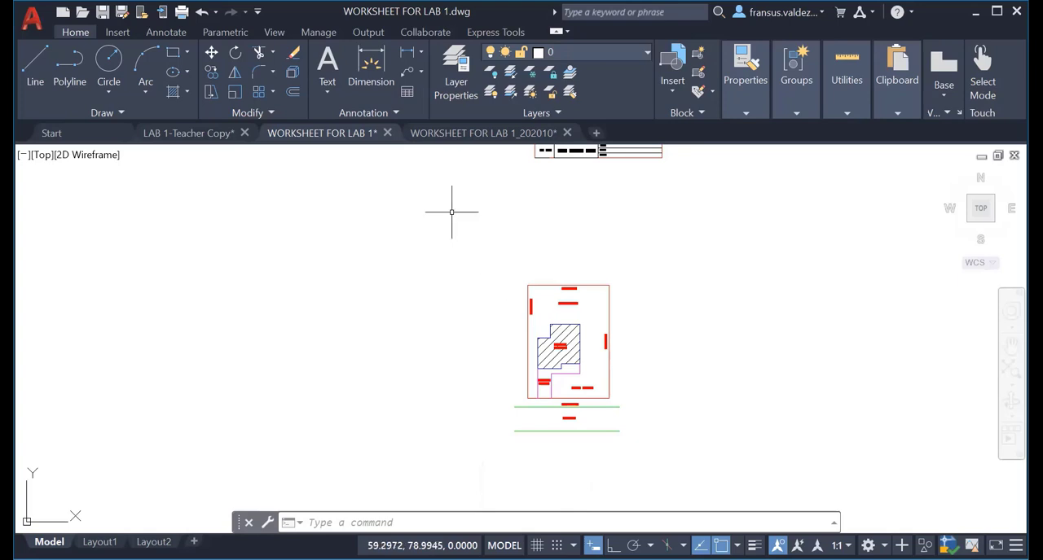
Modify the Standard dimension style so that both the dimension lines and the extension lines are coloured Red.
click(381, 112)
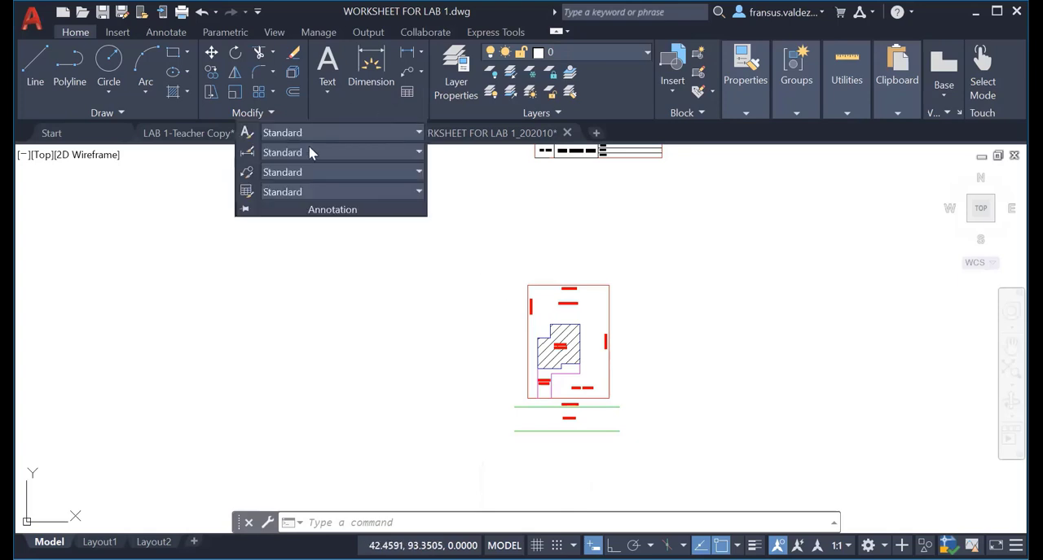
click(248, 158)
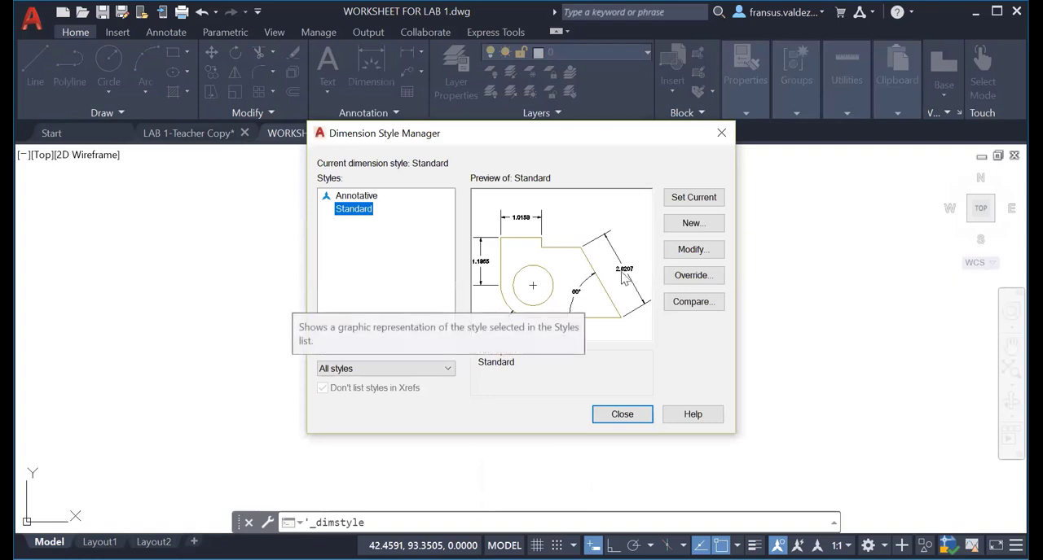
click(685, 254)
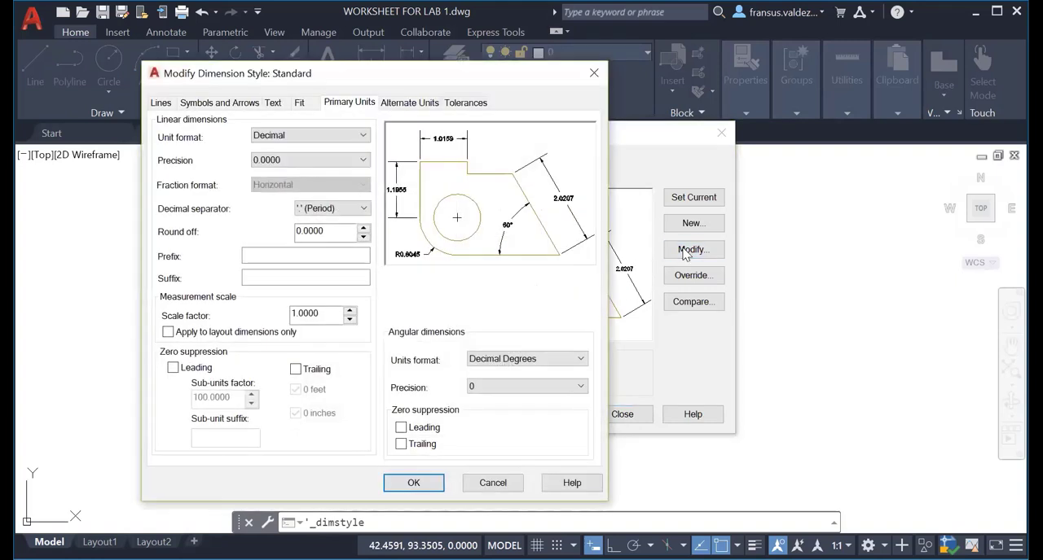
click(160, 103)
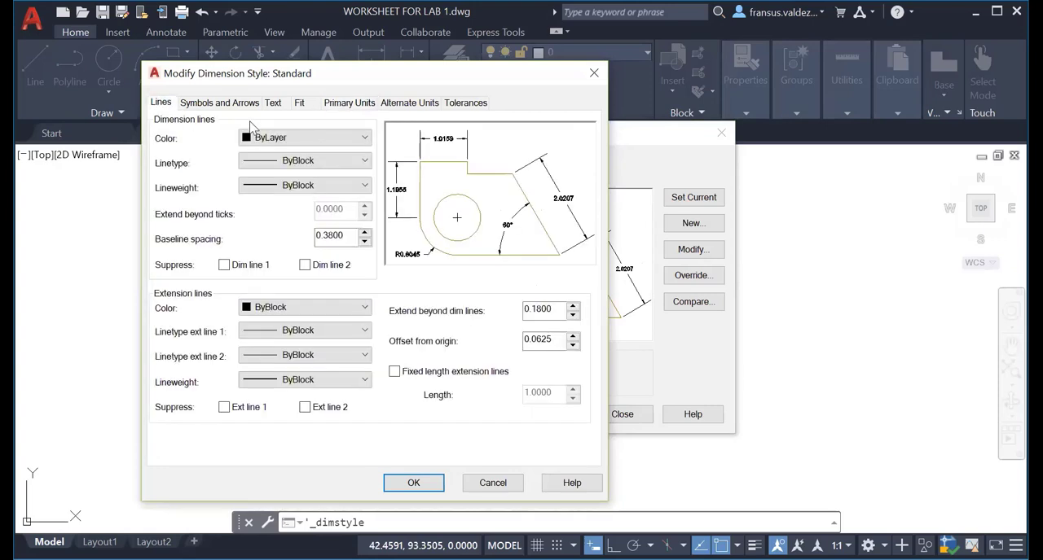
click(277, 140)
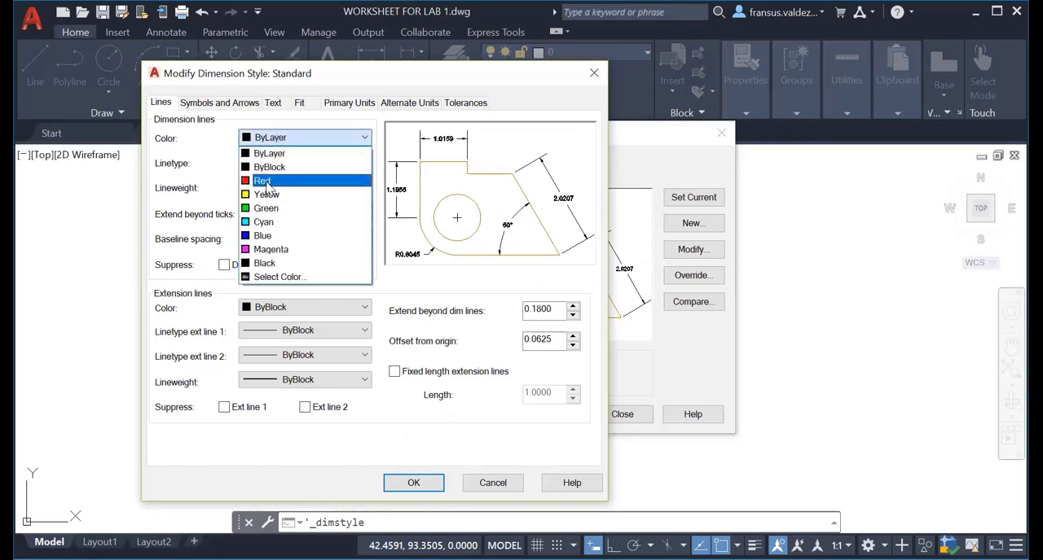
click(271, 189)
click(281, 314)
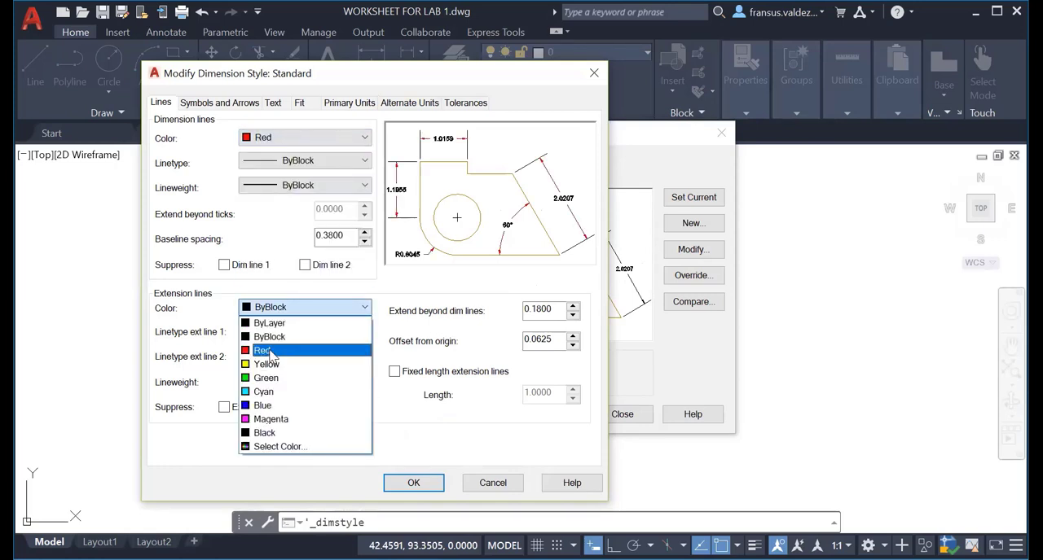
click(270, 353)
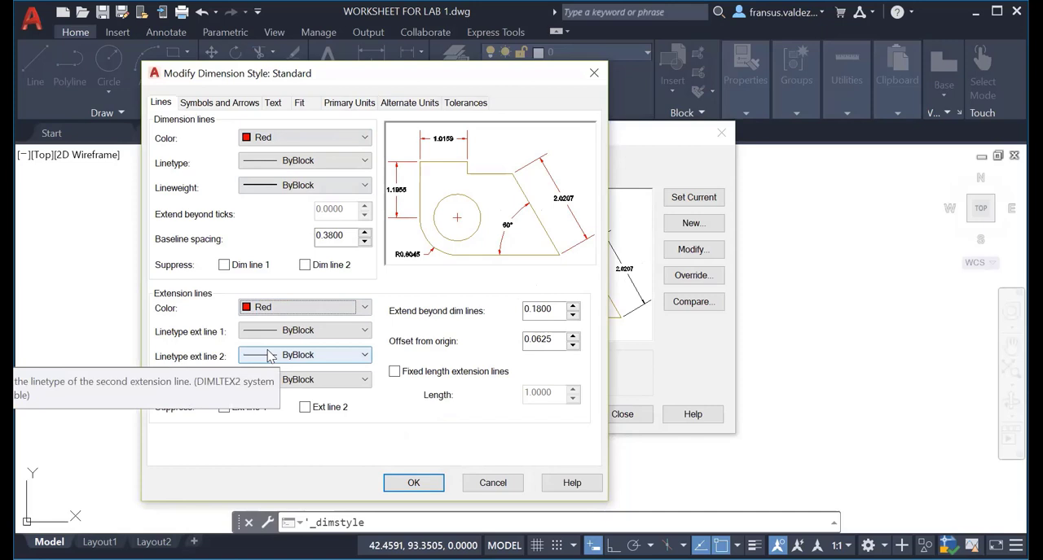
In the Standard dimension style, set the arrow size to 0.3 and the text height to 0.3.
click(245, 103)
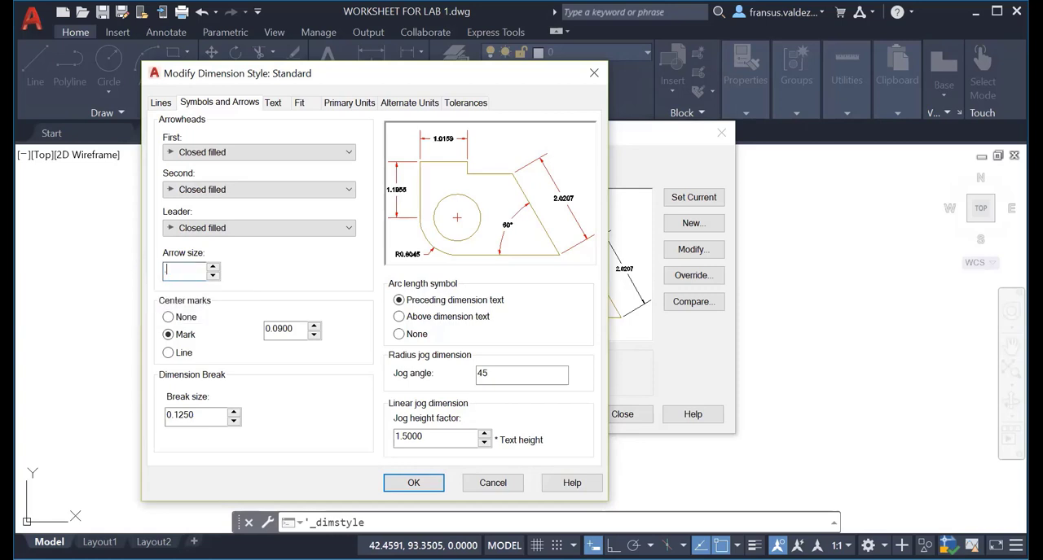
click(277, 109)
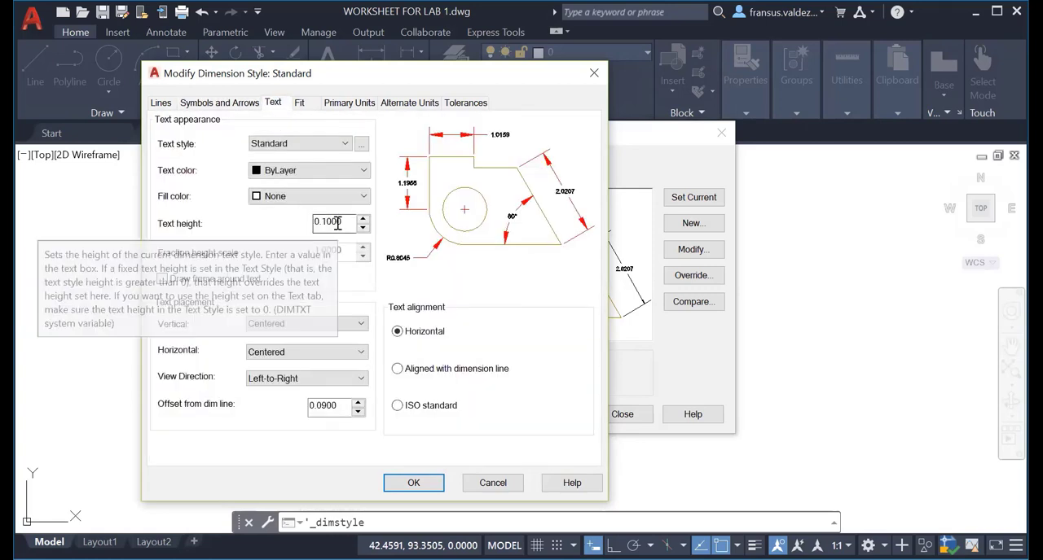
drag(346, 222, 304, 231)
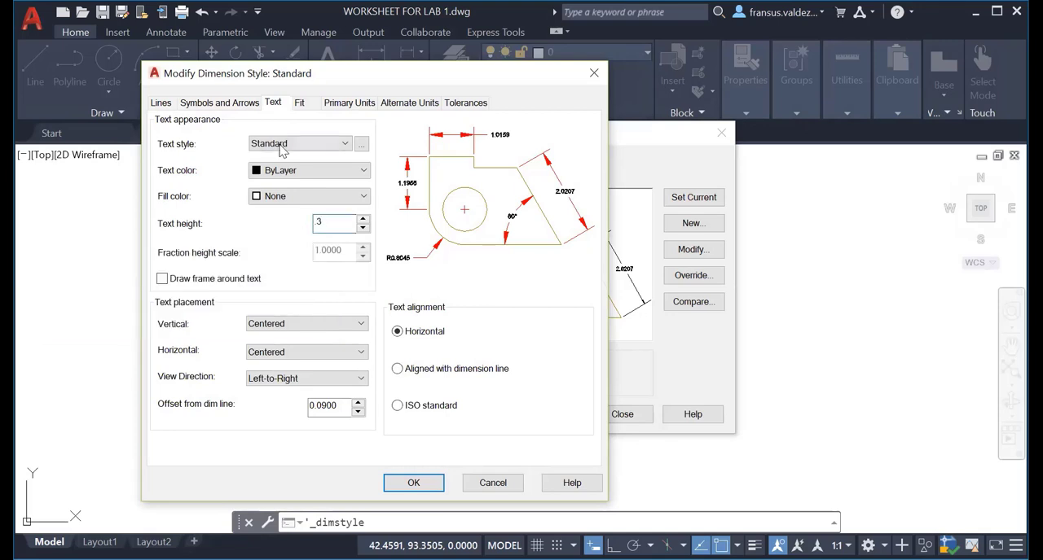
Set the dimension text colour to Red and its text style to sanserif.
click(293, 171)
click(285, 212)
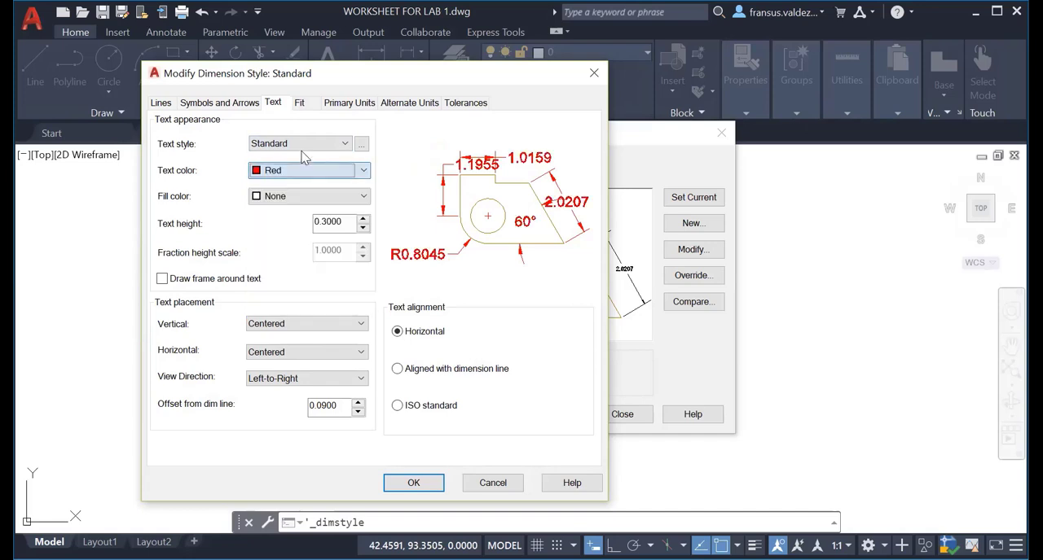
click(306, 145)
click(300, 170)
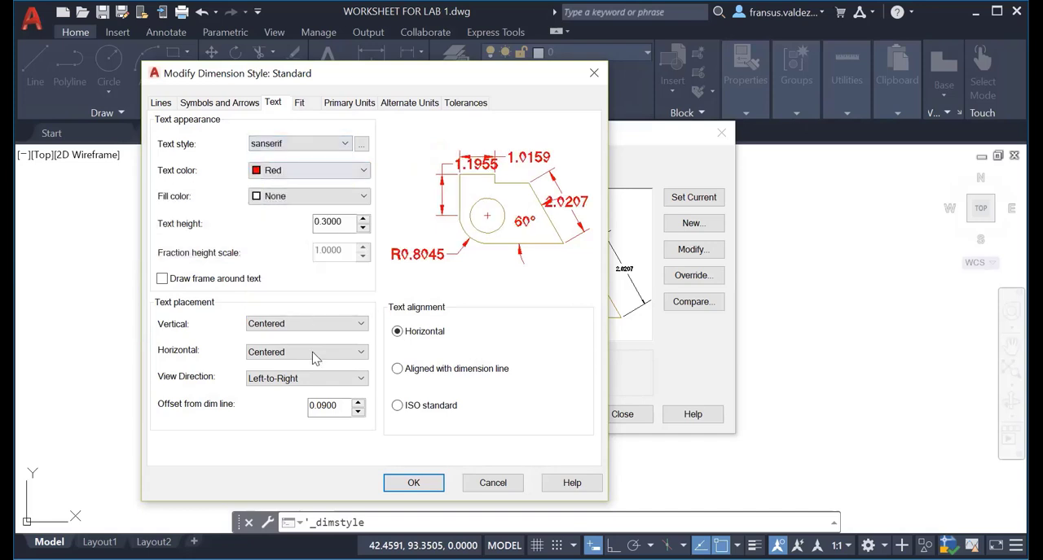
Set the dimension text's vertical placement to Above and its alignment to Aligned with dimension line.
click(333, 324)
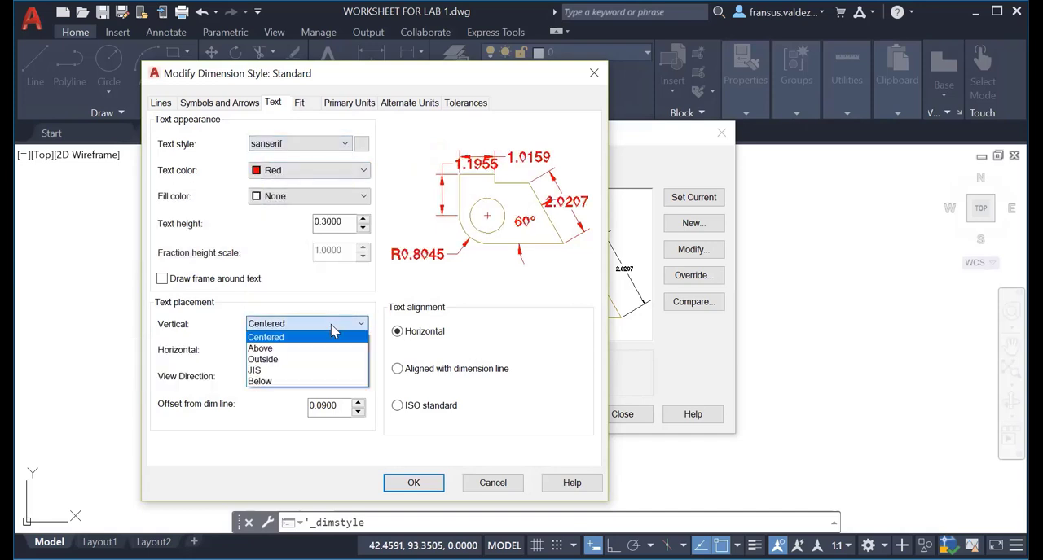
click(332, 349)
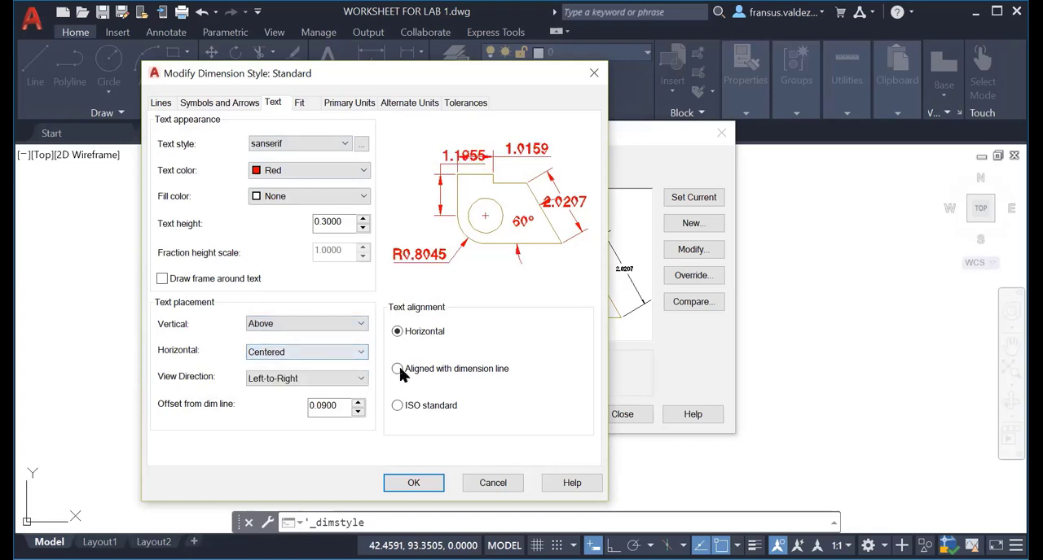
click(397, 370)
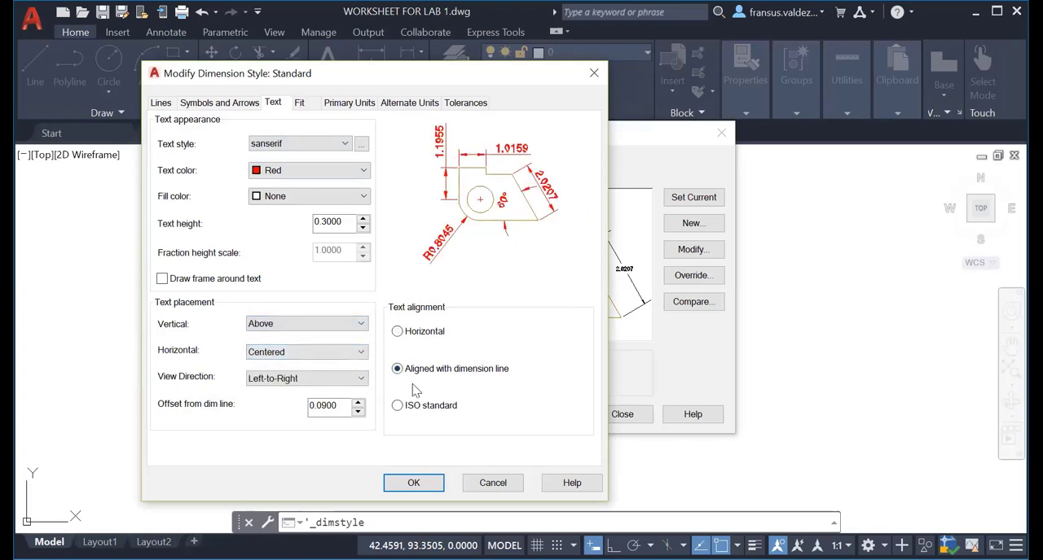
Set the linear dimension precision to 0.00, then save the Standard style, make it current and close the style manager.
click(351, 103)
click(342, 161)
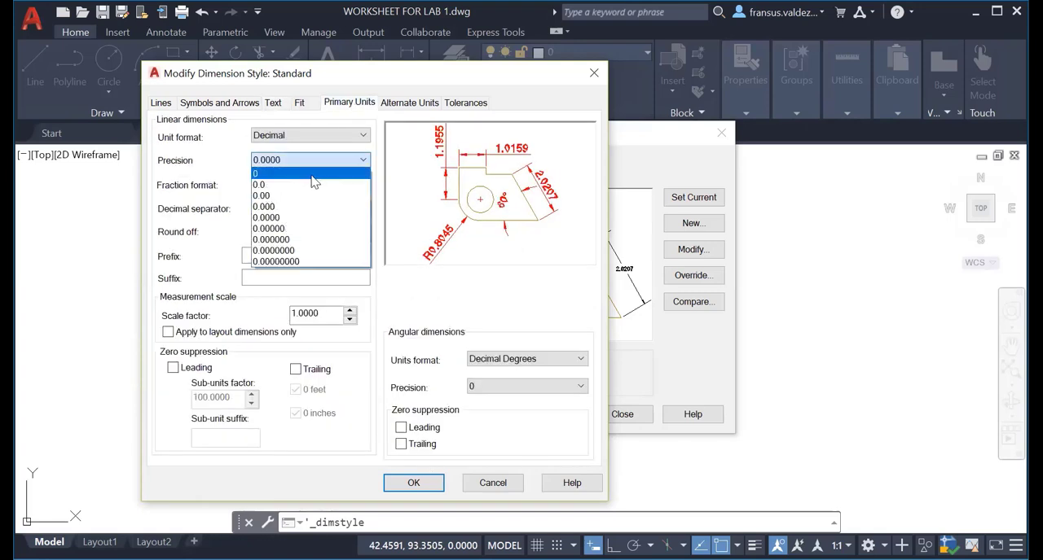
click(309, 194)
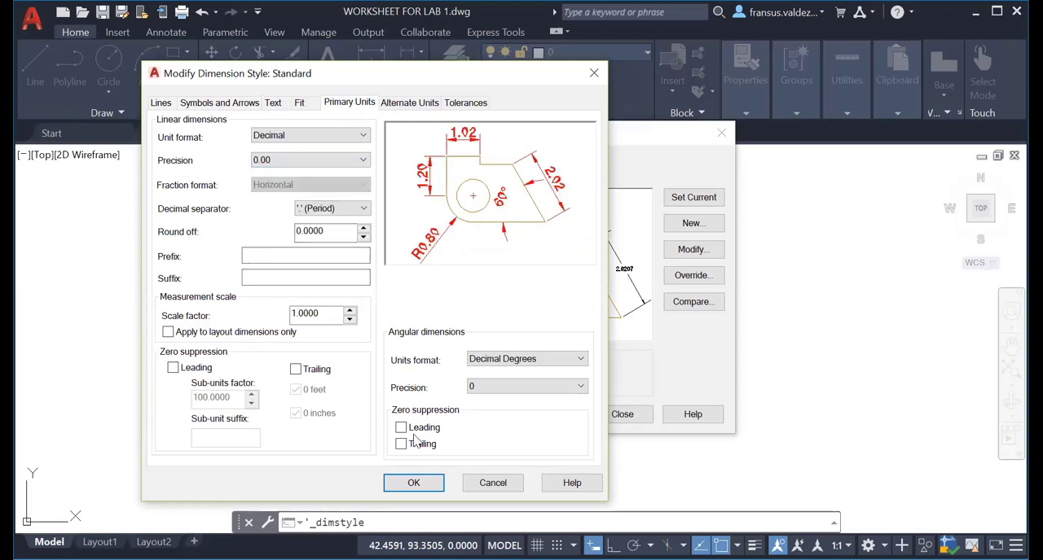
click(414, 484)
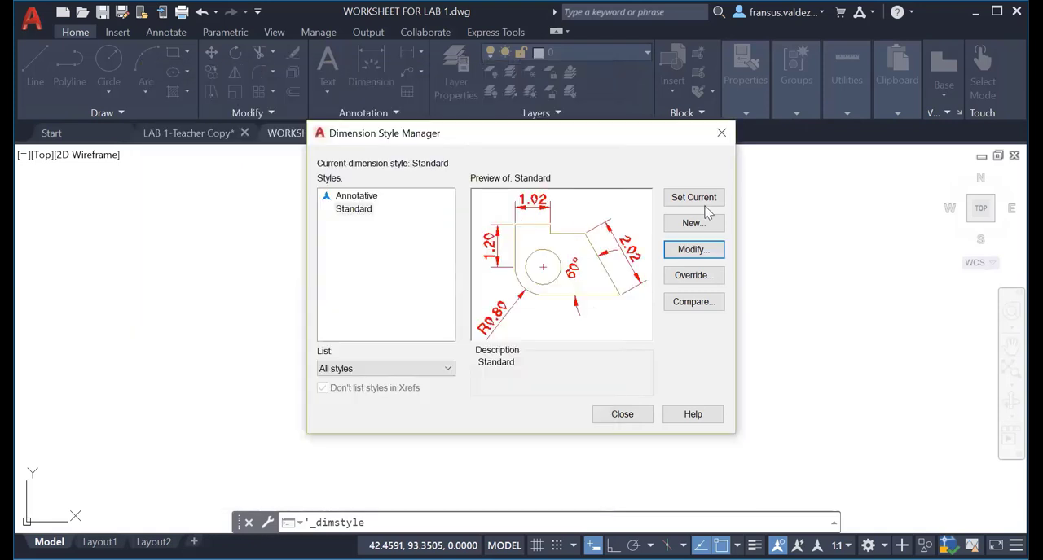
click(708, 204)
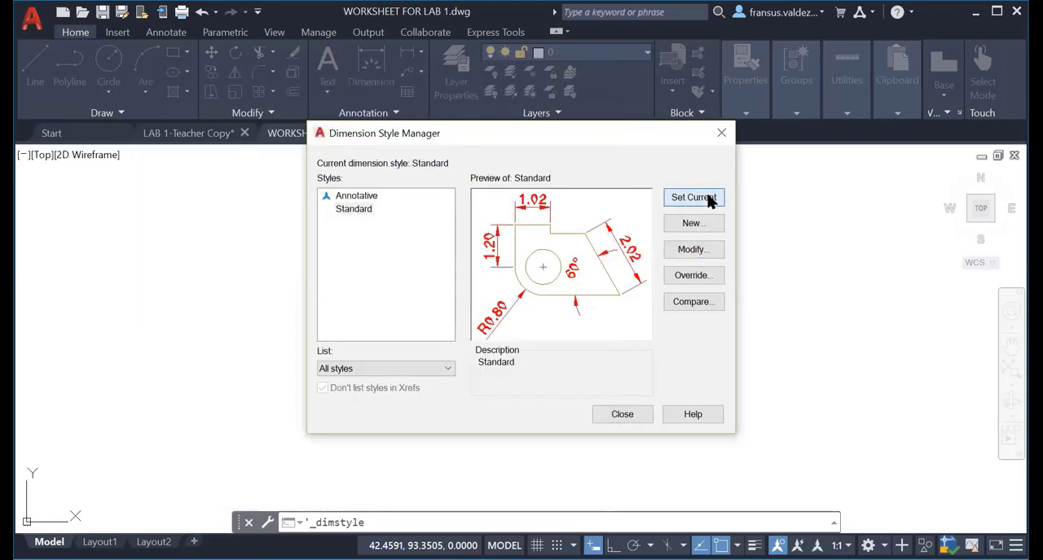
click(622, 415)
Add a linear dimension across the site boundary's top edge, corner to corner, with its line about 2 units above the edge.
scroll(459, 350, up, 2)
scroll(441, 350, down, 3)
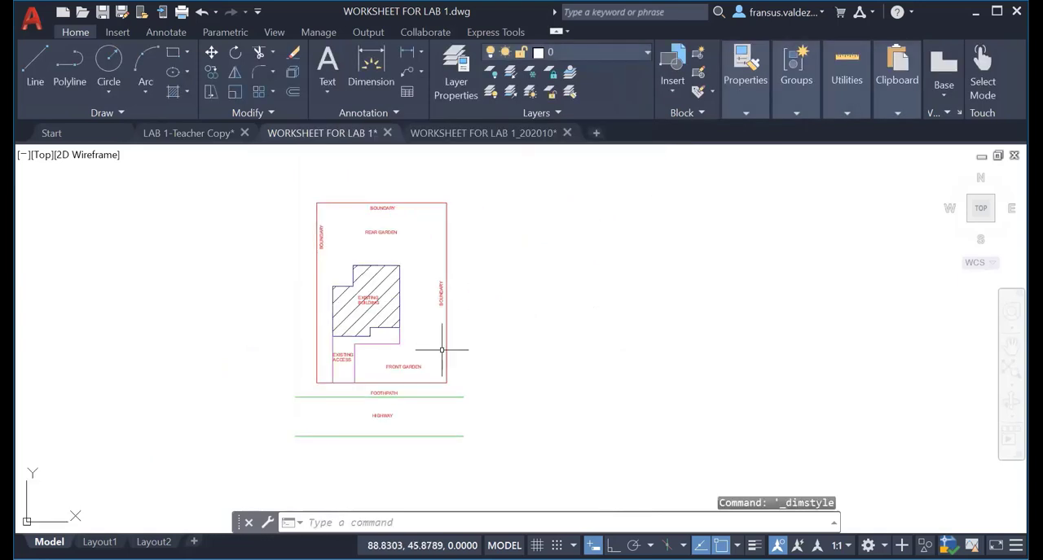
click(407, 57)
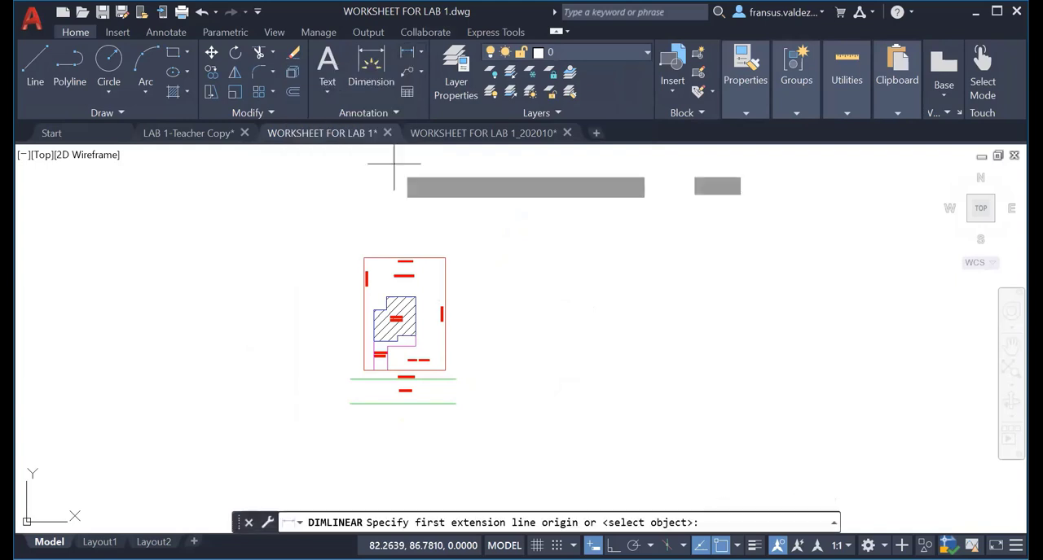
scroll(363, 261, up, 2)
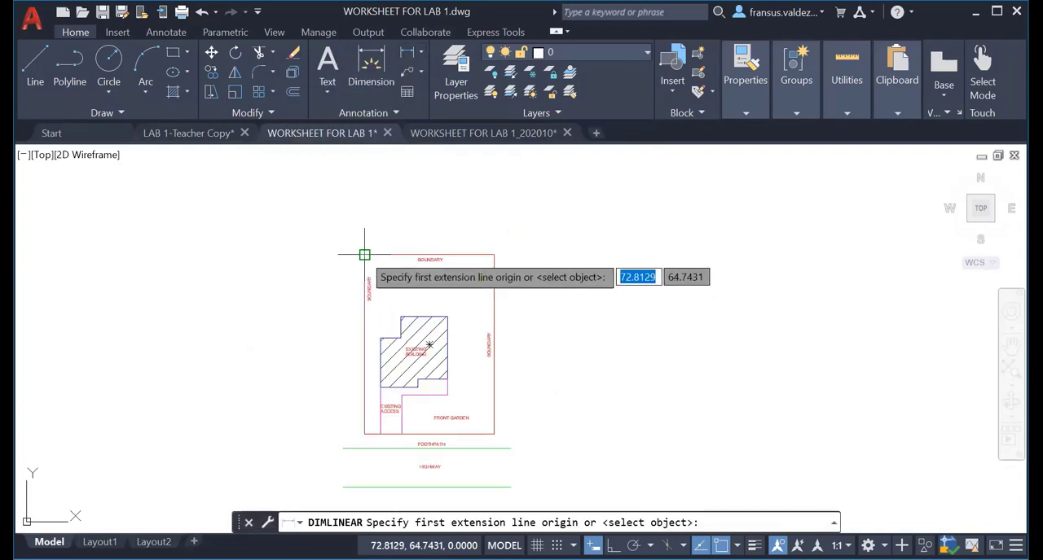
click(365, 254)
click(494, 254)
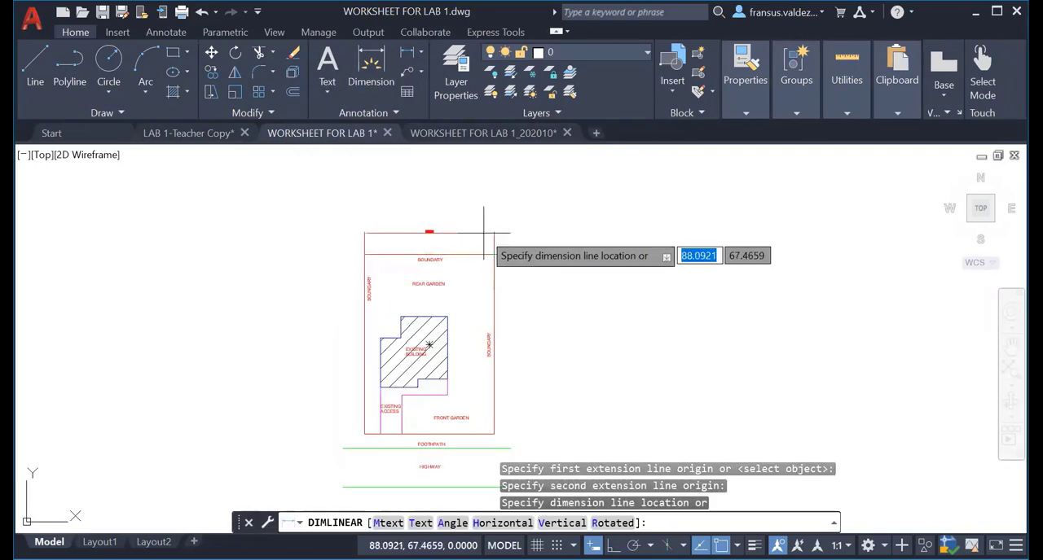
scroll(484, 252, up, 4)
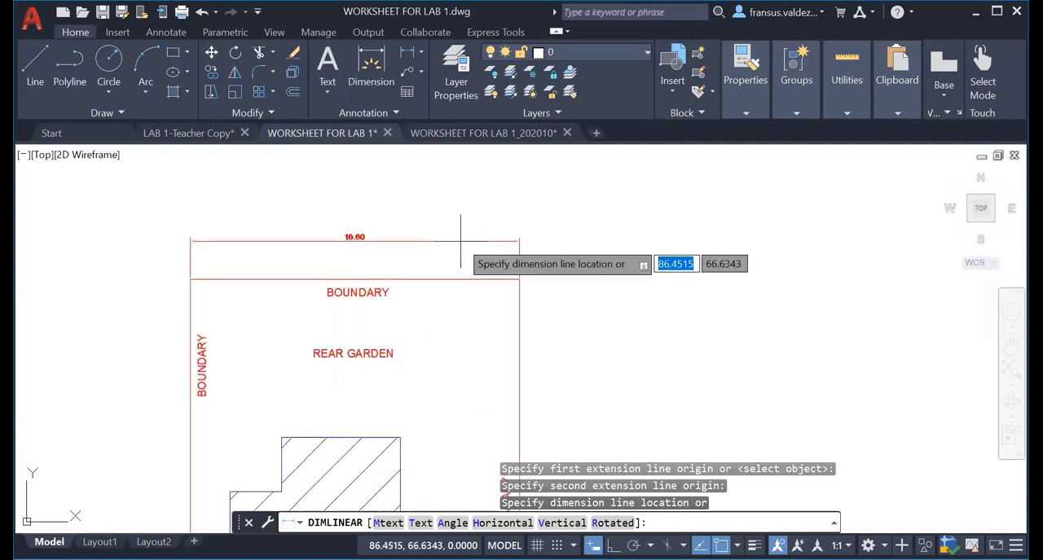
click(460, 238)
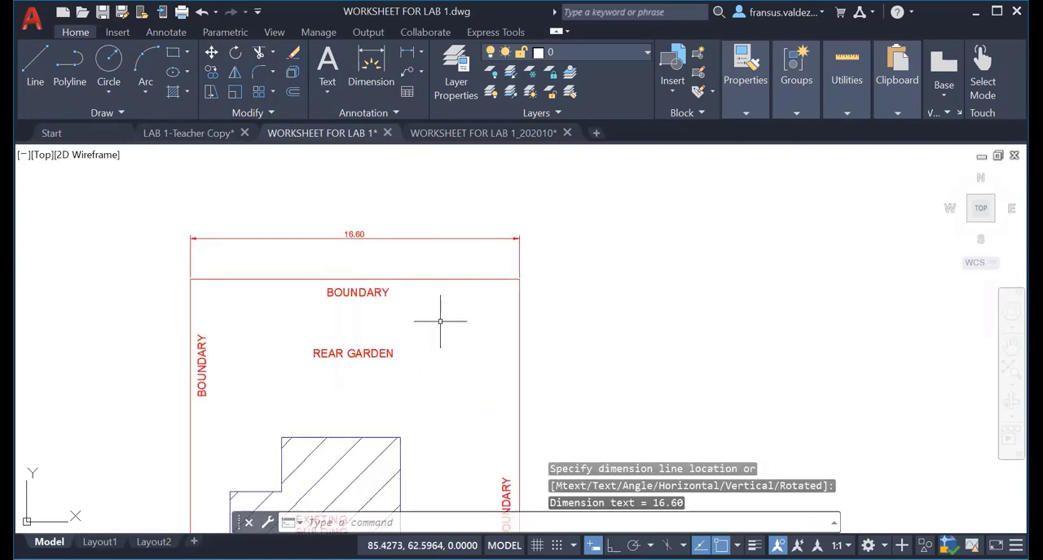
Add a vertical linear dimension along the site boundary's full left edge, with its line about 2.5 units outside the edge.
middle_drag(442, 327, 448, 288)
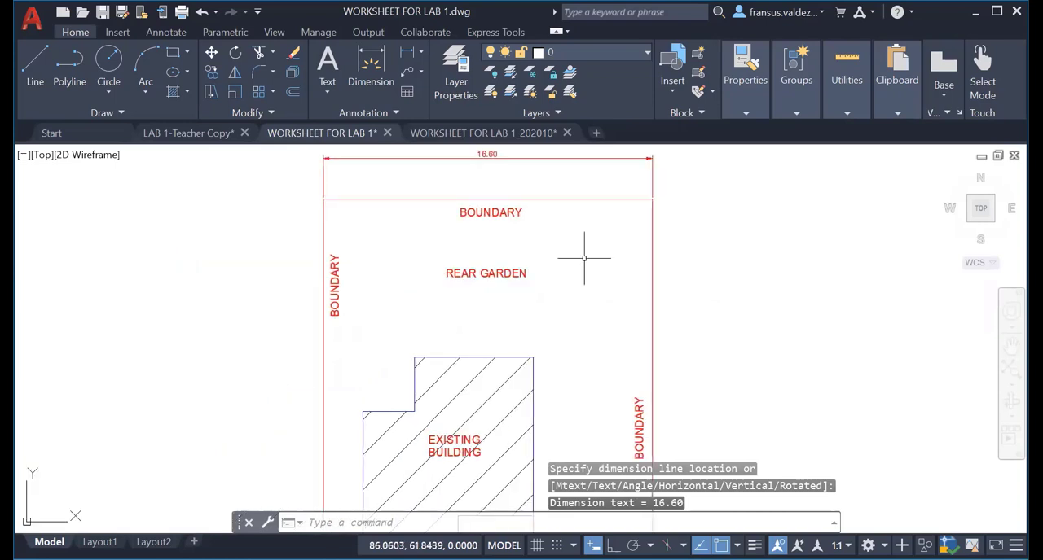
scroll(570, 252, down, 4)
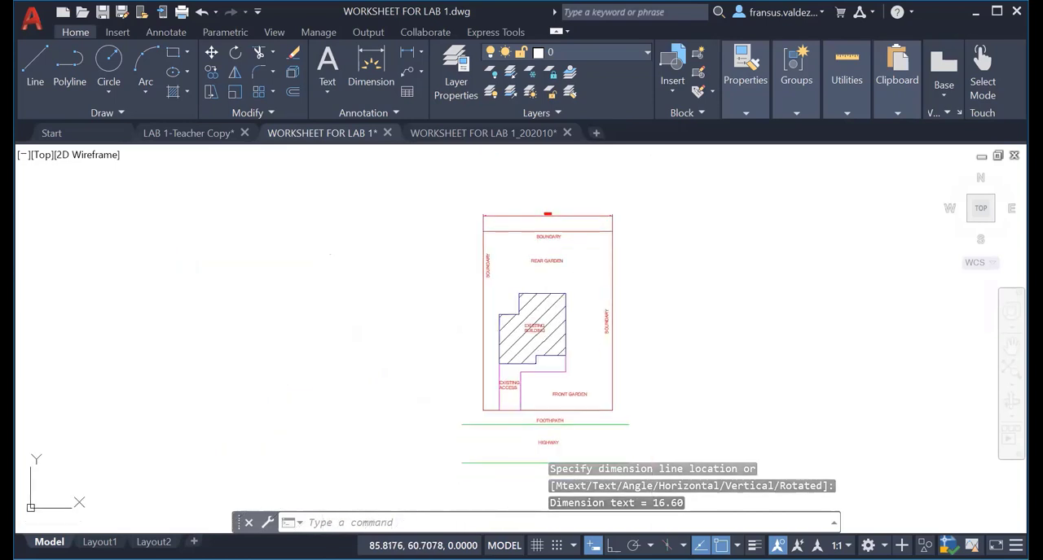
click(408, 53)
scroll(421, 255, up, 4)
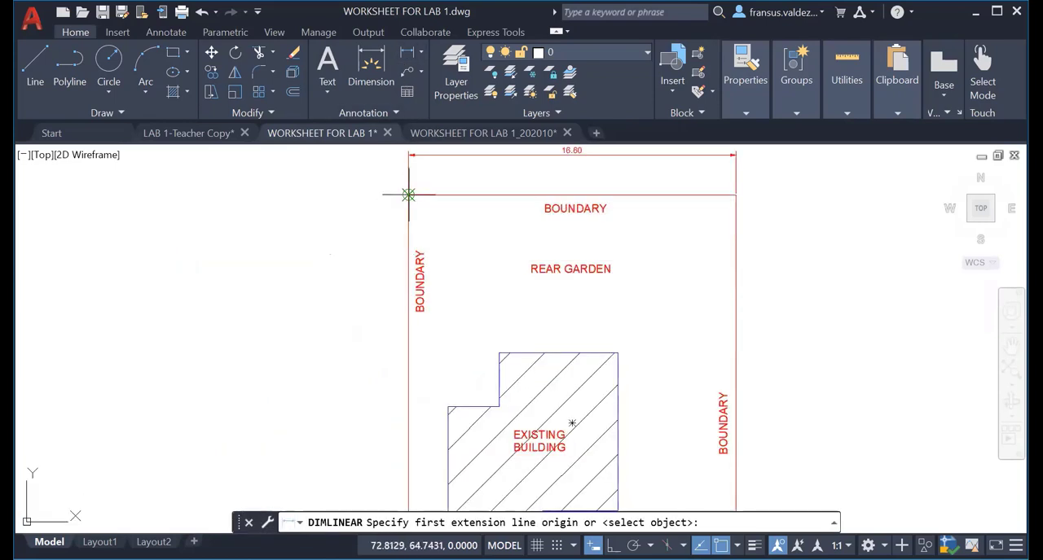
click(408, 195)
scroll(409, 330, down, 4)
scroll(405, 364, up, 4)
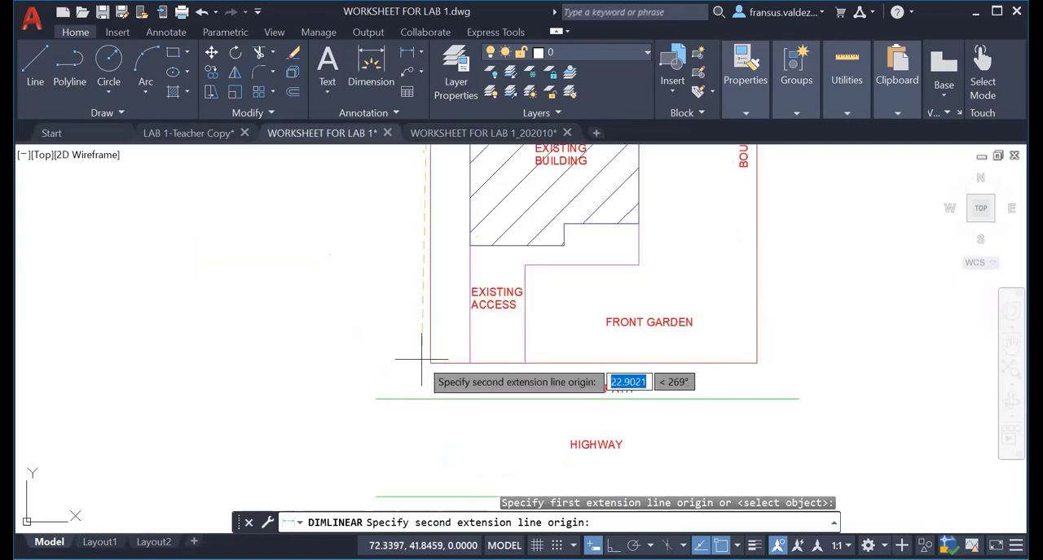
click(431, 361)
middle_drag(364, 339, 342, 426)
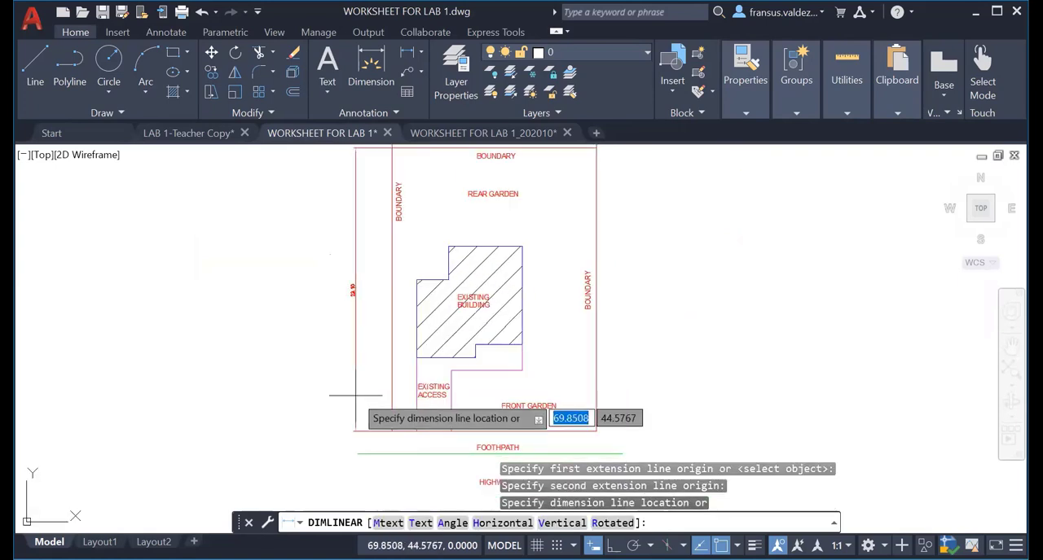
click(361, 396)
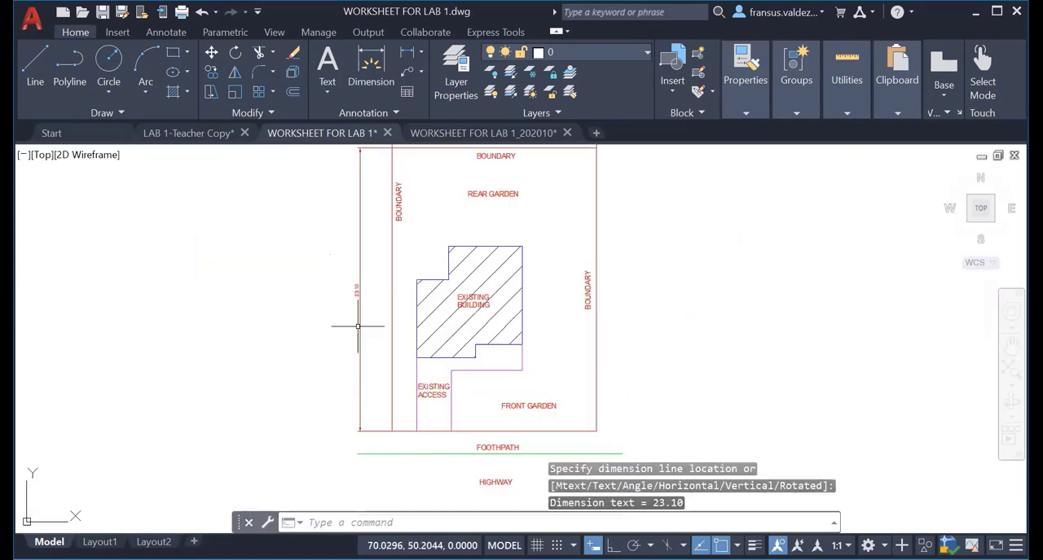
Add a vertical linear dimension from the boundary's top-right corner to the building's top-right corner, with its line about 3.3 units outside the boundary.
scroll(358, 327, up, 2)
middle_drag(359, 335, 279, 537)
middle_drag(277, 473, 305, 384)
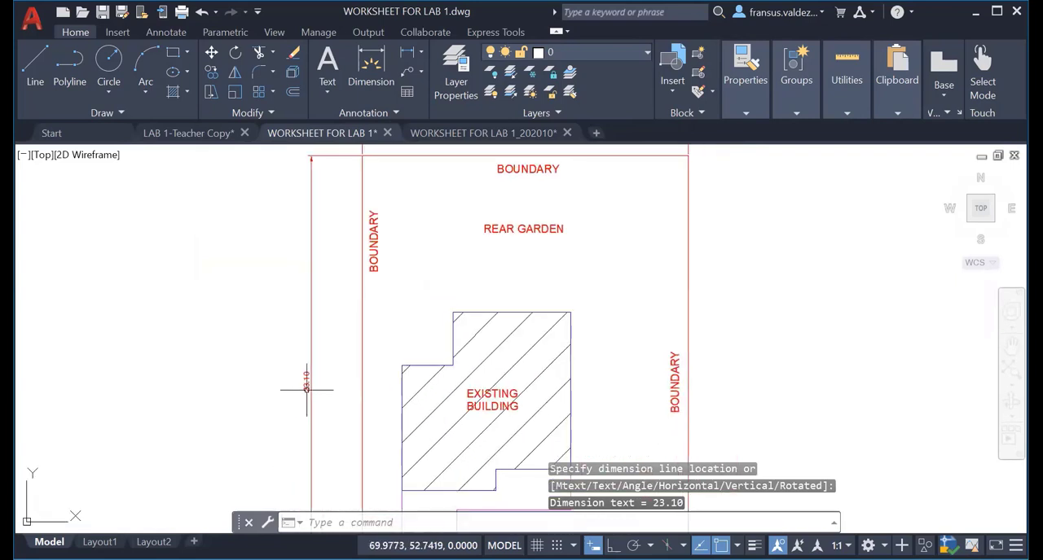
scroll(302, 384, up, 5)
scroll(305, 386, down, 5)
scroll(341, 393, down, 2)
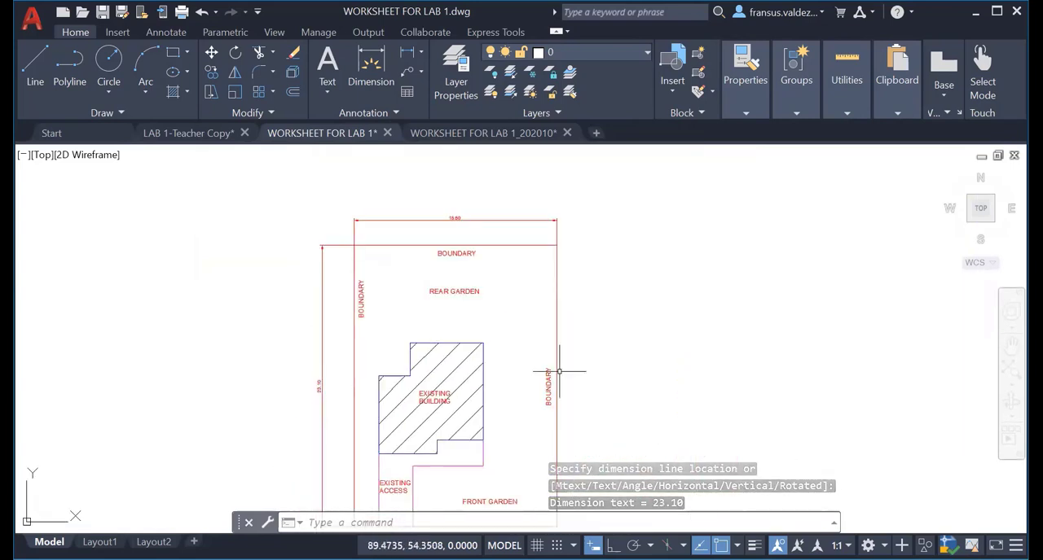
scroll(341, 394, down, 2)
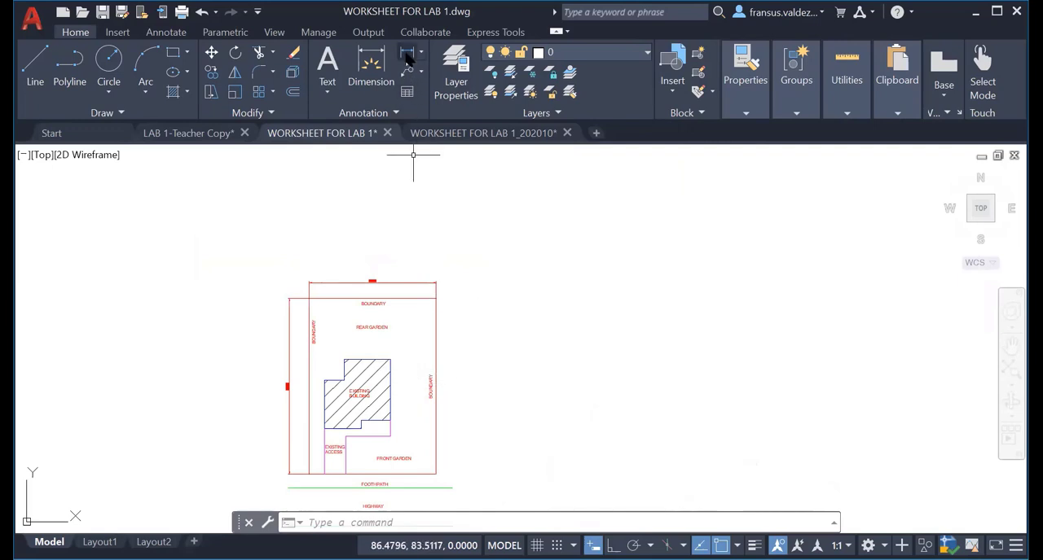
key(Return)
click(435, 299)
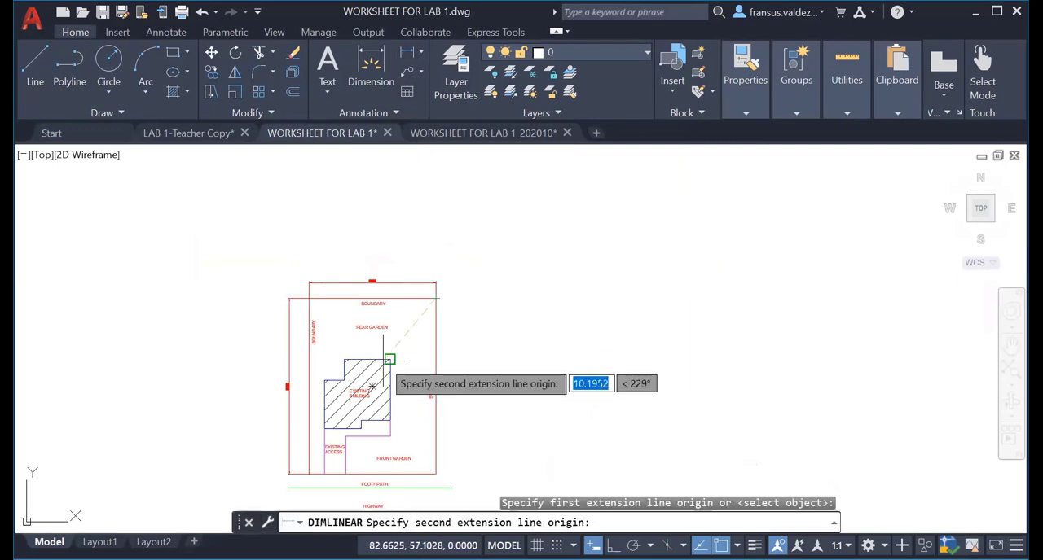
click(389, 359)
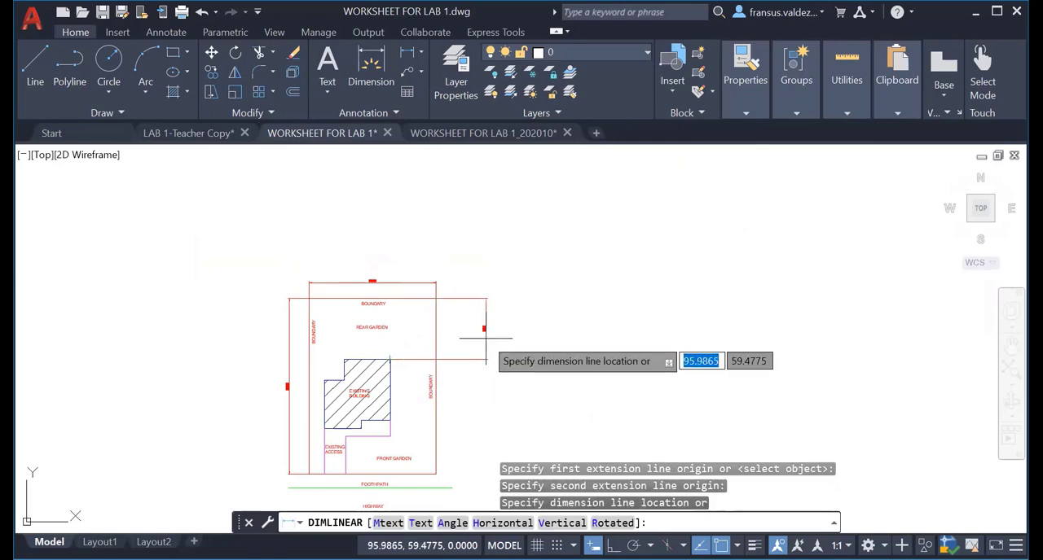
scroll(486, 337, up, 4)
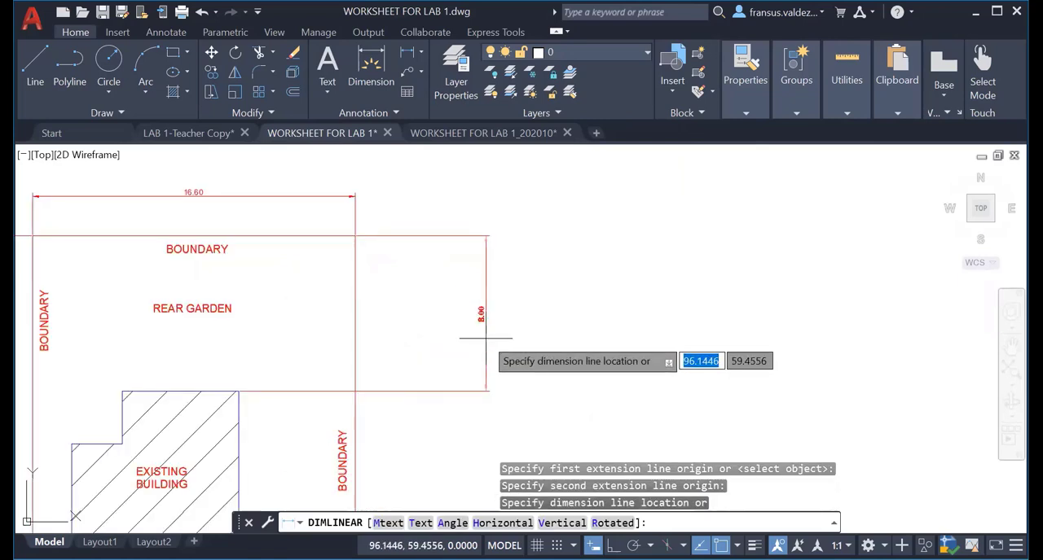
click(419, 350)
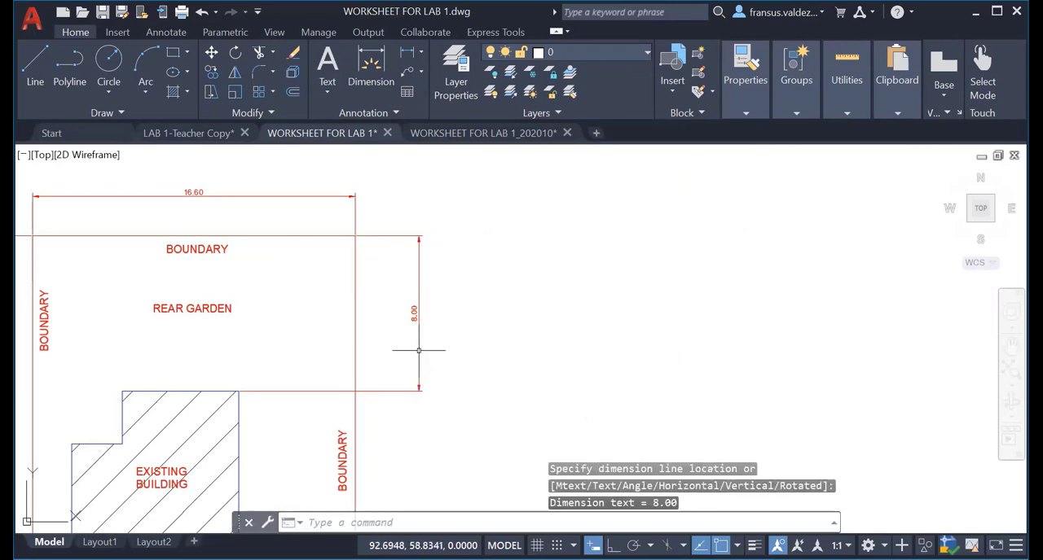
Add a vertical linear dimension from the building's top level at the right boundary to its lower right corner, aligned with the rear garden dimension line.
scroll(456, 387, down, 3)
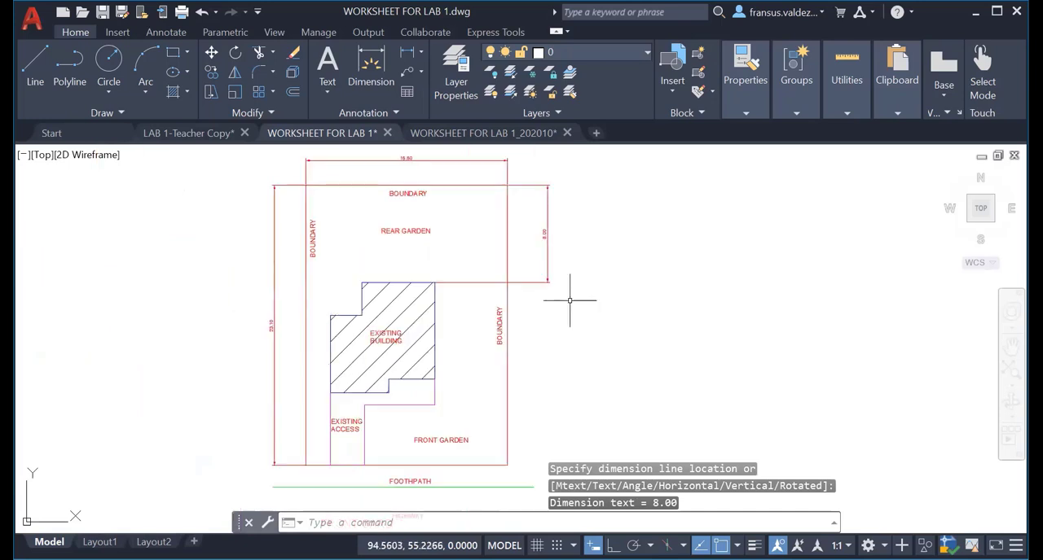
middle_drag(570, 301, 509, 346)
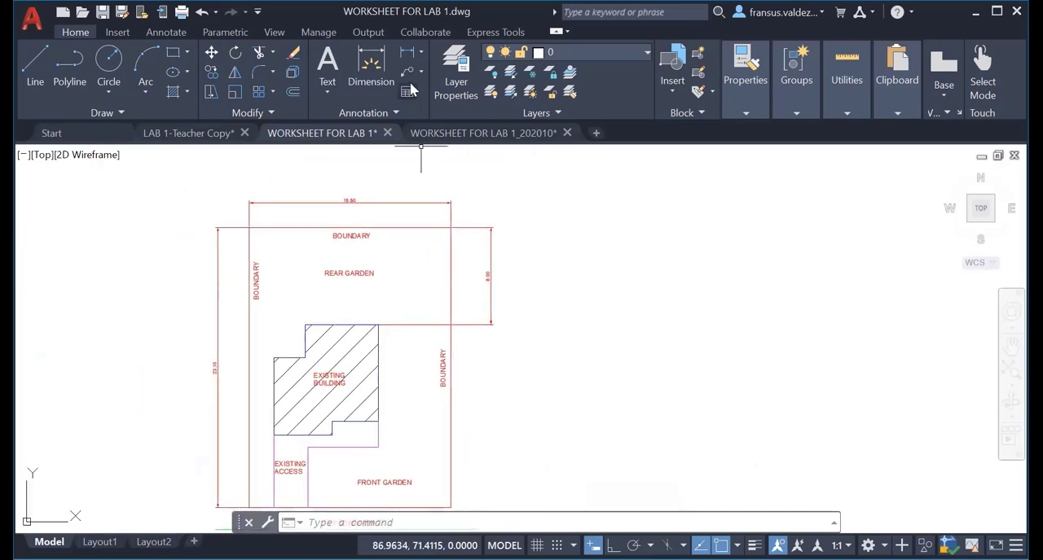
click(408, 57)
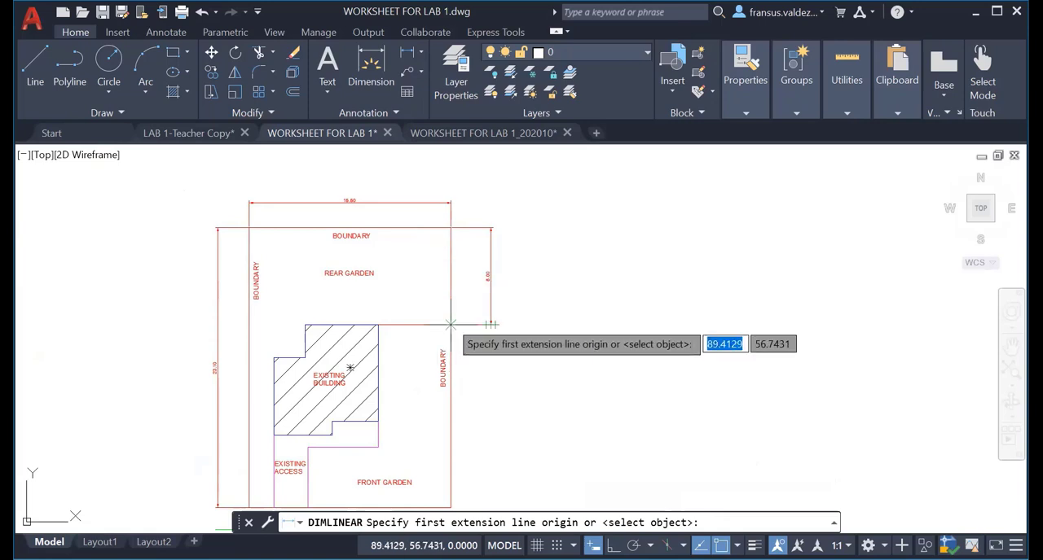
click(451, 324)
click(378, 422)
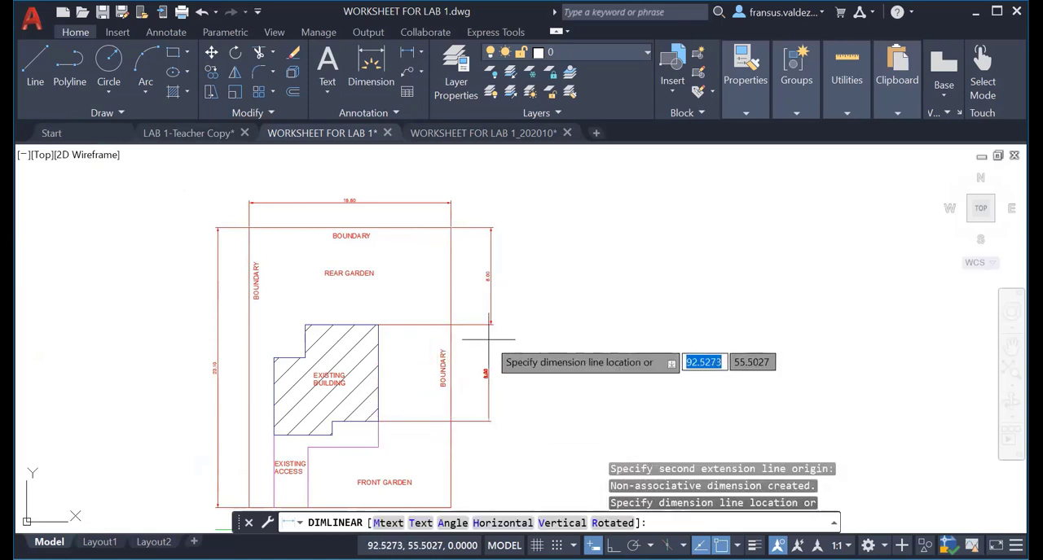
scroll(490, 339, up, 6)
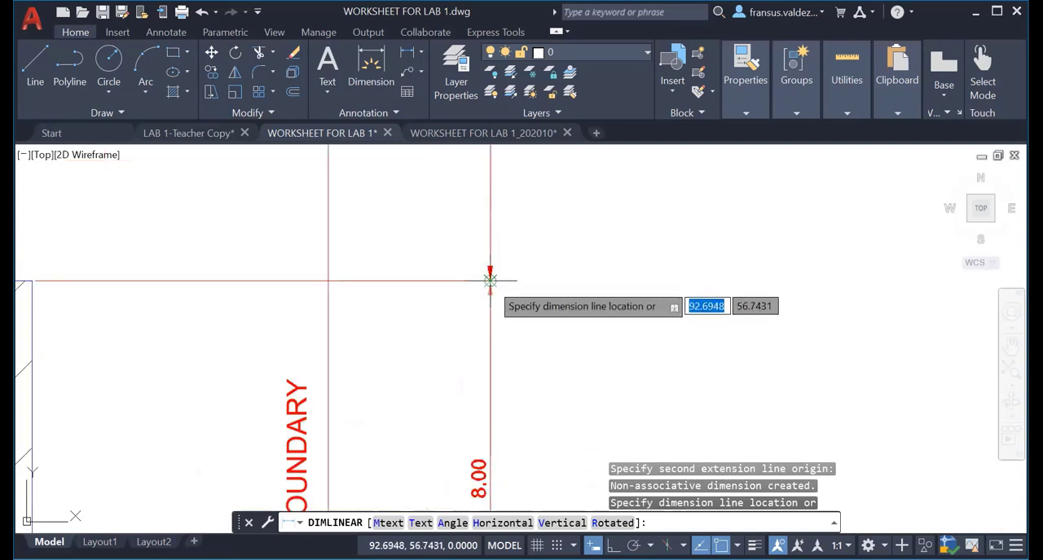
click(490, 281)
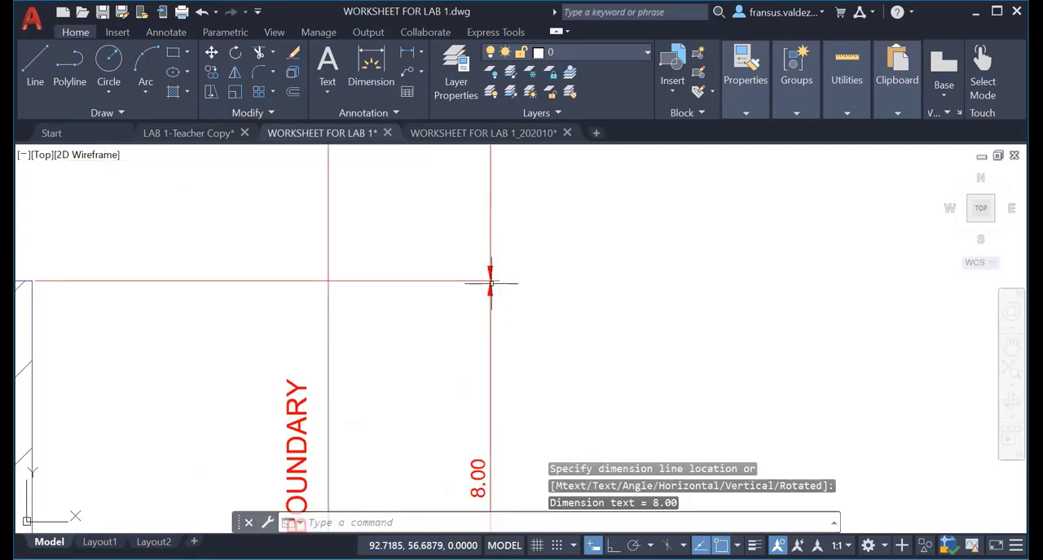
Dimension the rear garden depth along the right boundary, from its top corner to the building's top level, with the line about 2.4 units outside.
scroll(456, 385, down, 4)
scroll(452, 412, up, 1)
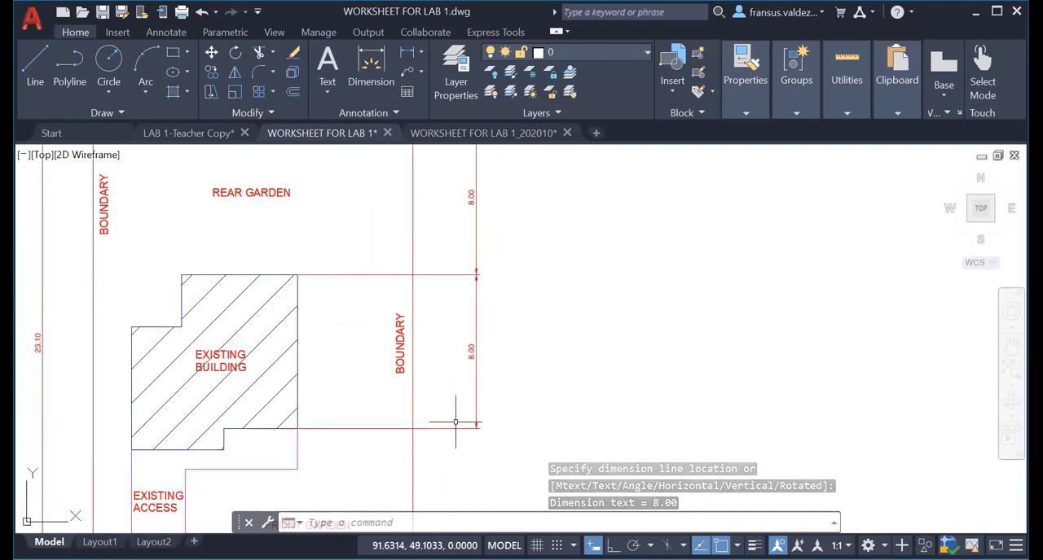
middle_drag(455, 422, 461, 450)
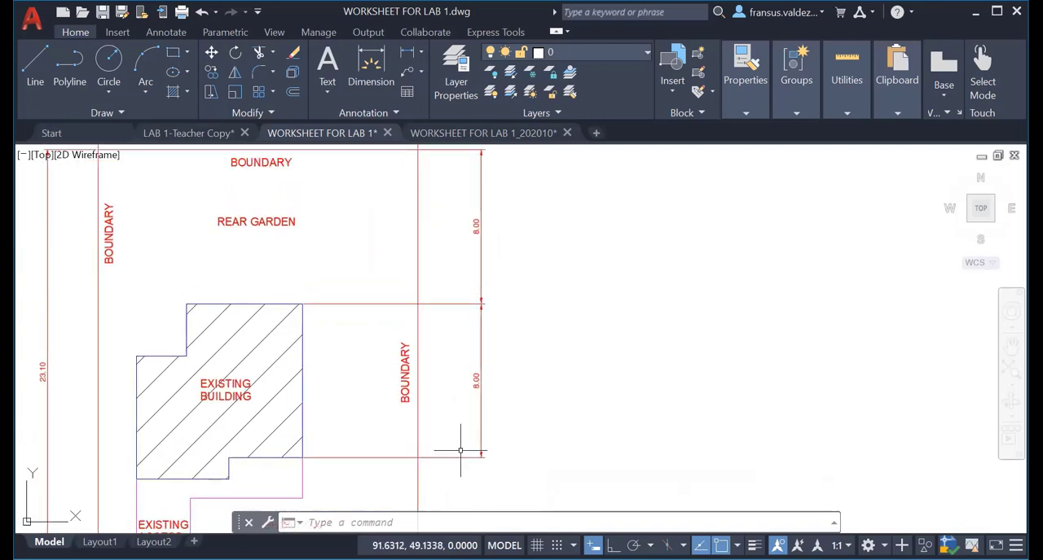
scroll(460, 450, down, 2)
scroll(401, 418, up, 4)
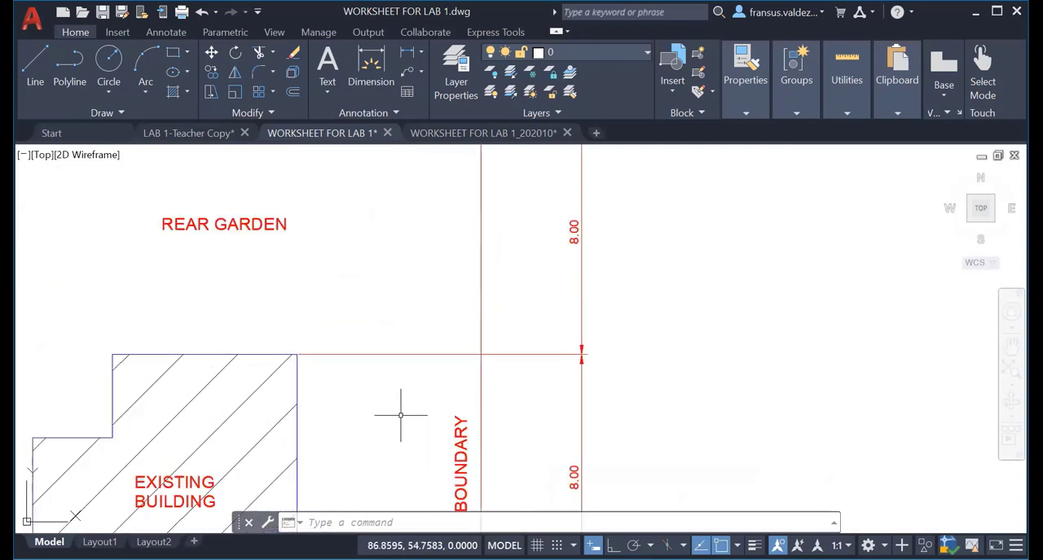
mouse_move(401, 356)
middle_down()
mouse_move(409, 382)
mouse_move(318, 456)
middle_up()
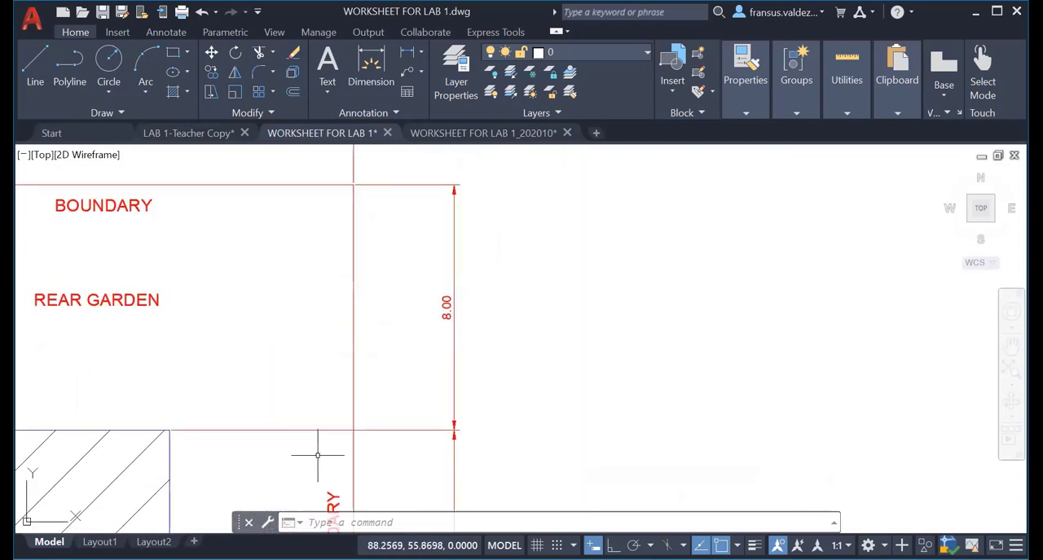
click(407, 52)
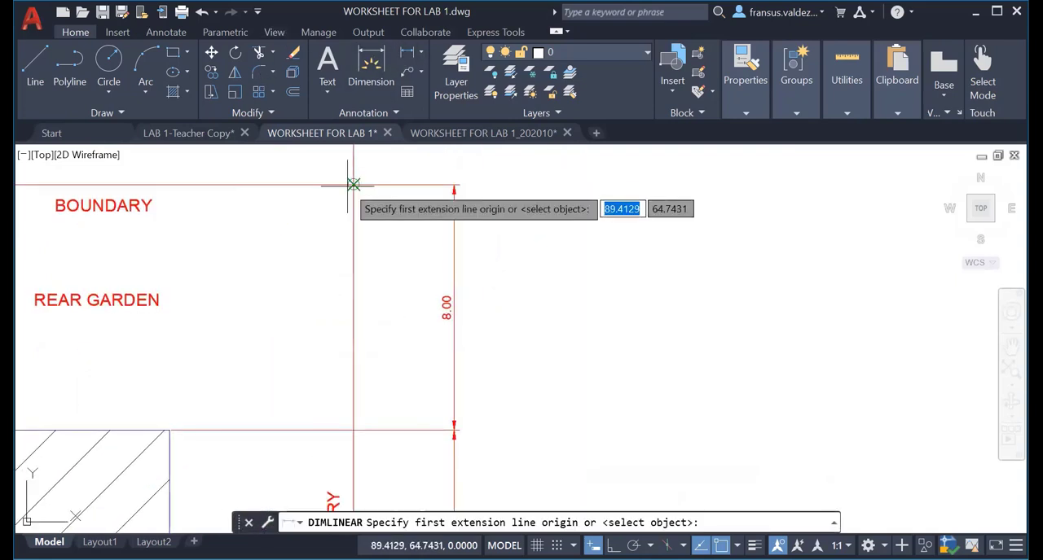
click(353, 186)
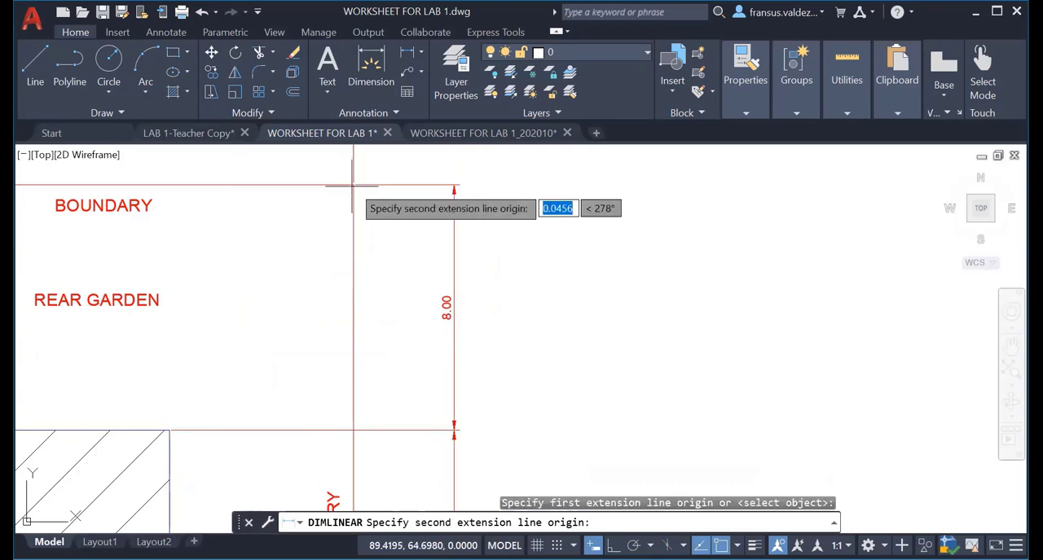
click(352, 429)
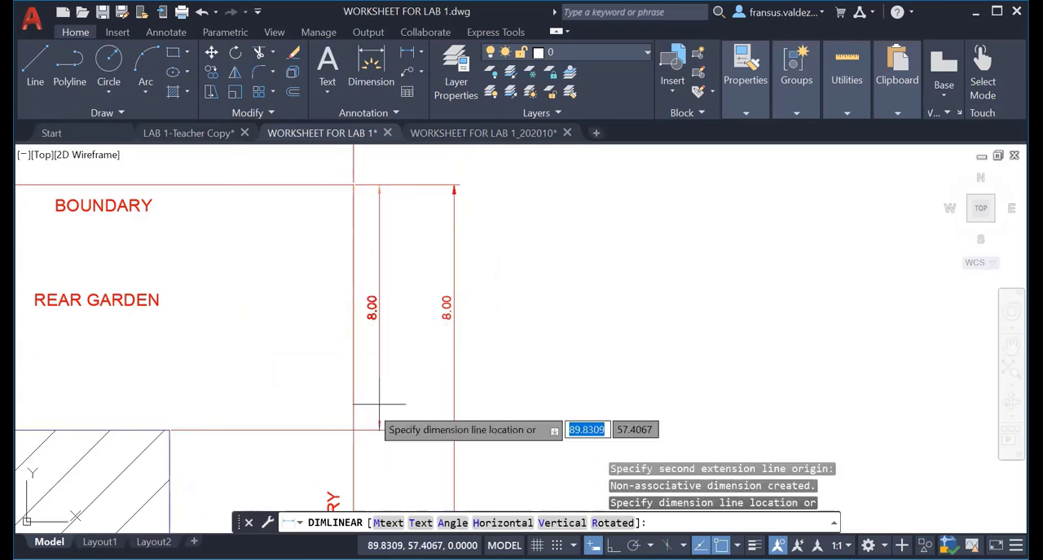
click(427, 392)
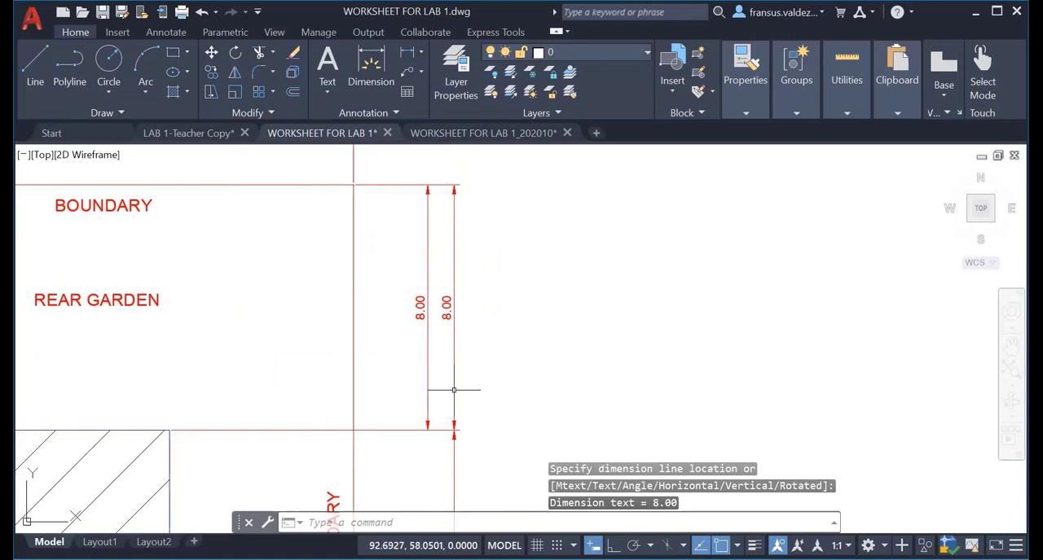
Erase the outer rear garden dimension whose lower extension line reaches the building's top-right corner.
click(454, 390)
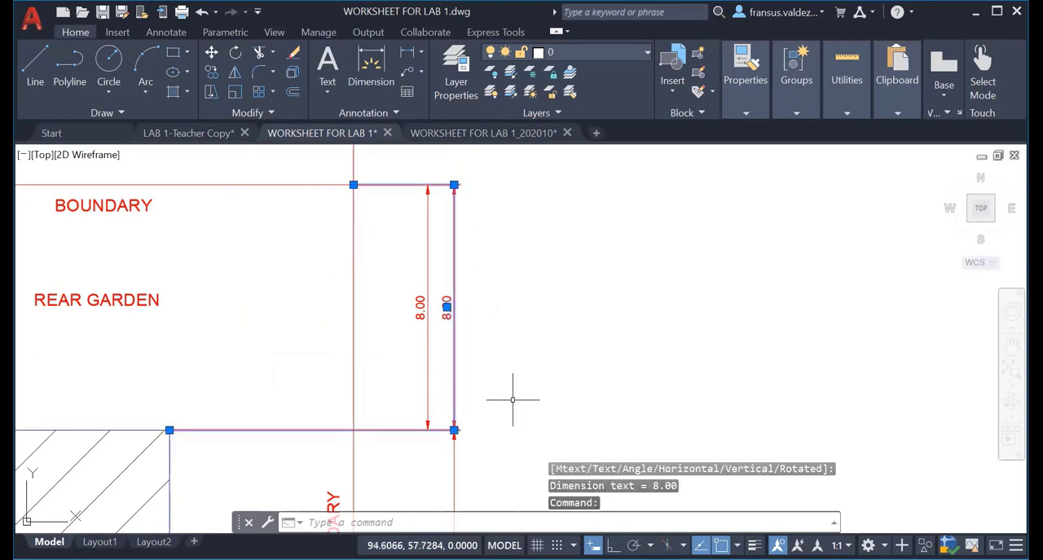
text(e)
key(Return)
Dimension the building's right side height using origins on the right boundary, with the line aligned to the remaining rear garden dimension.
middle_drag(516, 388, 553, 224)
scroll(519, 269, down, 3)
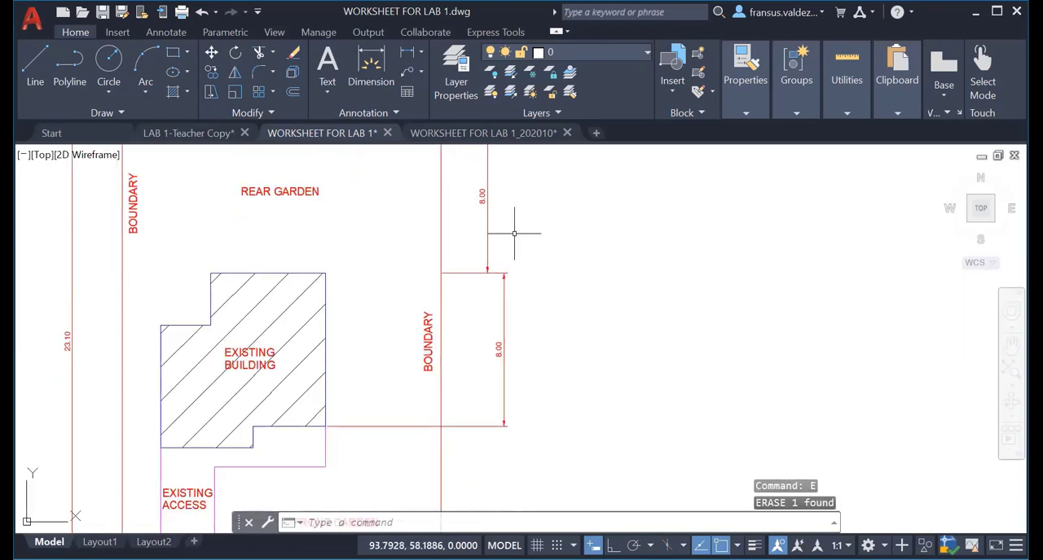
click(371, 67)
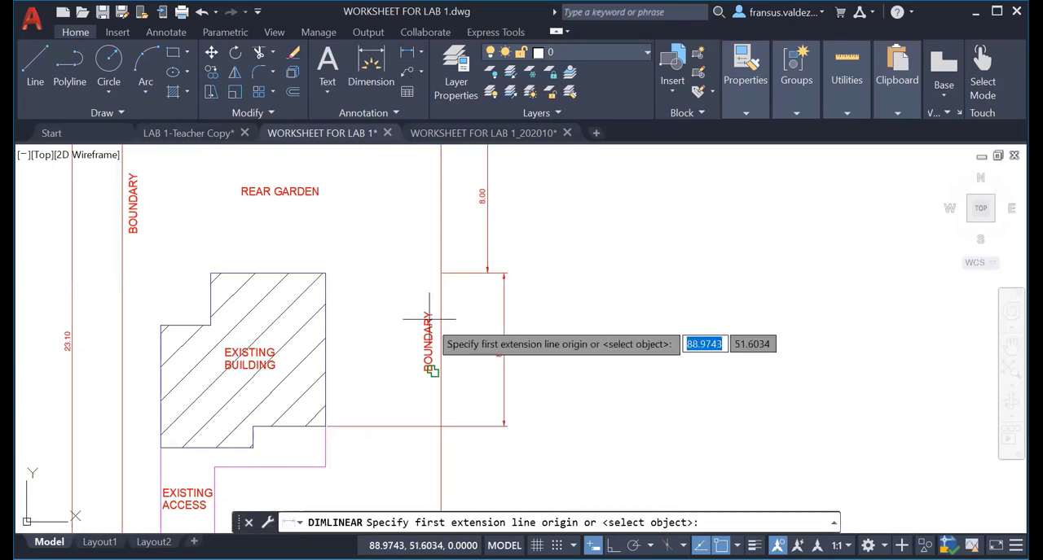
click(440, 274)
click(440, 425)
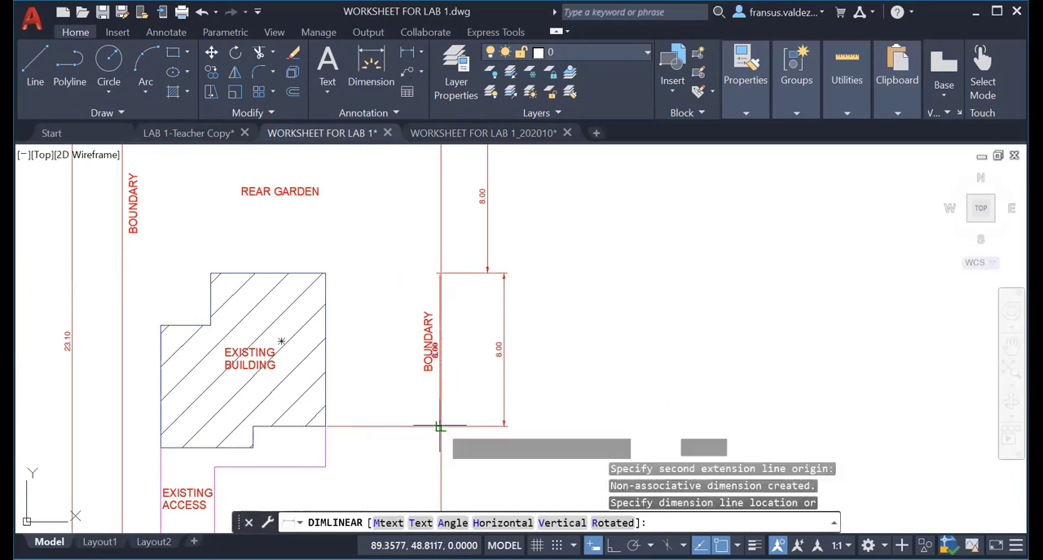
scroll(483, 286, up, 5)
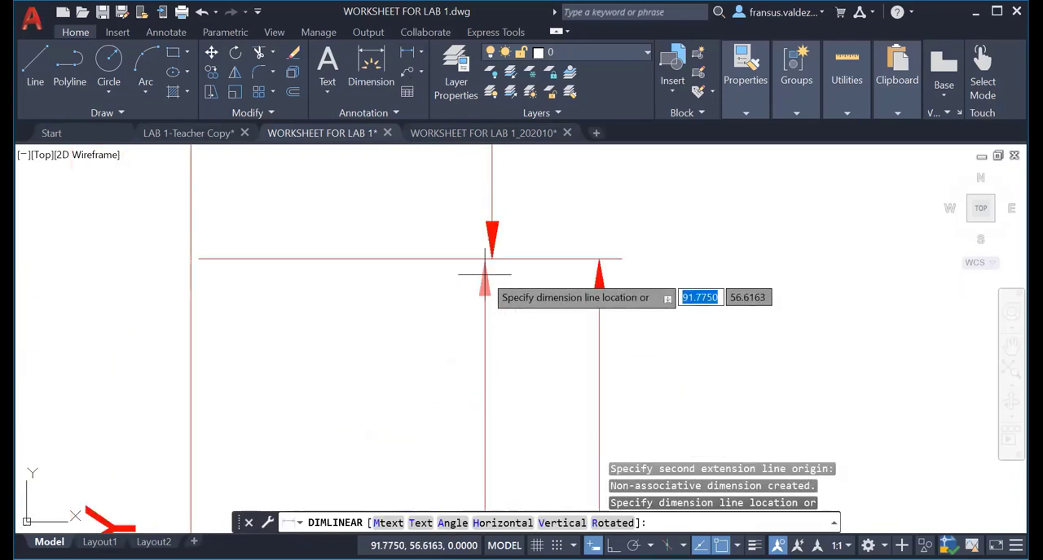
click(499, 234)
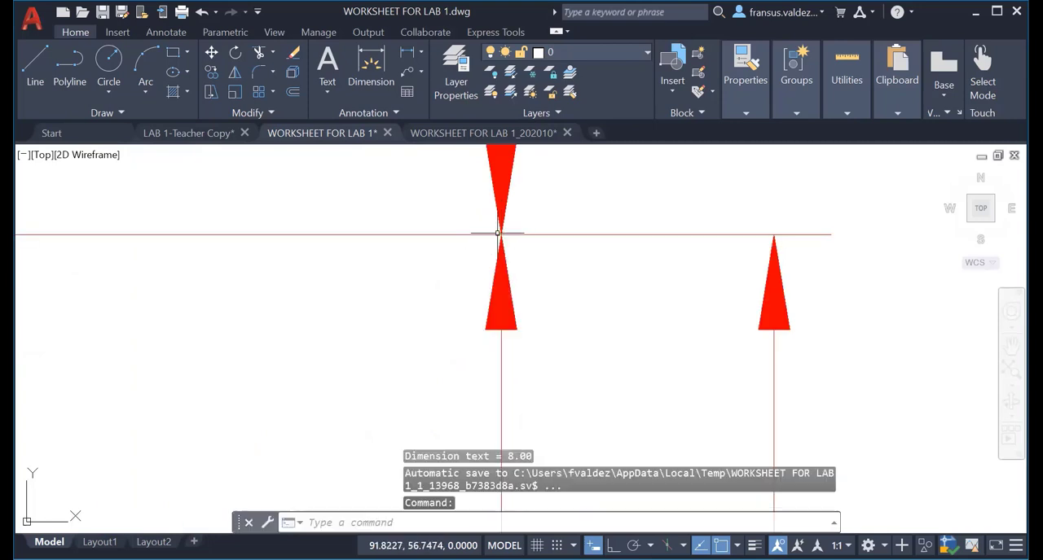
Erase the outer duplicate dimension of the building's right side height.
click(655, 234)
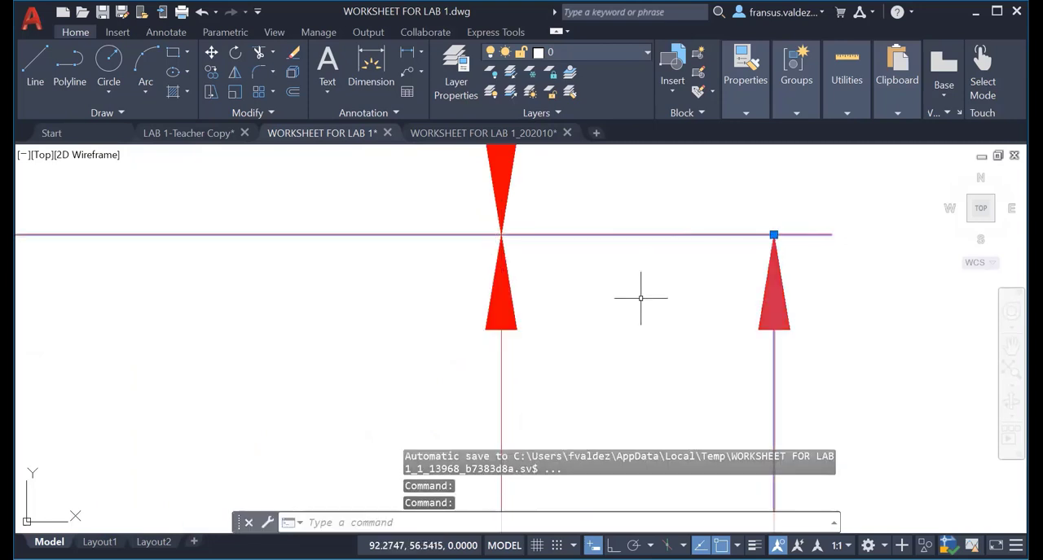
text(e)
key(Return)
scroll(640, 299, down, 5)
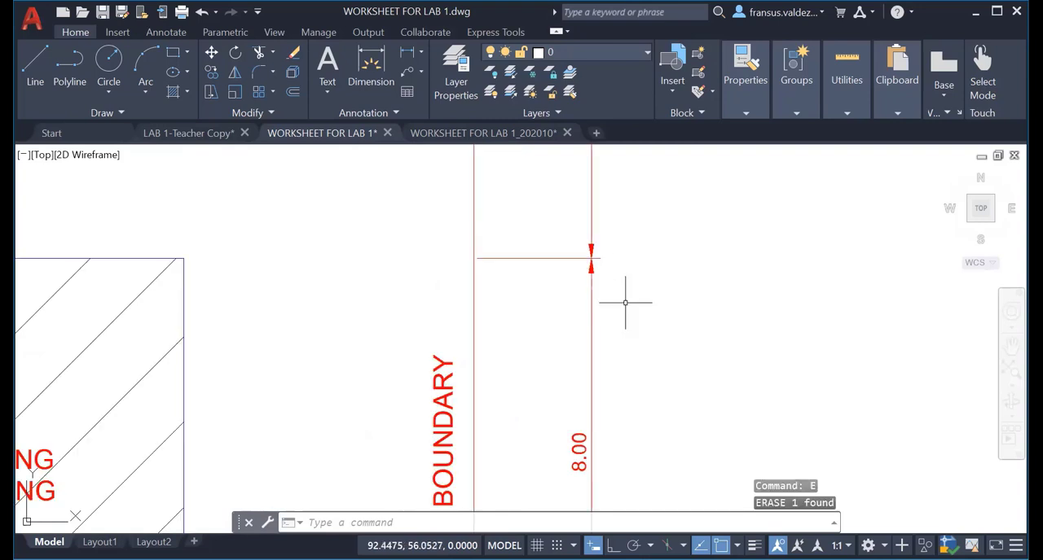
Add a vertical linear dimension to the small step in the building's bottom edge, with its line about 0.9 units outside the right boundary.
scroll(607, 300, up, 1)
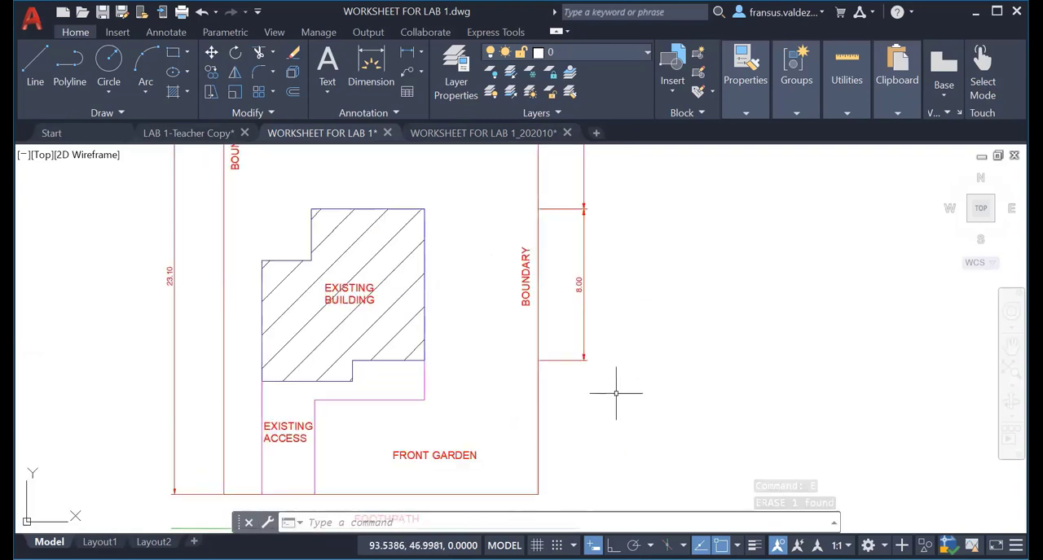
middle_drag(495, 400, 493, 404)
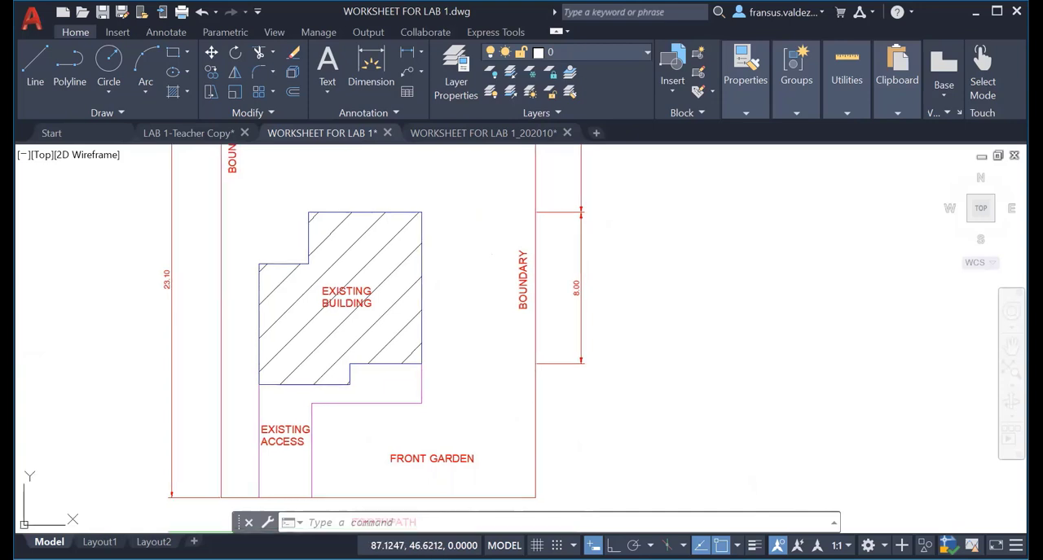
click(407, 52)
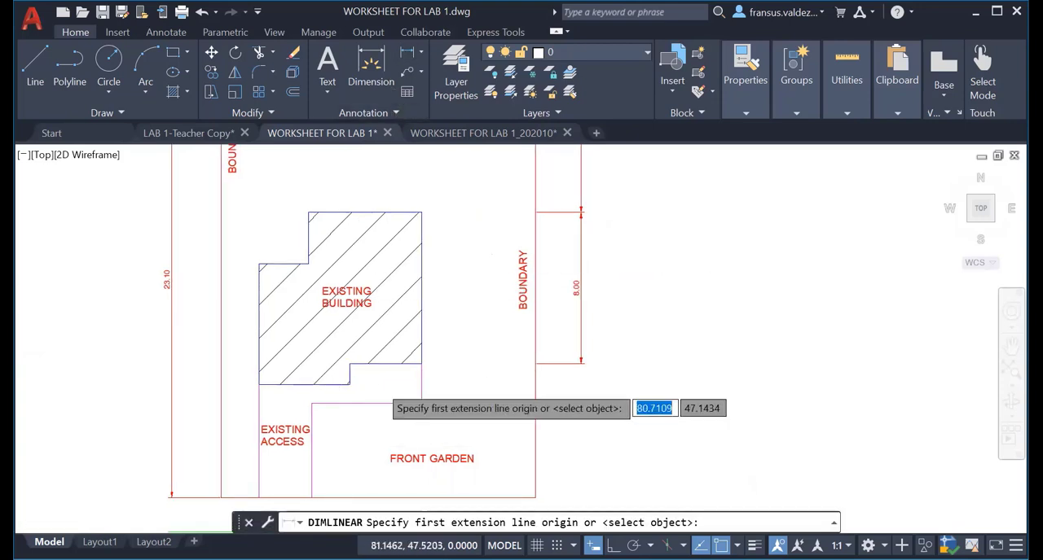
scroll(381, 383, up, 2)
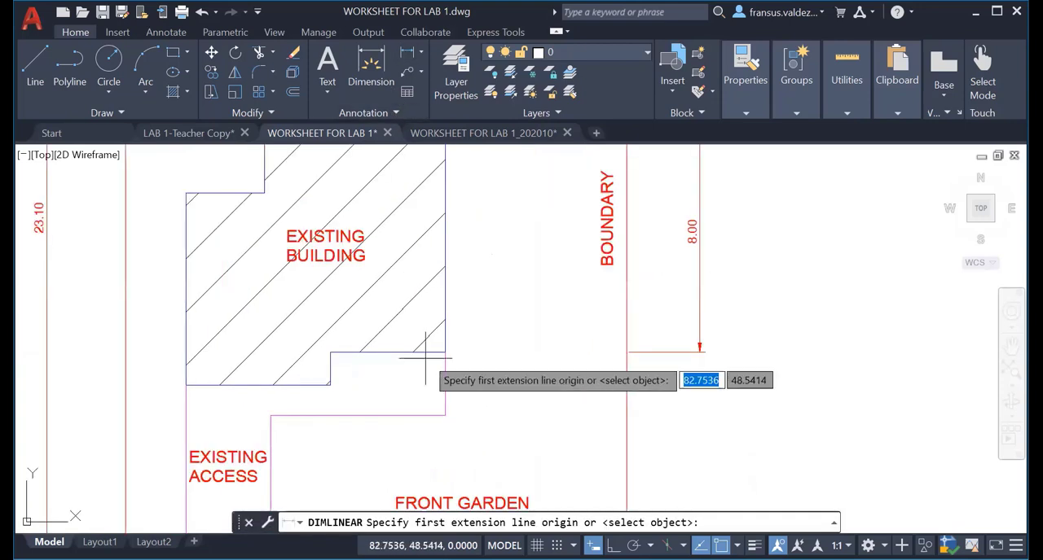
click(330, 352)
click(330, 384)
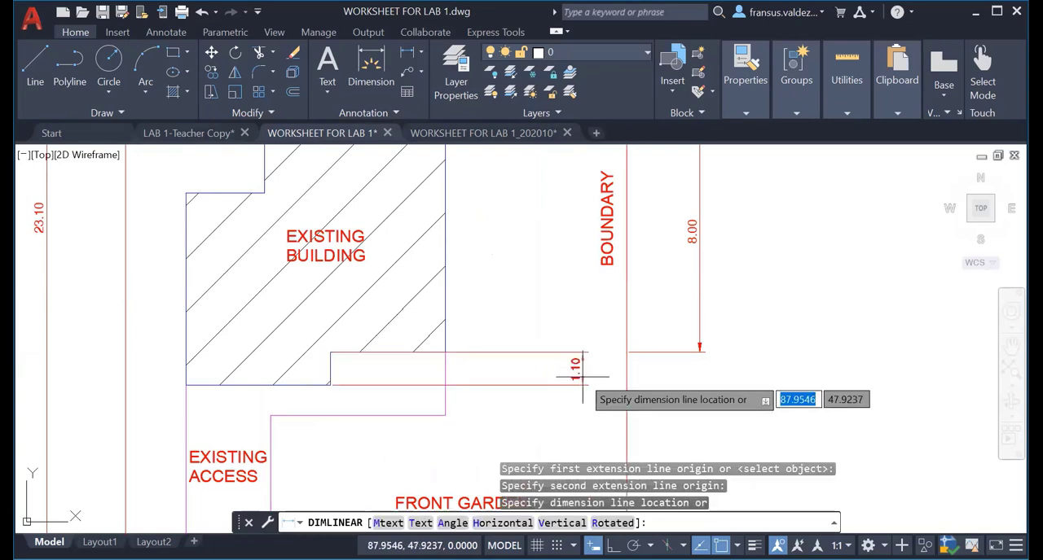
click(655, 378)
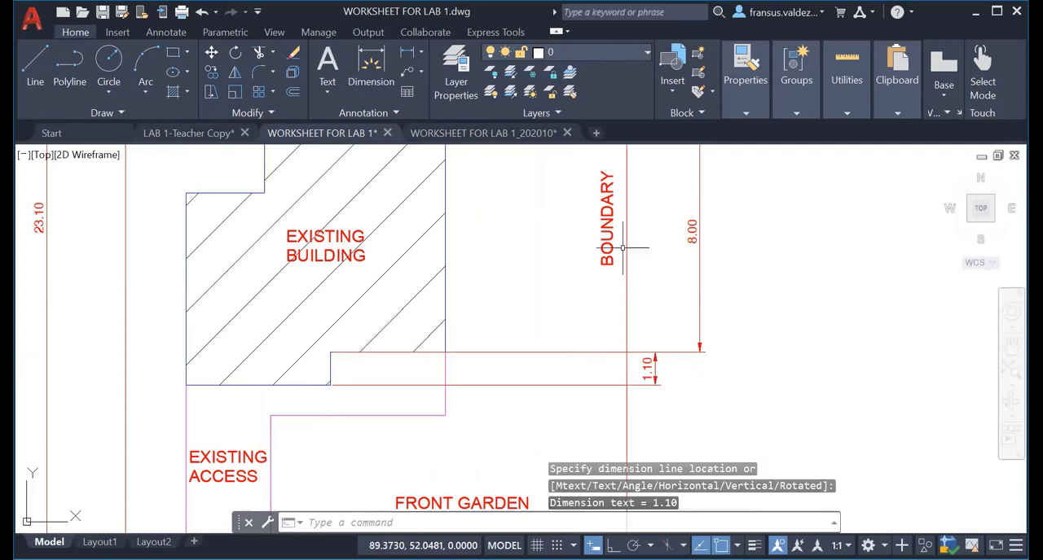
Dimension the small step in the building's bottom edge using origins on the right boundary, with the line aligned to the building height dimension.
click(407, 55)
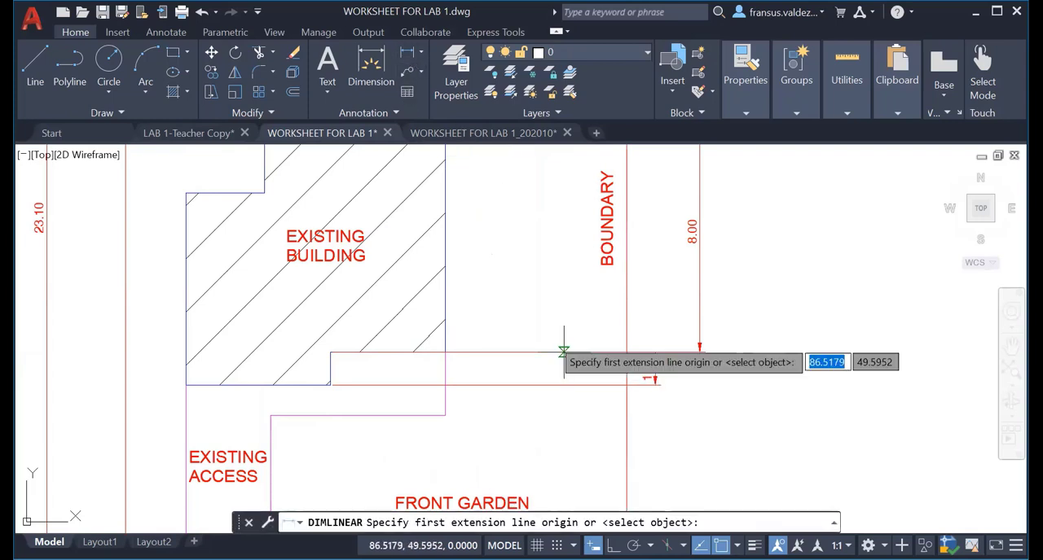
click(626, 352)
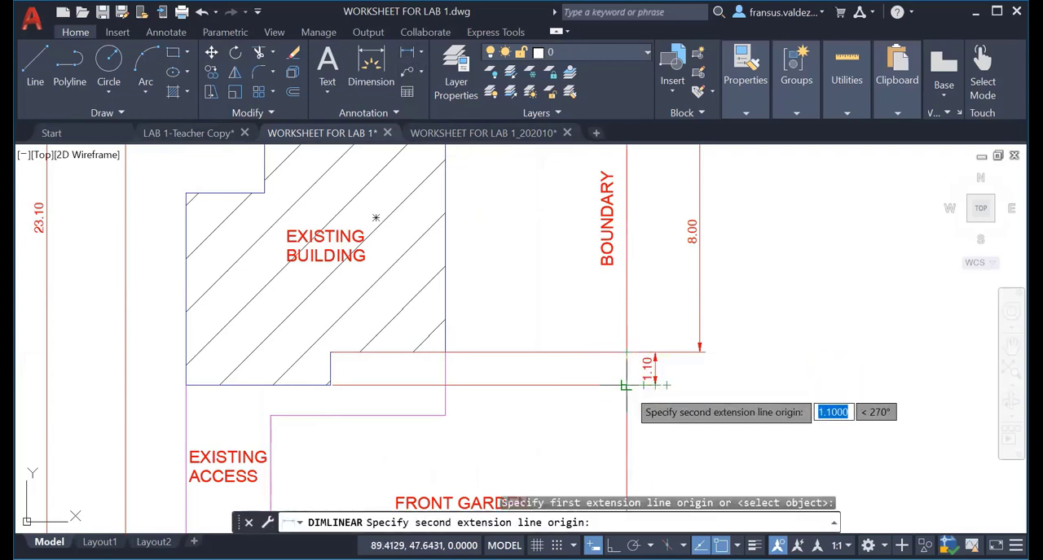
click(625, 385)
scroll(702, 360, up, 5)
click(695, 328)
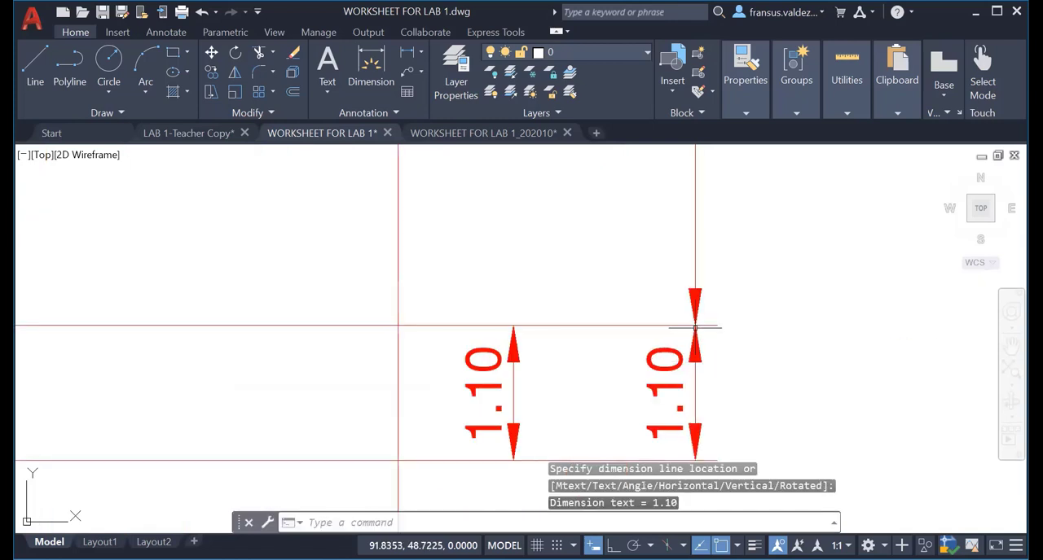
Erase the inner duplicate dimension of the small step in the building's bottom edge.
click(511, 376)
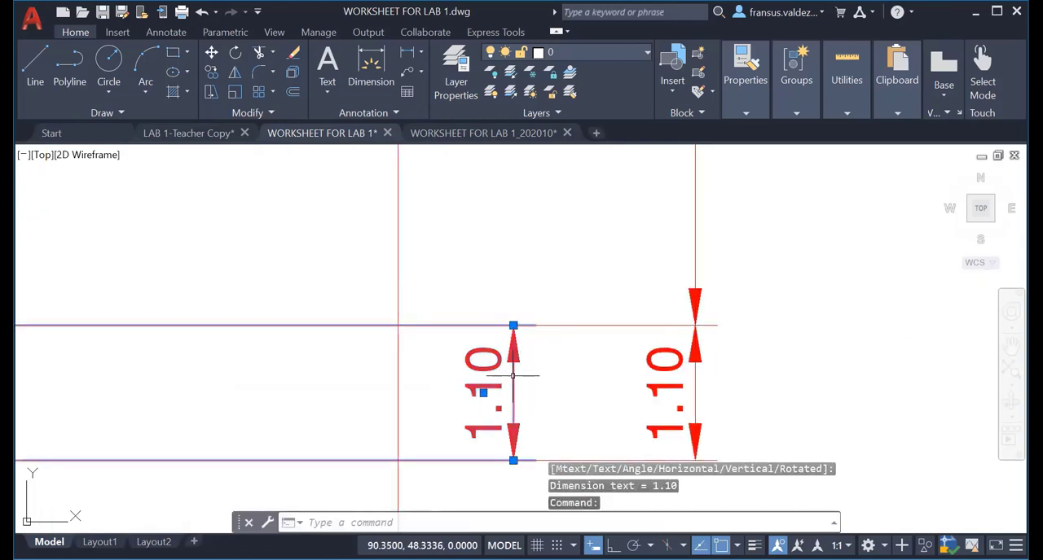
key(e)
key(Return)
scroll(512, 375, down, 4)
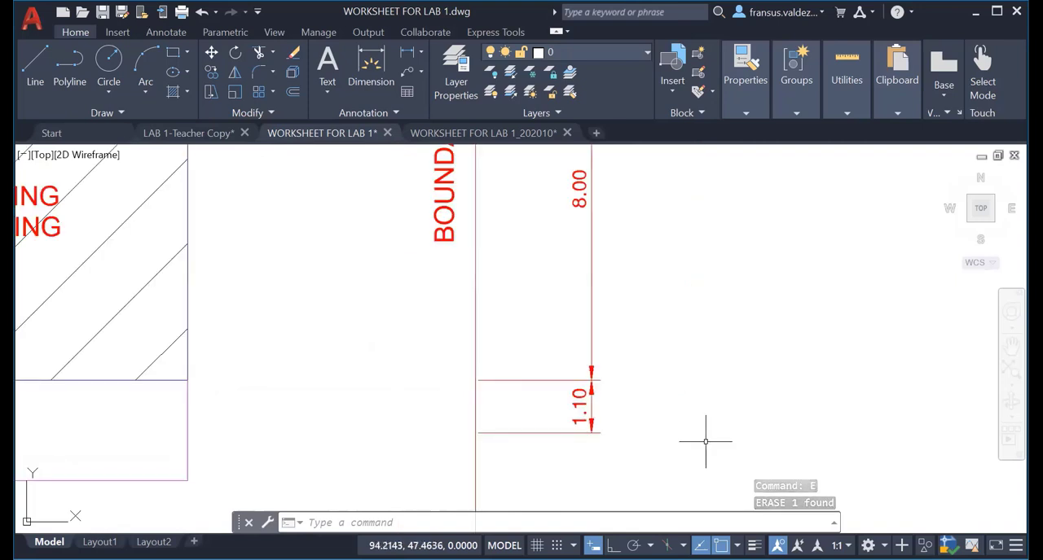
Add a horizontal linear dimension from the building's top-right corner to the right boundary, with its line about 1.7 units above the building.
scroll(706, 441, down, 3)
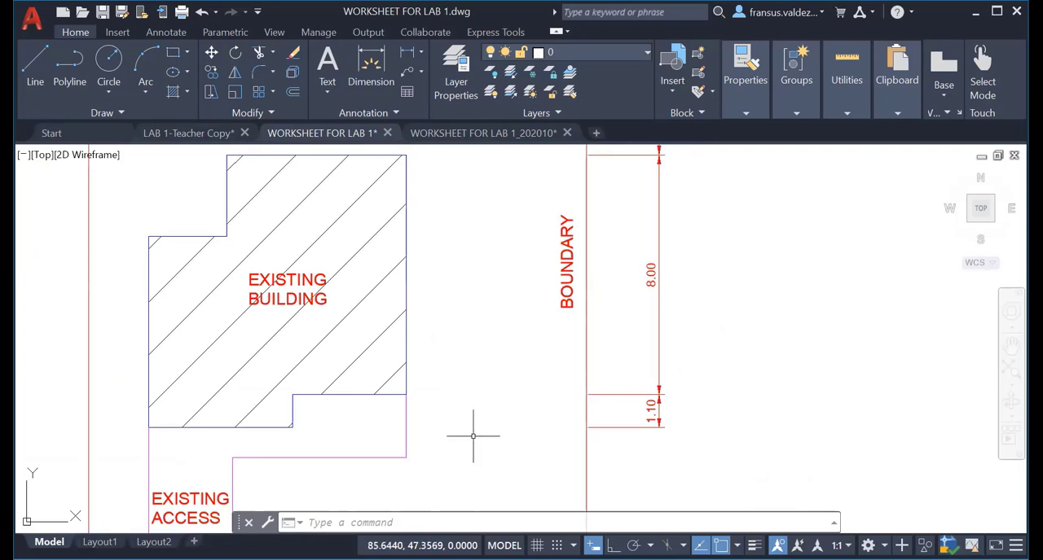
middle_drag(475, 433, 565, 385)
scroll(565, 384, down, 4)
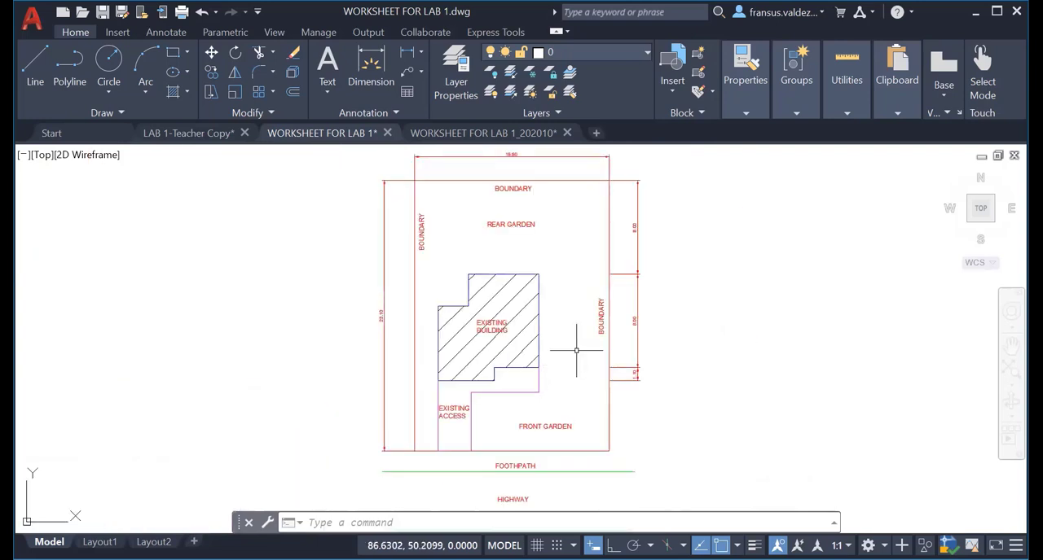
middle_drag(585, 326, 548, 379)
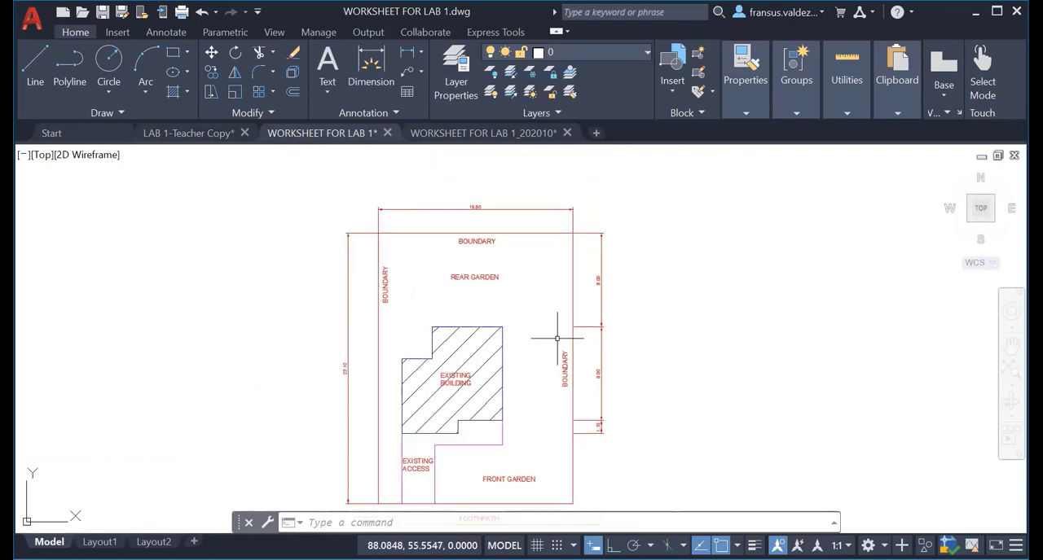
scroll(501, 328, up, 4)
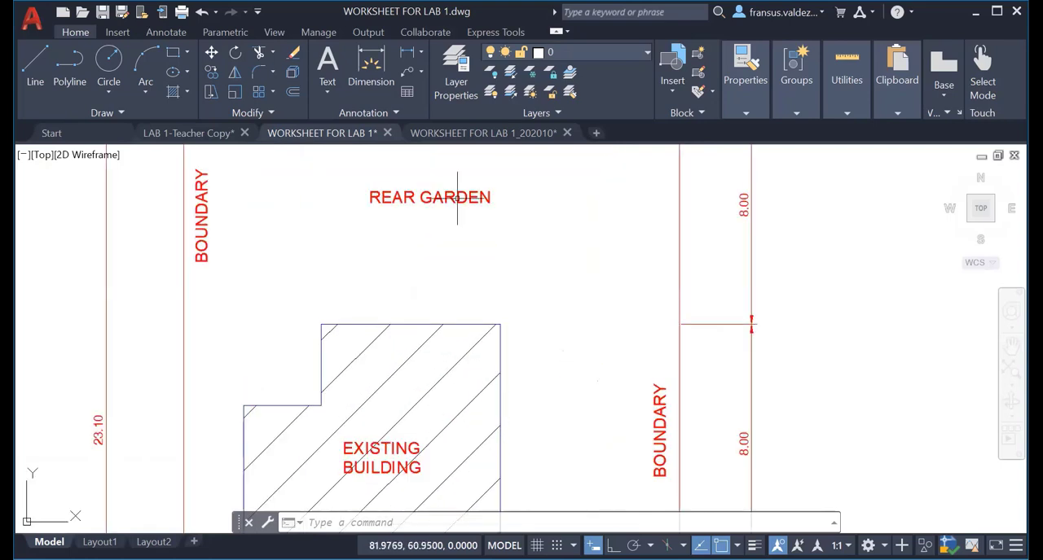
click(500, 324)
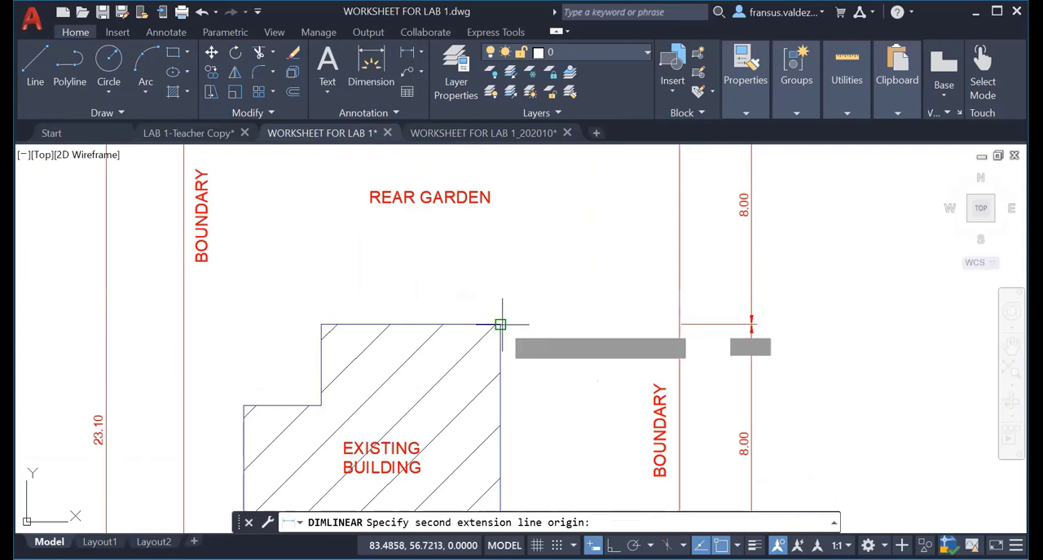
click(679, 324)
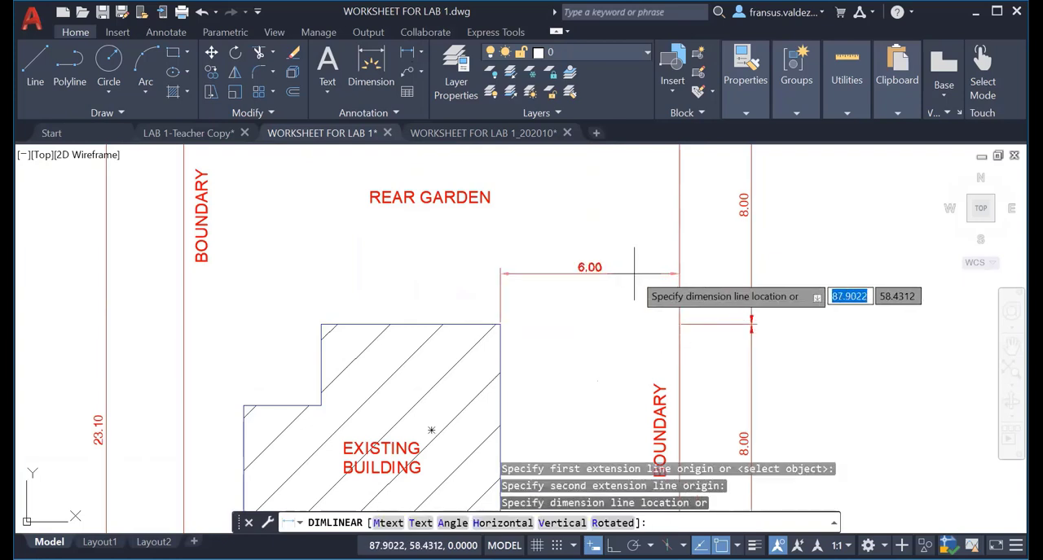
click(634, 275)
Dimension the building's top edge horizontally, with the line aligned to the dimension between the building and the right boundary.
key(Return)
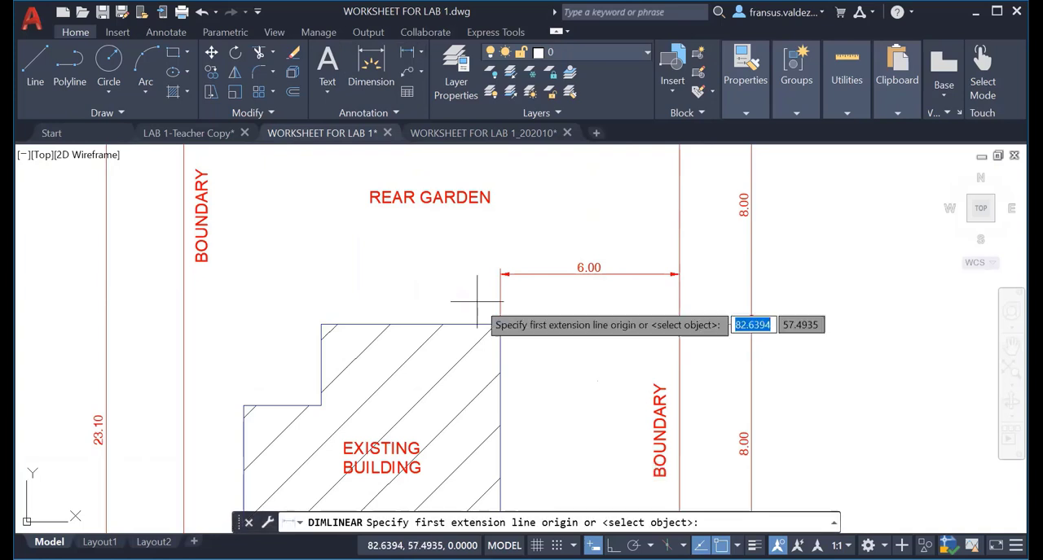
click(501, 324)
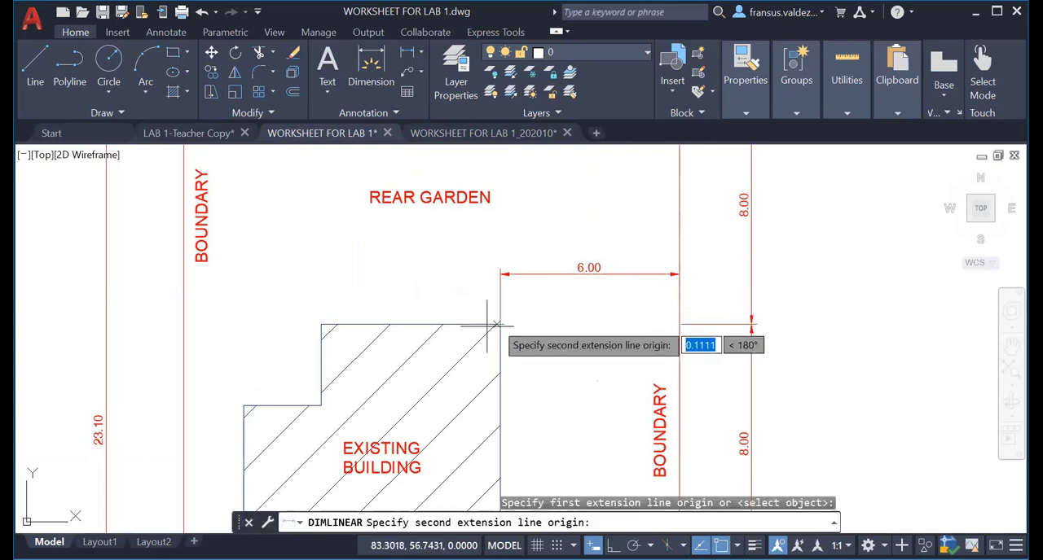
click(321, 324)
scroll(499, 268, up, 4)
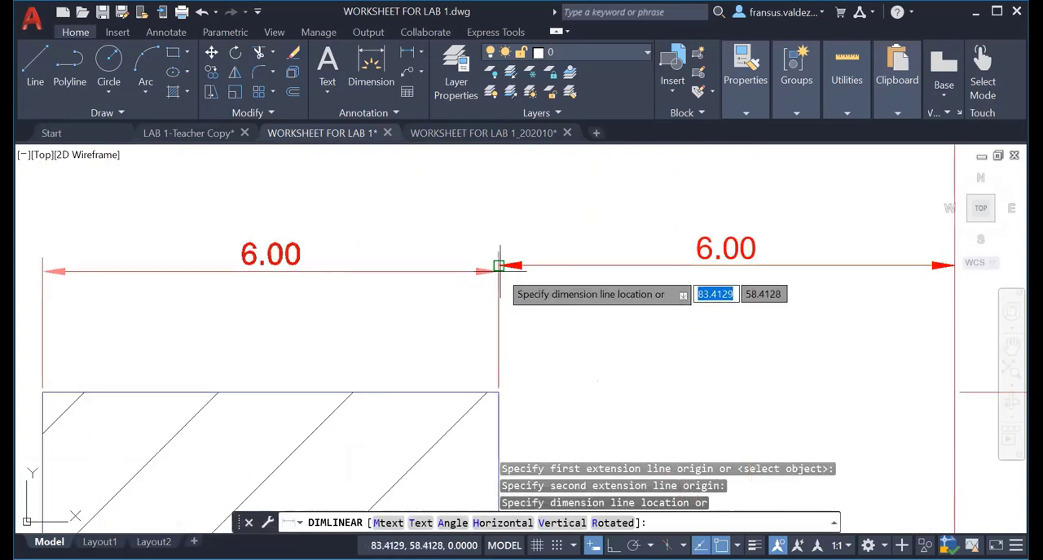
click(499, 268)
Dimension the width of the building's top-left notch horizontally, with the line aligned to the top edge dimension.
scroll(404, 316, down, 4)
middle_drag(400, 319, 565, 282)
click(406, 55)
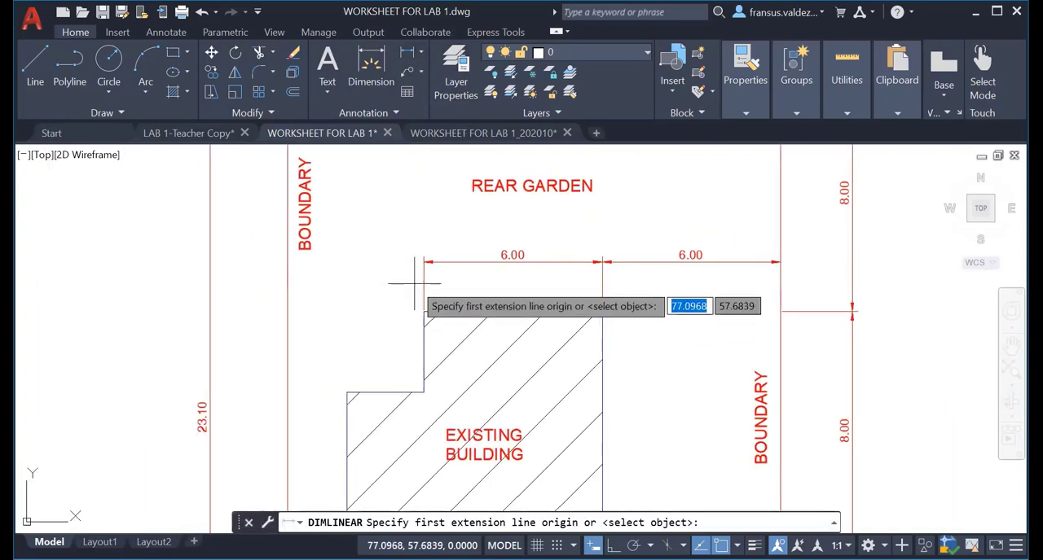
click(424, 311)
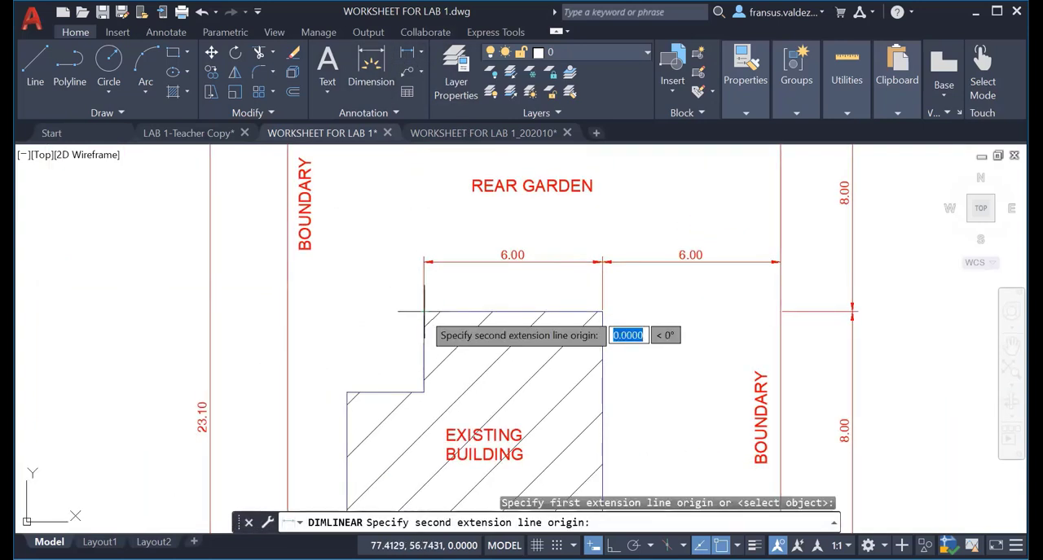
click(346, 393)
scroll(358, 285, up, 5)
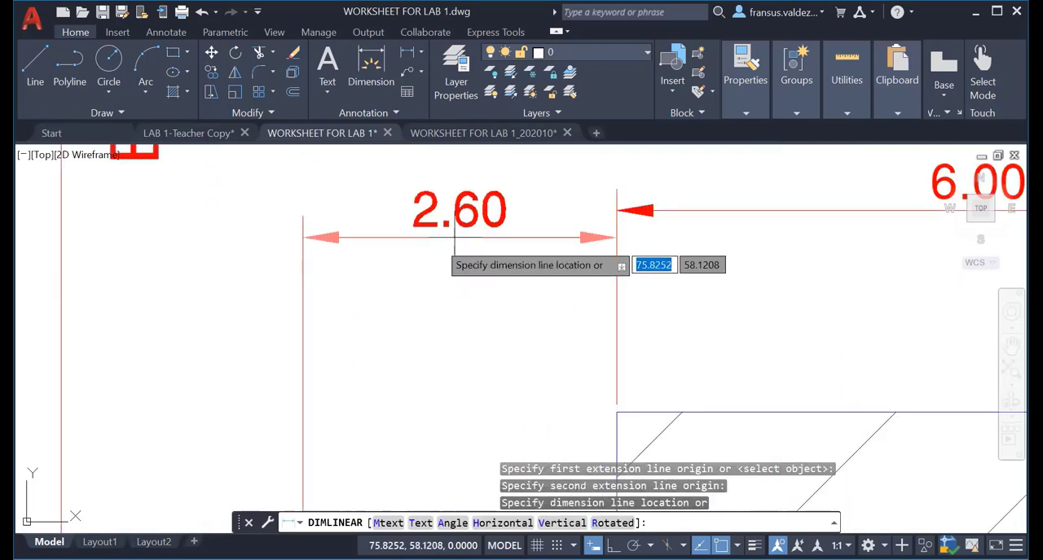
click(618, 211)
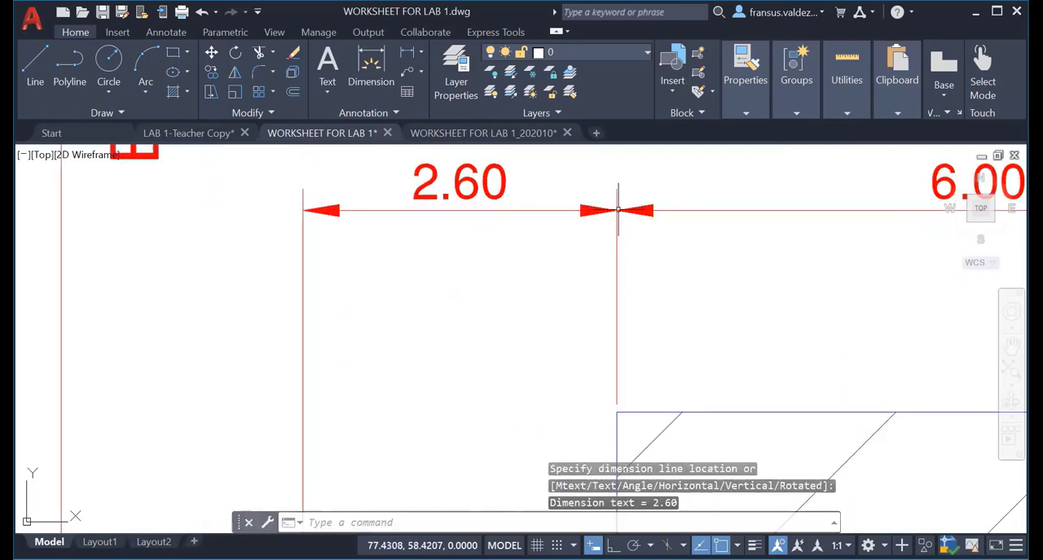
Dimension the gap between the building's left side and the left boundary, continuing the aligned row of horizontal dimensions.
scroll(513, 319, down, 3)
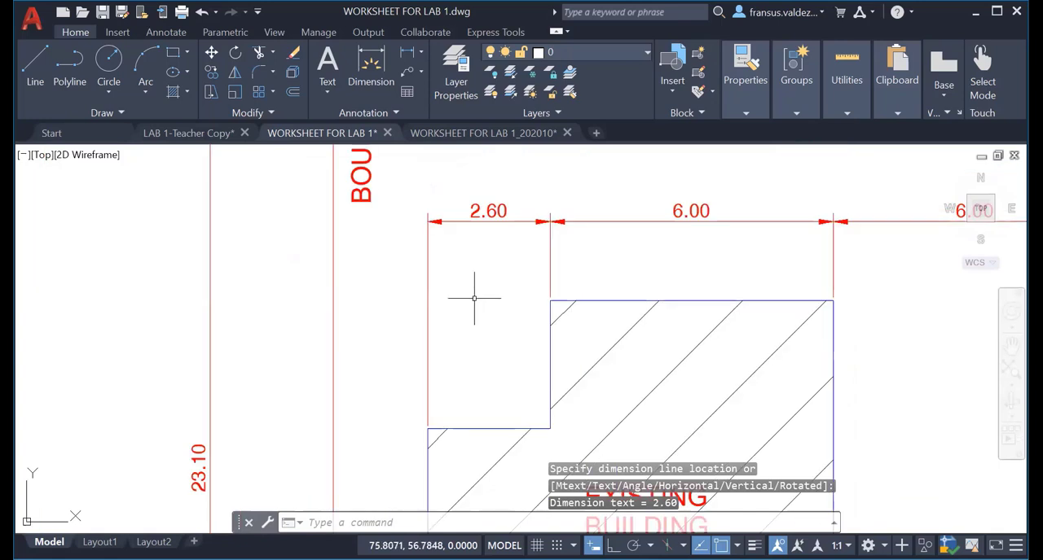
click(406, 52)
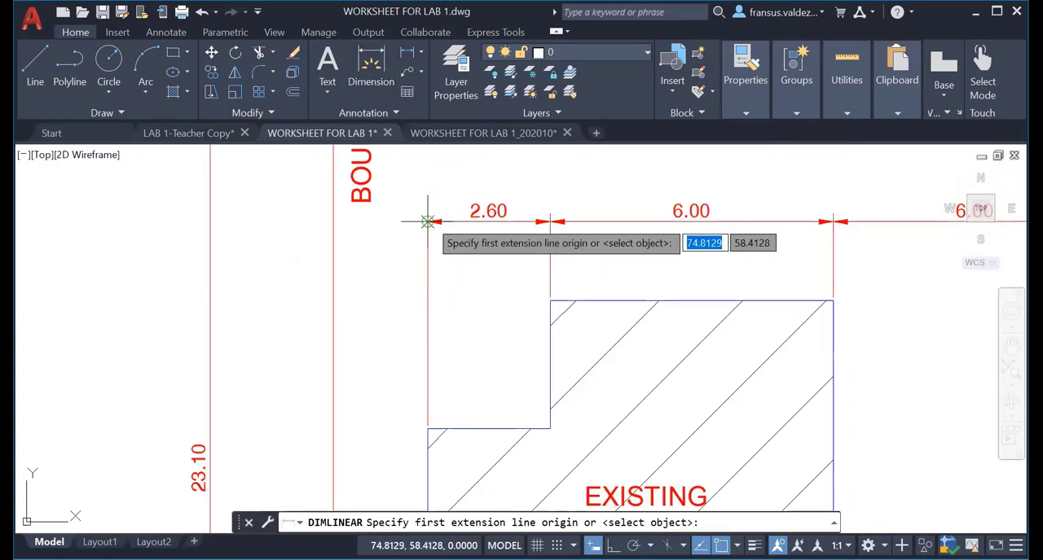
click(427, 221)
click(333, 221)
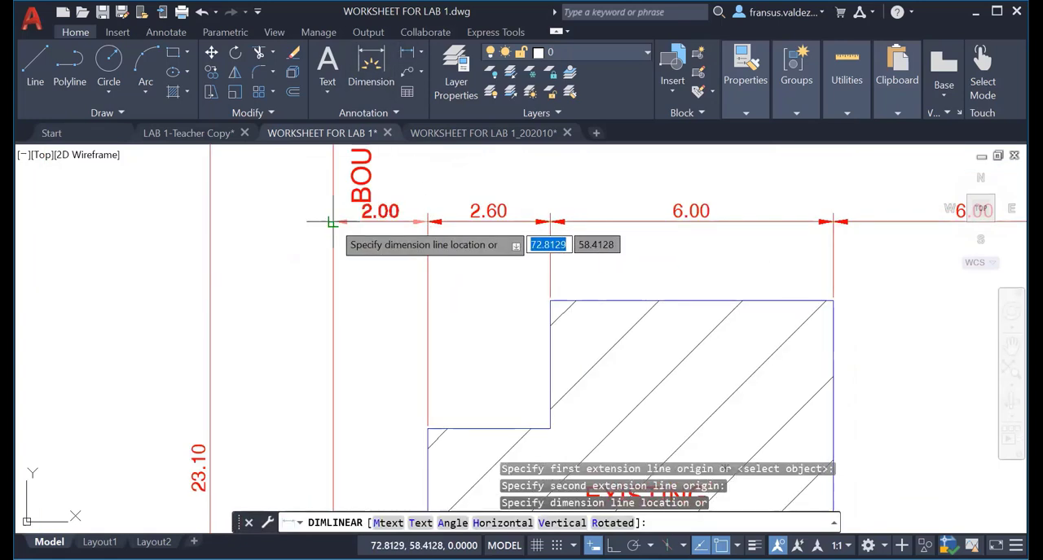
click(333, 221)
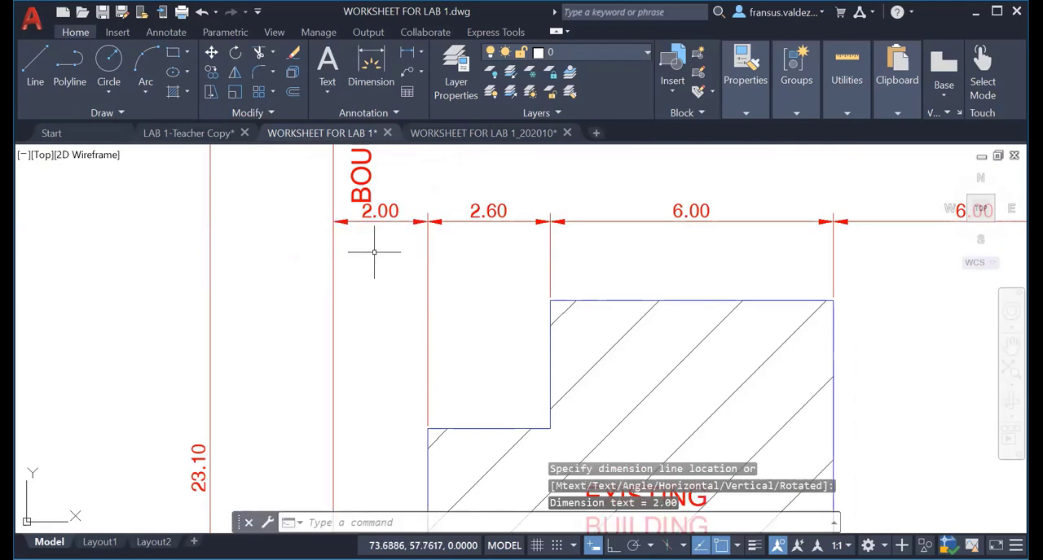
Move the left vertical BOUNDARY label about 2.05 units straight up, clear of the row of horizontal dimensions.
middle_drag(374, 253, 395, 376)
scroll(412, 343, down, 5)
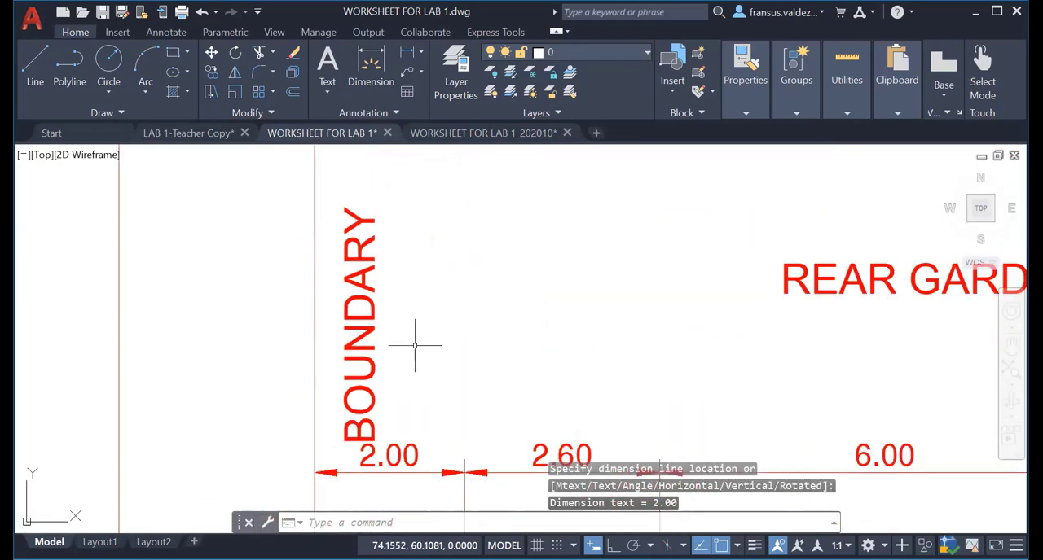
mouse_move(414, 328)
middle_down()
mouse_move(404, 310)
mouse_move(369, 364)
middle_up()
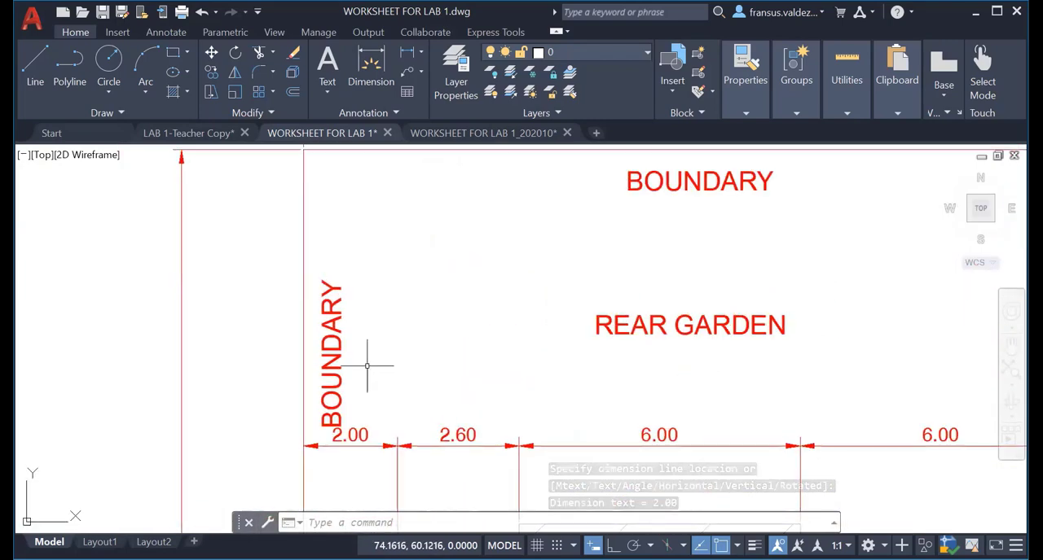
text(m)
key(Return)
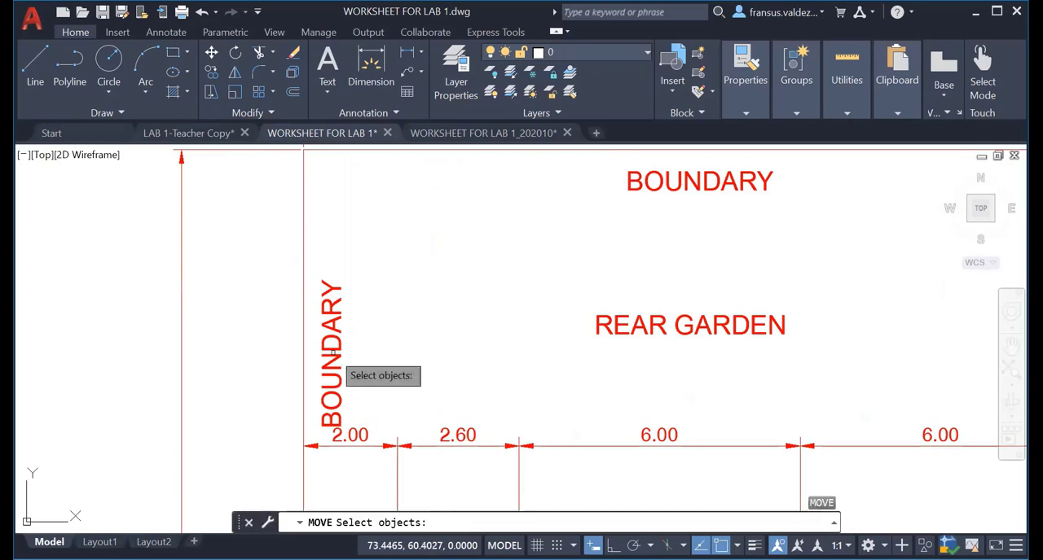
click(332, 352)
key(Return)
click(332, 352)
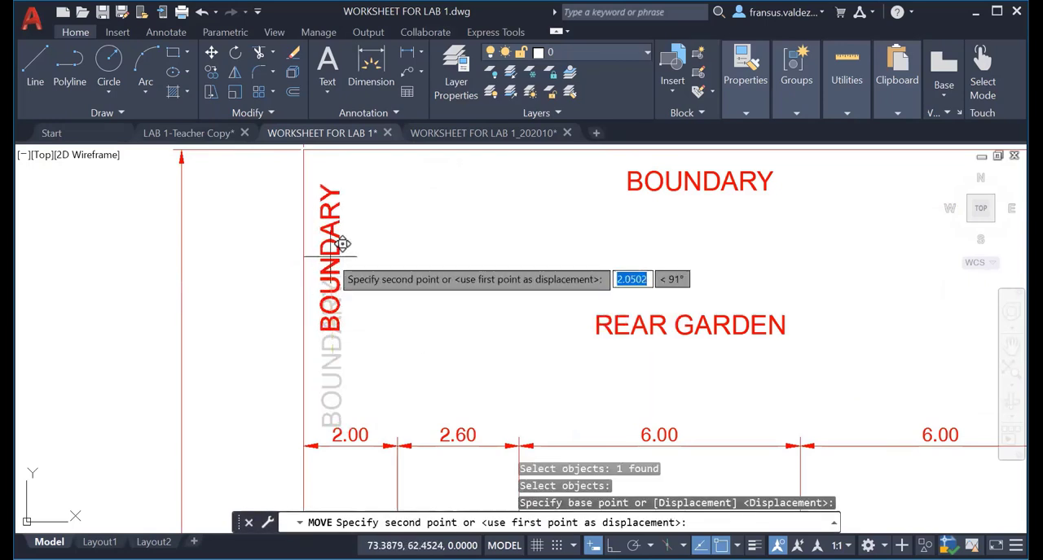
click(330, 256)
Examine the whole site plan, including the front garden, footpath and highway area, for completeness of labels and dimensions.
scroll(419, 349, down, 6)
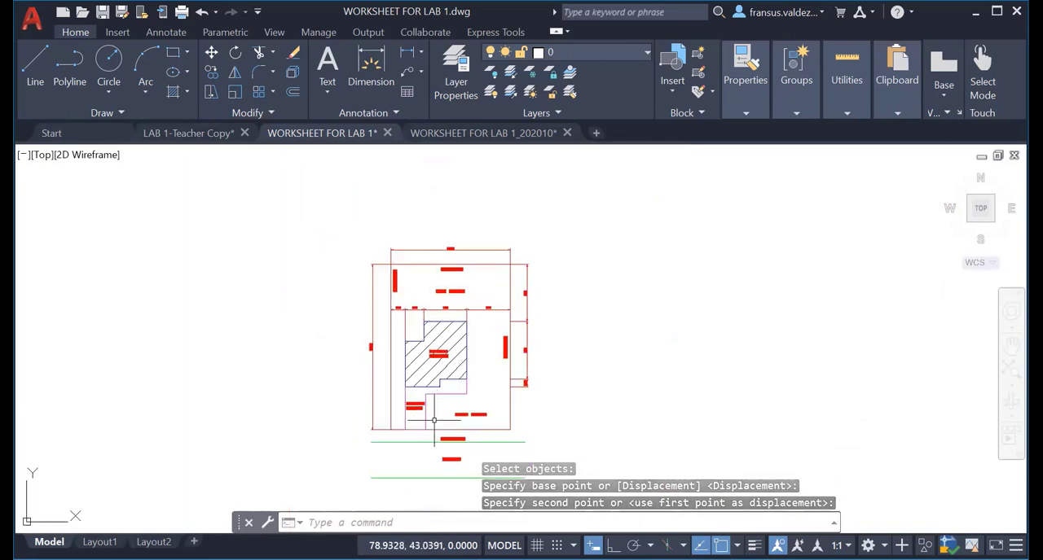
middle_drag(429, 440, 419, 374)
scroll(420, 374, up, 6)
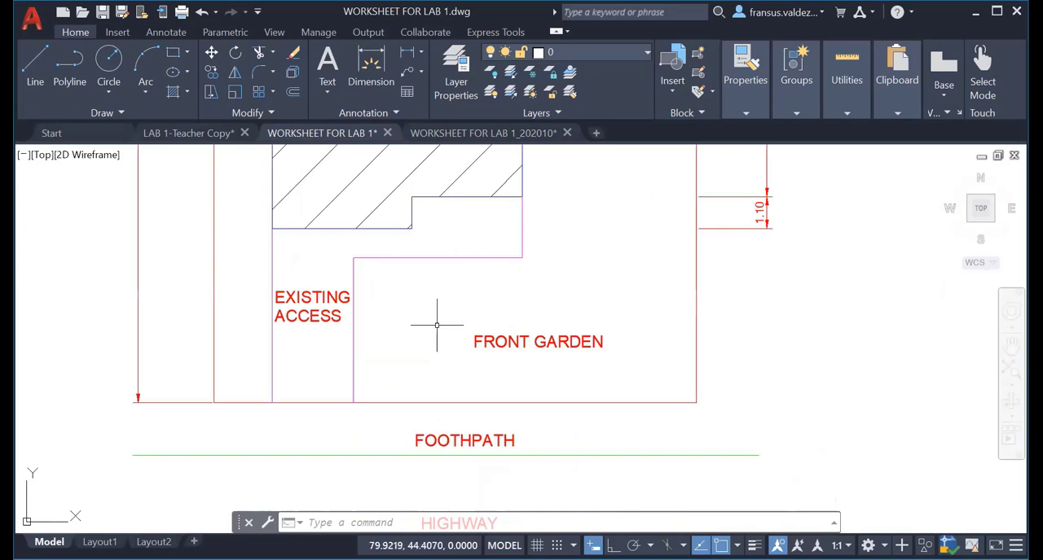
scroll(542, 337, down, 5)
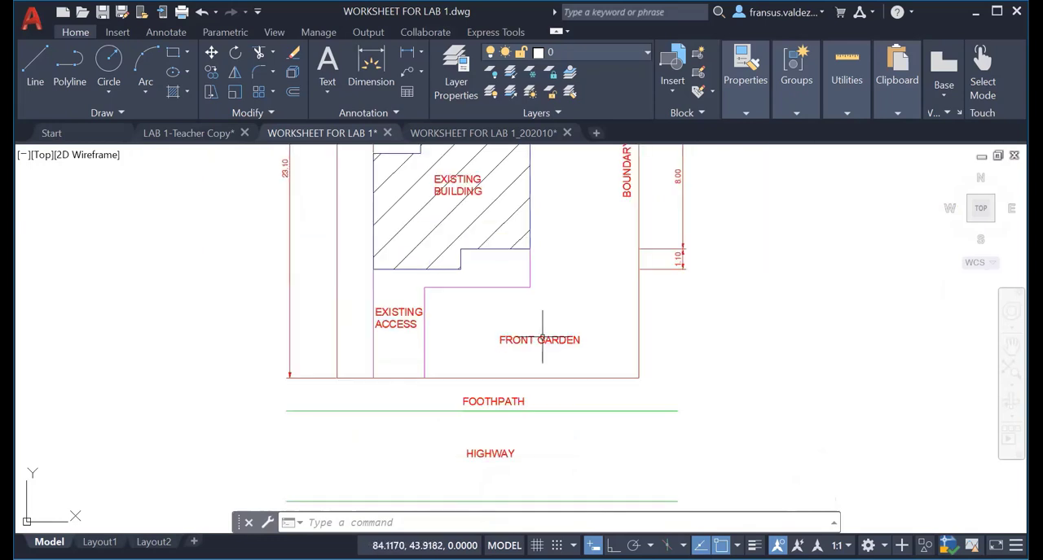
middle_drag(472, 356, 455, 395)
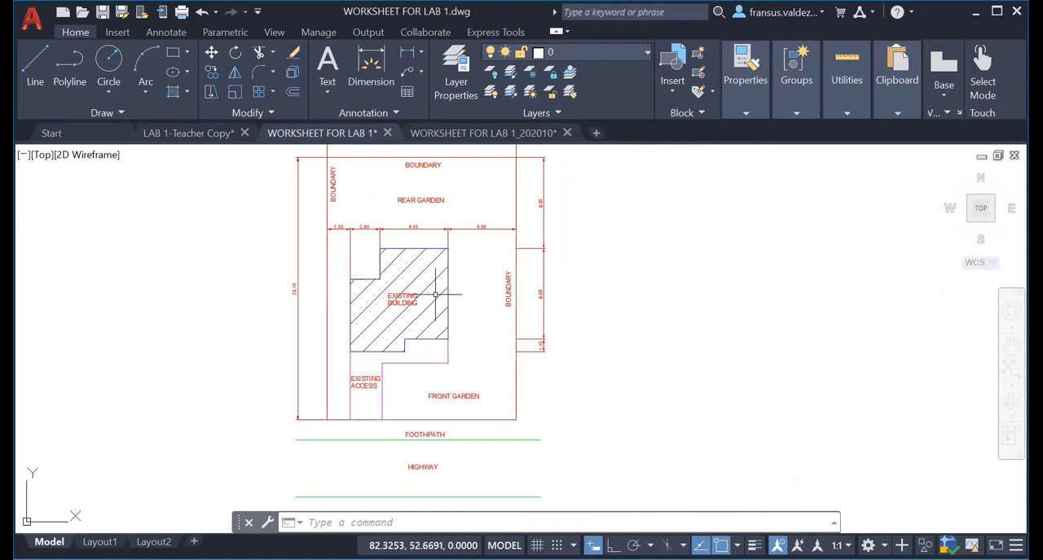
middle_drag(531, 411, 509, 366)
scroll(525, 326, up, 4)
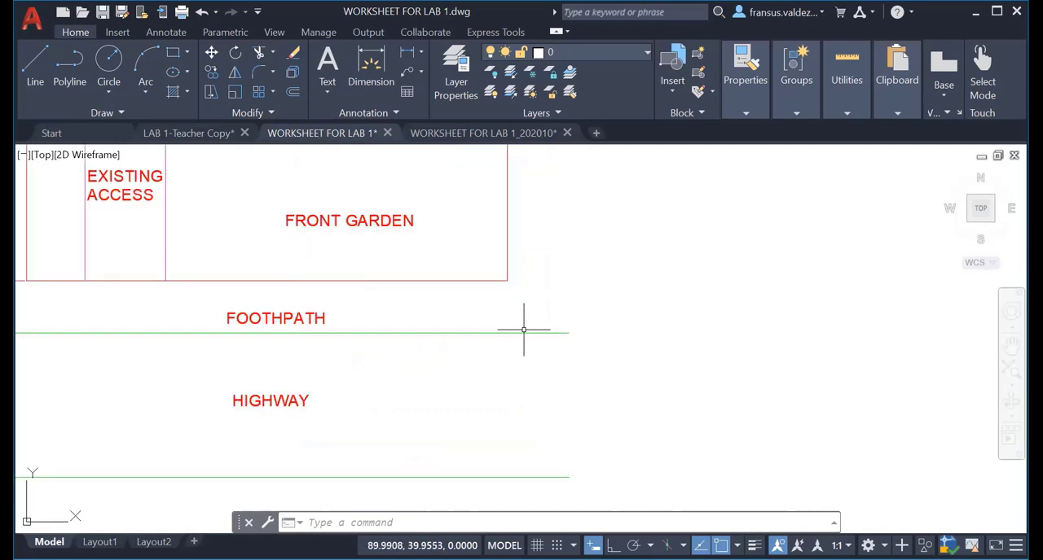
scroll(524, 330, down, 6)
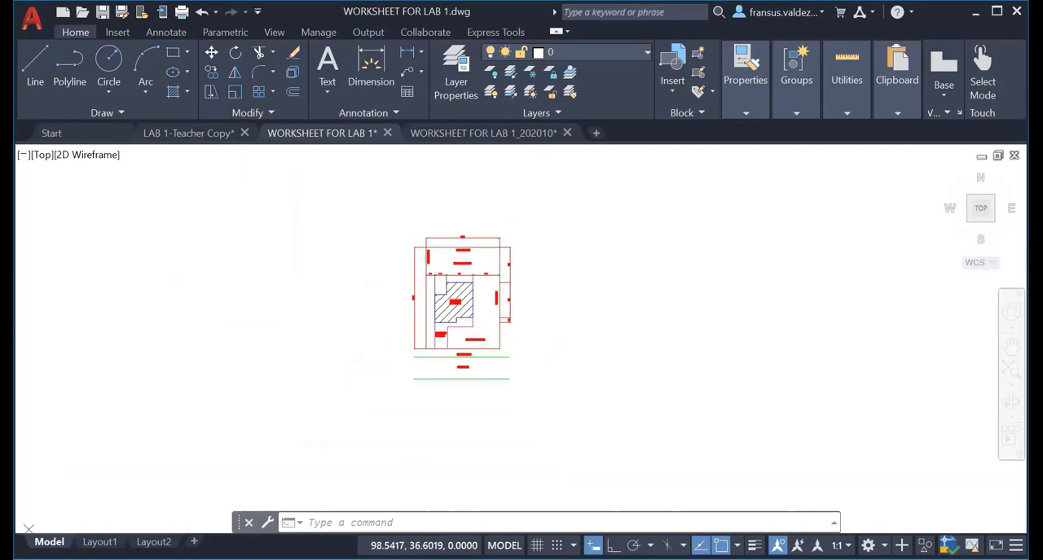
scroll(539, 371, up, 2)
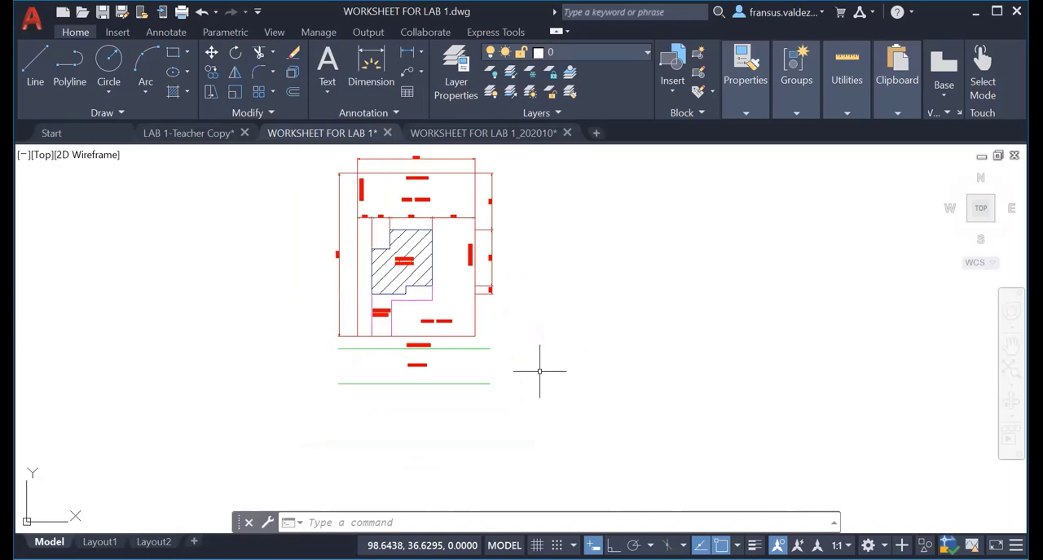
Set the lineweight of the red boundary rectangle around the plot to 0.30 mm.
click(460, 174)
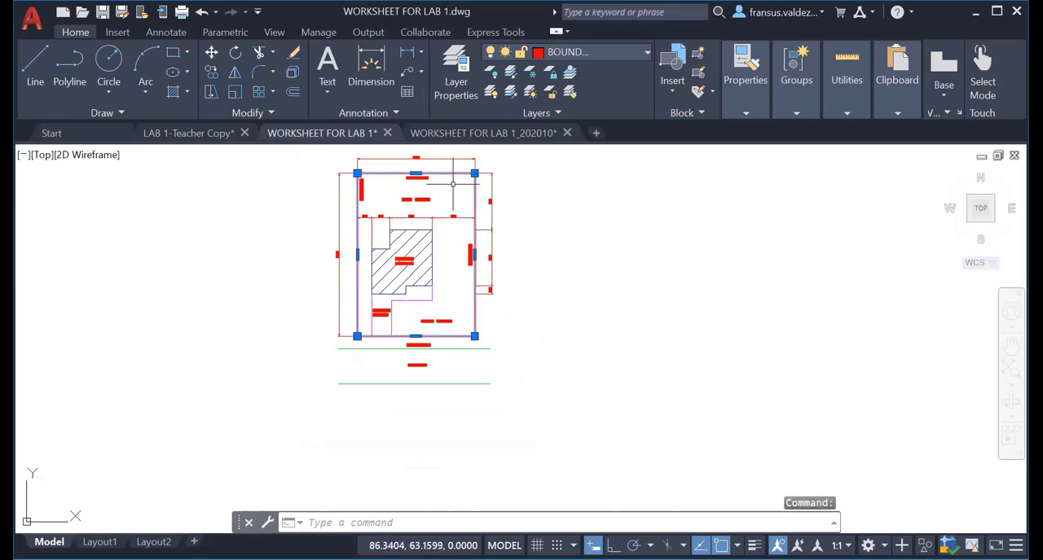
click(746, 114)
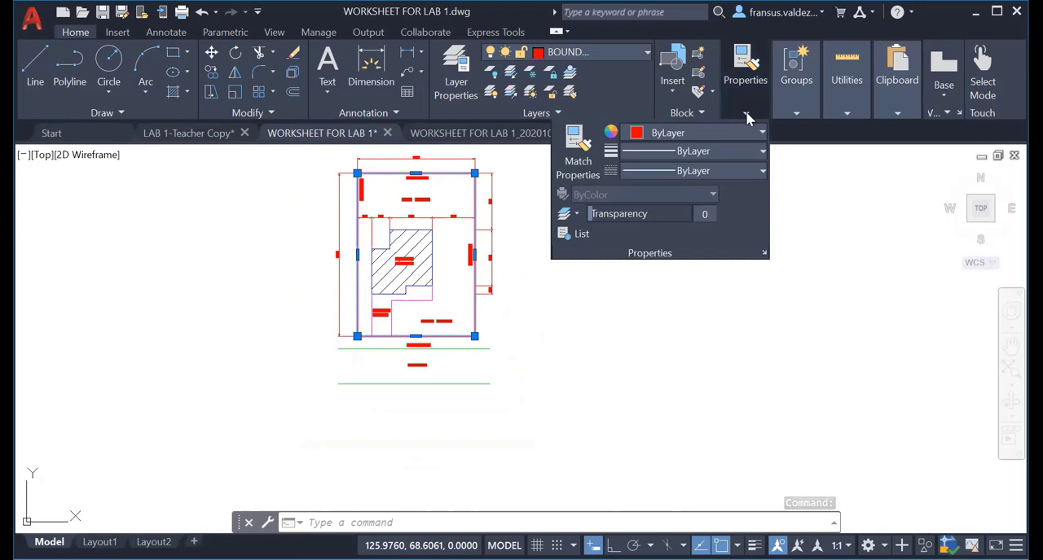
click(742, 152)
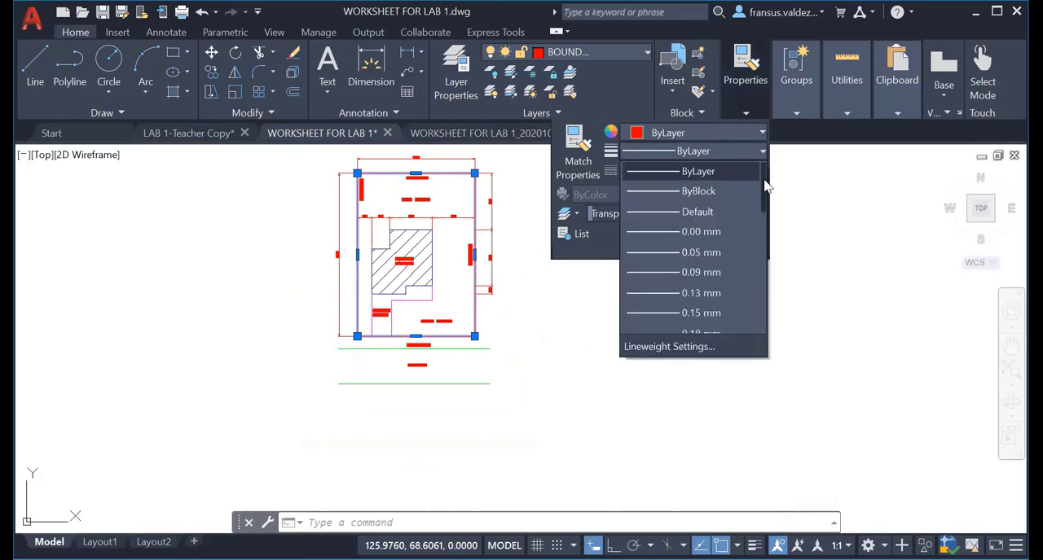
drag(766, 189, 769, 218)
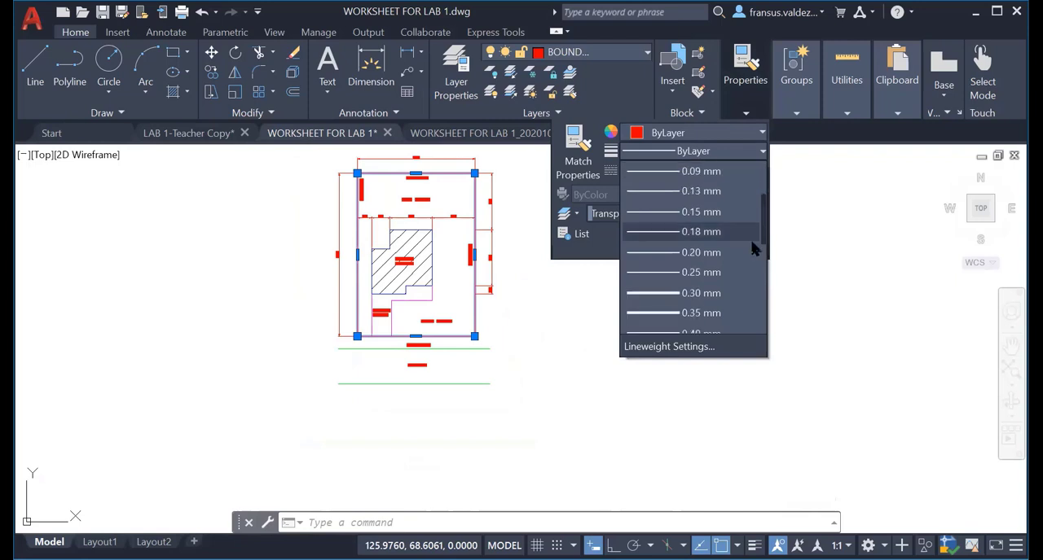
click(699, 296)
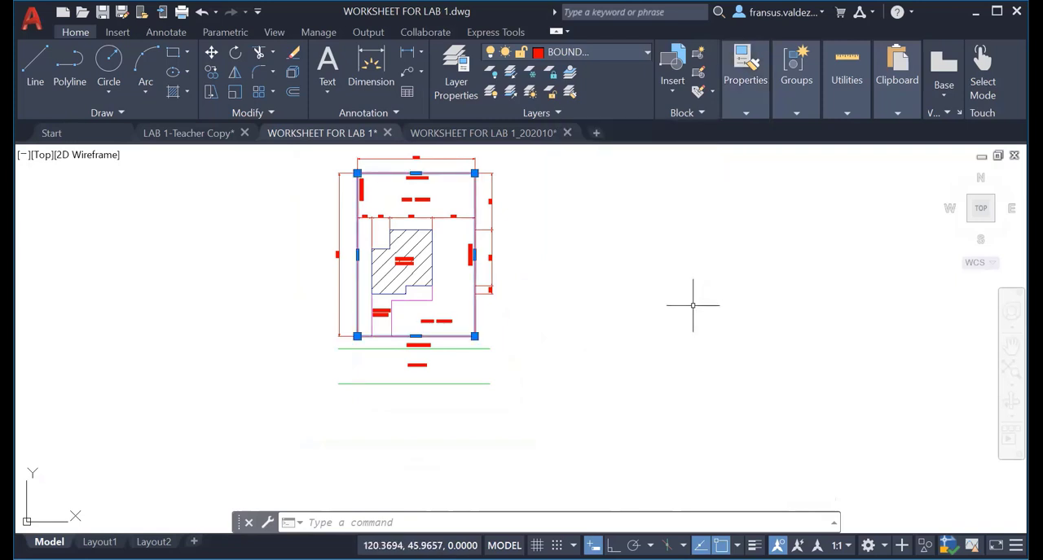
key(Escape)
key(Escape)
Set the lineweight of all eight blue outline edges of the existing building to 0.40 mm.
scroll(395, 244, up, 3)
middle_drag(391, 245, 409, 315)
click(443, 224)
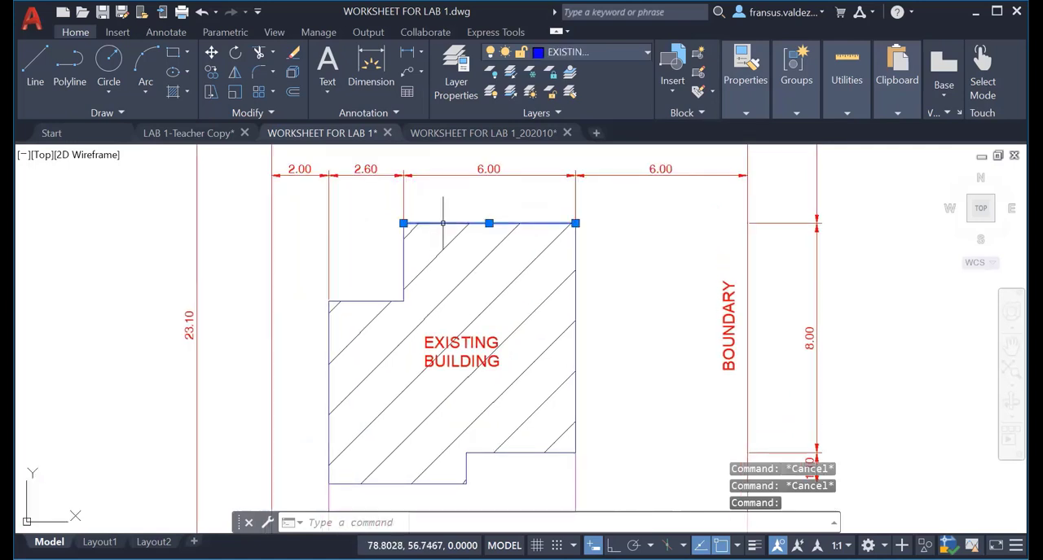
click(403, 262)
click(359, 302)
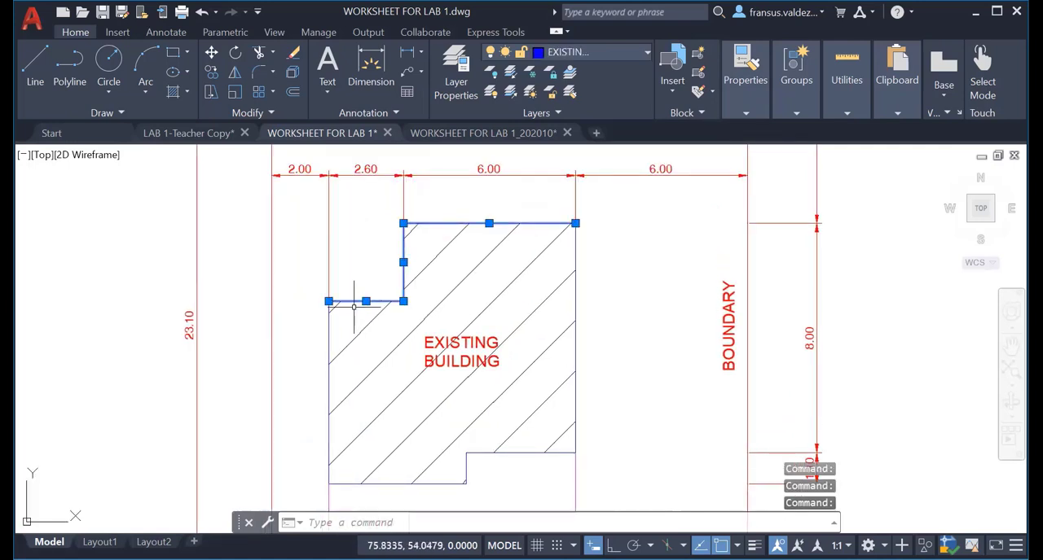
click(330, 334)
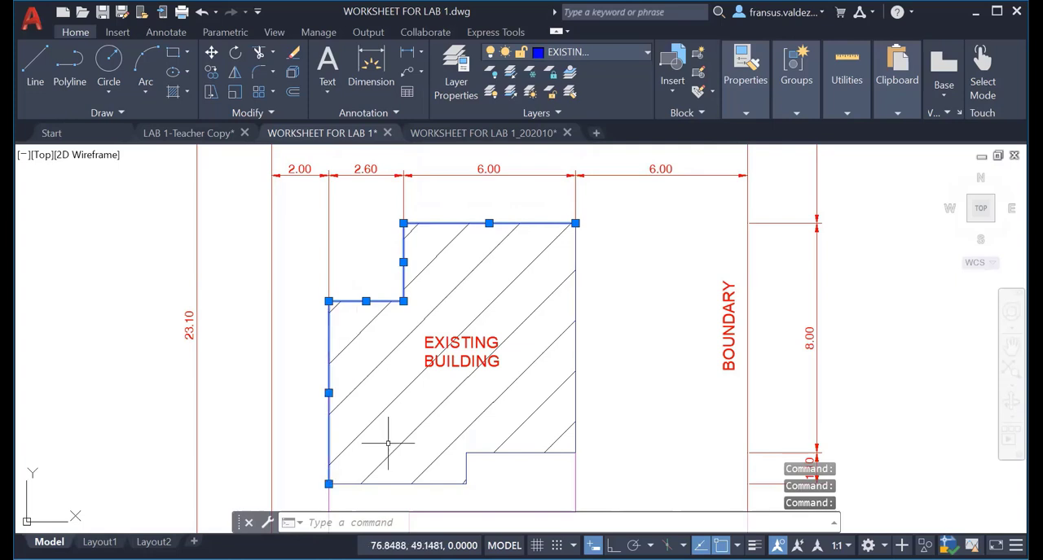
click(402, 484)
click(467, 466)
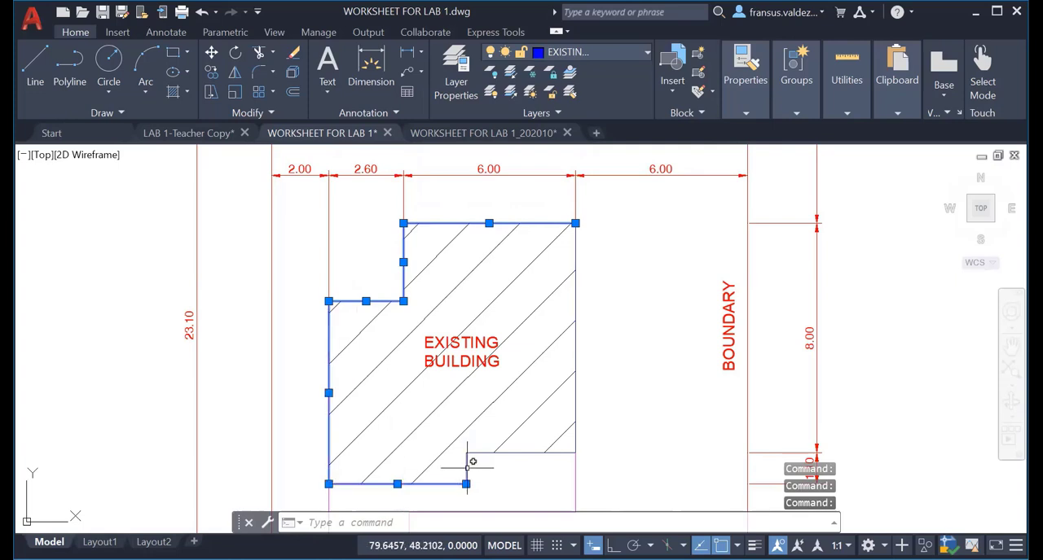
click(484, 453)
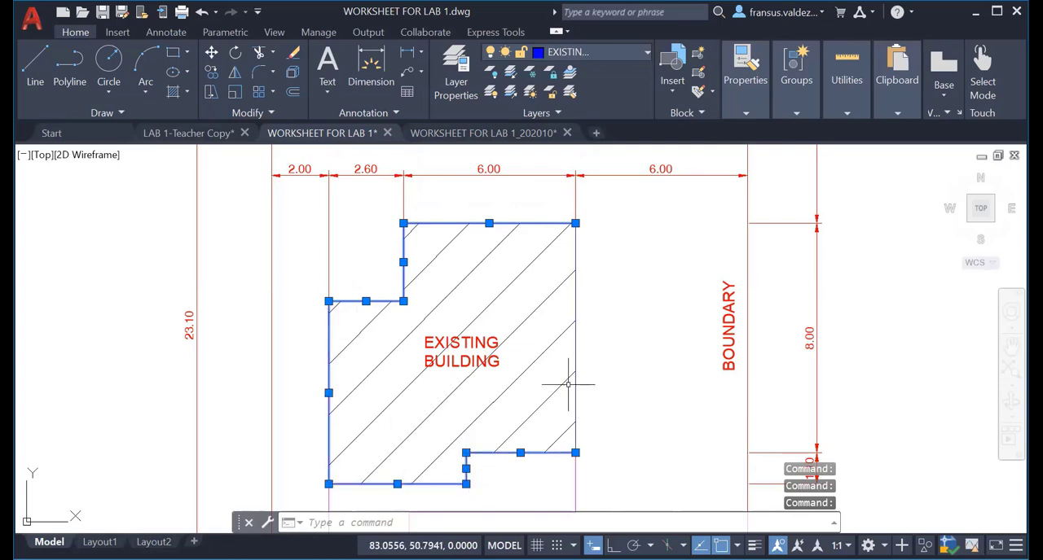
click(575, 335)
scroll(646, 358, down, 4)
middle_drag(646, 359, 481, 356)
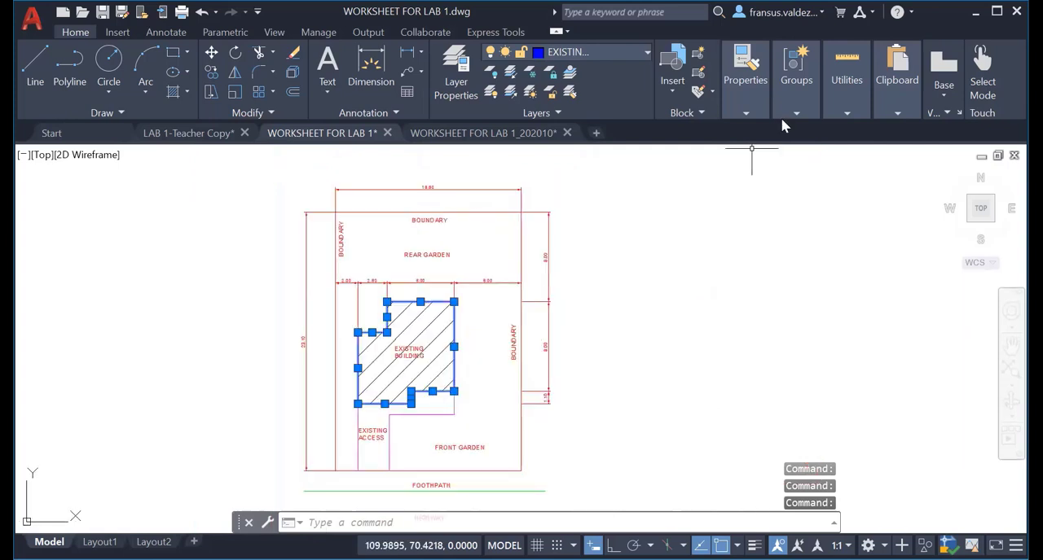
click(747, 113)
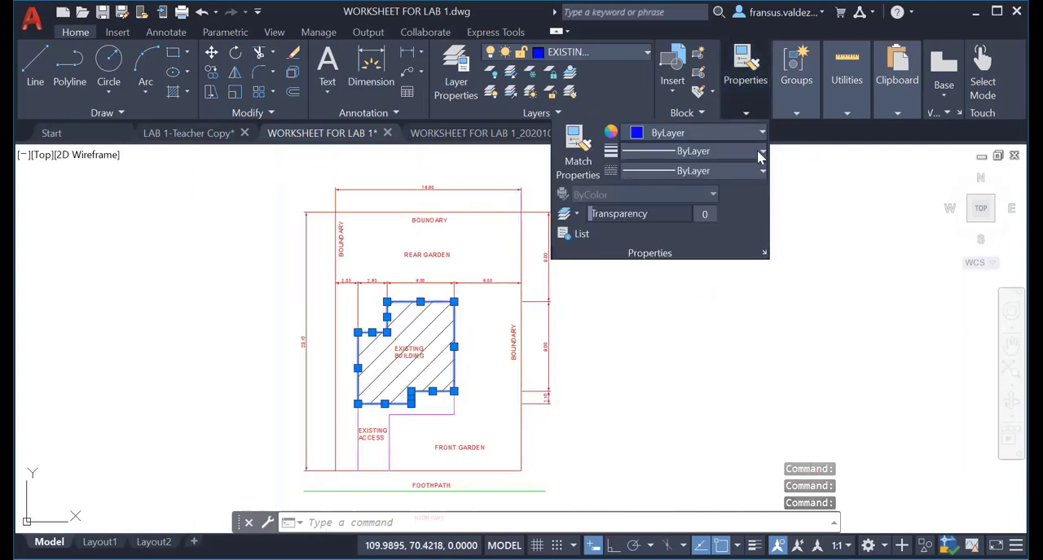
click(761, 153)
click(756, 227)
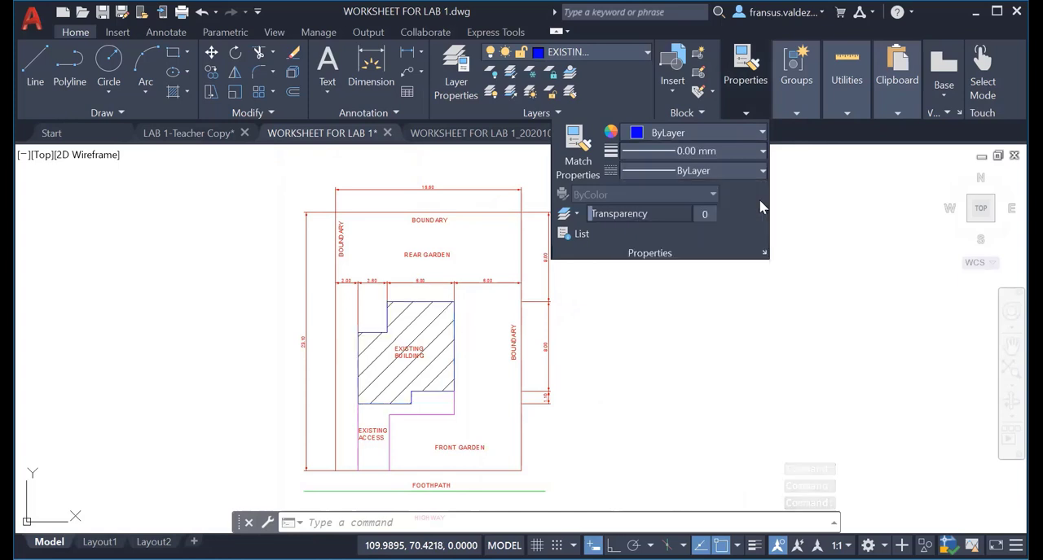
click(762, 172)
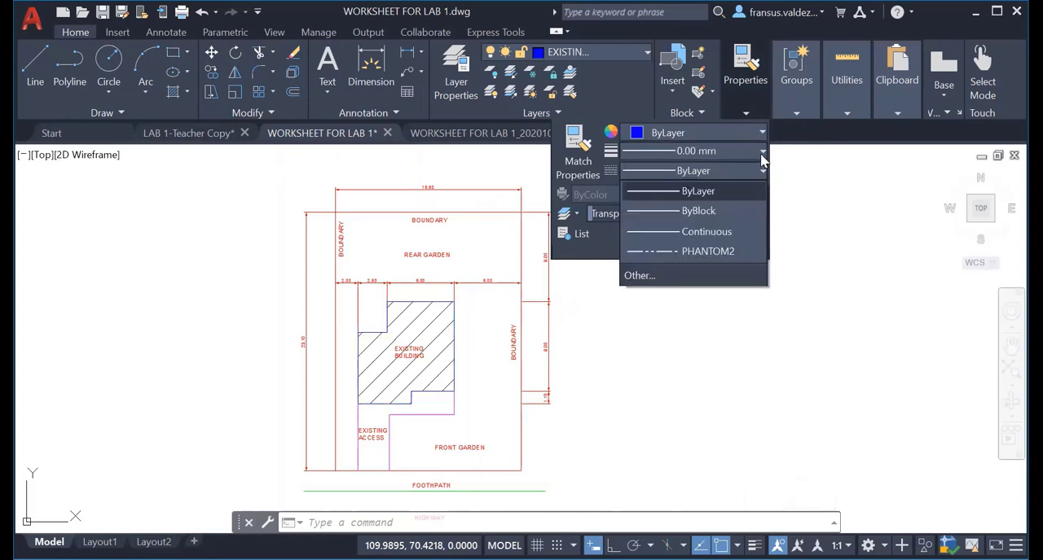
click(760, 155)
click(762, 155)
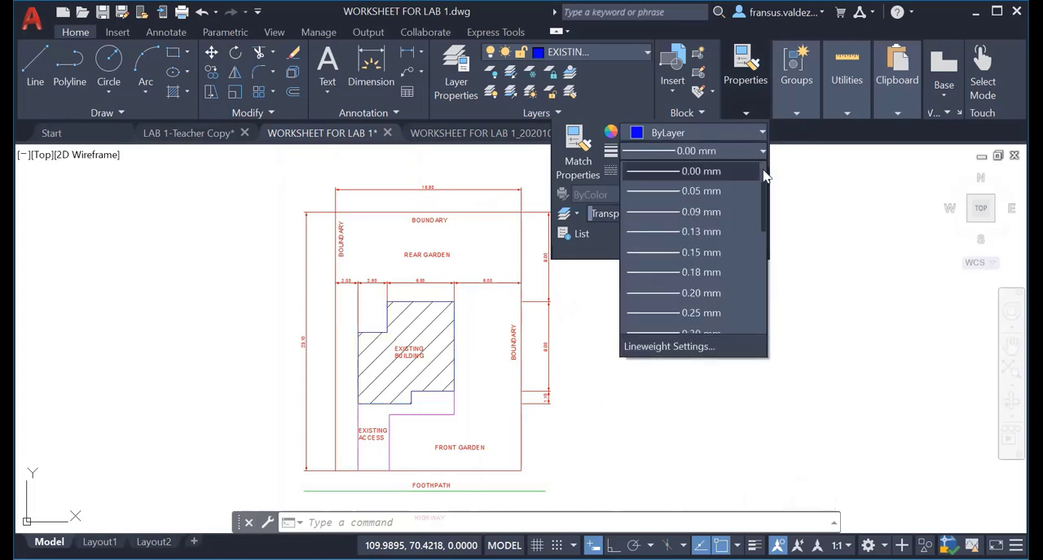
scroll(764, 176, up, 1)
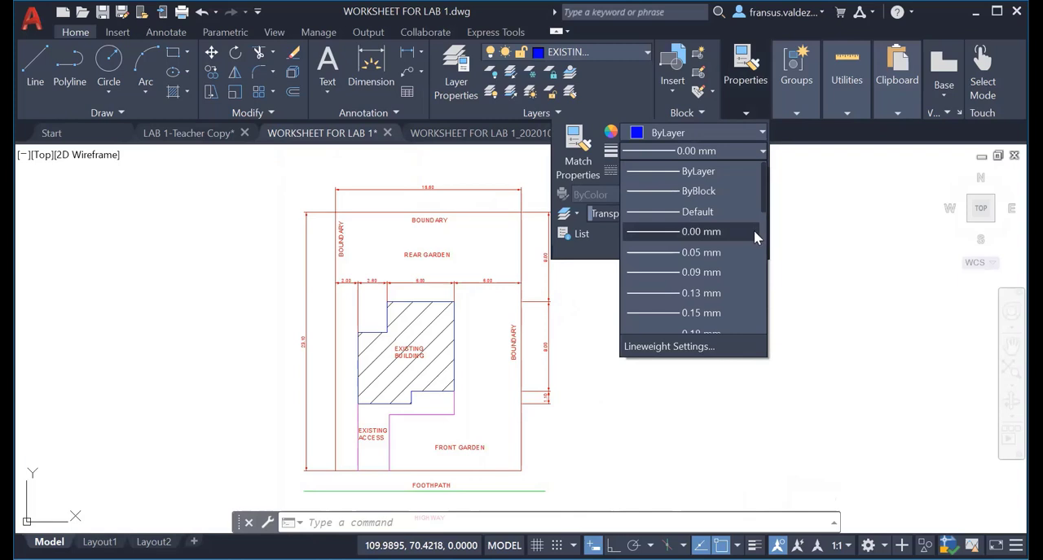
scroll(768, 253, down, 3)
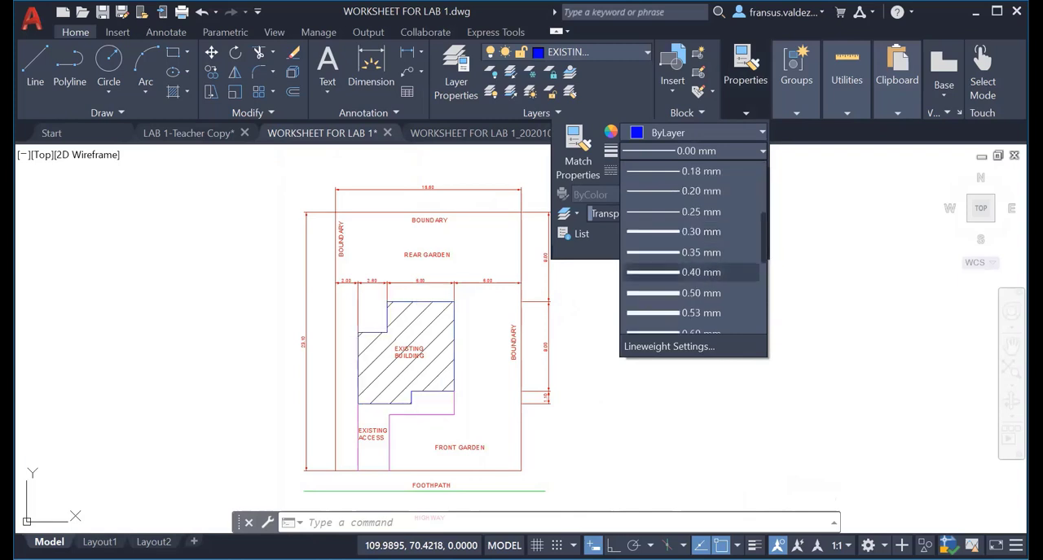
click(698, 273)
key(Escape)
key(Escape)
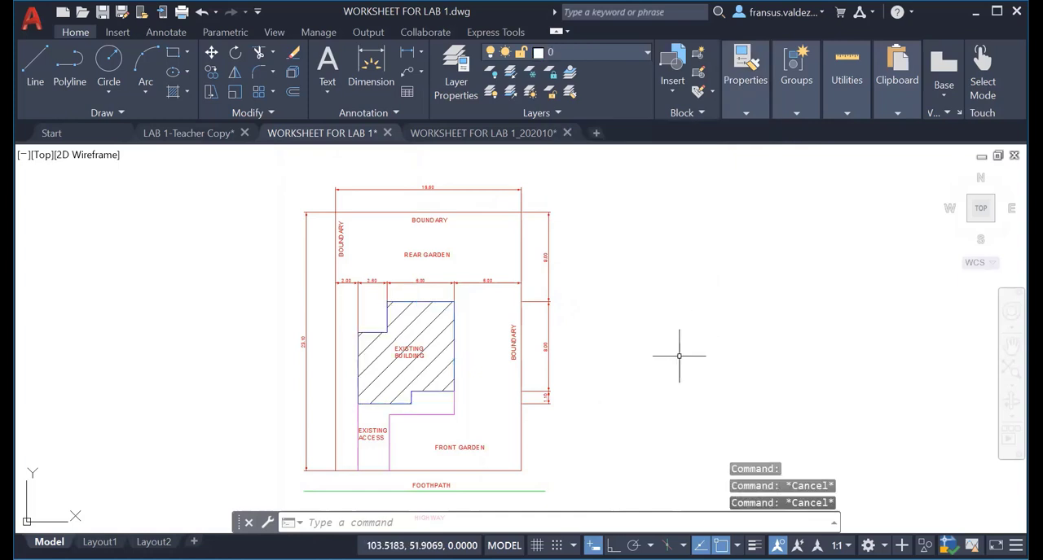
Set the lineweight of the two green highway lines below the plot to 0.40 mm.
scroll(672, 360, down, 3)
scroll(643, 362, up, 1)
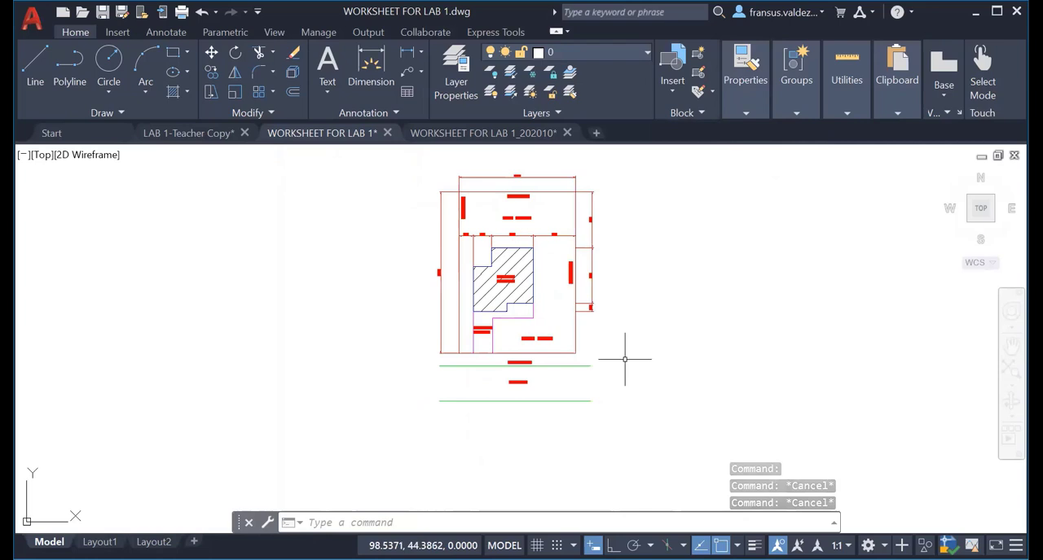
click(565, 367)
click(564, 401)
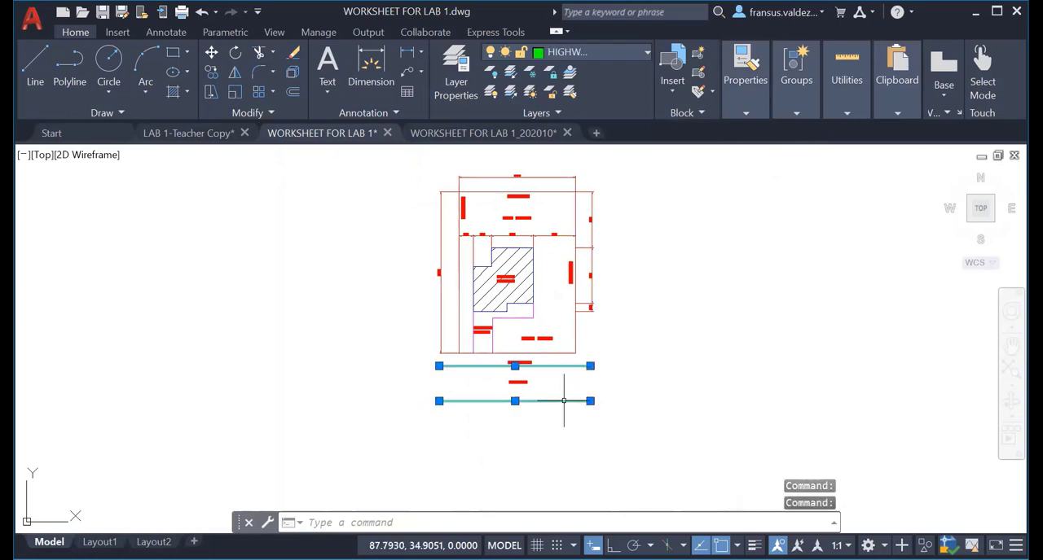
click(740, 111)
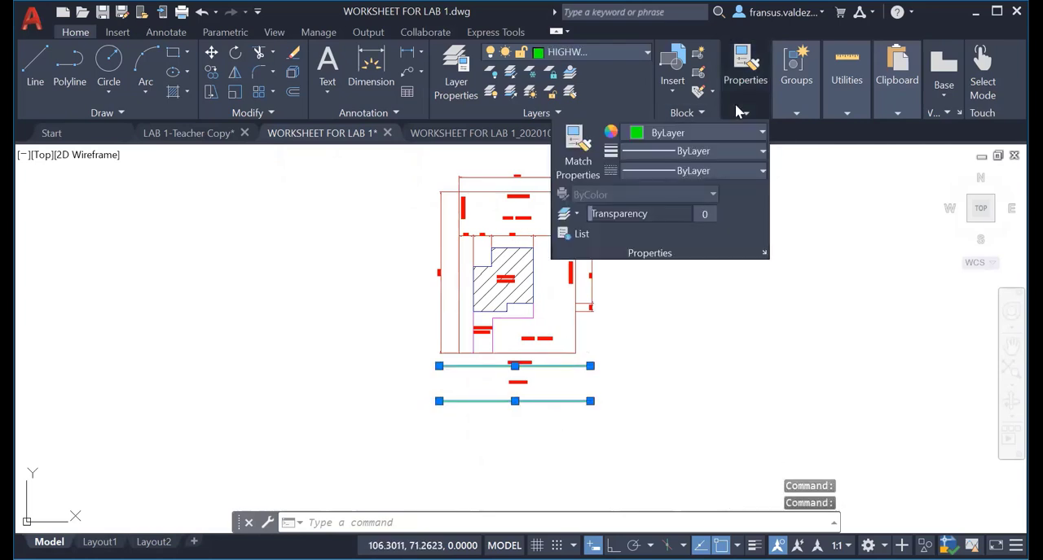
click(750, 158)
click(772, 217)
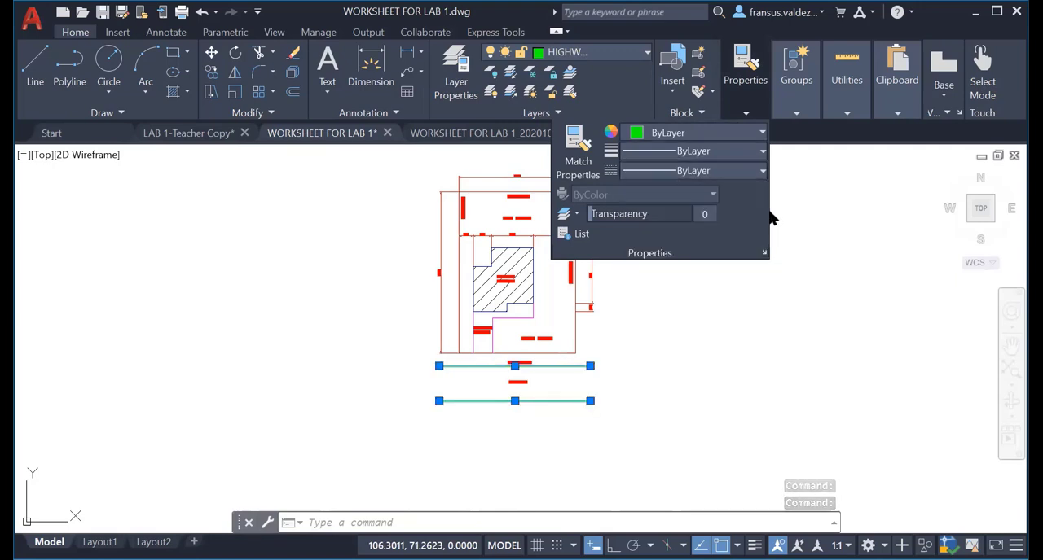
click(758, 157)
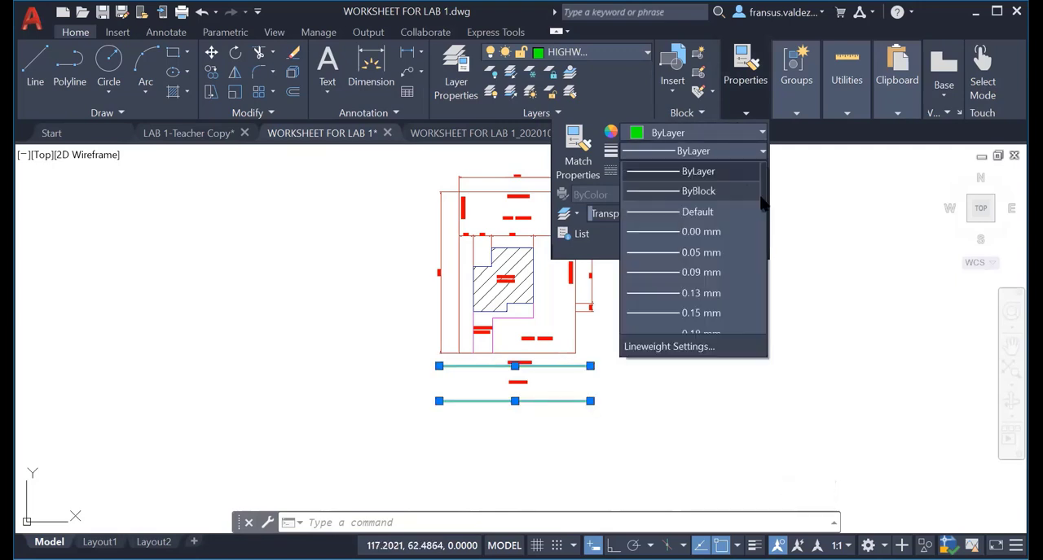
scroll(756, 253, down, 3)
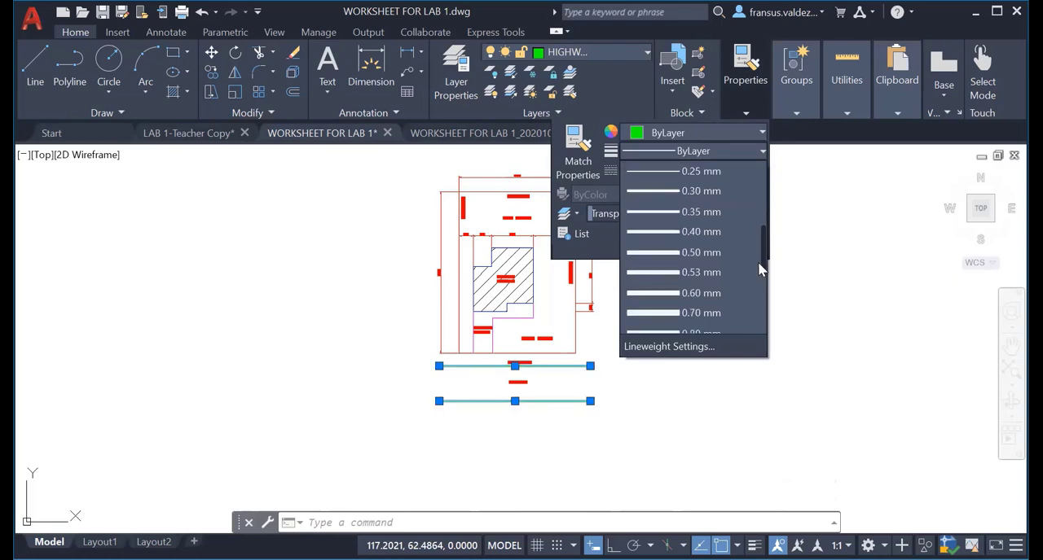
click(688, 232)
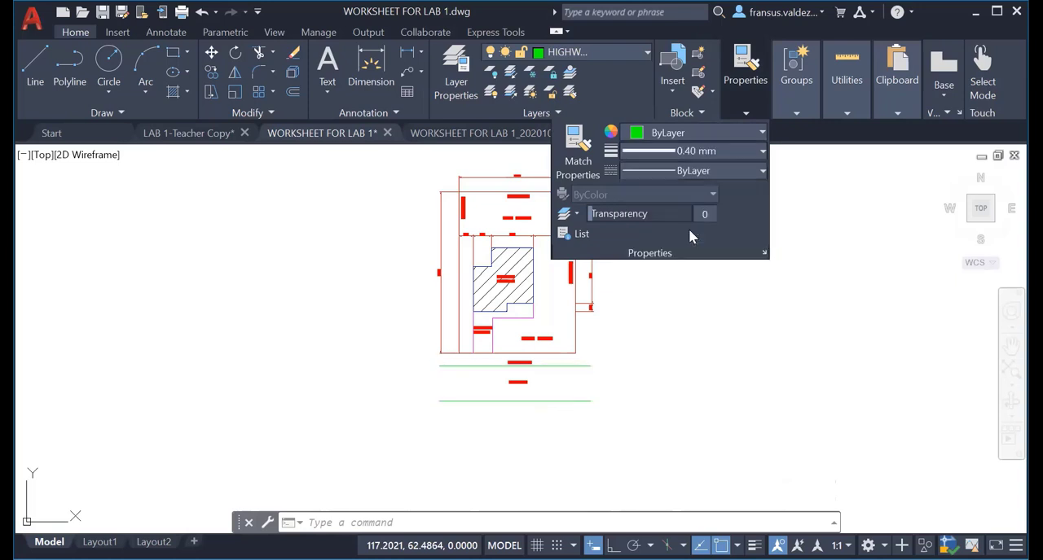
key(Escape)
key(Escape)
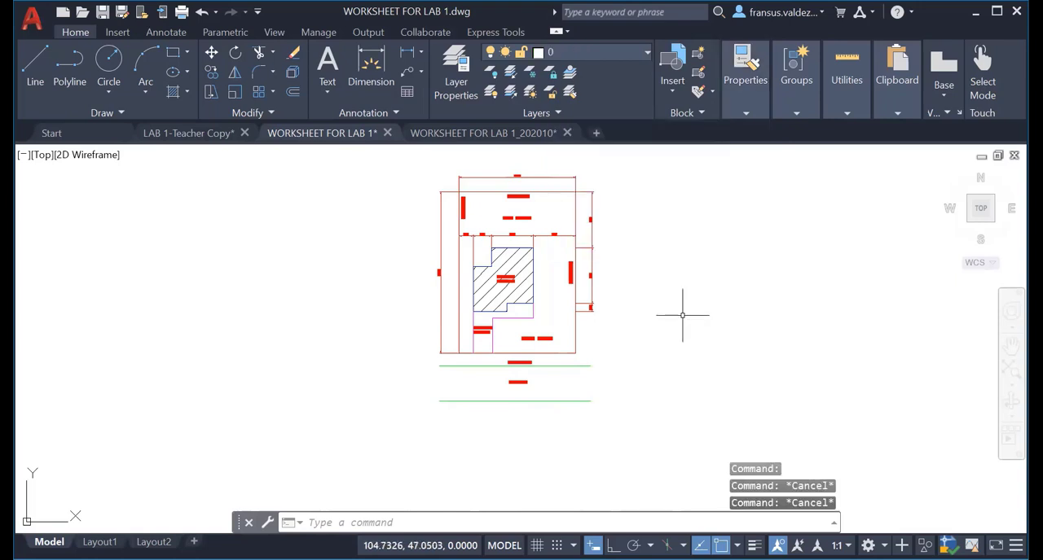
Turn on the display of lineweights in the drawing.
middle_drag(684, 313, 494, 338)
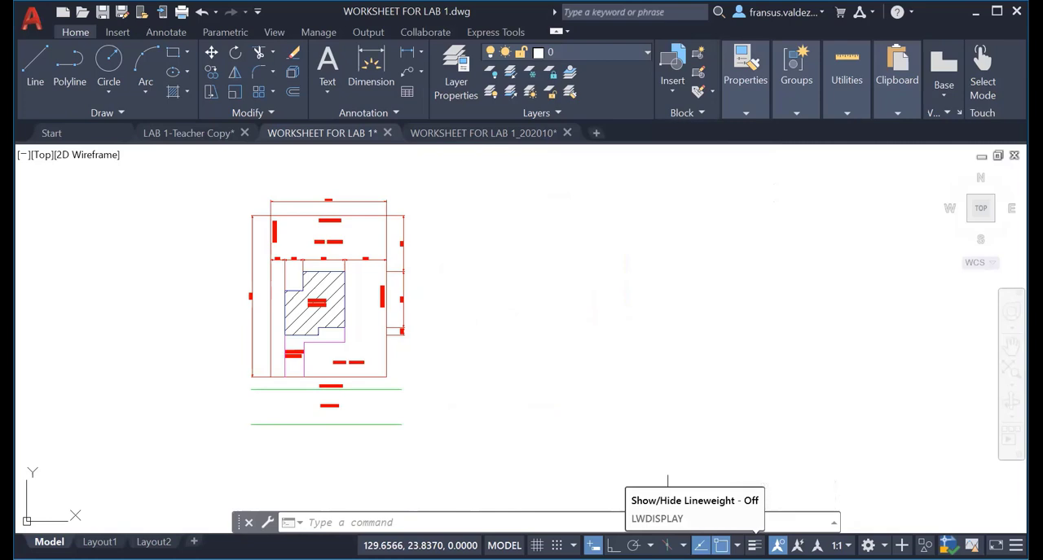
click(754, 545)
middle_drag(378, 349, 493, 352)
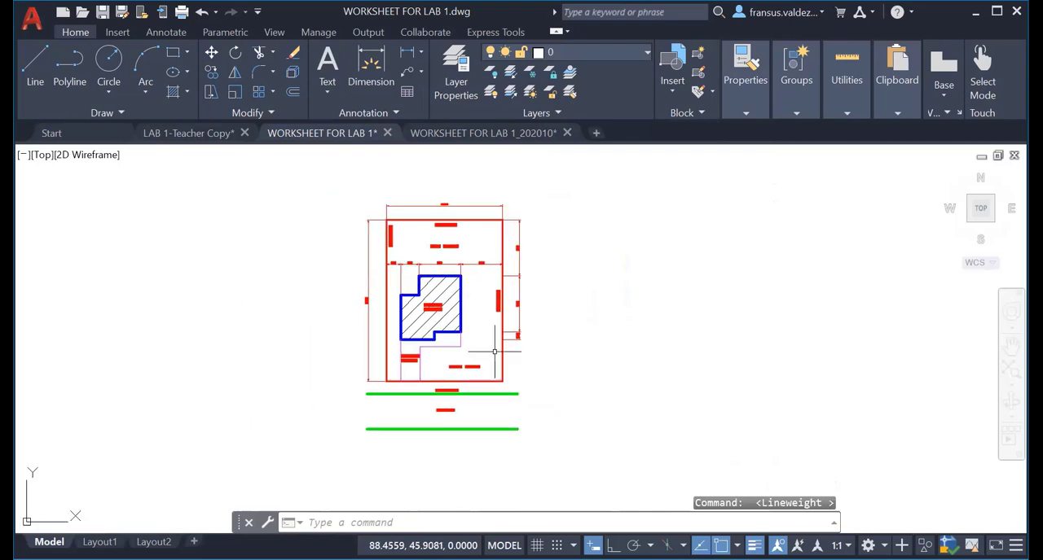
Examine the lineweights of the boundary, building and highway lines, and the empty title block sheet above the site plan.
scroll(473, 337, up, 6)
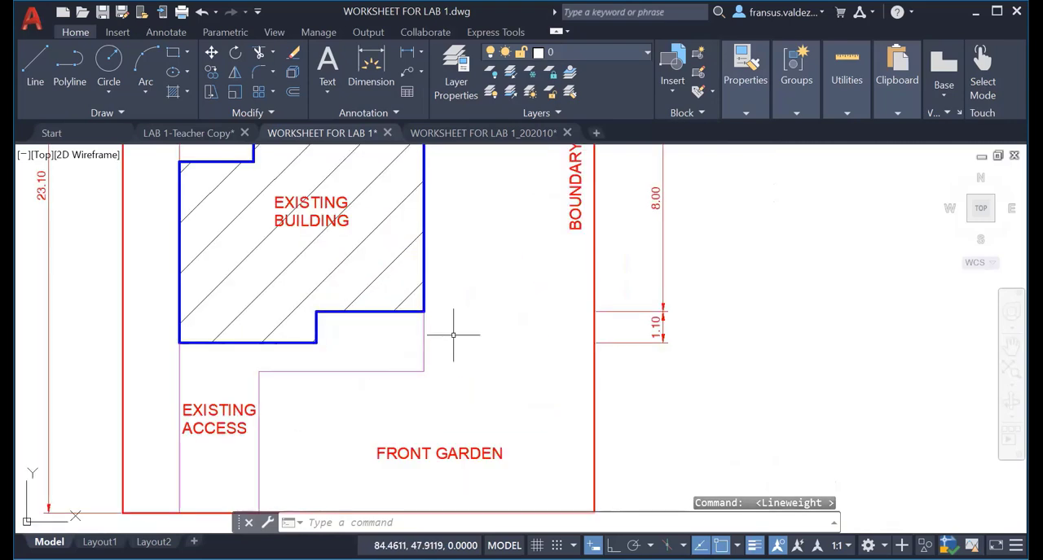
scroll(453, 334, down, 4)
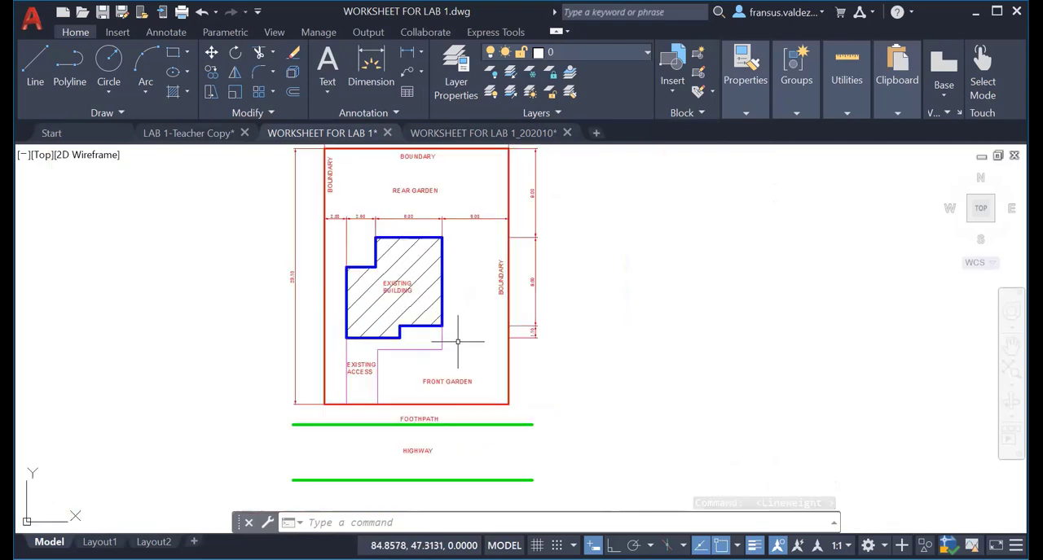
scroll(460, 347, down, 2)
scroll(425, 341, up, 5)
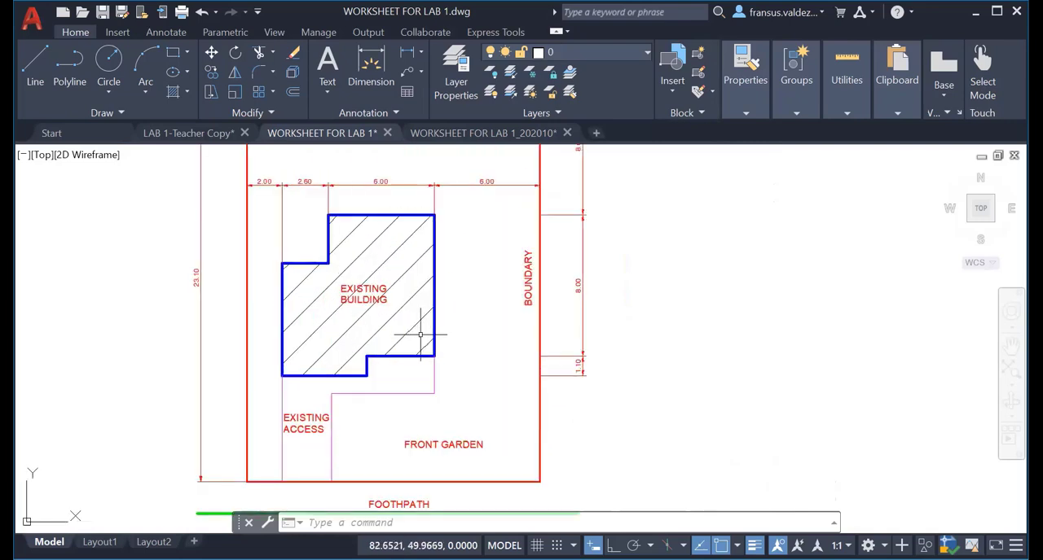
scroll(414, 325, down, 3)
scroll(421, 335, down, 2)
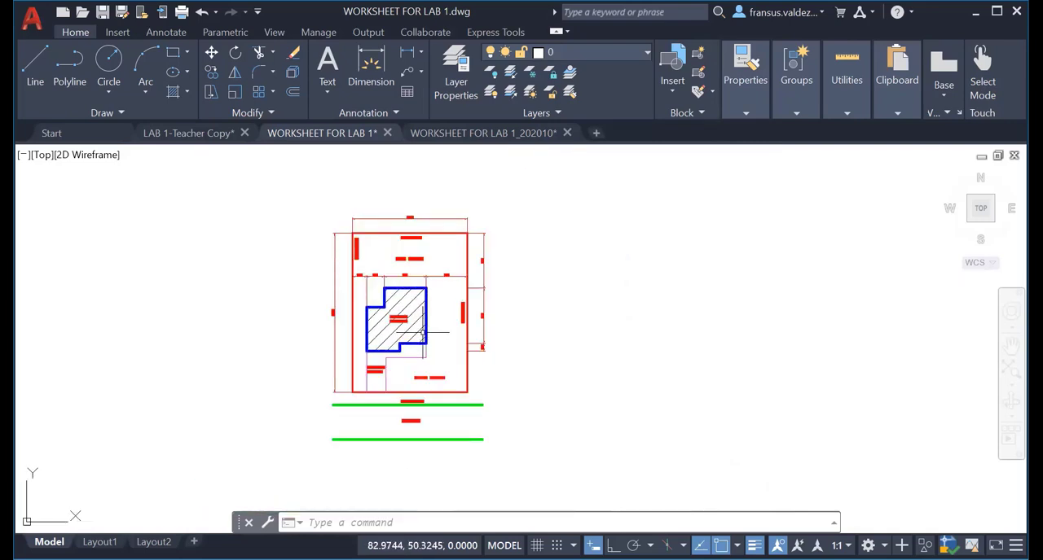
scroll(416, 383, down, 2)
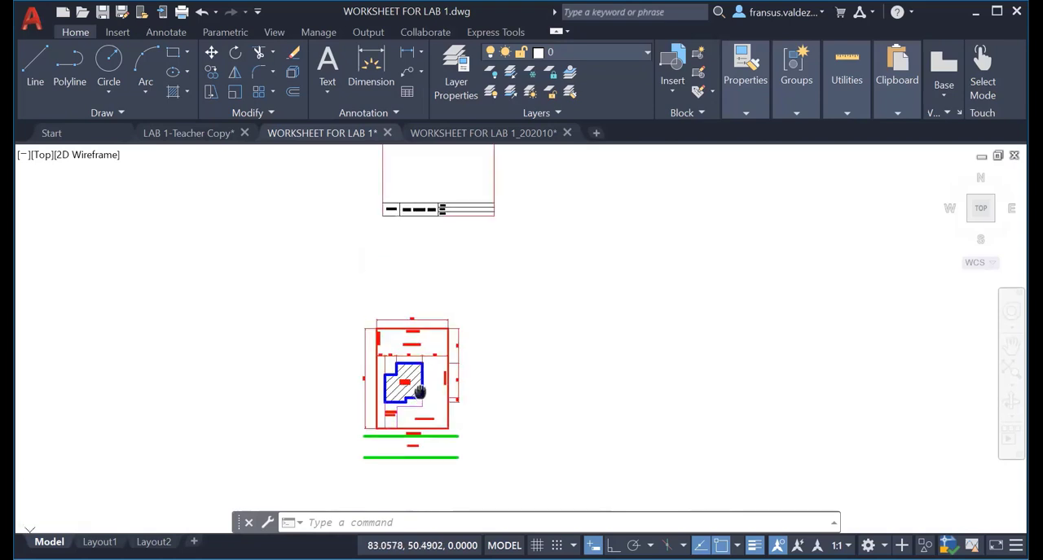
scroll(404, 419, down, 2)
scroll(410, 333, up, 2)
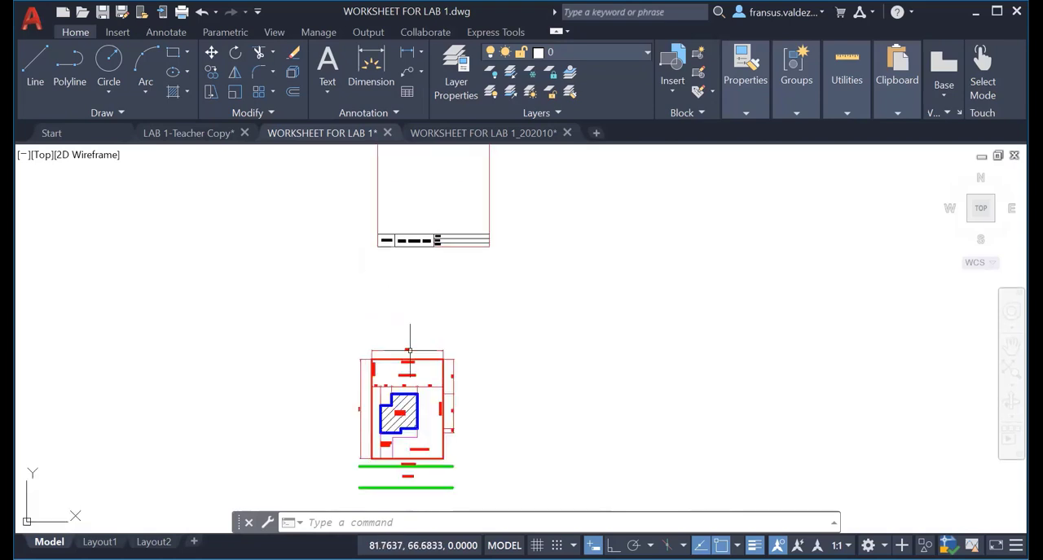
scroll(414, 314, down, 2)
middle_drag(411, 332, 342, 318)
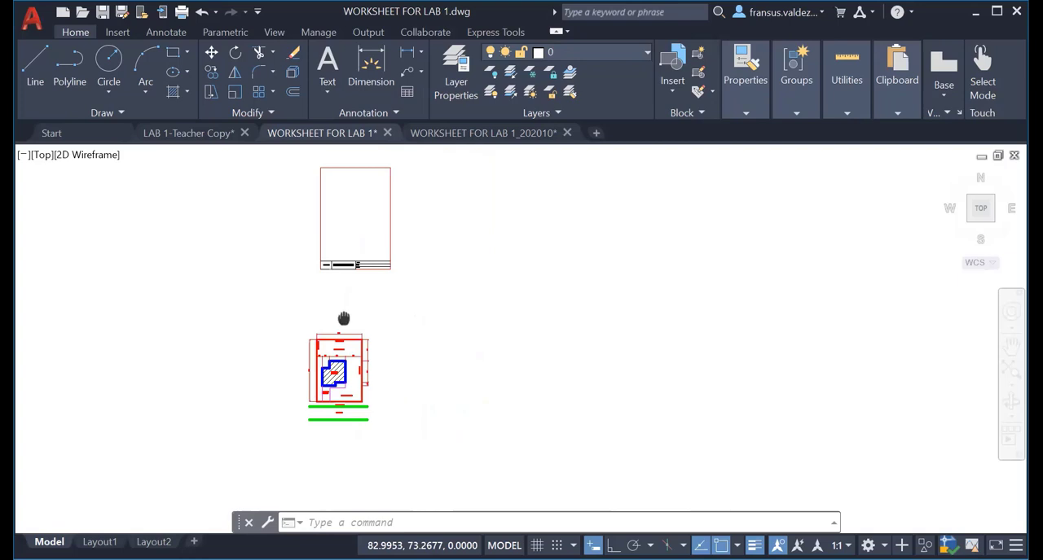
Move the border rectangle of the title block sheet onto layer 0.
click(391, 220)
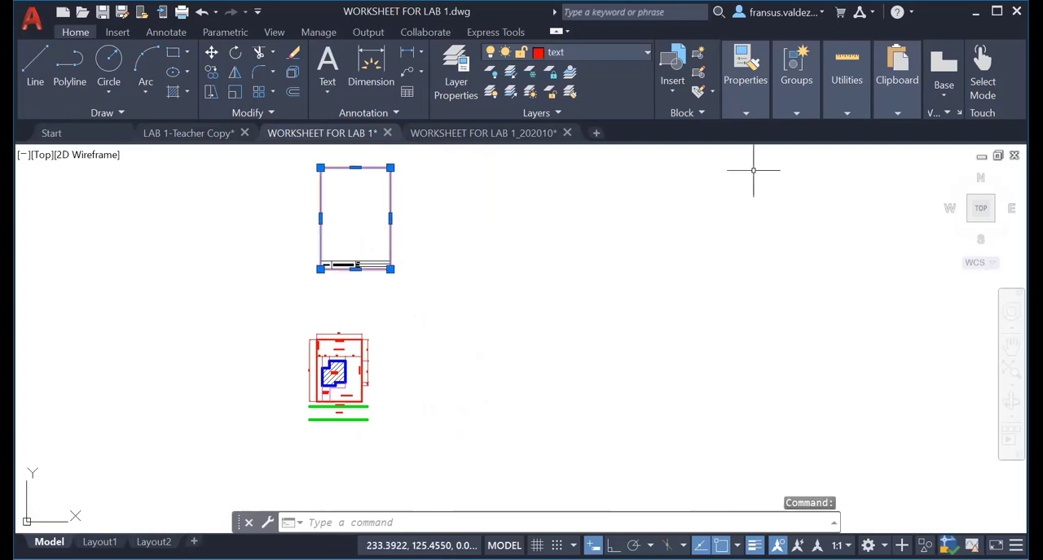
click(643, 51)
click(570, 73)
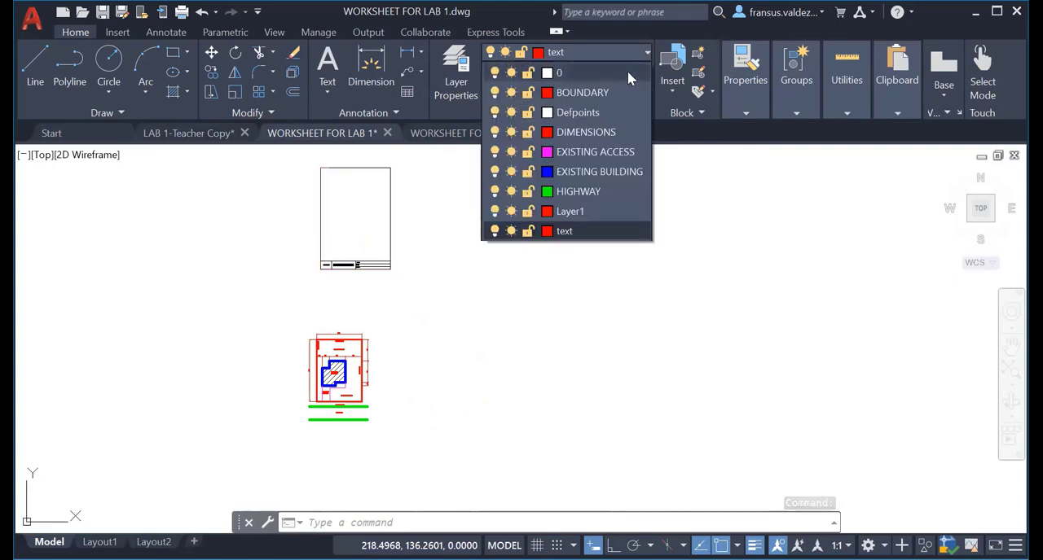
click(628, 57)
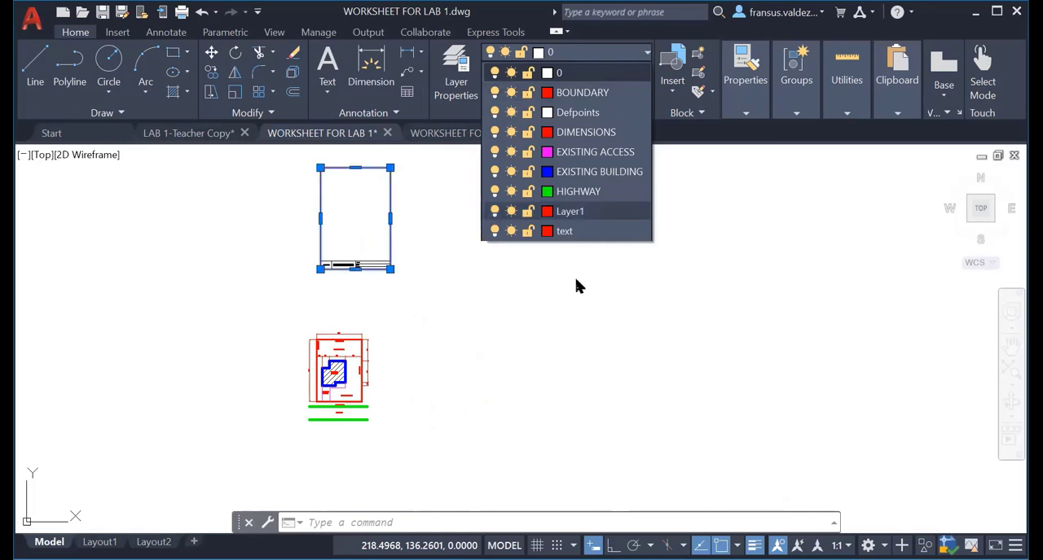
key(Escape)
key(Escape)
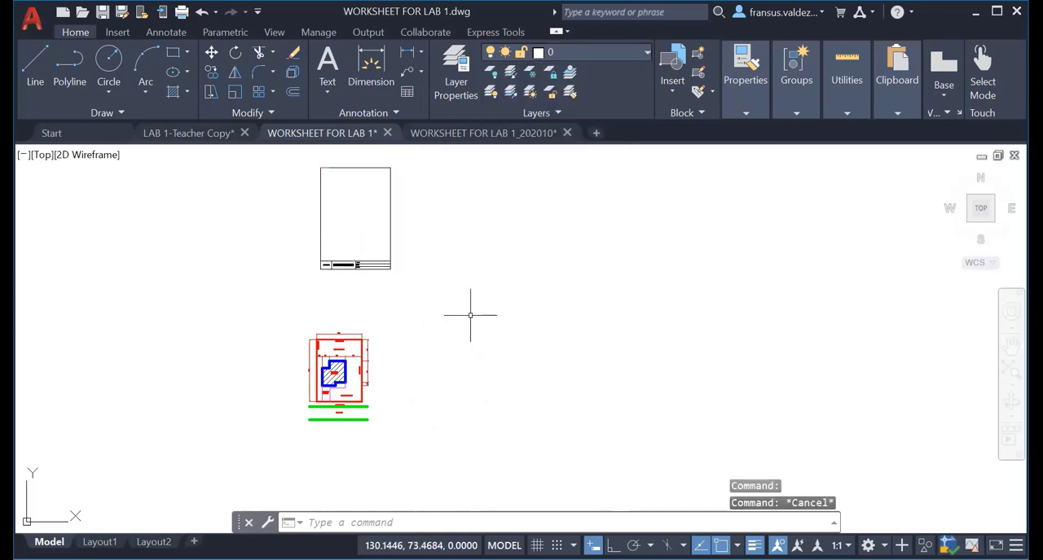
scroll(412, 293, down, 2)
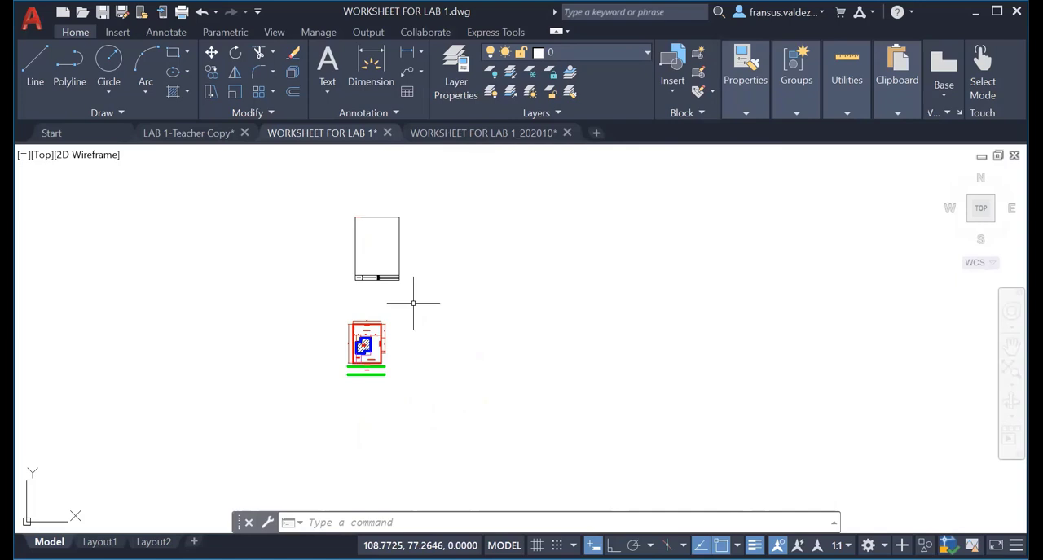
scroll(367, 241, up, 4)
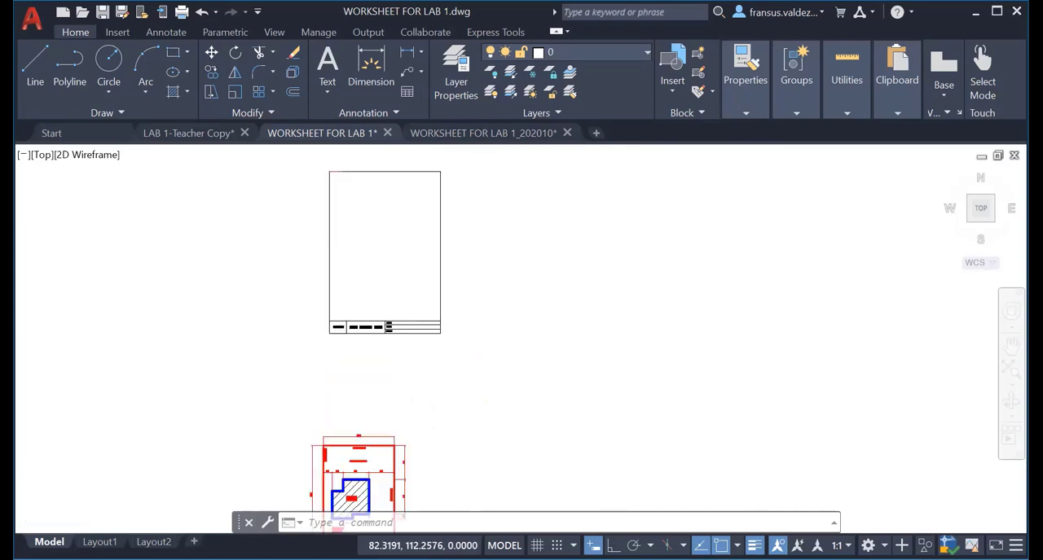
scroll(374, 299, down, 4)
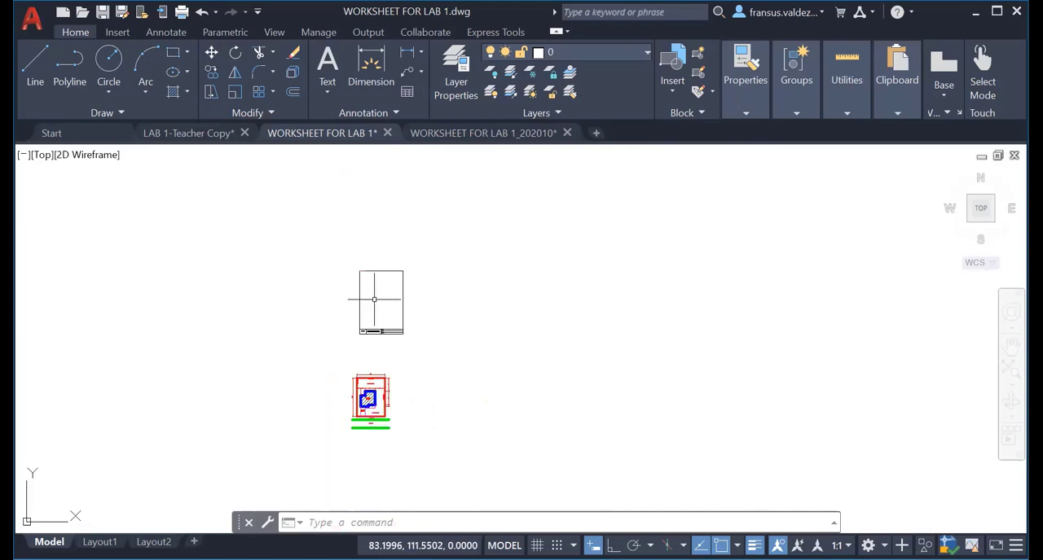
key(ctrl+c)
click(357, 253)
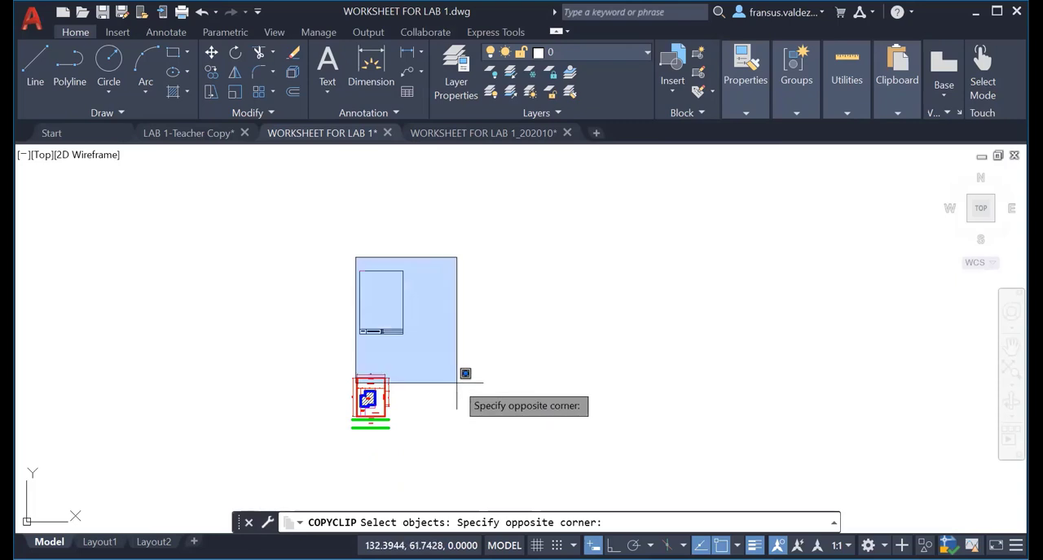
click(463, 368)
key(Escape)
key(Escape)
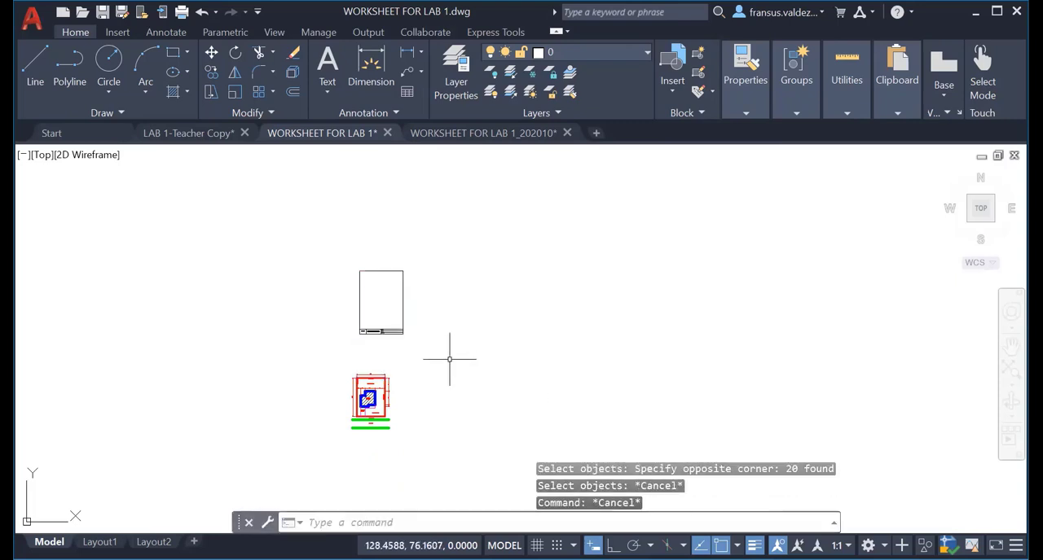
Copy the complete title block sheet above the site plan to the clipboard.
key(ctrl+c)
click(345, 258)
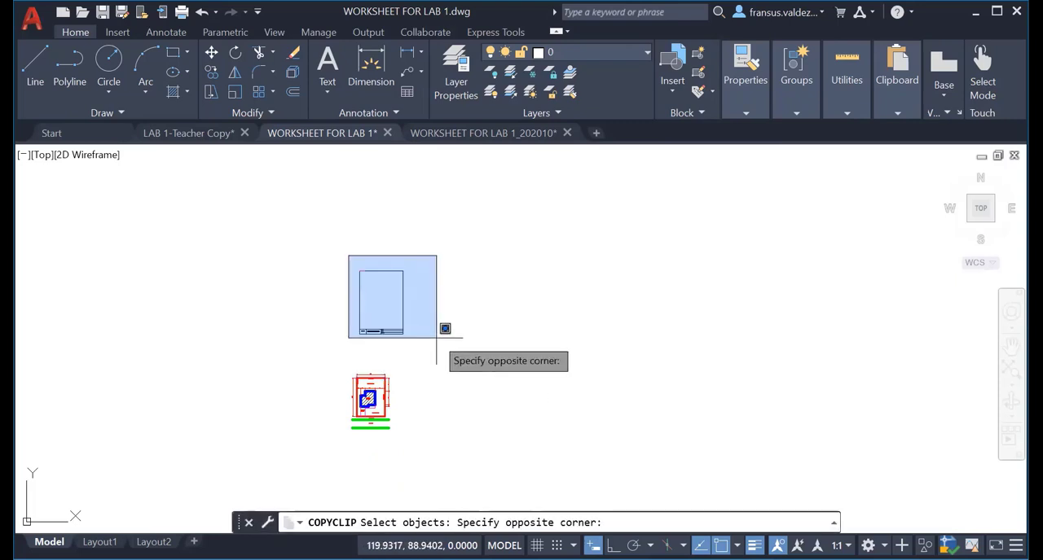
click(439, 347)
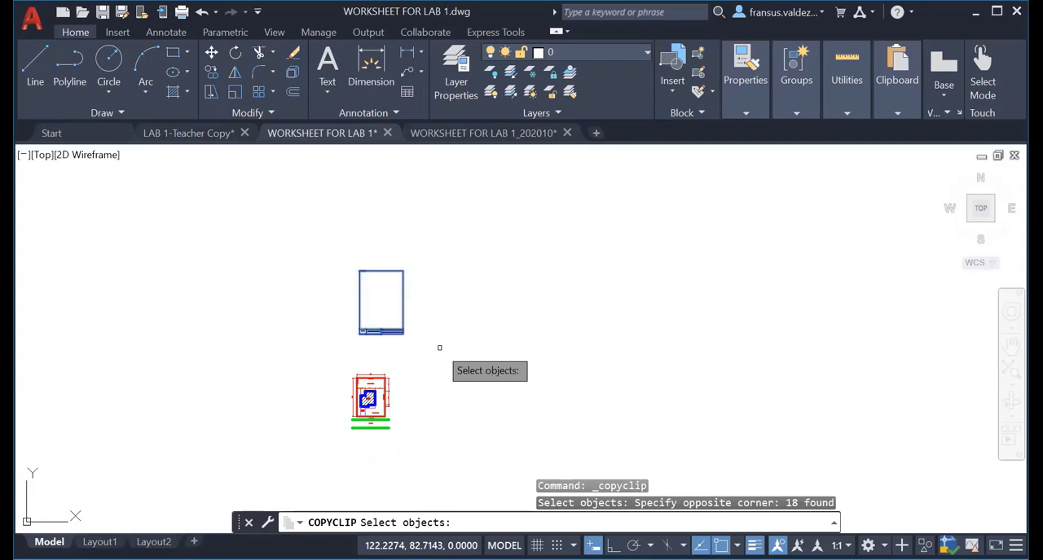
key(Return)
Open Layout1 and paste the copied title block sheet into the empty area beside the layout's paper.
click(99, 542)
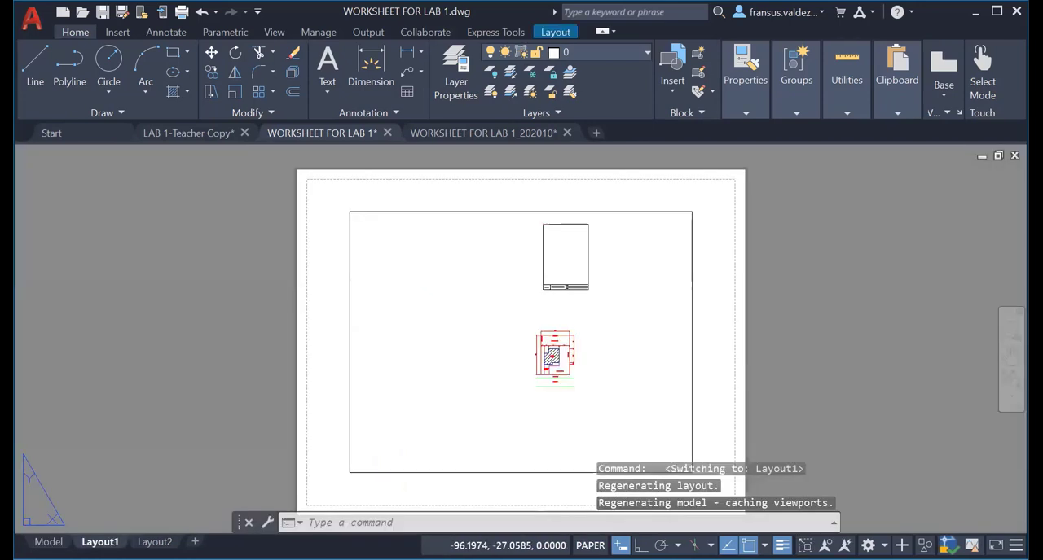
scroll(432, 389, up, 6)
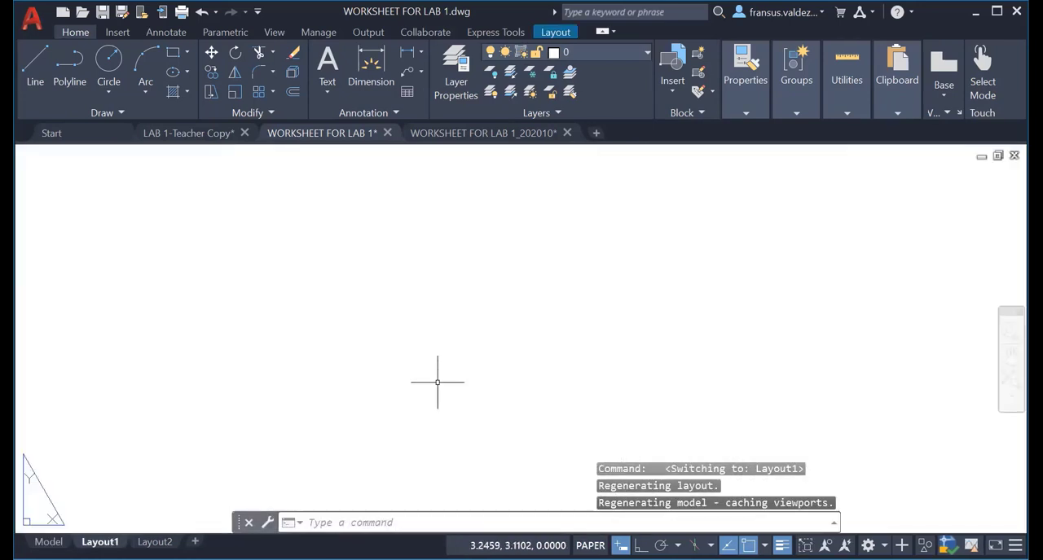
scroll(441, 381, down, 7)
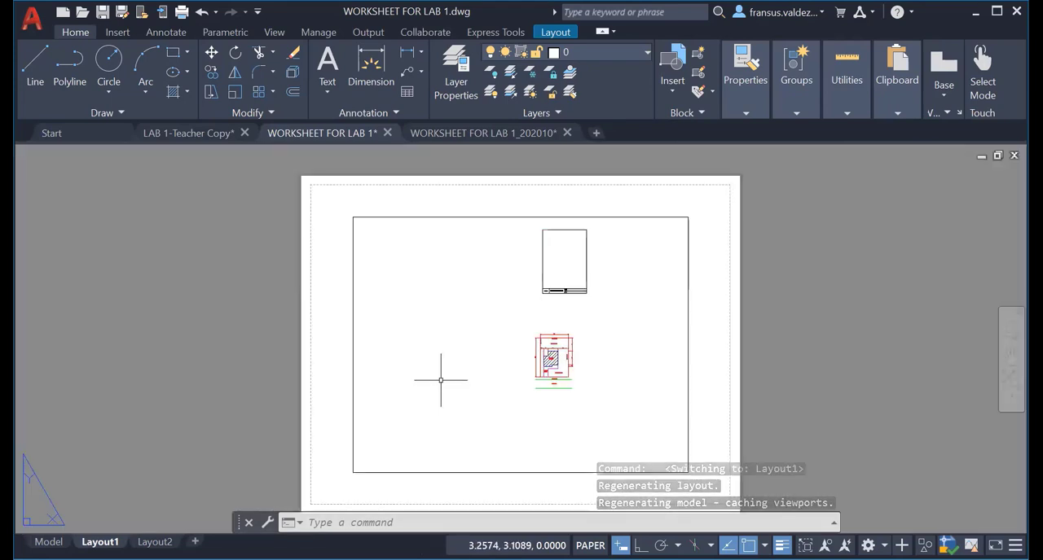
scroll(441, 380, down, 2)
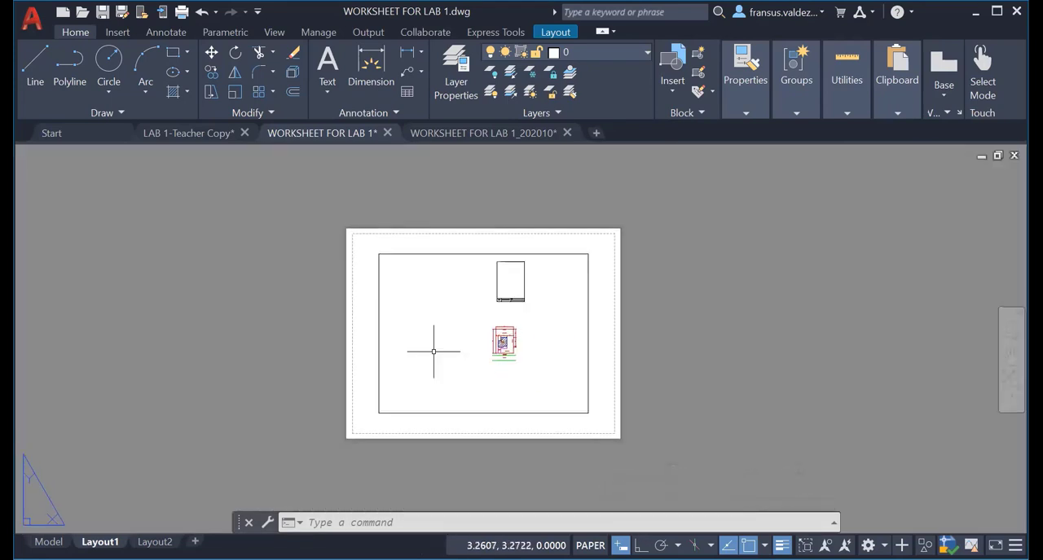
scroll(449, 361, down, 2)
scroll(448, 358, up, 3)
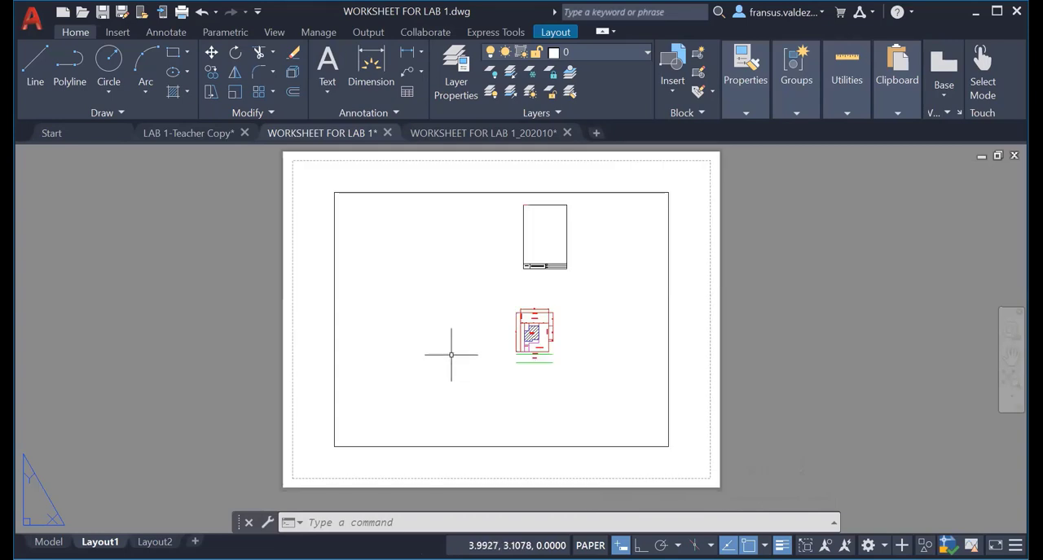
scroll(450, 355, down, 1)
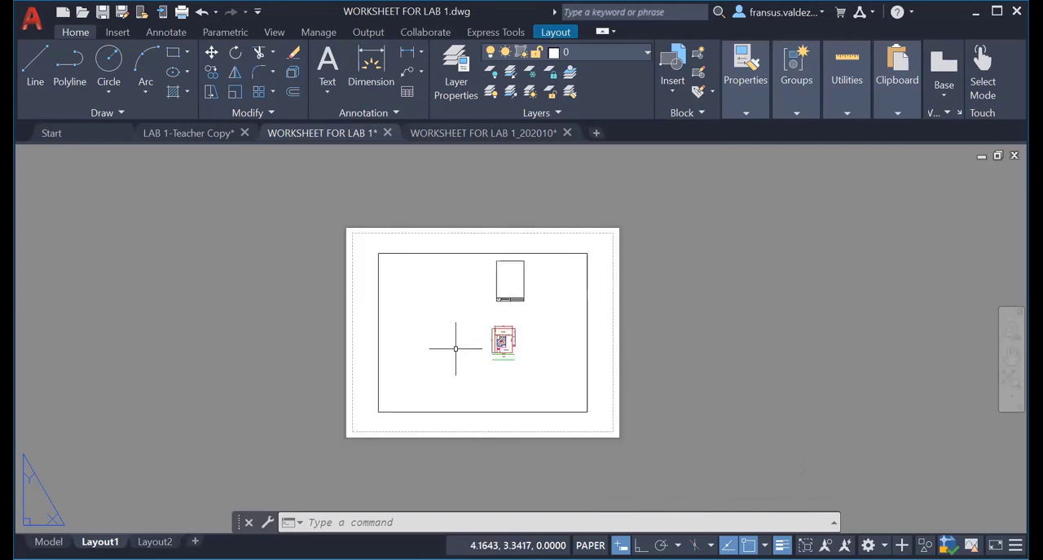
scroll(456, 348, down, 1)
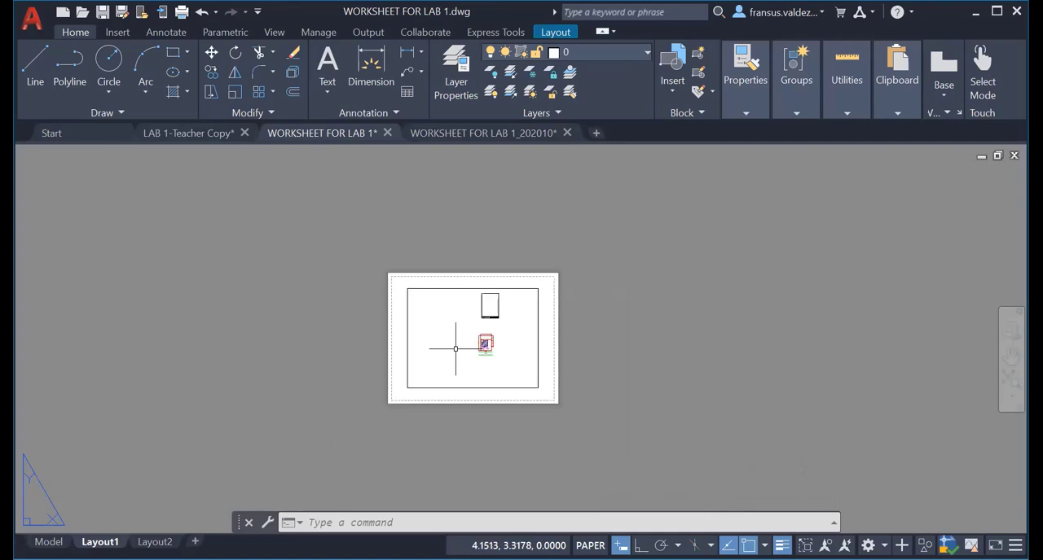
middle_drag(455, 349, 8, 331)
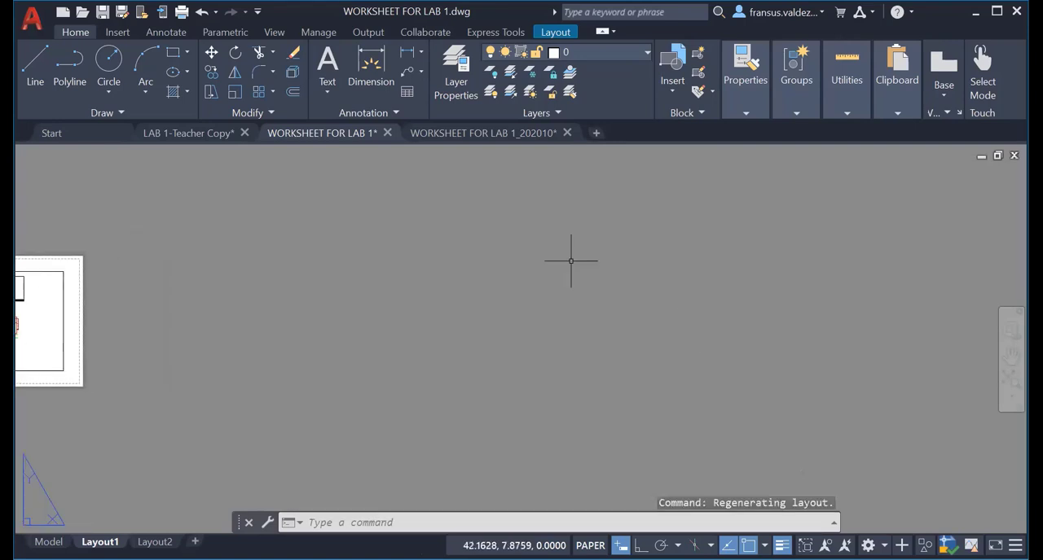
right_click(570, 261)
mouse_move(599, 316)
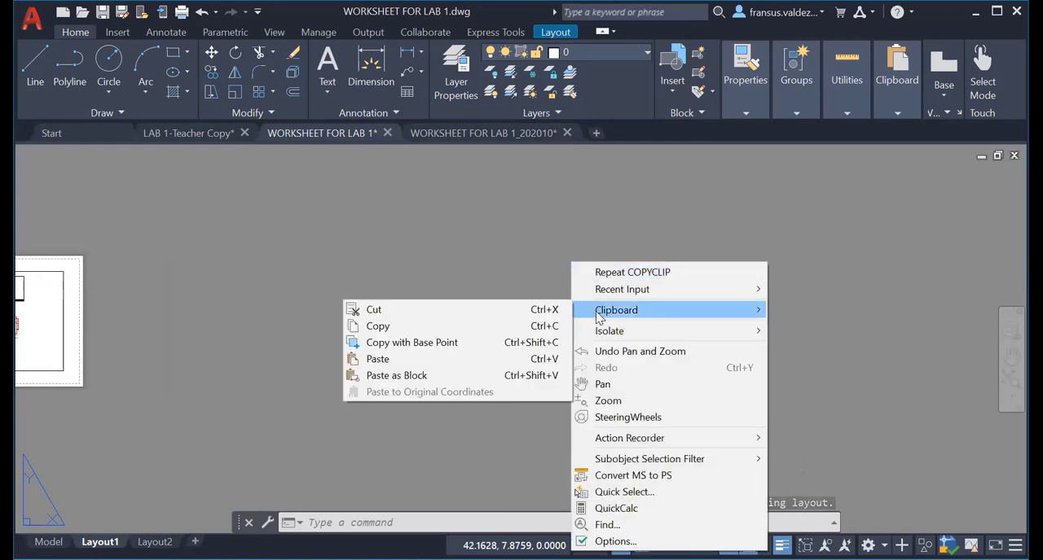
click(401, 361)
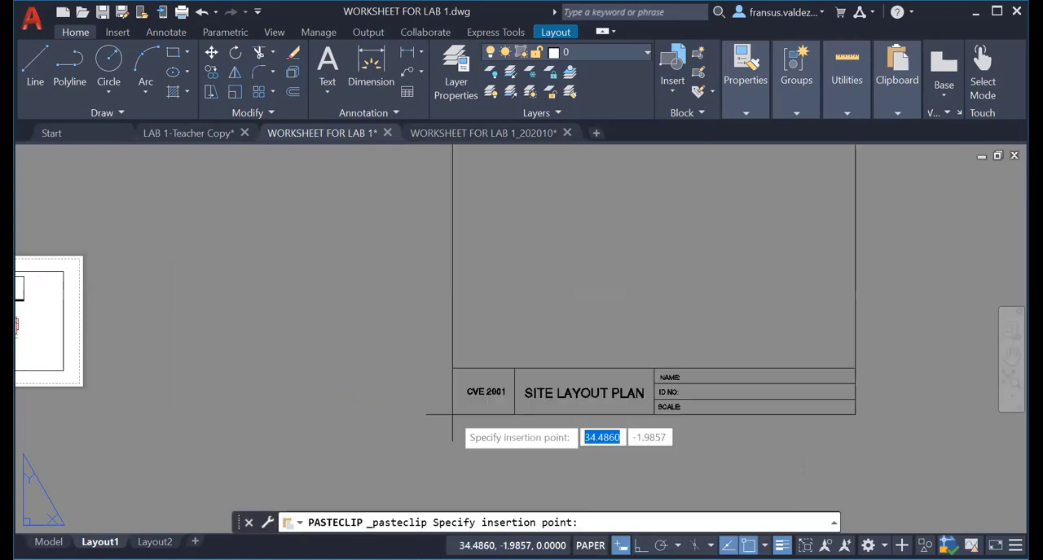
scroll(453, 415, down, 4)
click(453, 415)
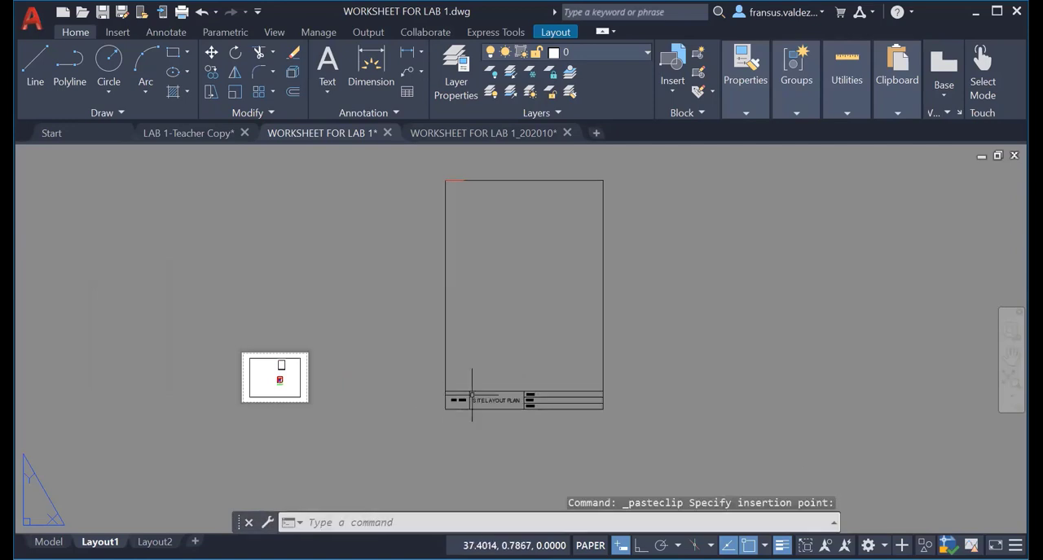
Create an MVIEW viewport filling the pasted sheet, from its upper-left corner to the right end of the title block's top line.
scroll(489, 378, up, 6)
scroll(489, 378, down, 3)
scroll(456, 407, down, 4)
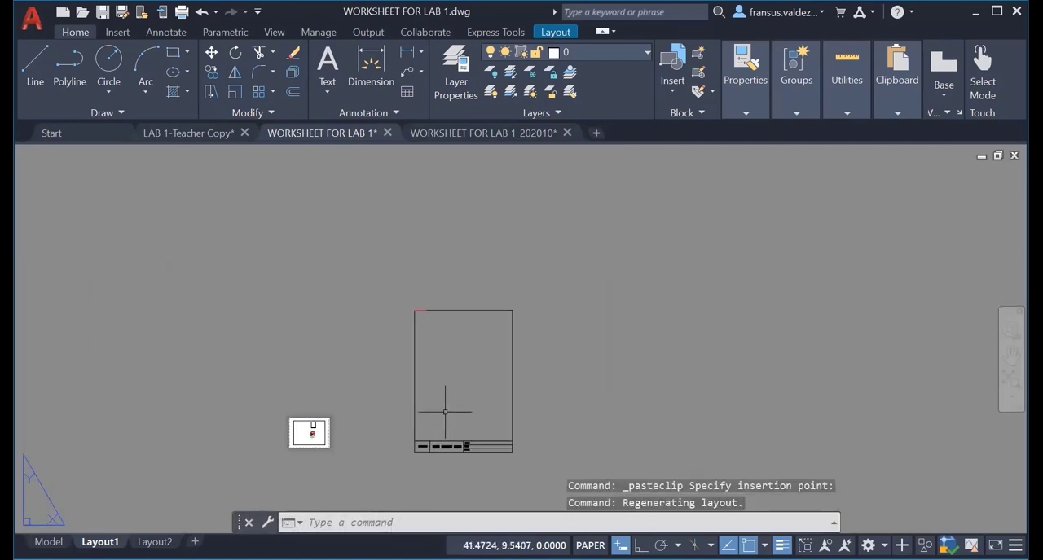
middle_drag(440, 411, 427, 349)
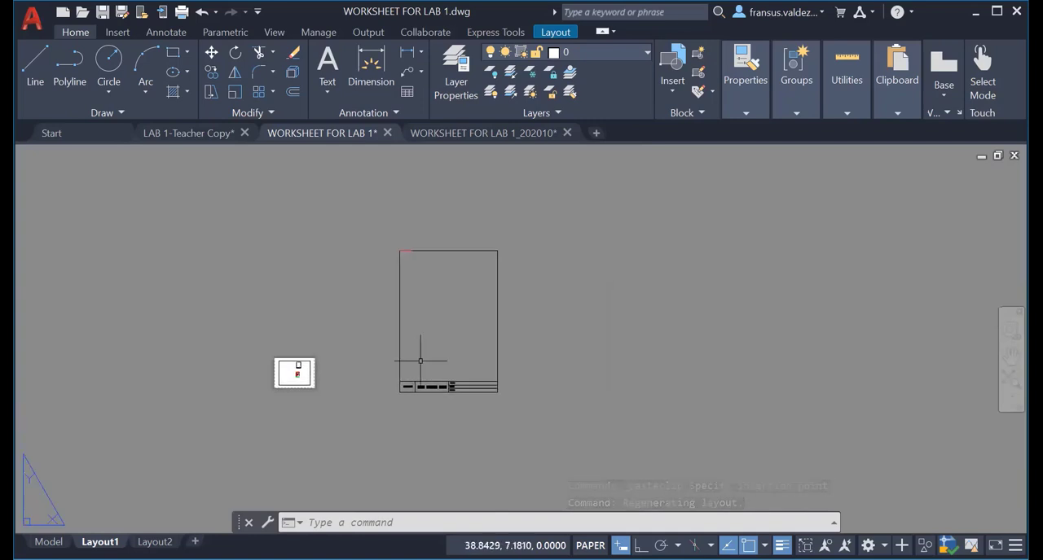
scroll(419, 357, up, 6)
scroll(420, 361, down, 4)
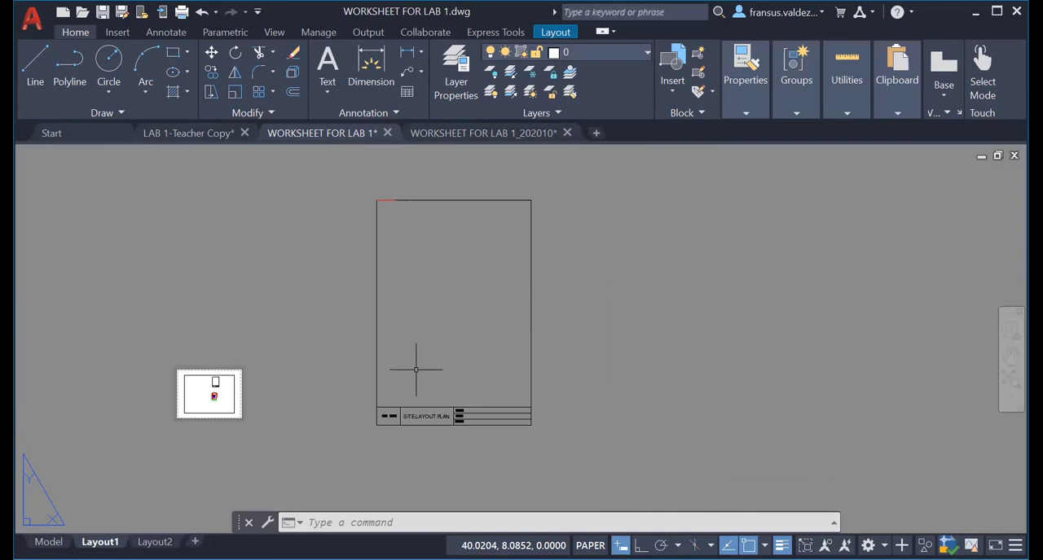
text(MV)
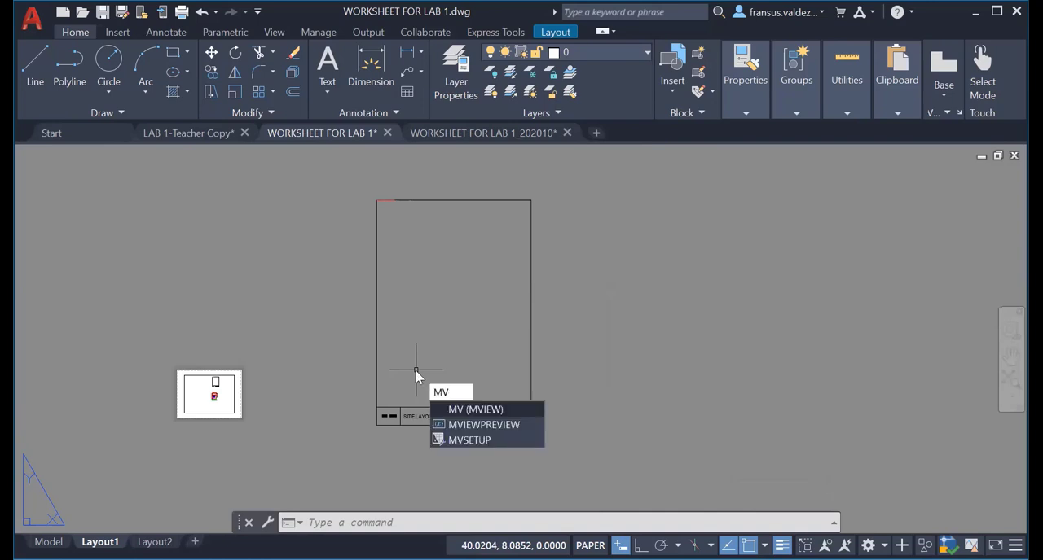
key(Return)
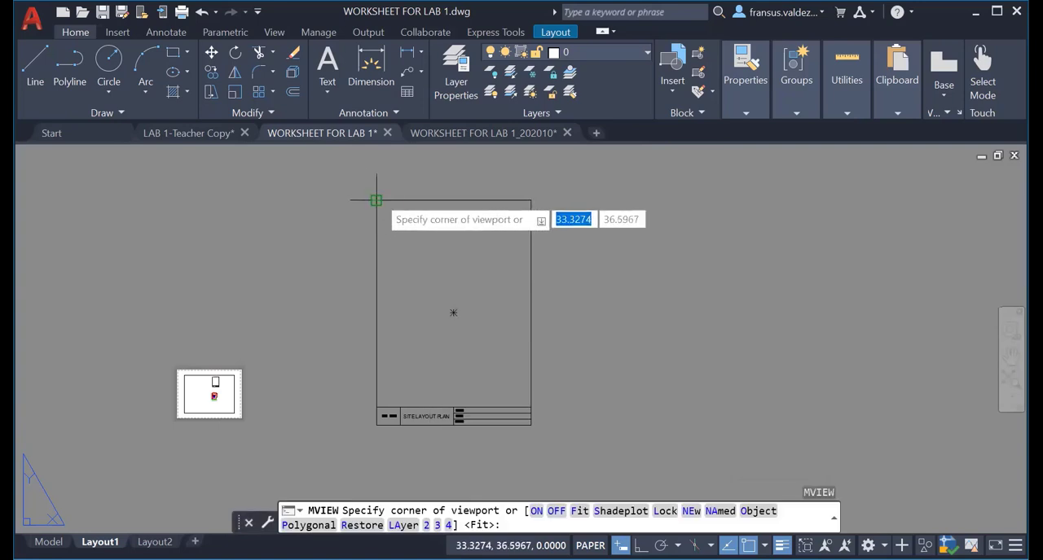
click(377, 200)
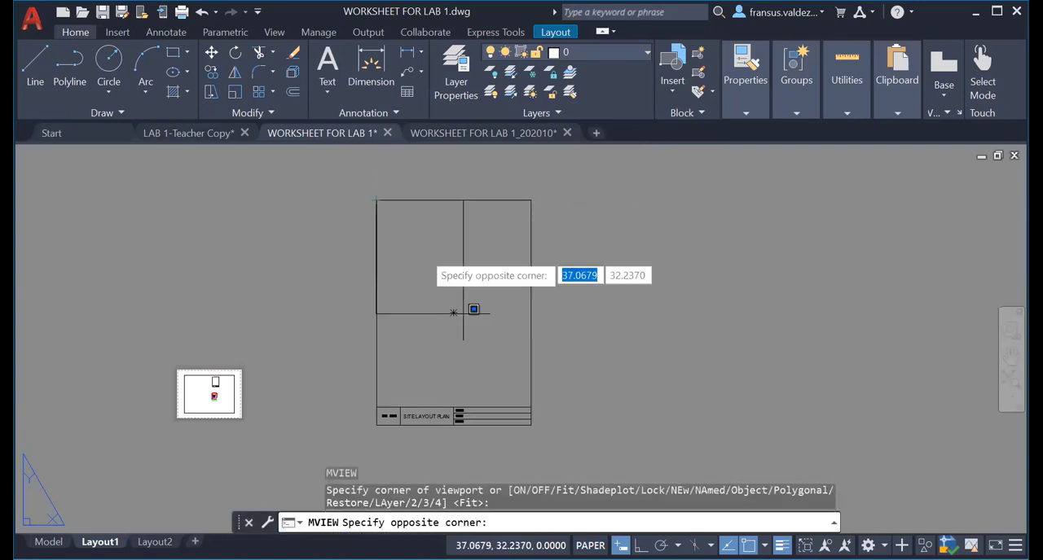
click(531, 406)
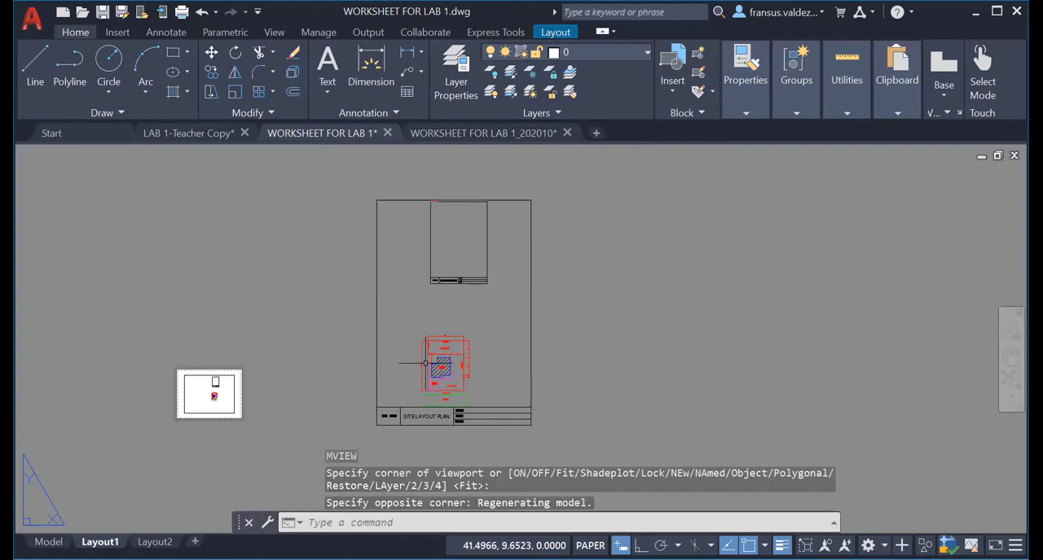
Activate the new viewport and enlarge and centre the site plan inside it, leaving the model's blank sheet out of view.
scroll(429, 375, up, 2)
scroll(429, 375, down, 2)
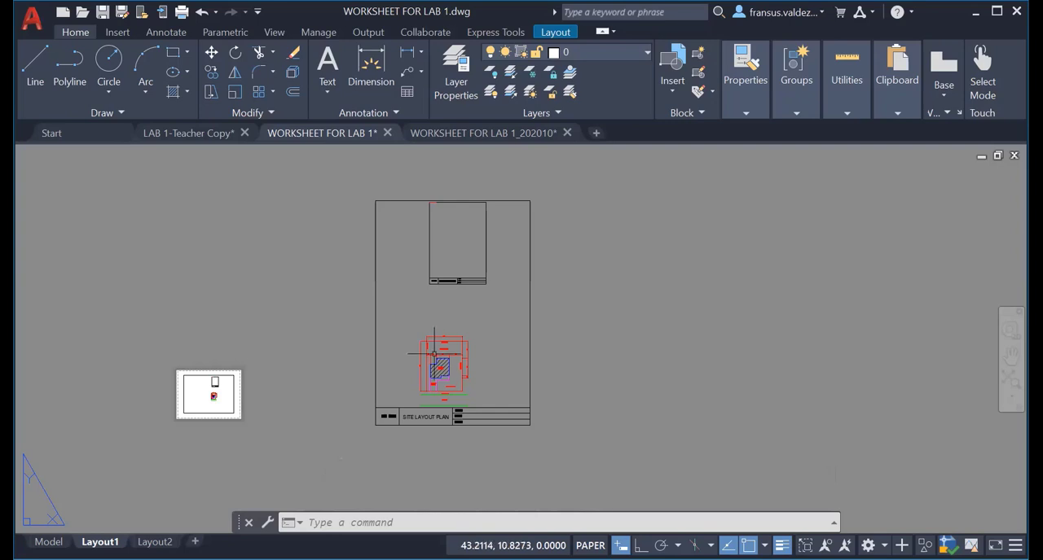
double_click(446, 317)
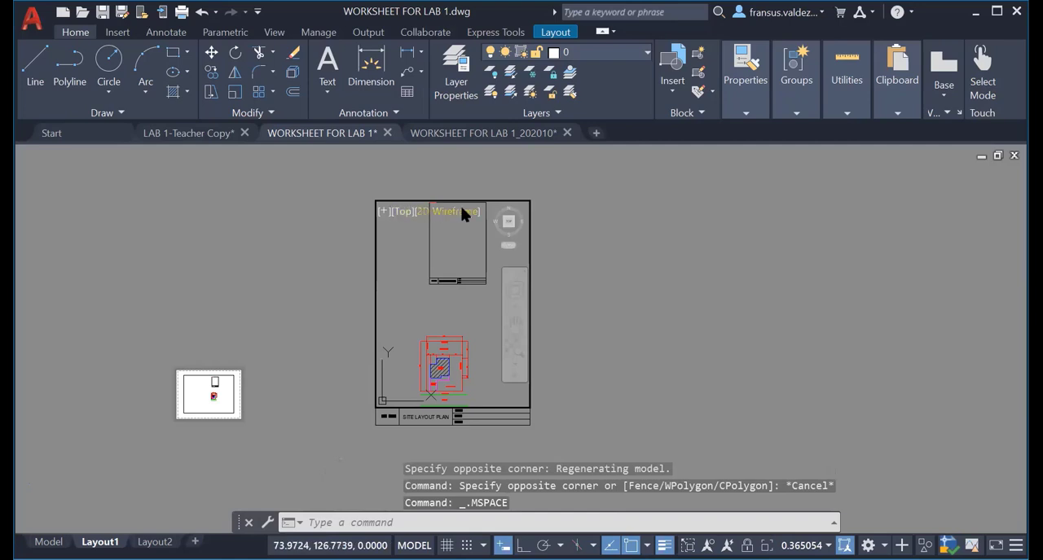
middle_drag(443, 321, 455, 204)
scroll(453, 252, up, 2)
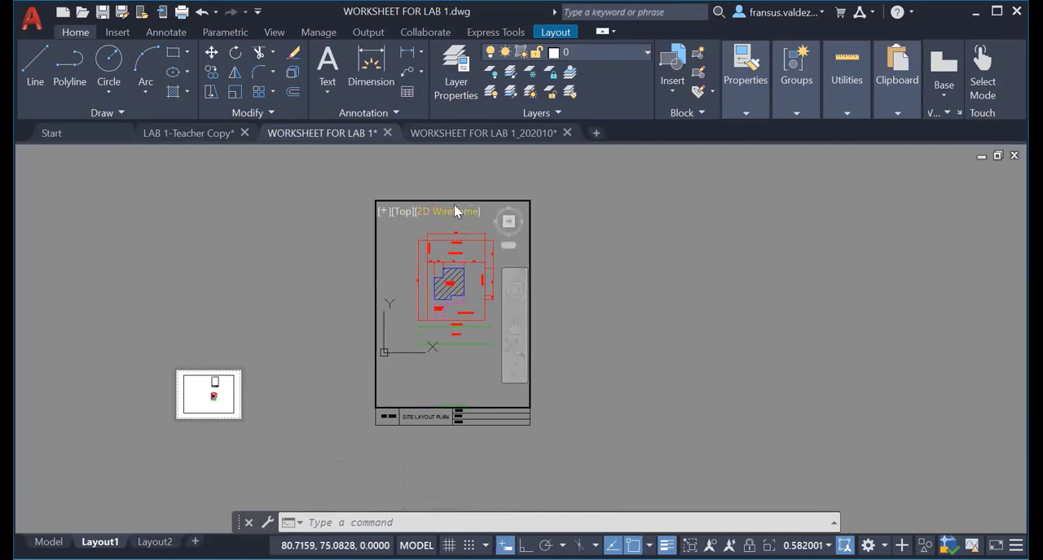
middle_drag(435, 279, 437, 295)
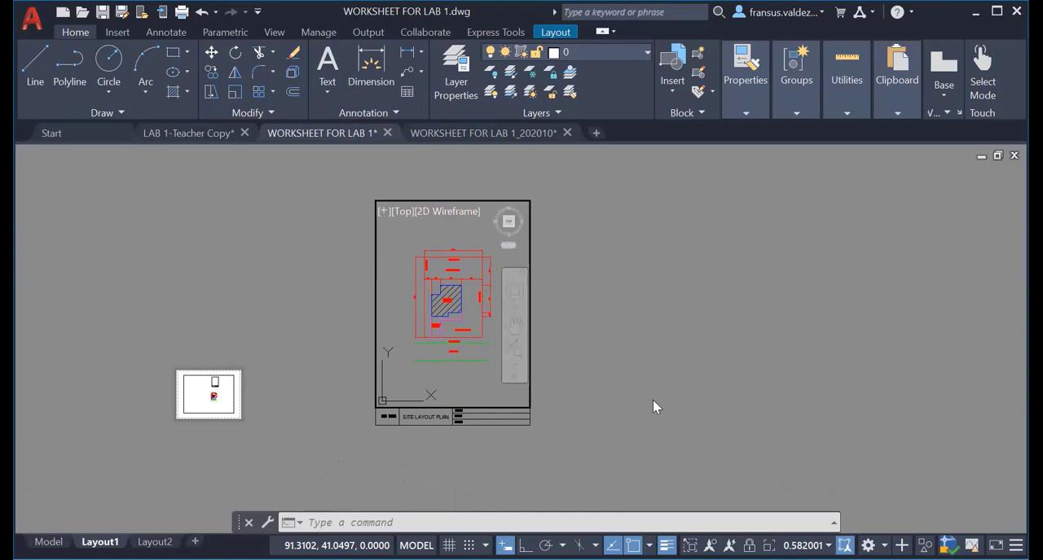
Scale the active viewport to 1XP, nudge the site plan to centre it within the frame, and return to paper space.
text(z)
key(Return)
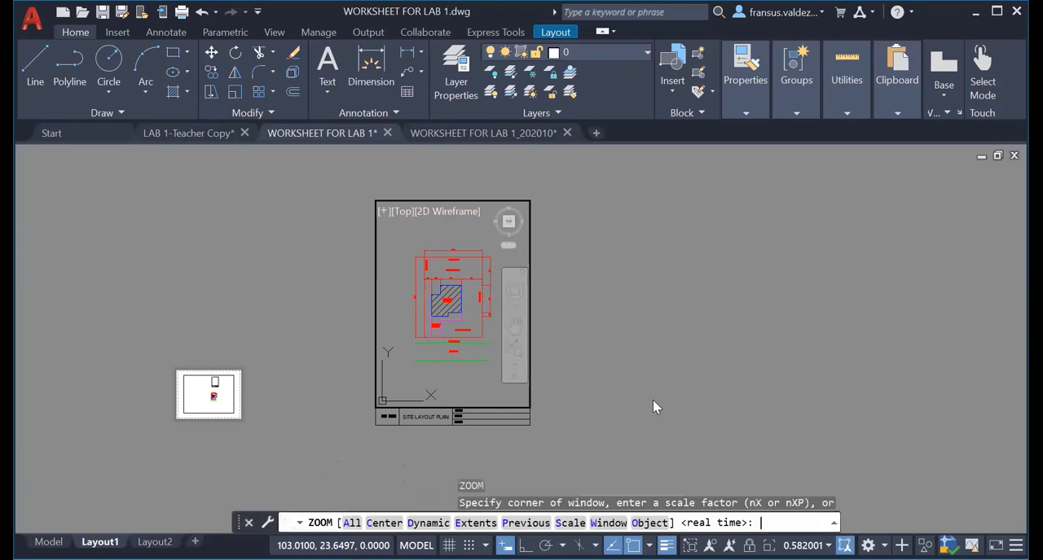
text(S)
key(Return)
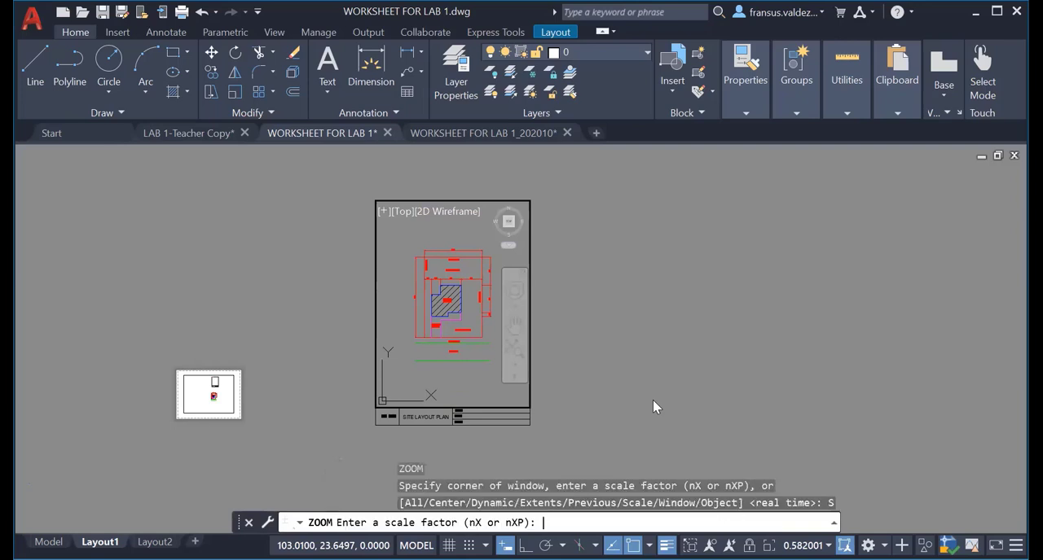
text(1XP)
key(Return)
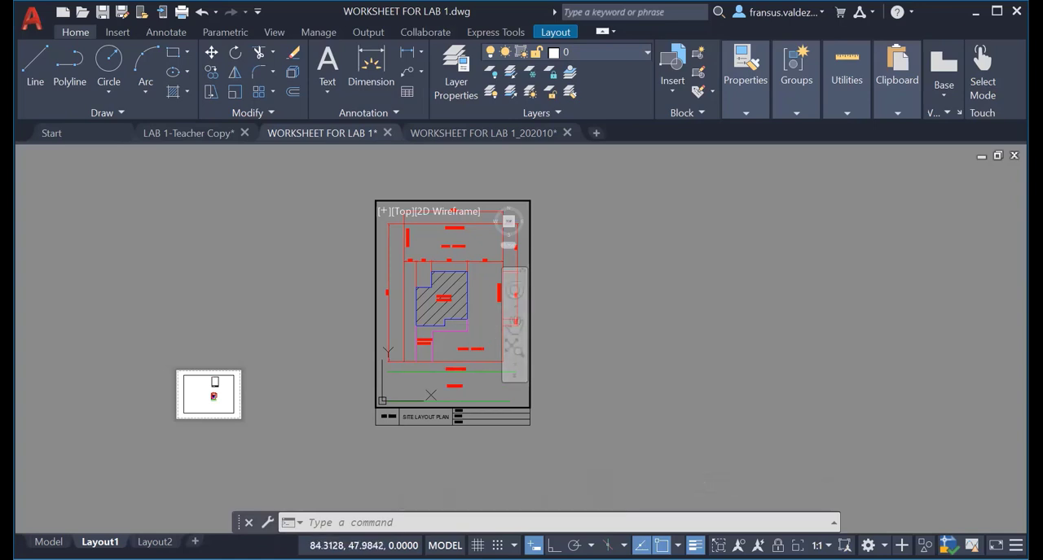
middle_drag(473, 326, 470, 323)
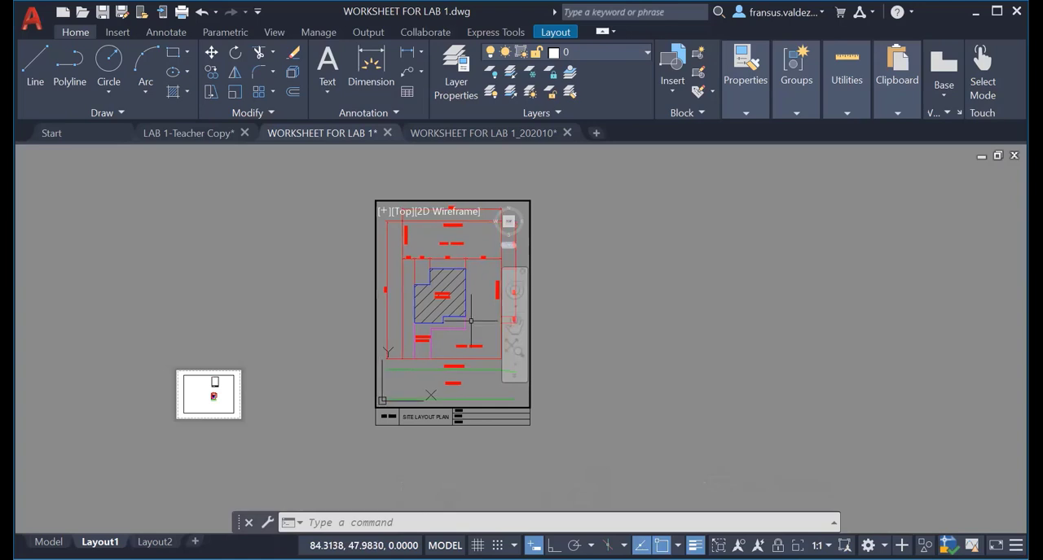
double_click(572, 319)
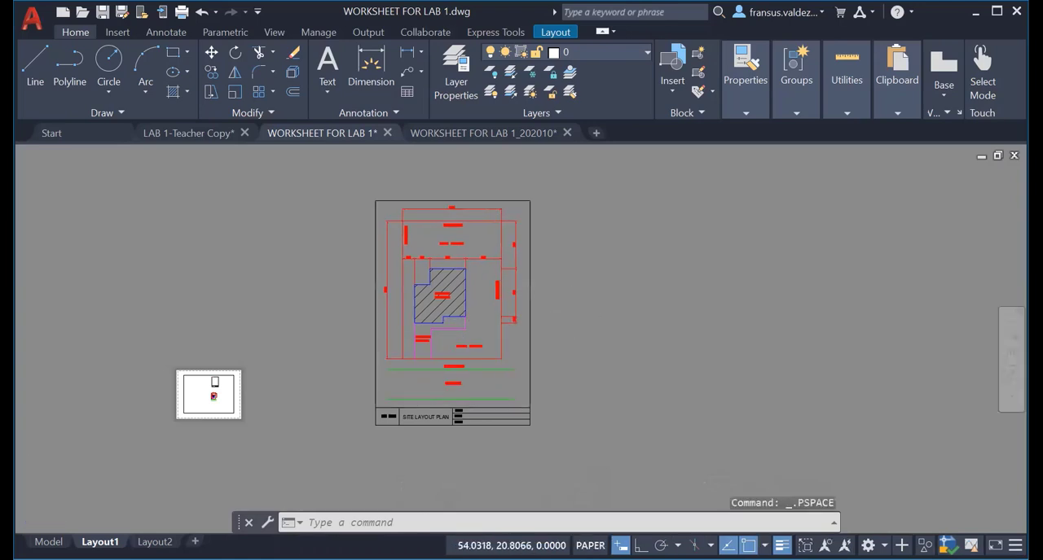
Examine the scaled site plan inside the title block sheet, checking its labels and its fit within the viewport.
scroll(498, 295, up, 4)
scroll(497, 295, down, 4)
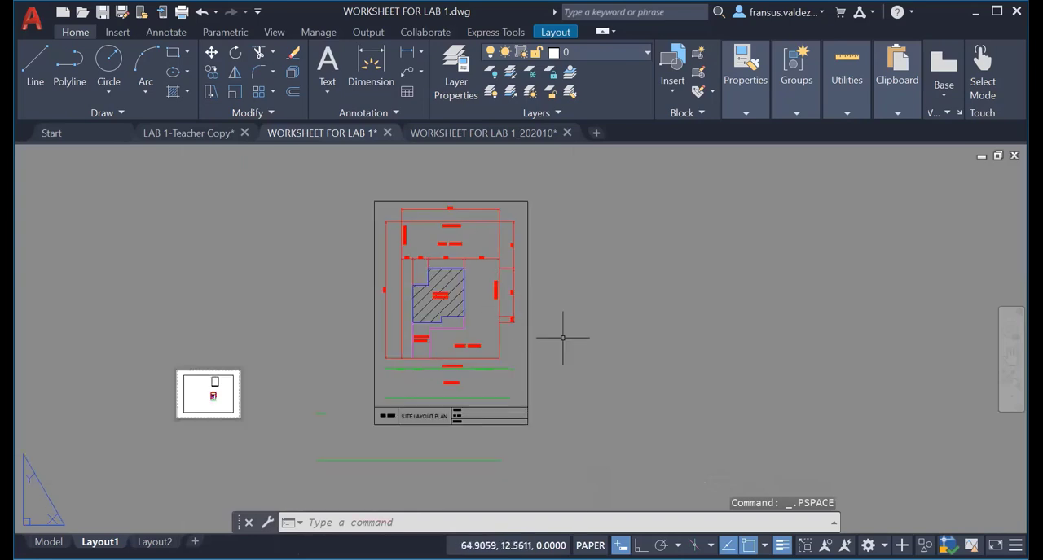
scroll(530, 345, up, 5)
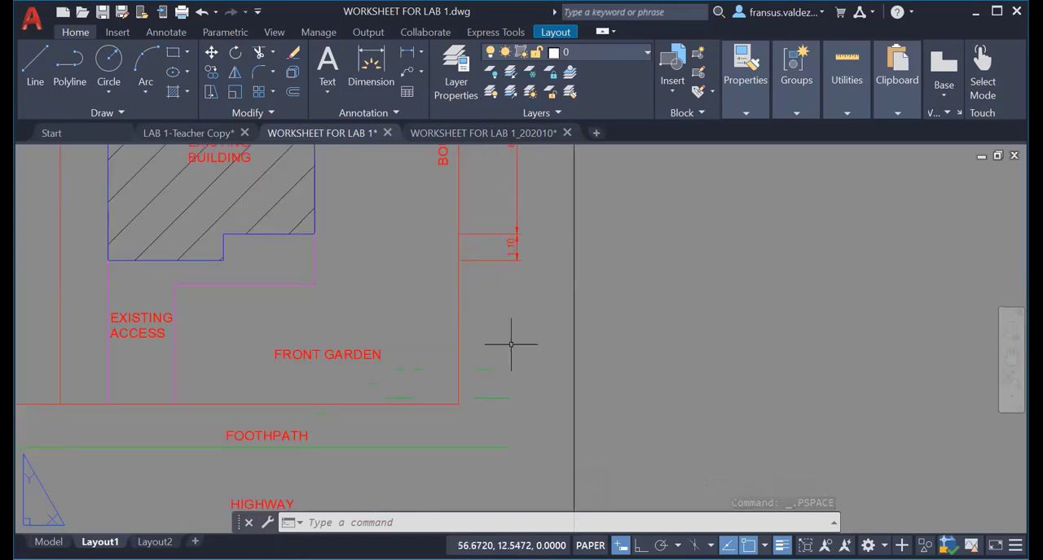
scroll(511, 345, down, 4)
scroll(511, 345, down, 2)
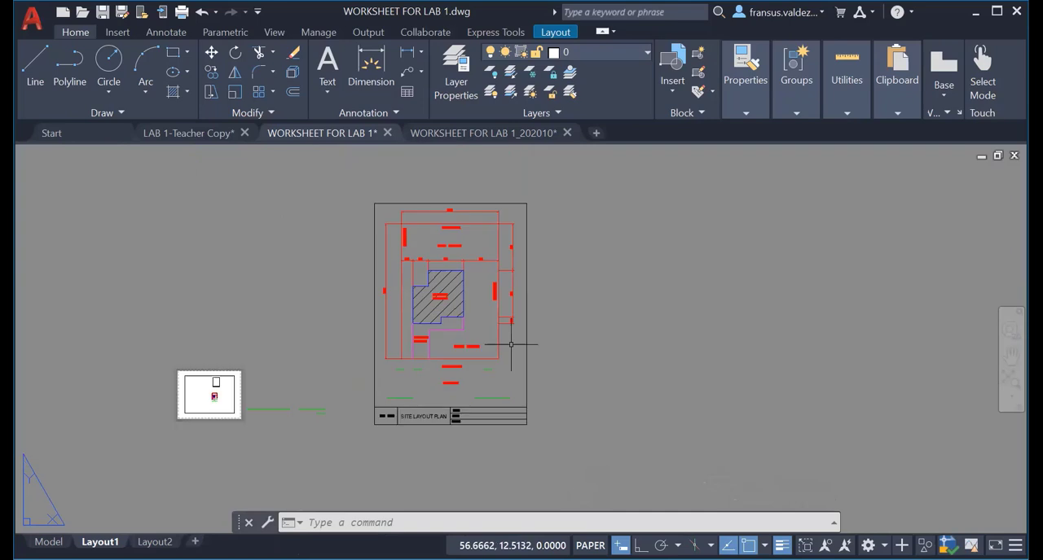
double_click(508, 352)
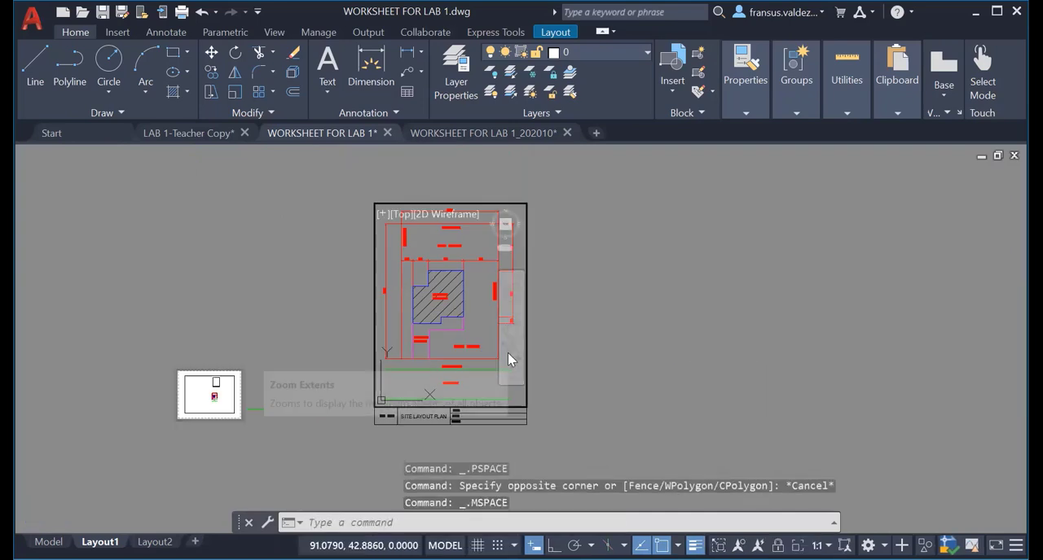
double_click(566, 270)
scroll(471, 279, up, 6)
scroll(471, 278, down, 6)
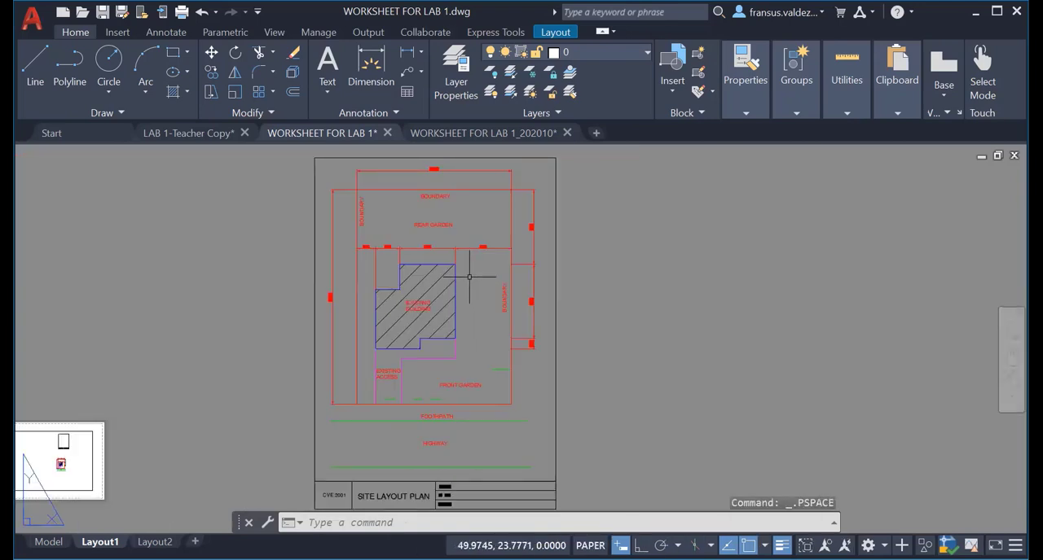
Complete the NAME entry in the title block with the student's full name.
middle_drag(458, 414, 457, 278)
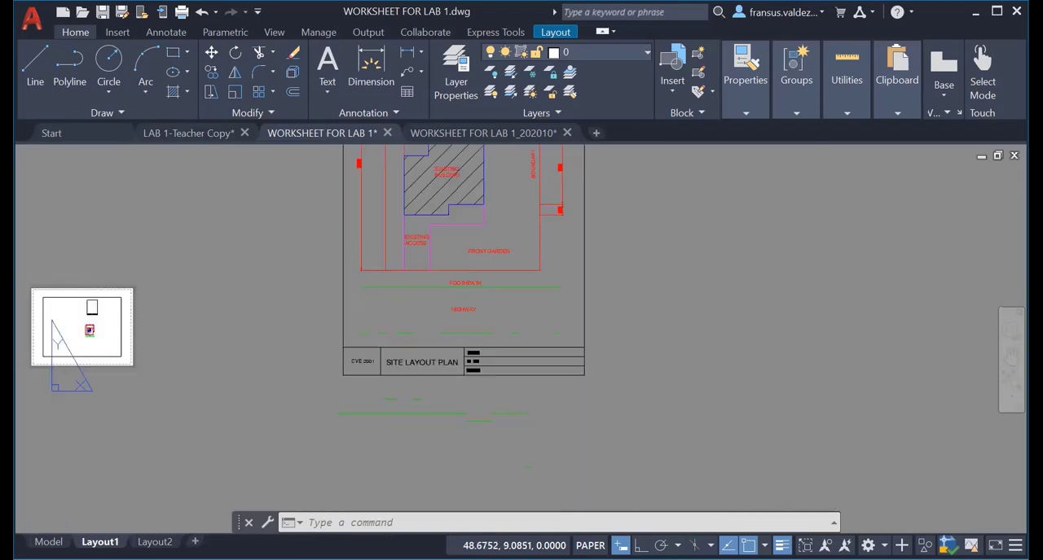
scroll(521, 364, up, 8)
middle_drag(530, 366, 399, 380)
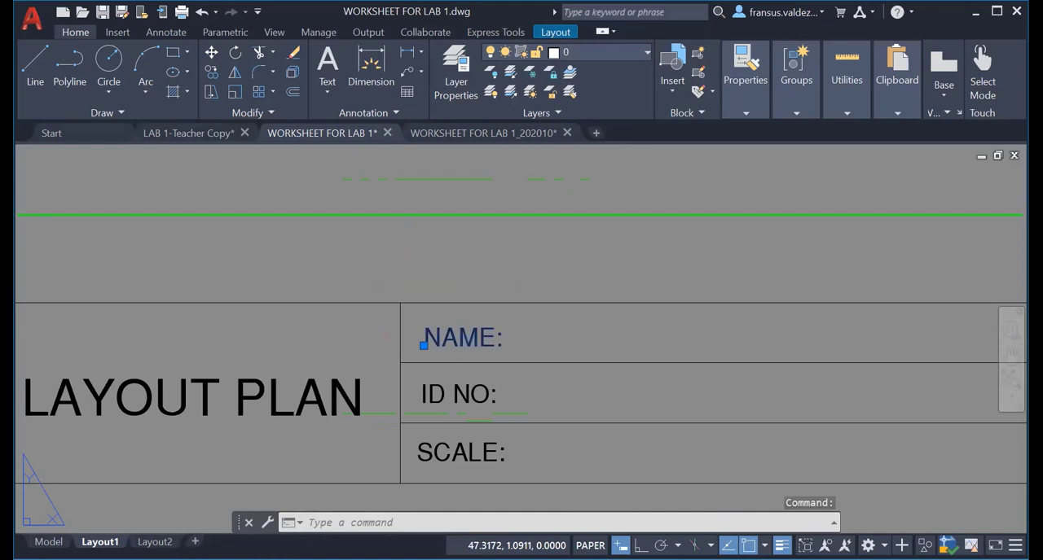
double_click(500, 345)
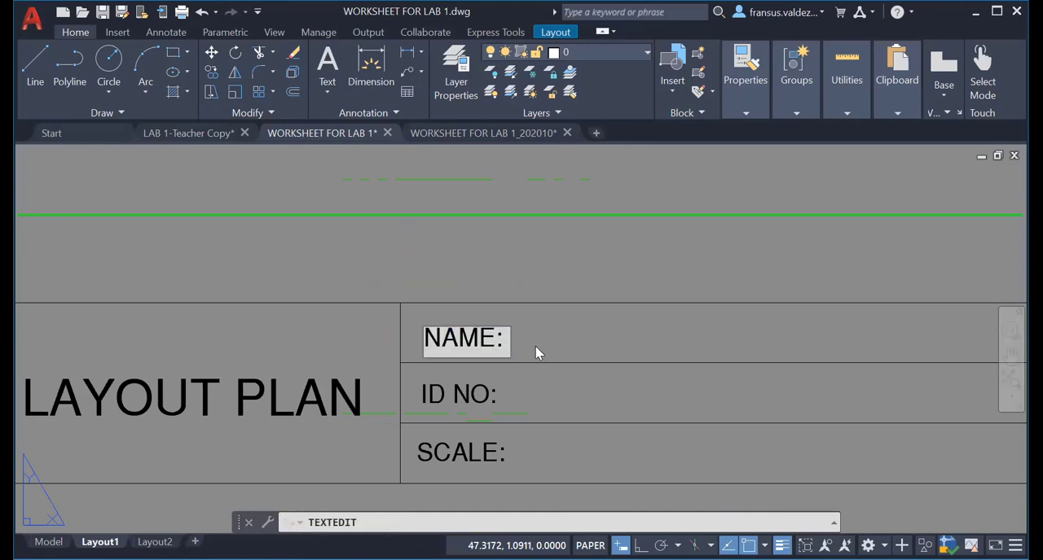
text(JAMES BOND)
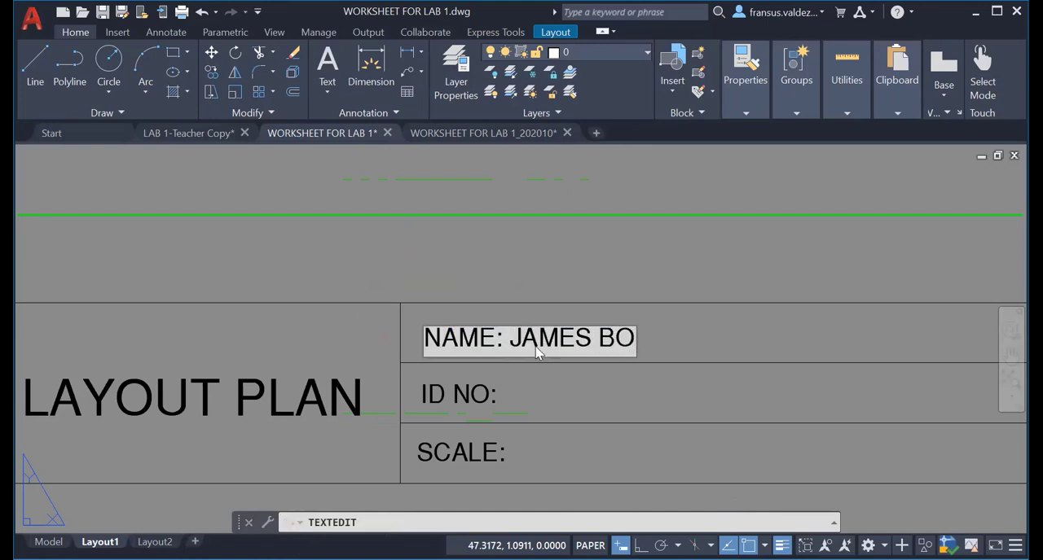
click(485, 400)
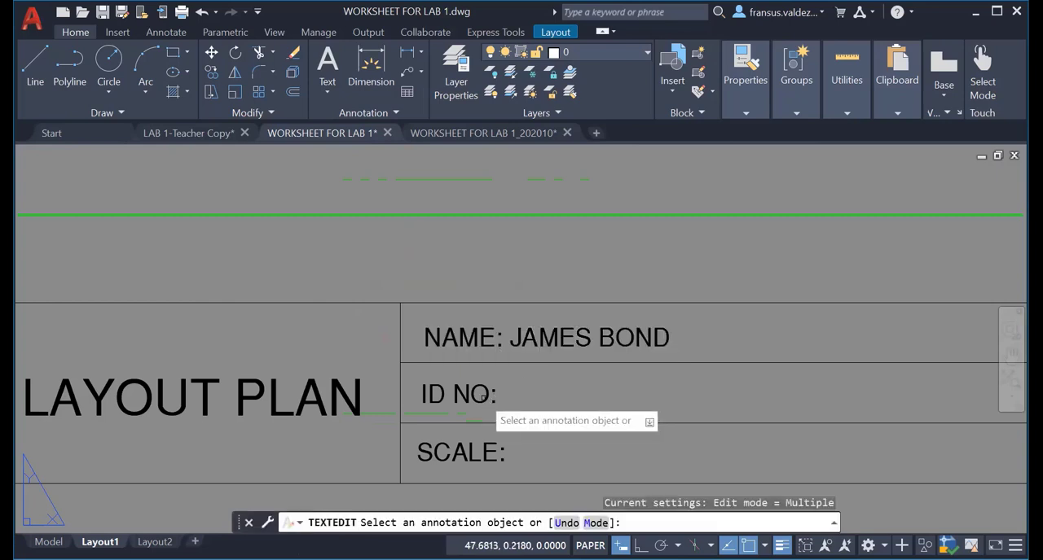
Complete the ID NO entry in the title block with the student's ID number.
click(489, 394)
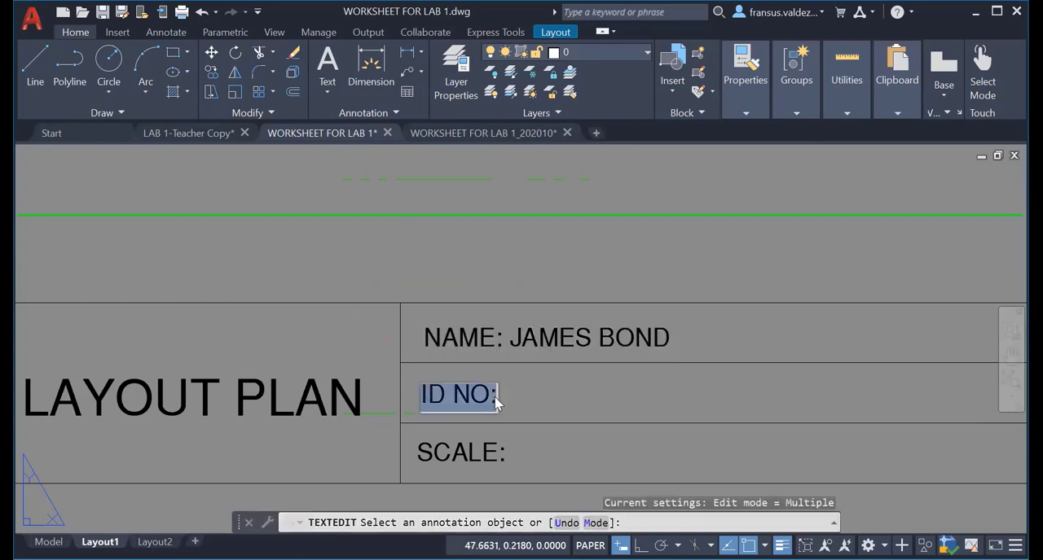
click(498, 397)
text(H007)
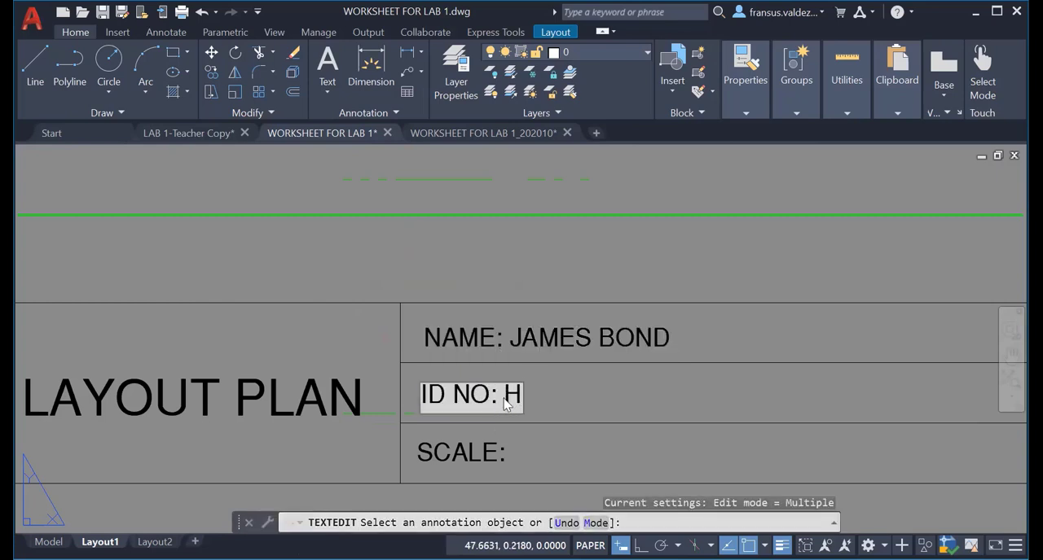
click(481, 481)
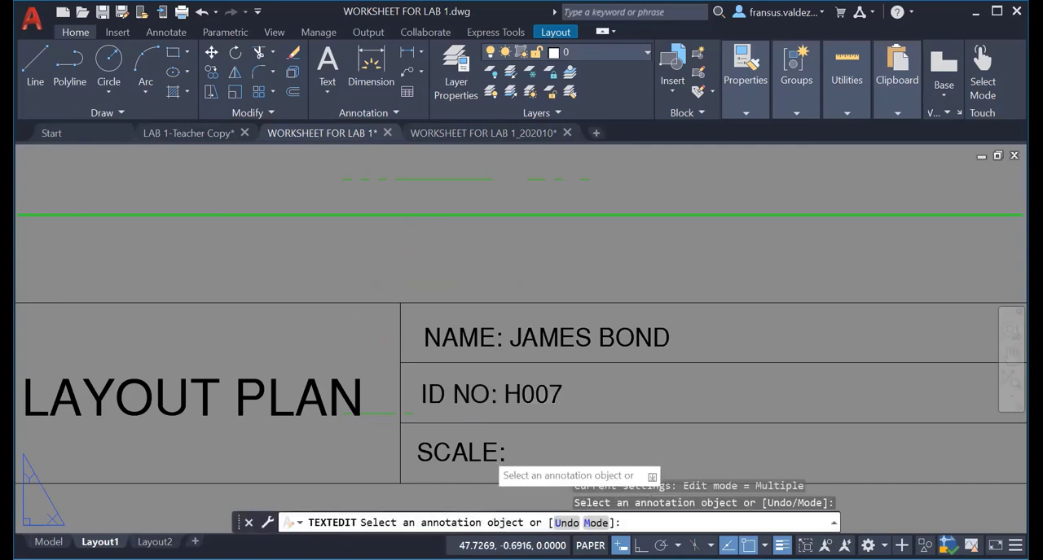
Complete the SCALE entry in the title block with 1:100 and finish text editing.
click(499, 454)
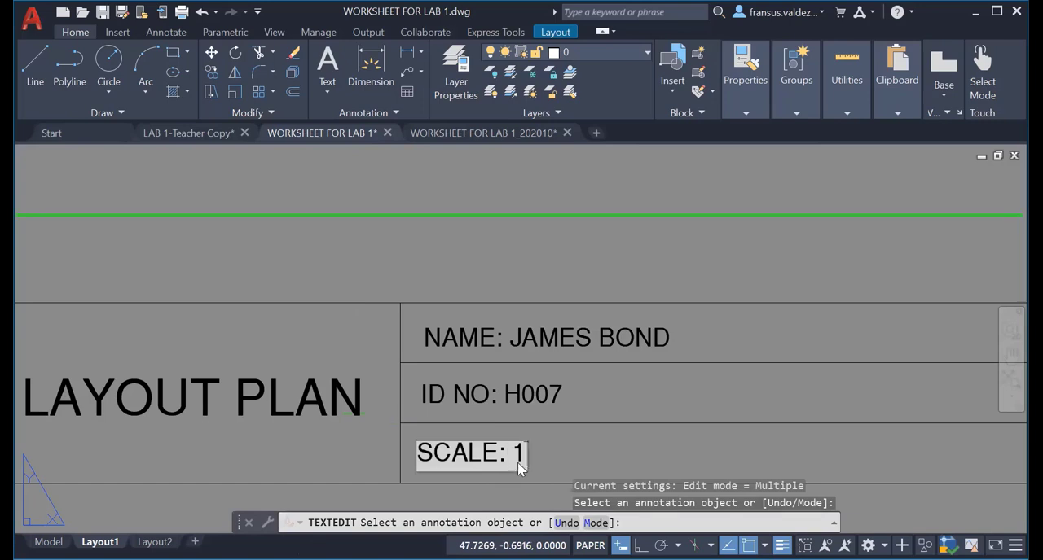
text(1:100)
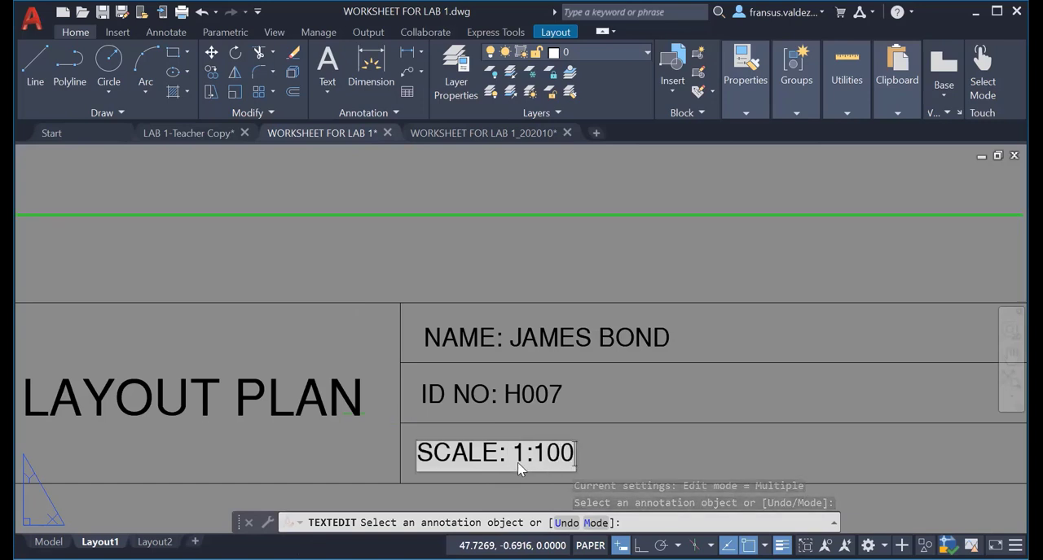
key(Return)
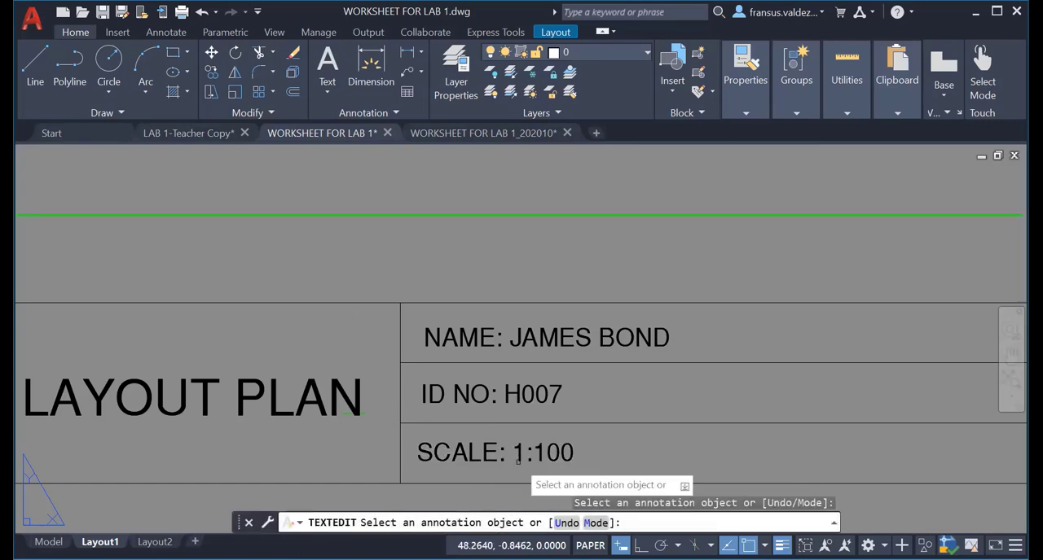
scroll(625, 414, down, 5)
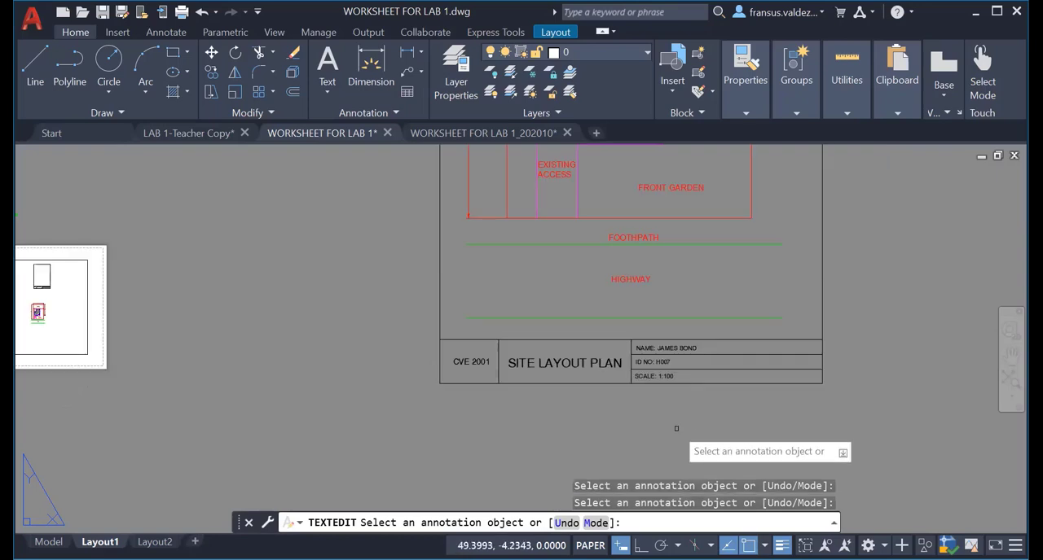
key(Escape)
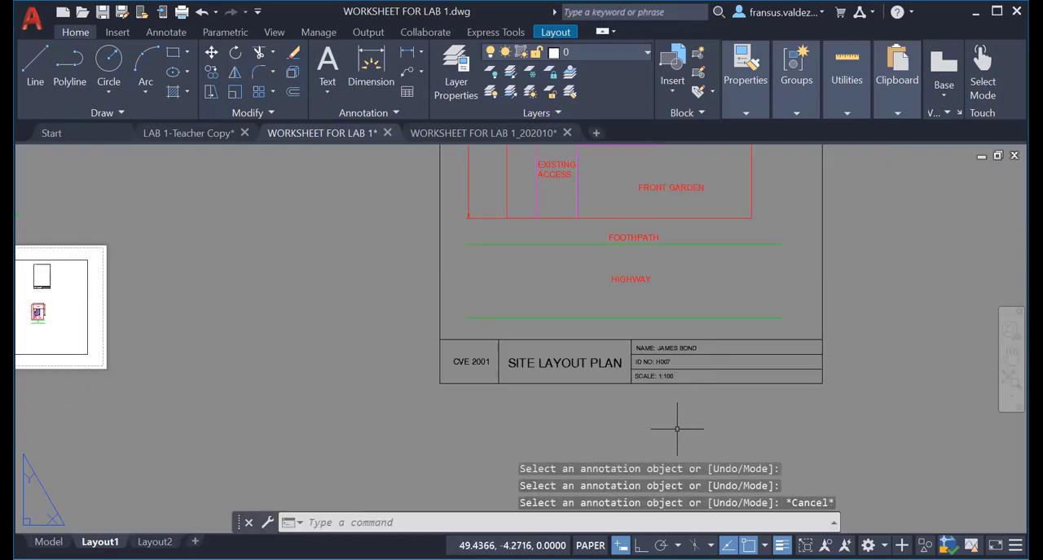
Save the drawing in the LAB 1 - Site Plan folder under a new name: "LAB 1-" followed by the student's name and ID number.
scroll(676, 428, down, 2)
middle_drag(676, 428, 363, 467)
scroll(364, 461, down, 2)
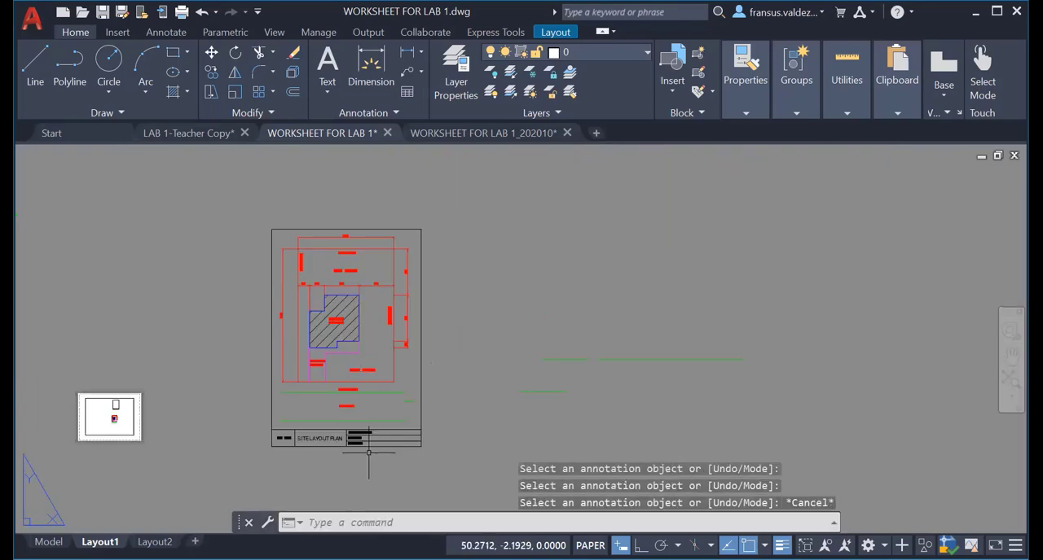
scroll(371, 444, up, 4)
scroll(371, 444, down, 4)
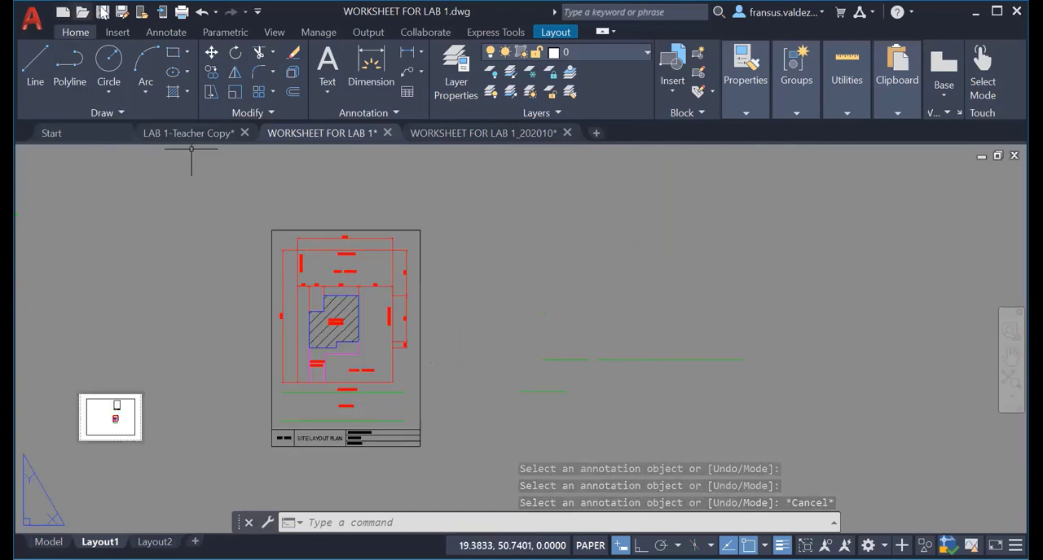
click(121, 14)
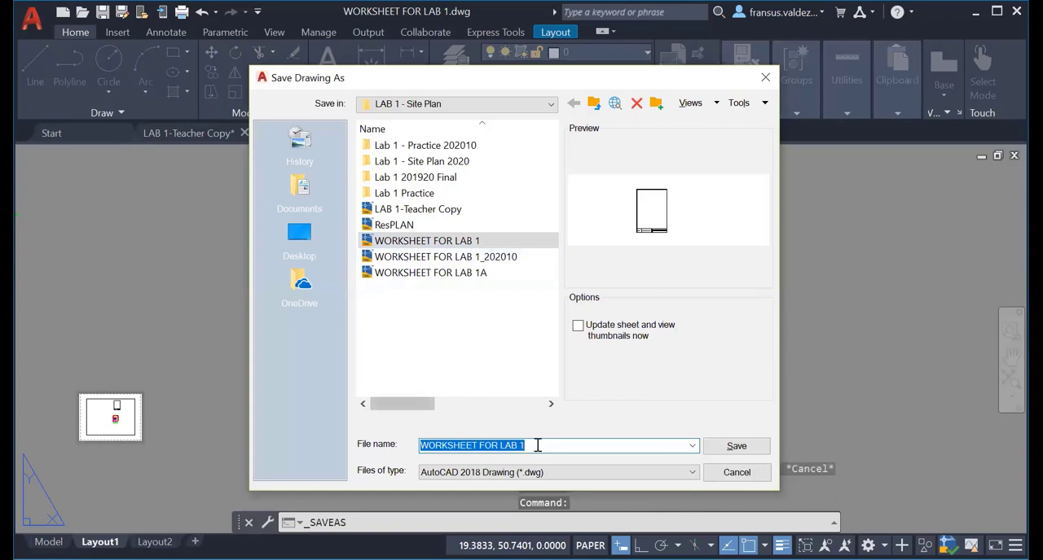
drag(537, 446, 345, 444)
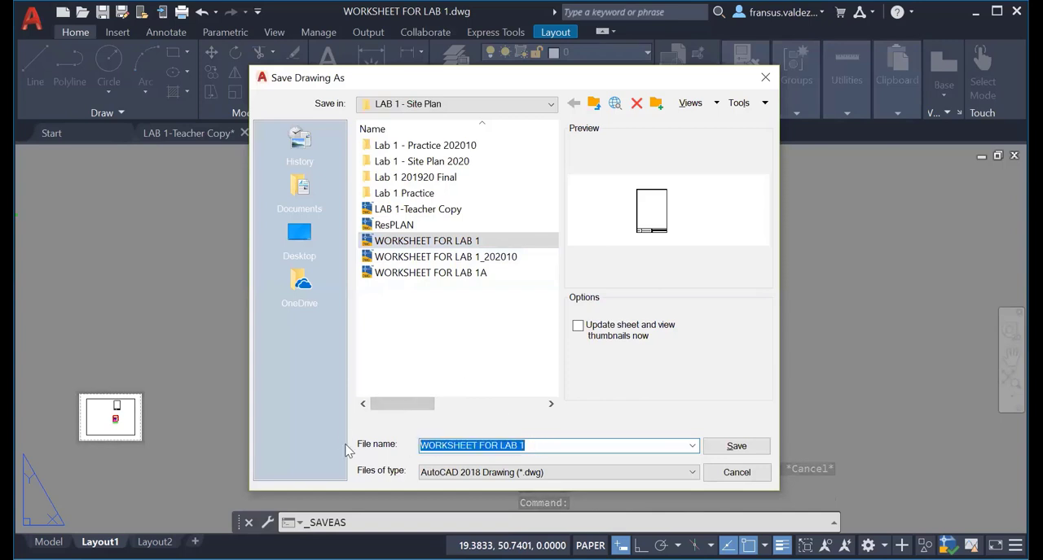
text(LAB 1)
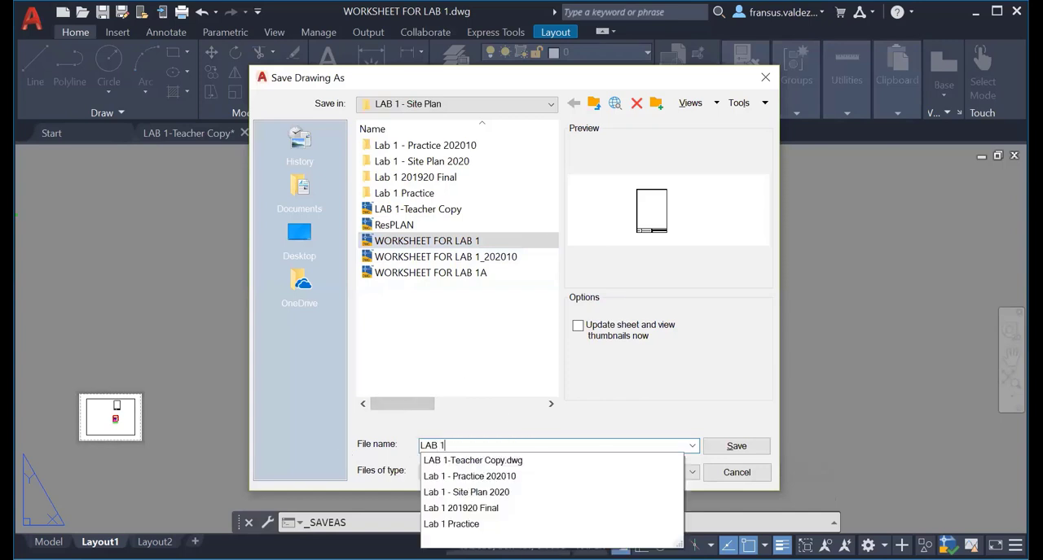
text(-)
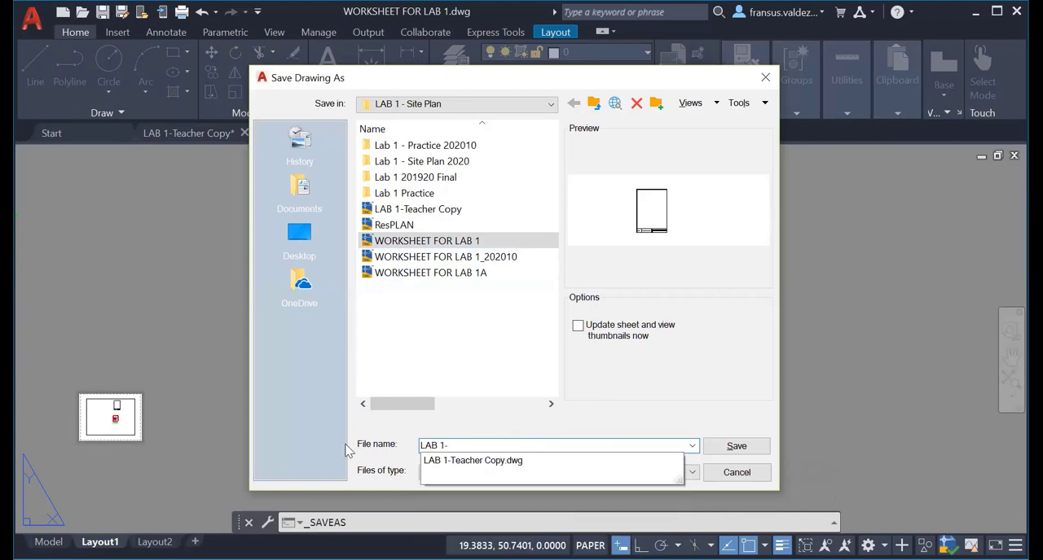
text(JAMES BON)
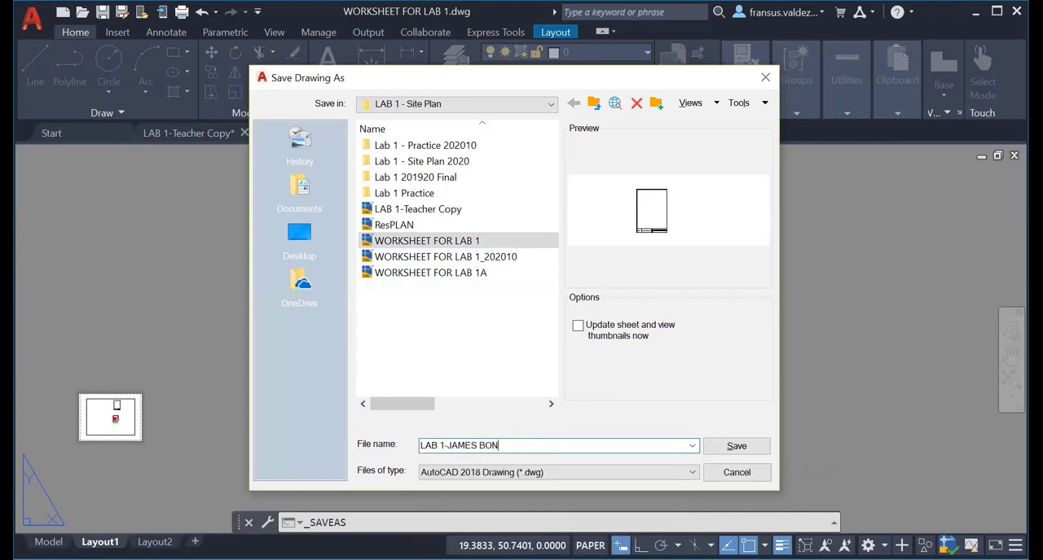
text(D-H007)
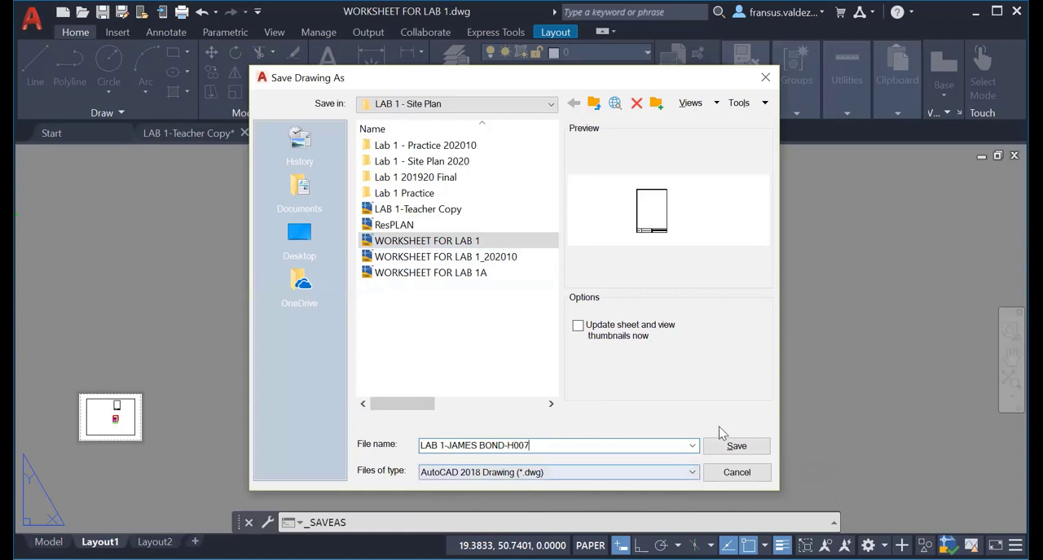
click(736, 449)
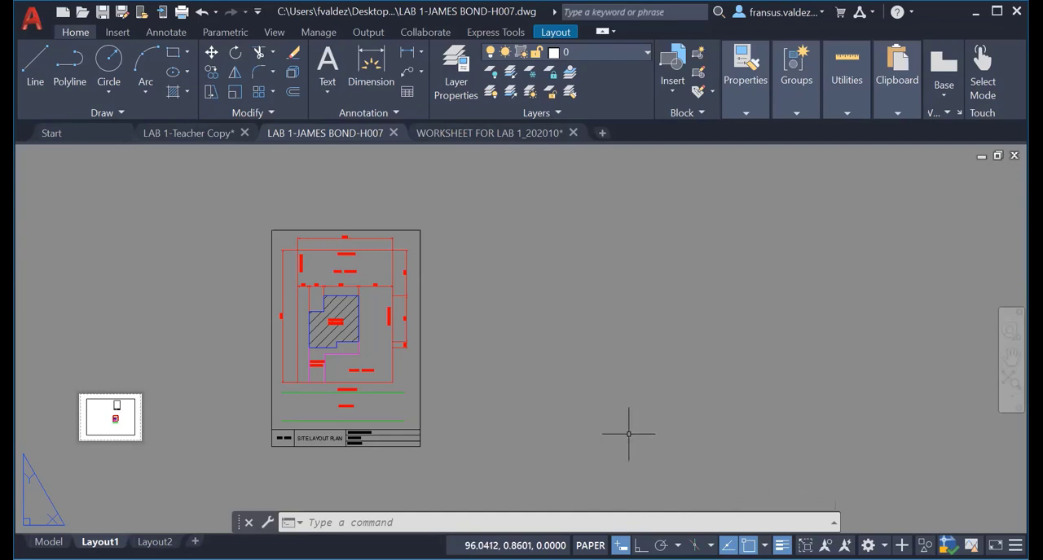
middle_drag(450, 406, 677, 398)
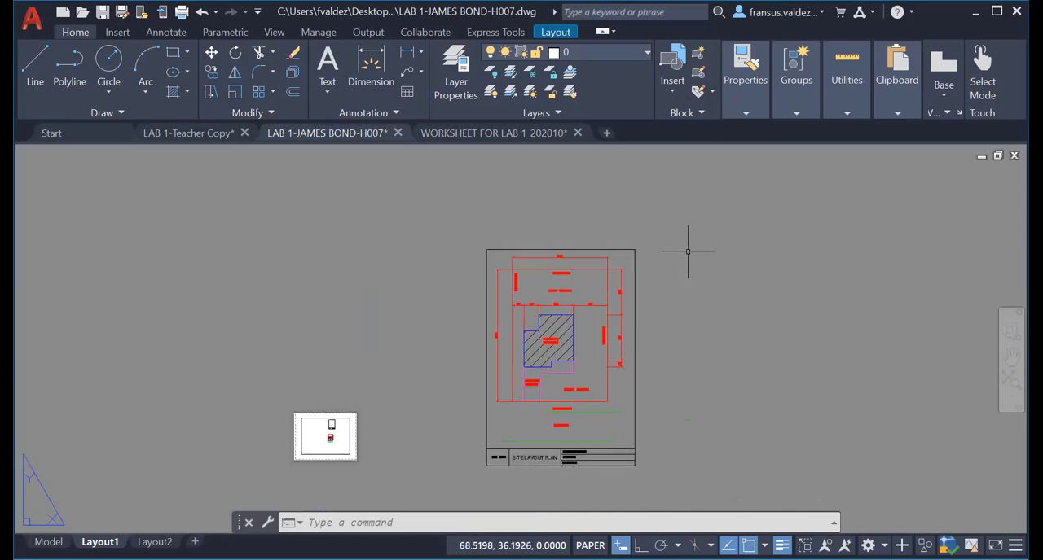